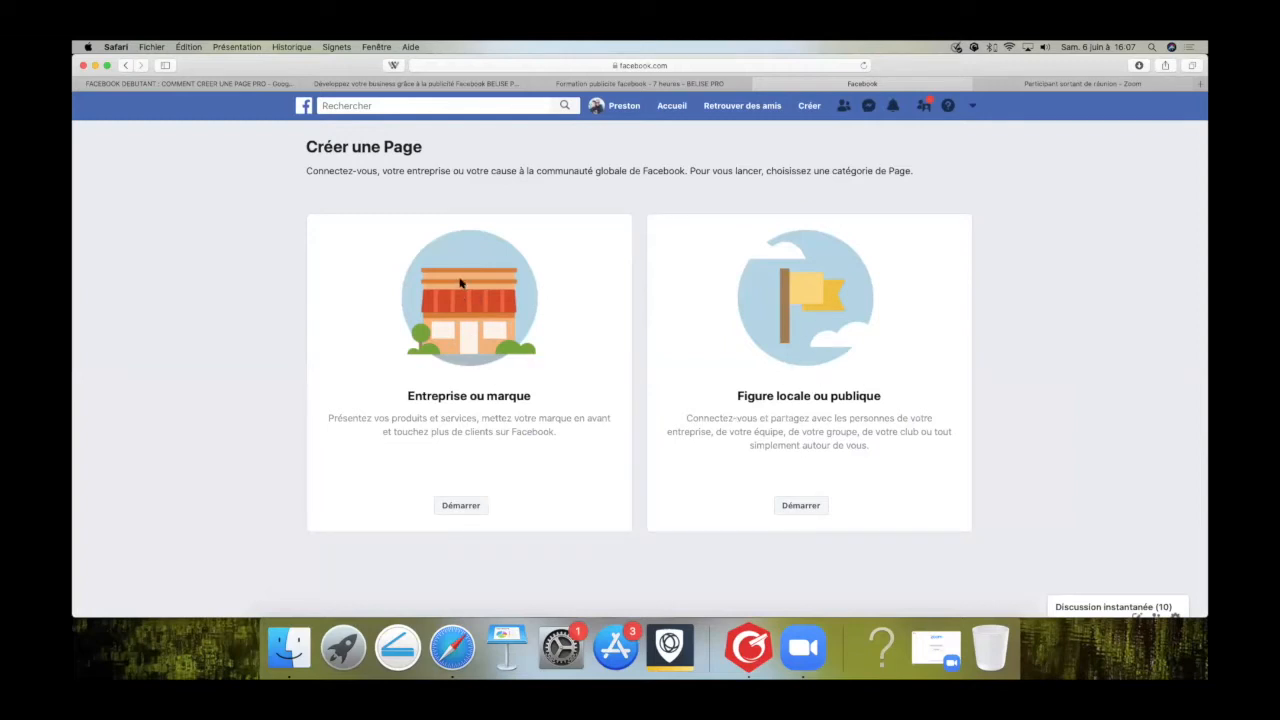
# Start creating a business or brand Page and name it Marketing Avocats
pyautogui.click(461, 505)
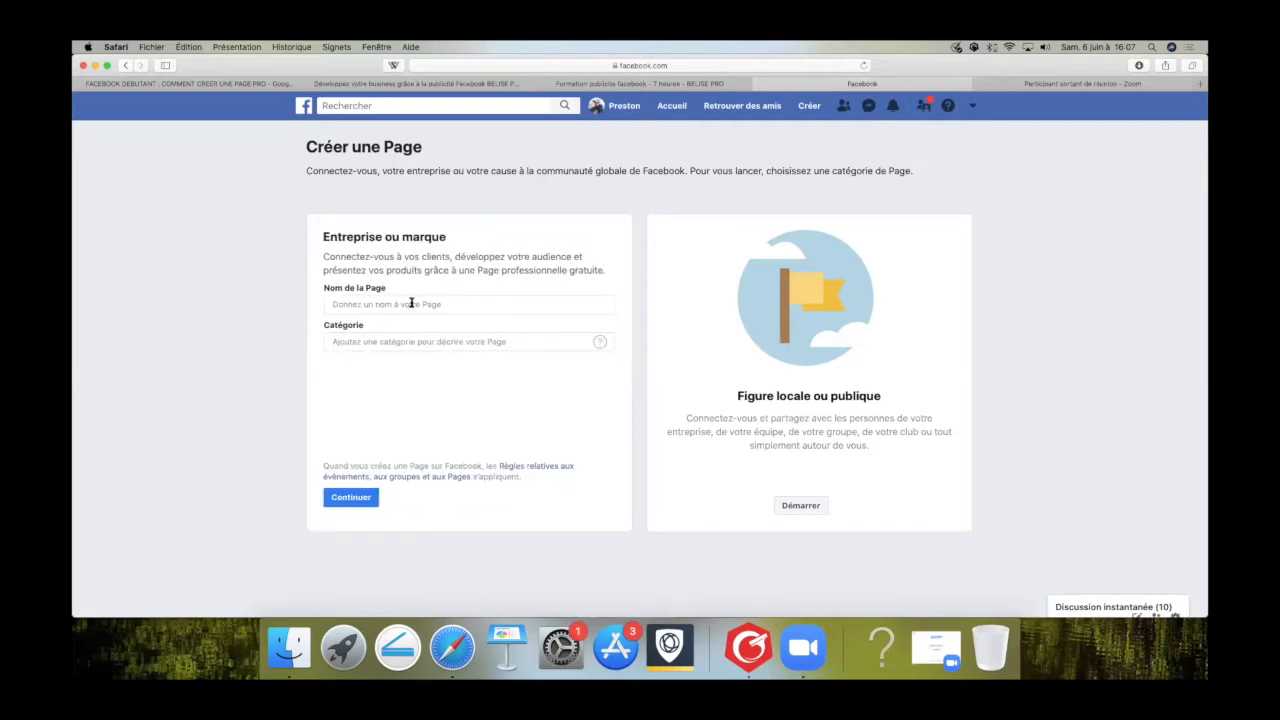
pyautogui.click(410, 302)
pyautogui.write('m')
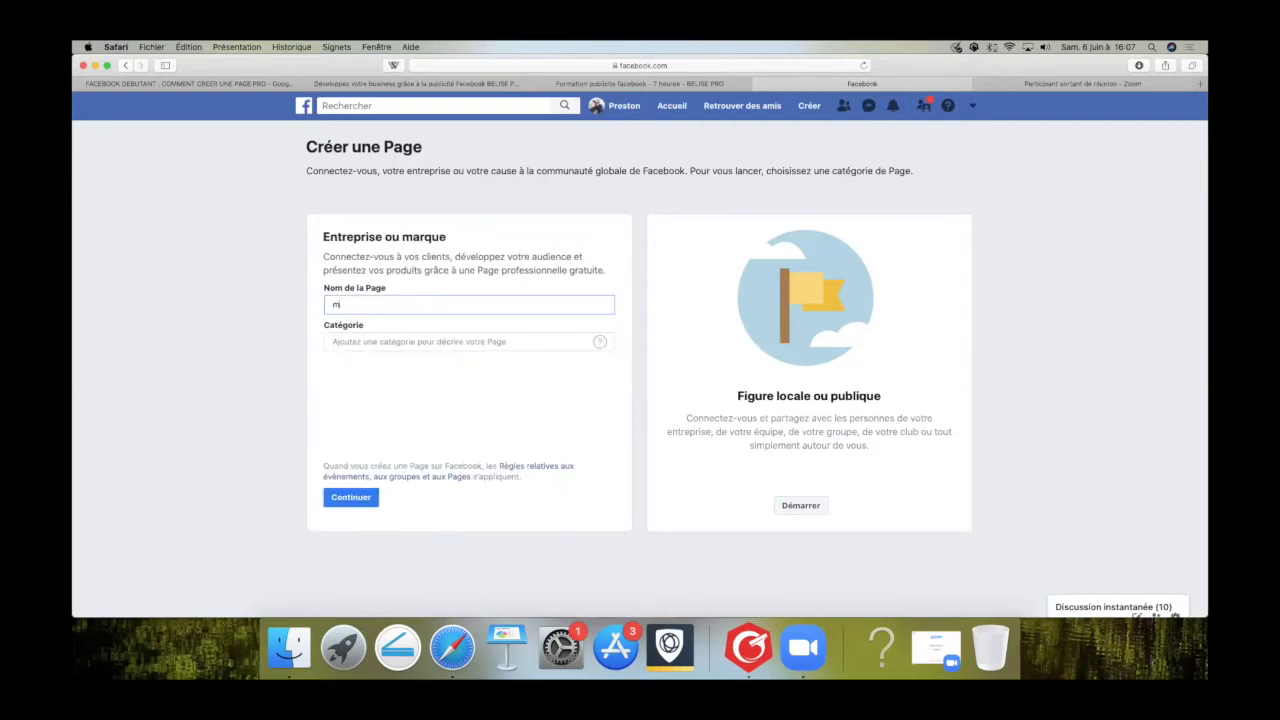
pyautogui.press('BackSpace')
pyautogui.press('BackSpace')
pyautogui.press('BackSpace')
# Set the Page category to Cabinet de conseil and continue with the Page creation
pyautogui.click(385, 339)
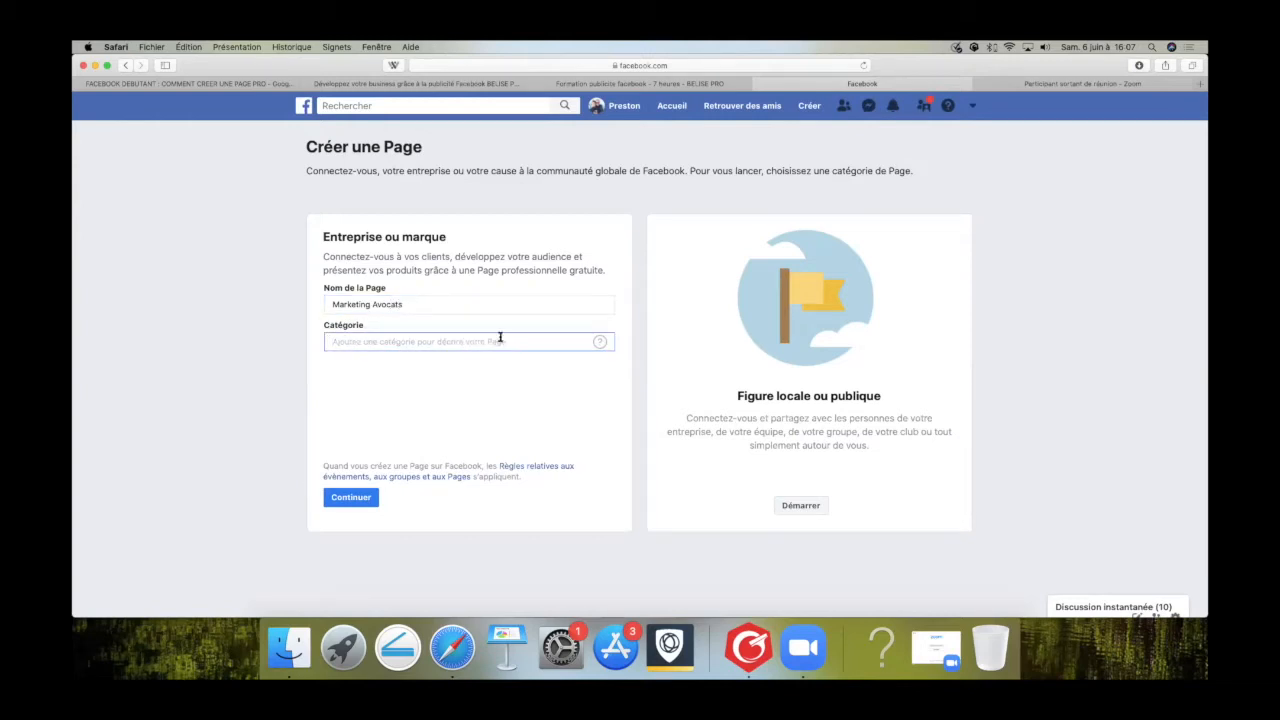
pyautogui.write('c')
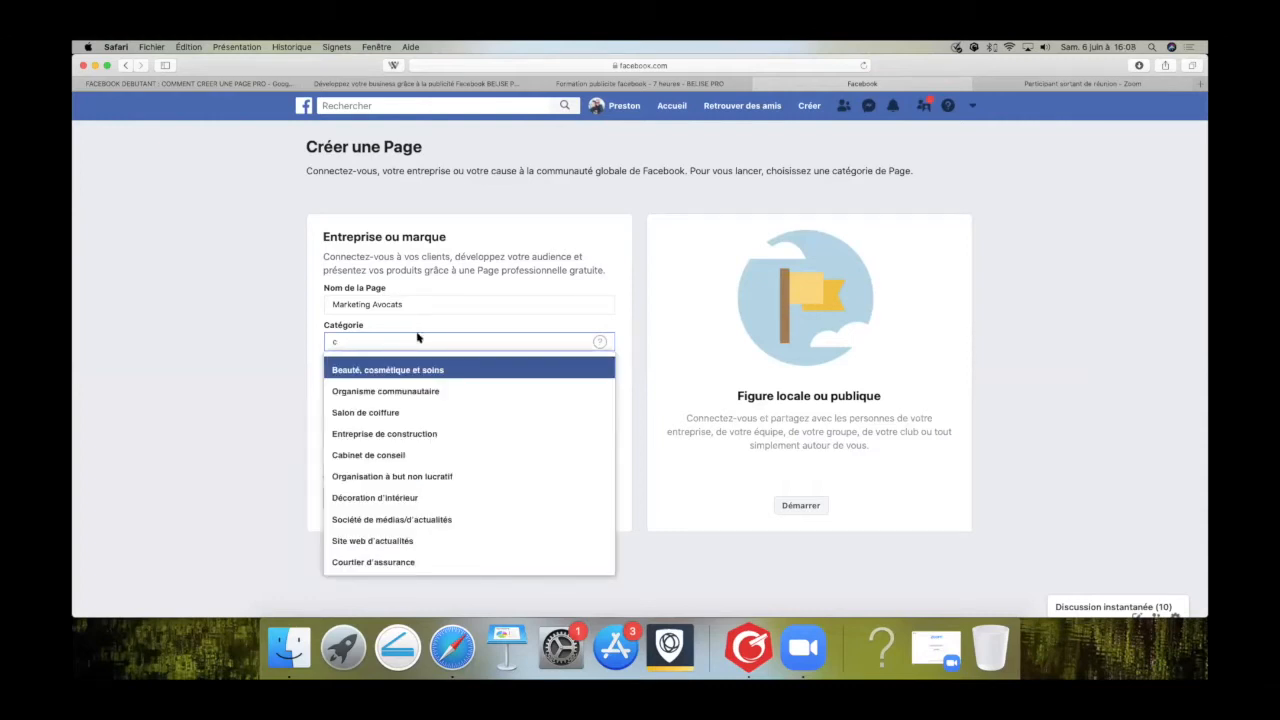
pyautogui.write('ab')
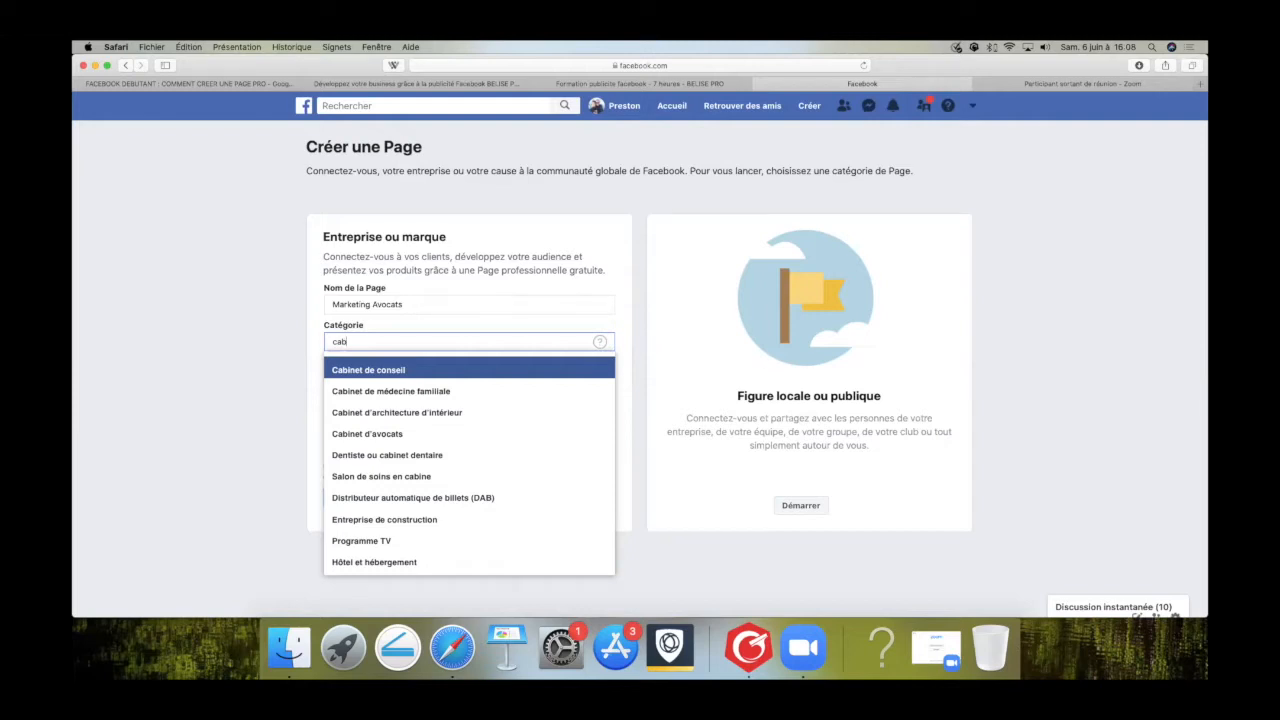
pyautogui.click(395, 370)
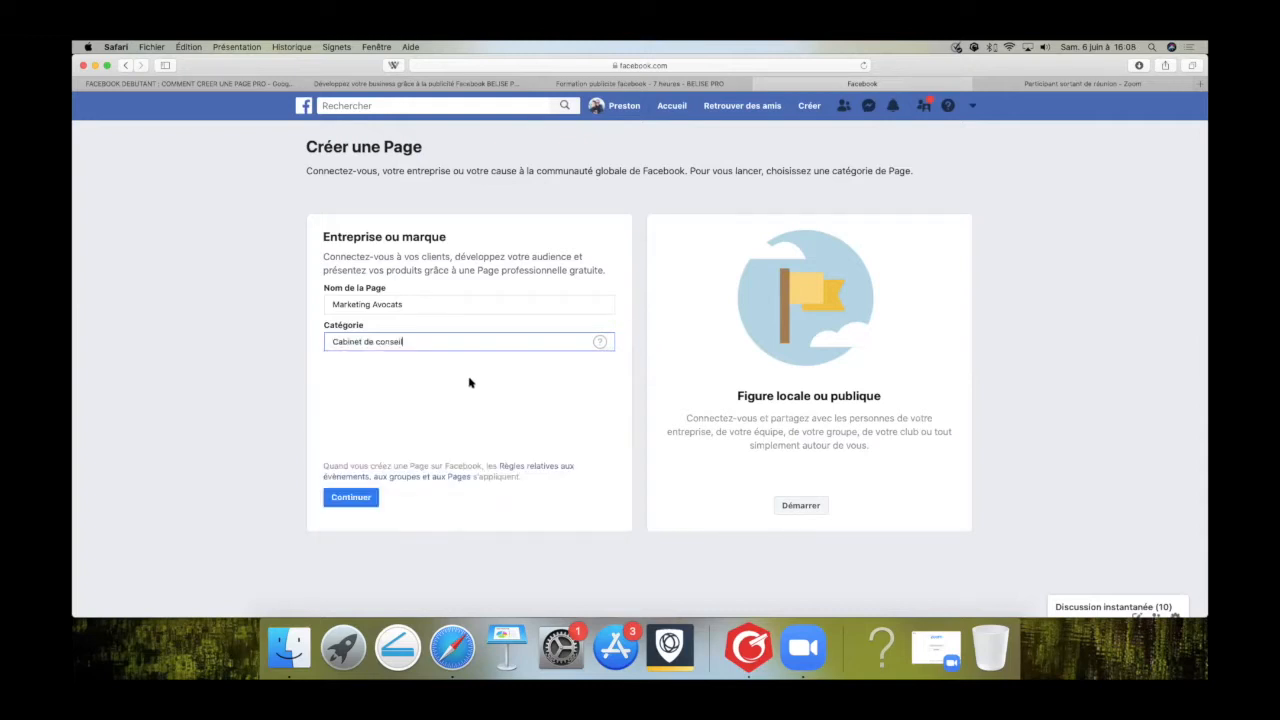
pyautogui.click(352, 499)
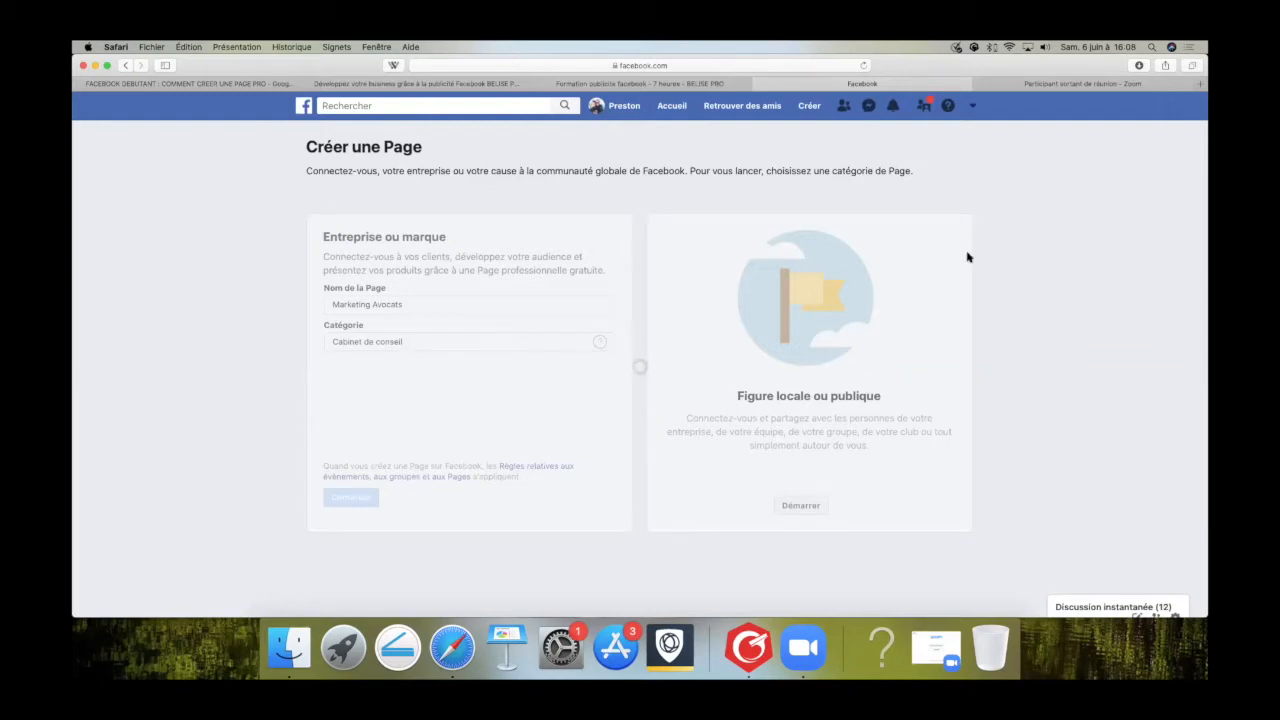
pyautogui.click(808, 648)
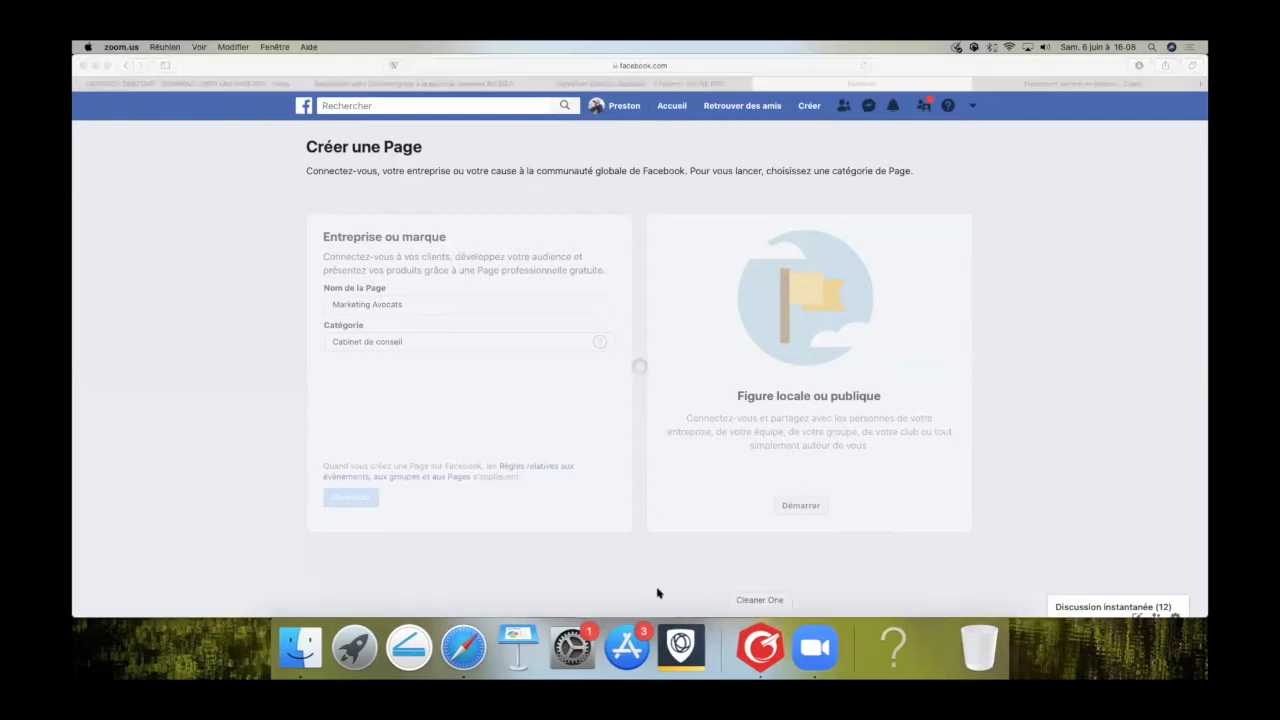
pyautogui.click(484, 265)
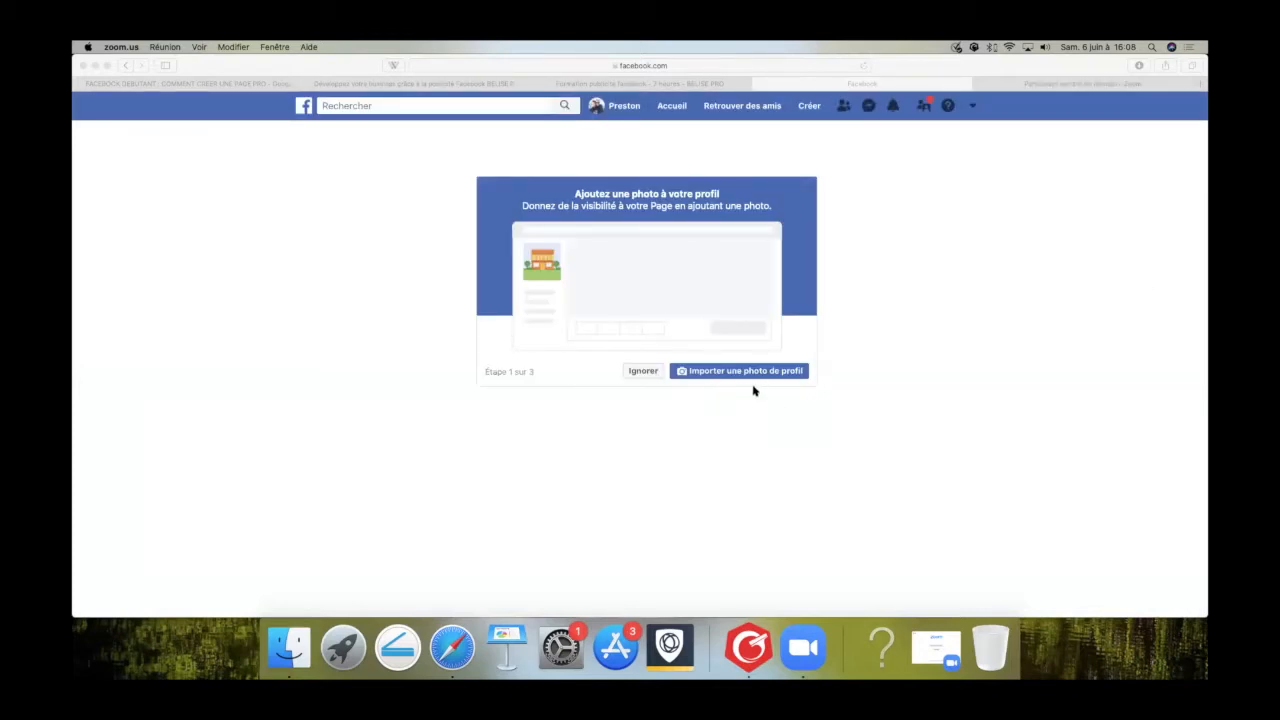
# Skip the profile photo and cover photo setup and postpone the online booking tool
pyautogui.click(643, 374)
pyautogui.click(643, 374)
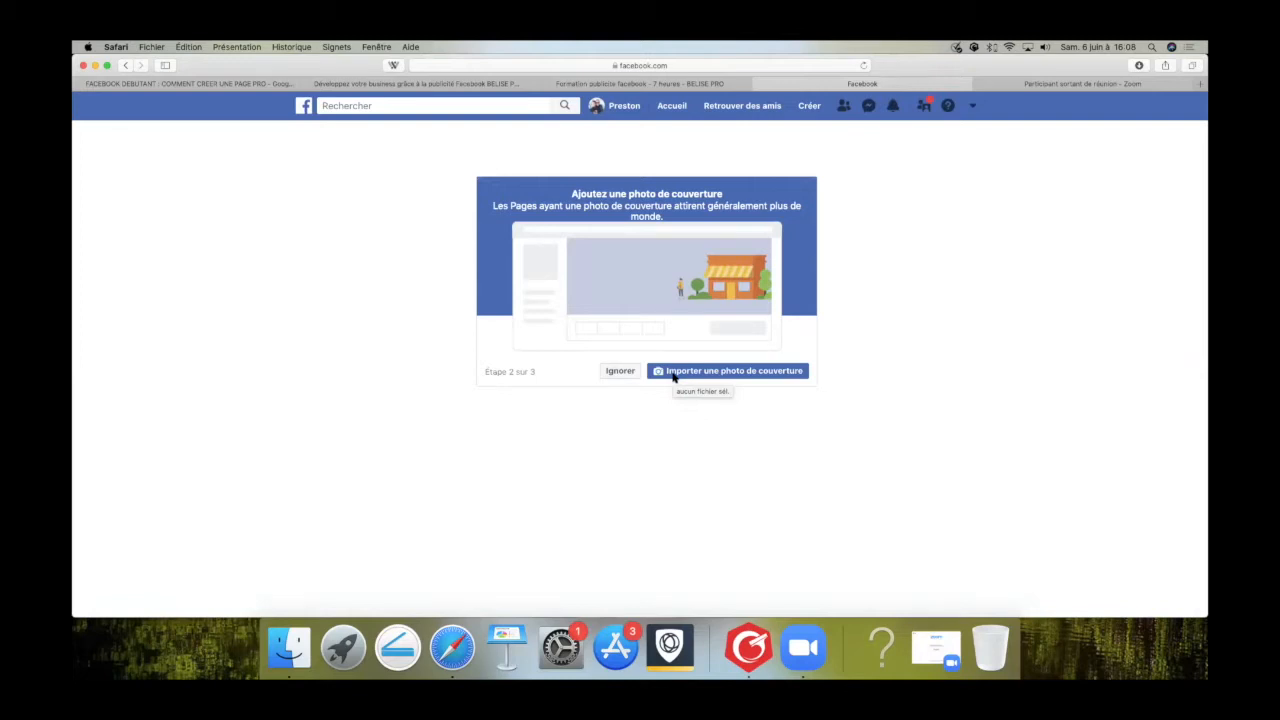
pyautogui.click(618, 372)
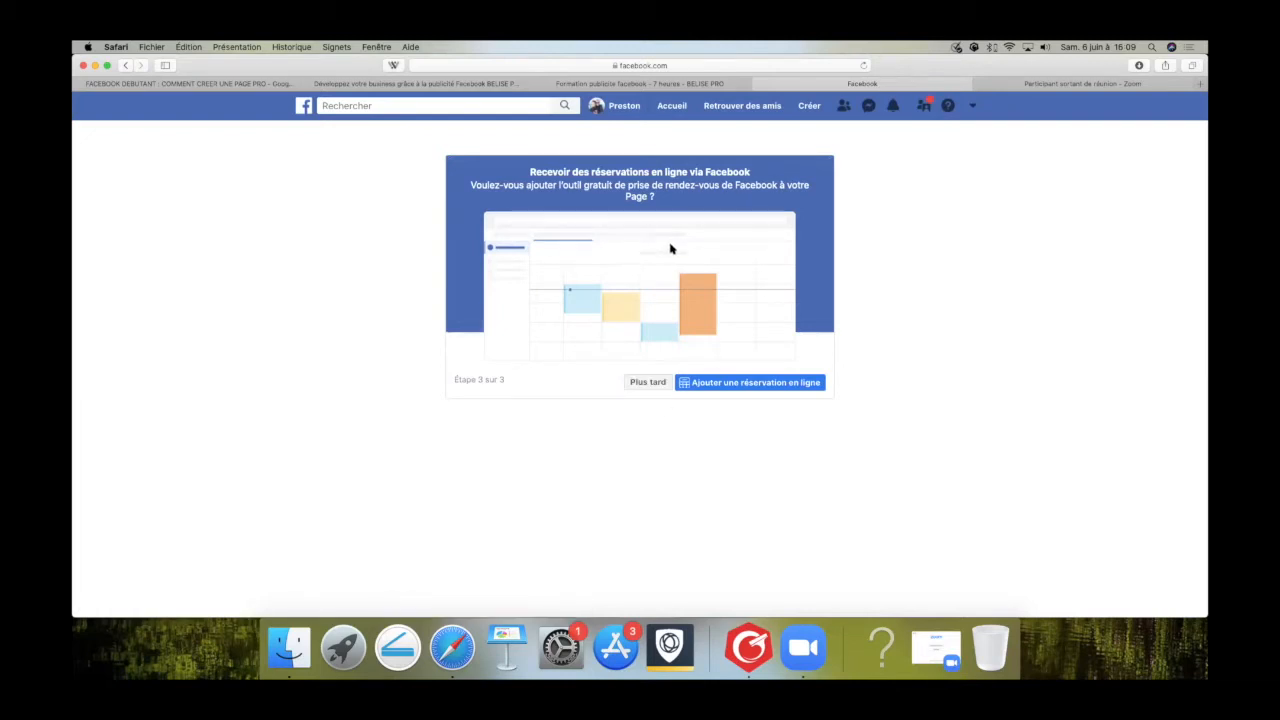
pyautogui.click(647, 382)
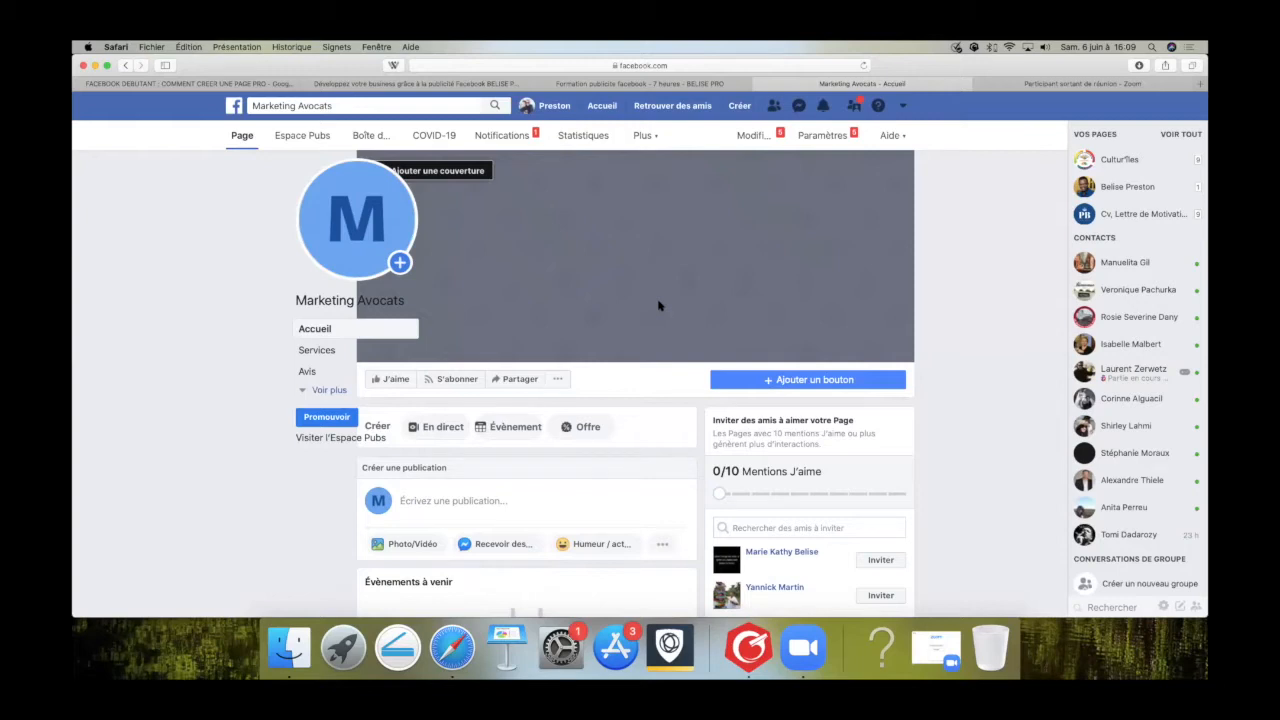
# View the full list of managed Pages and return to the Marketing Avocats Page
pyautogui.click(903, 105)
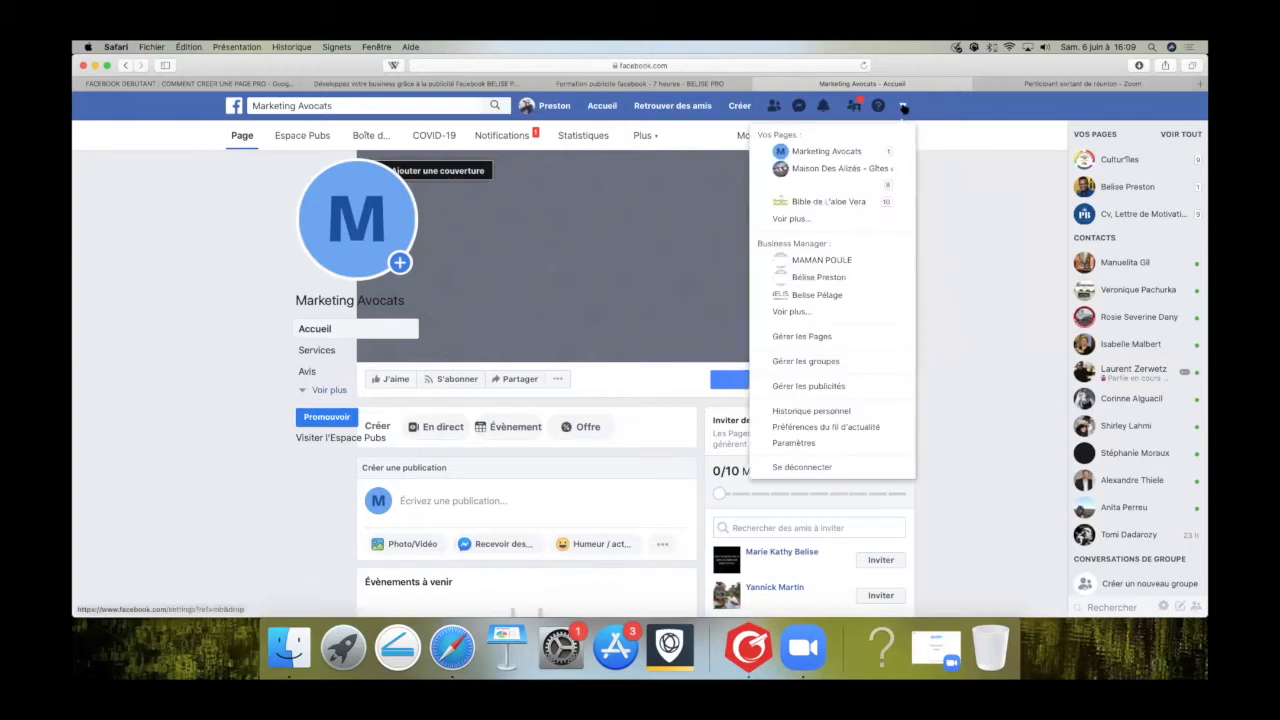
pyautogui.click(808, 220)
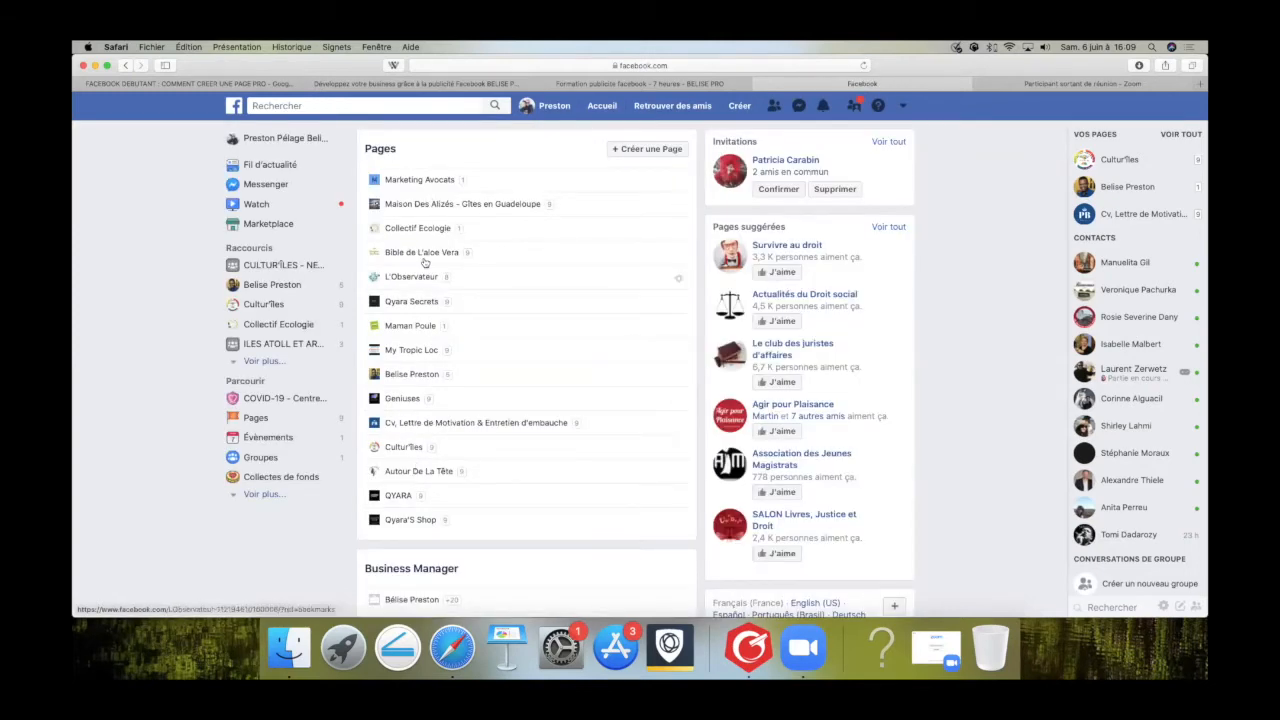
pyautogui.click(124, 65)
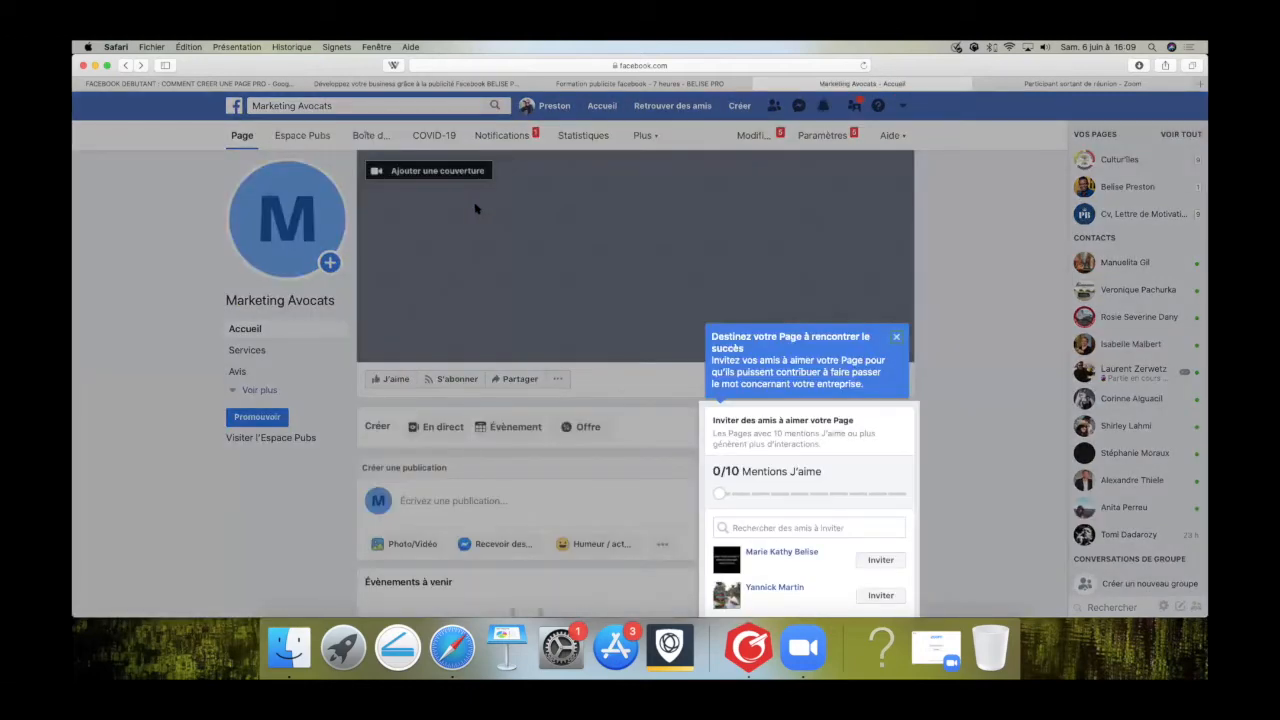
# Dismiss the tip about inviting friends and expand the complete list of Page sections
pyautogui.click(897, 338)
pyautogui.scroll(3, 537, 340)
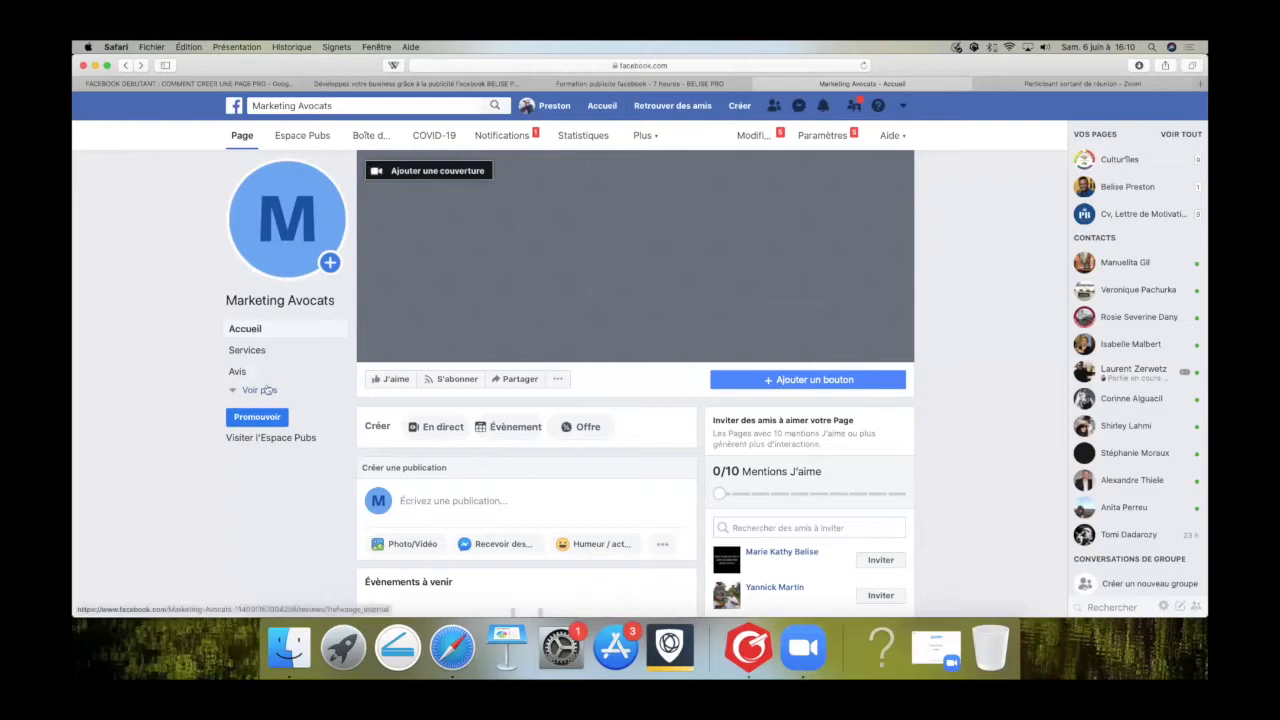
pyautogui.click(258, 390)
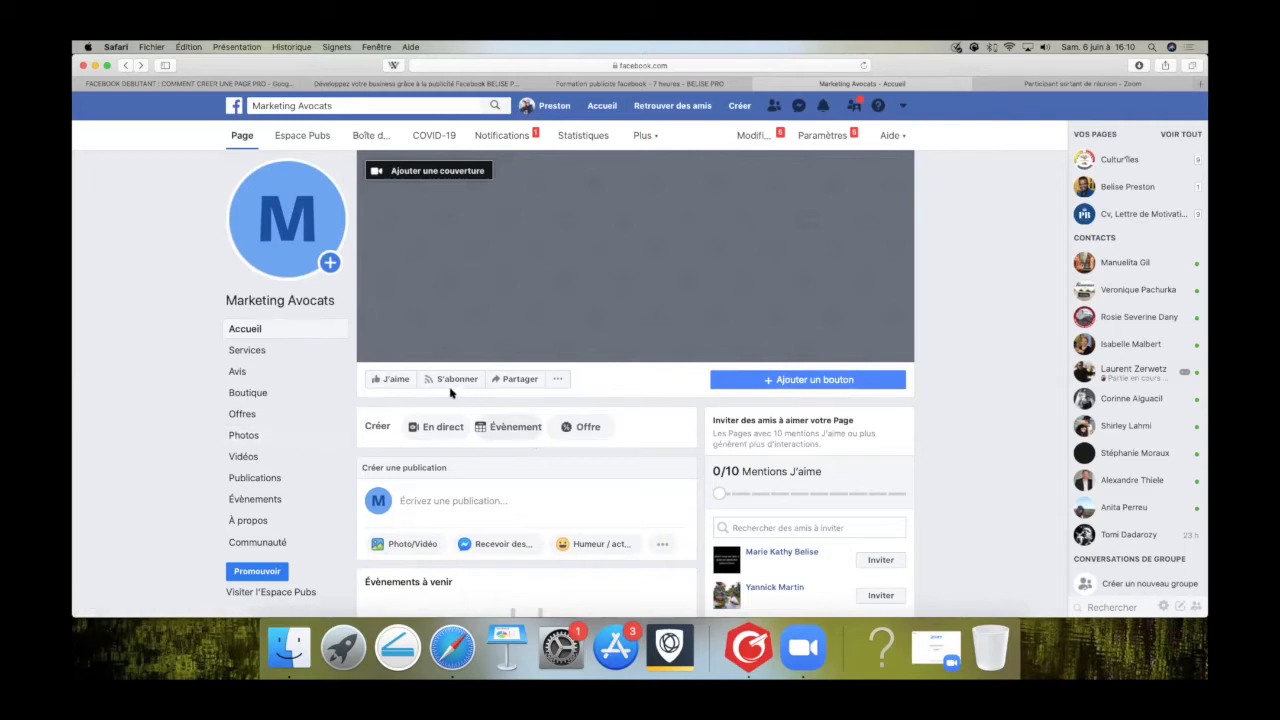
# Examine the content options offered when creating a publication, and close the composer without publishing
pyautogui.scroll(-4, 503, 489)
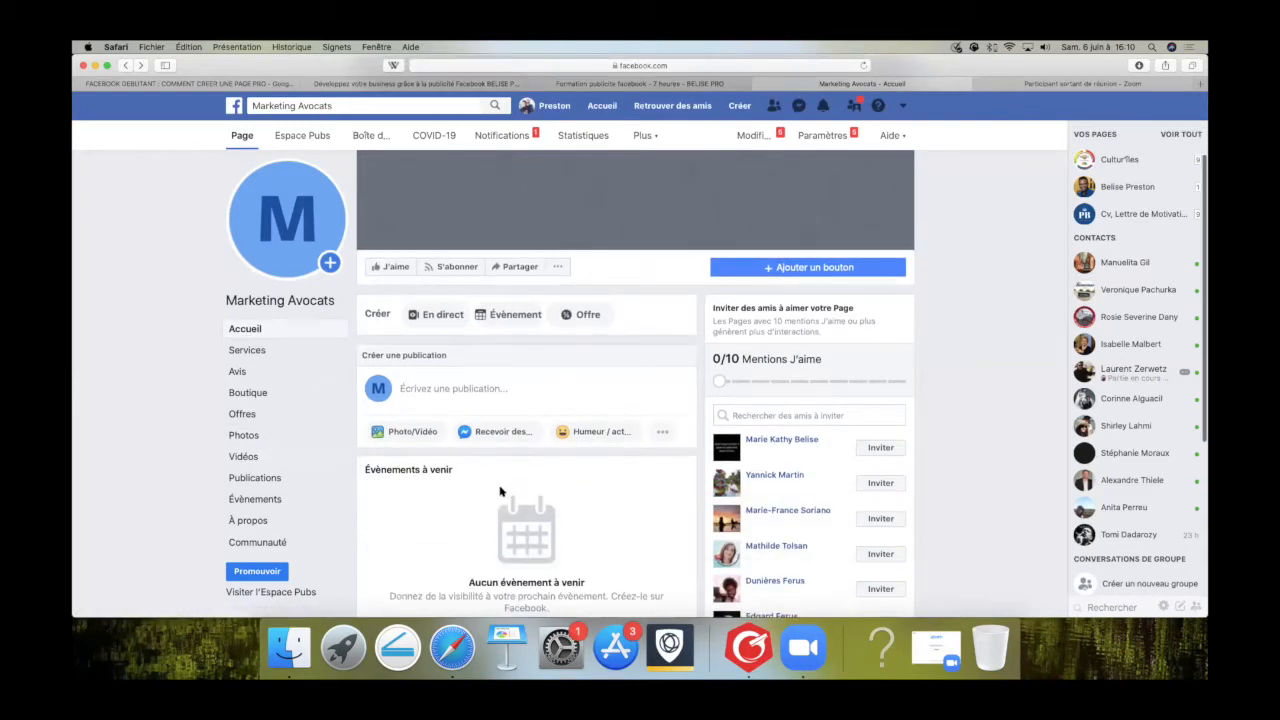
pyautogui.scroll(-4, 502, 489)
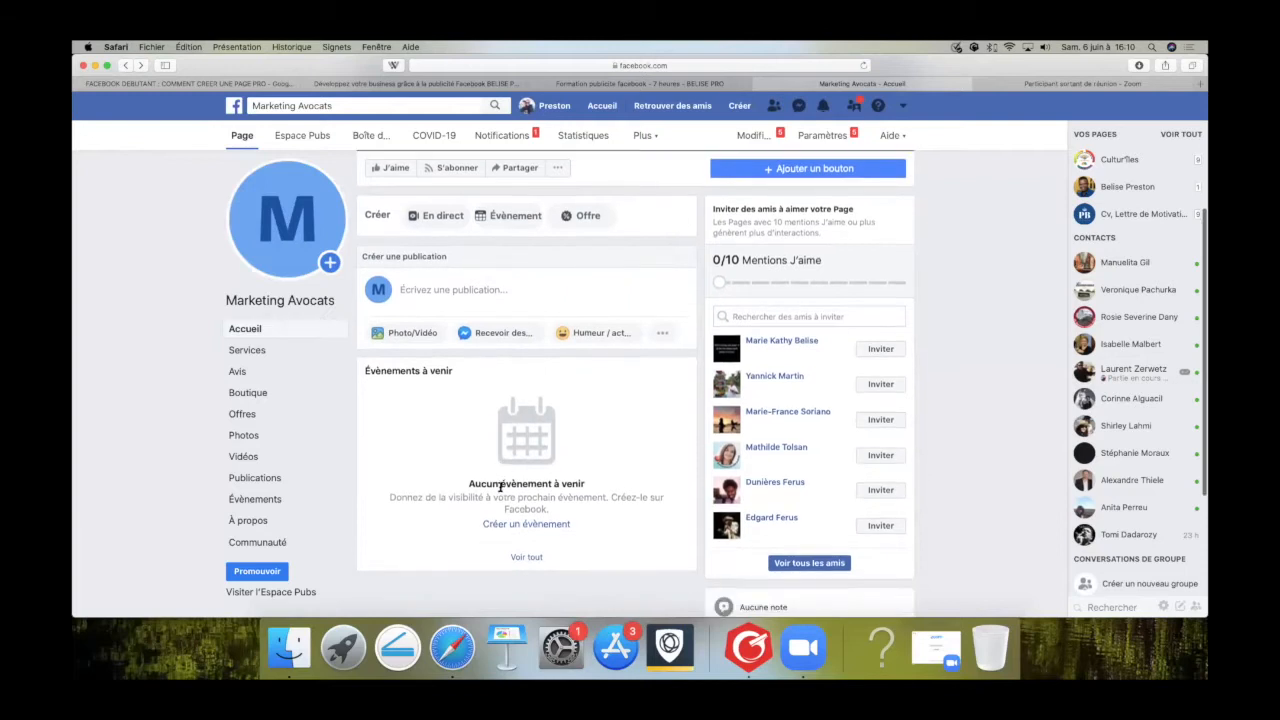
pyautogui.scroll(5, 501, 489)
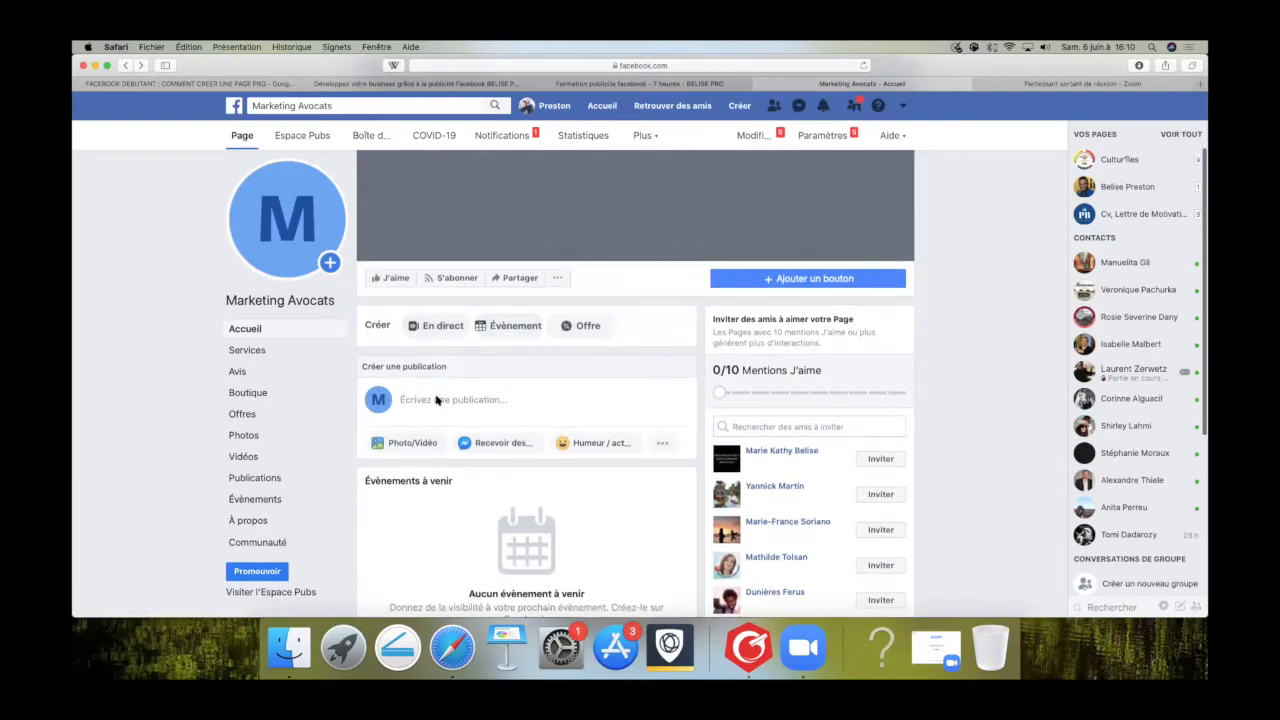
pyautogui.click(436, 399)
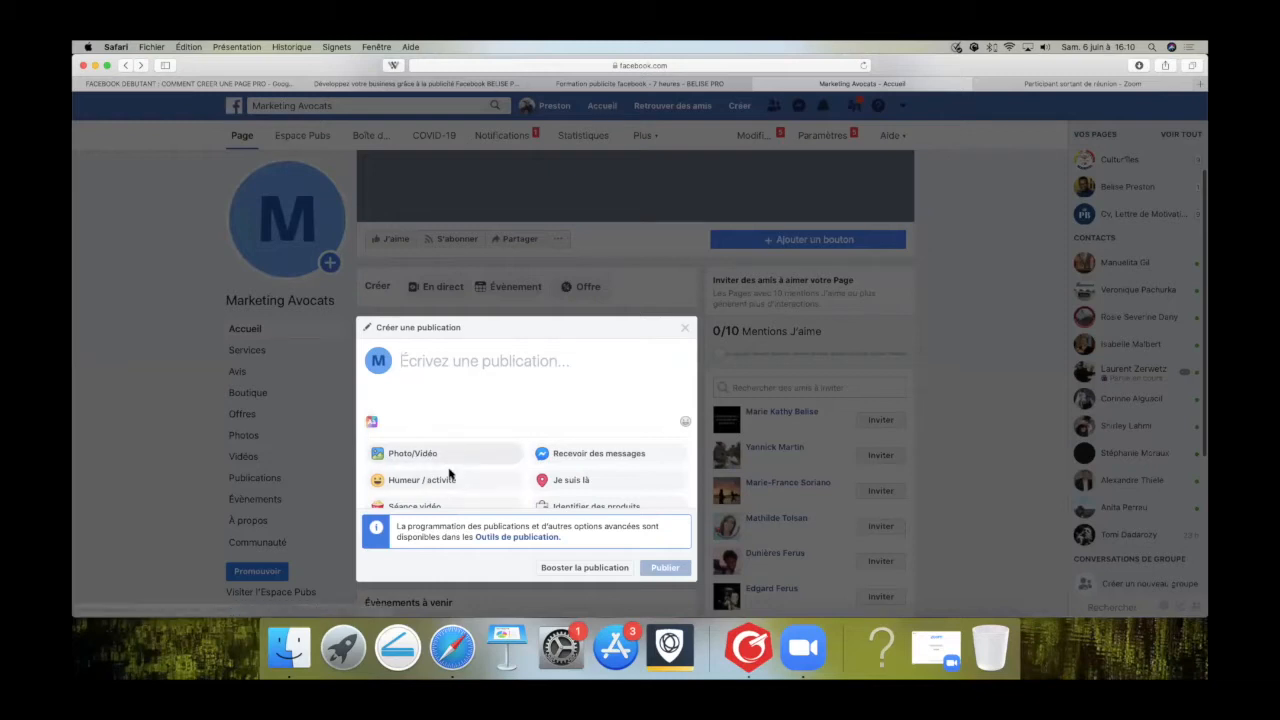
pyautogui.scroll(-2, 440, 474)
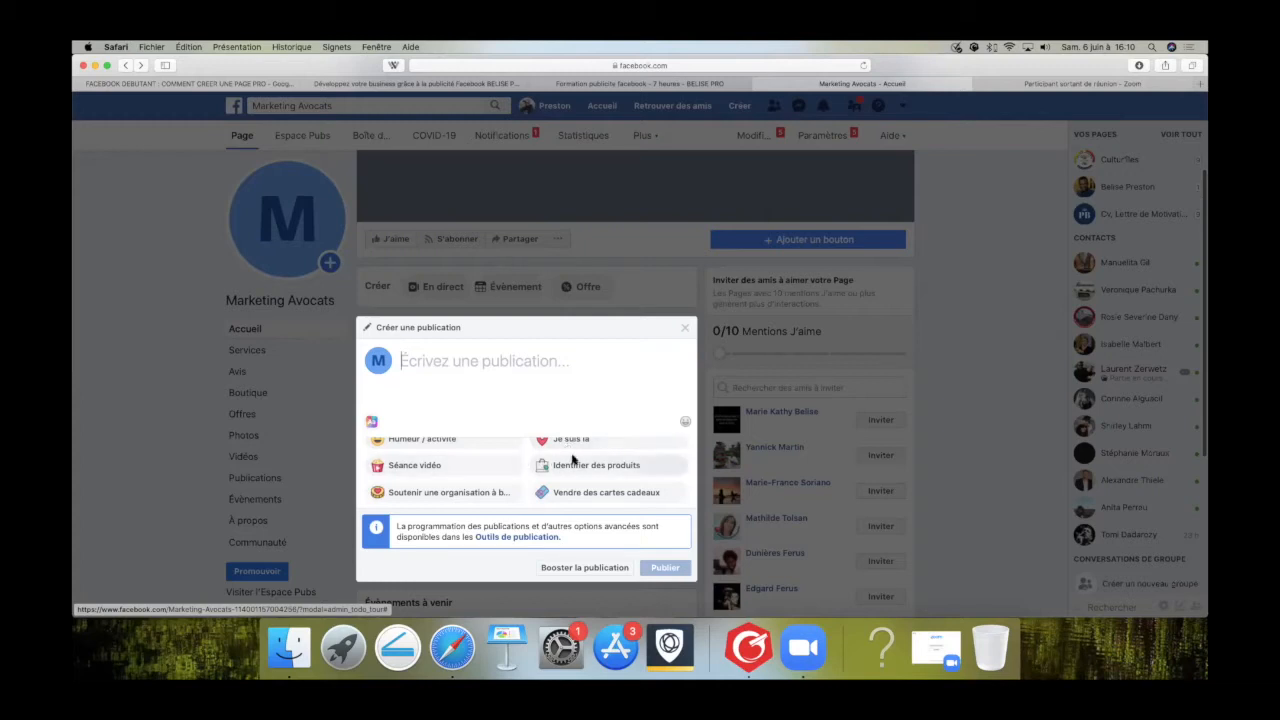
pyautogui.scroll(1, 570, 446)
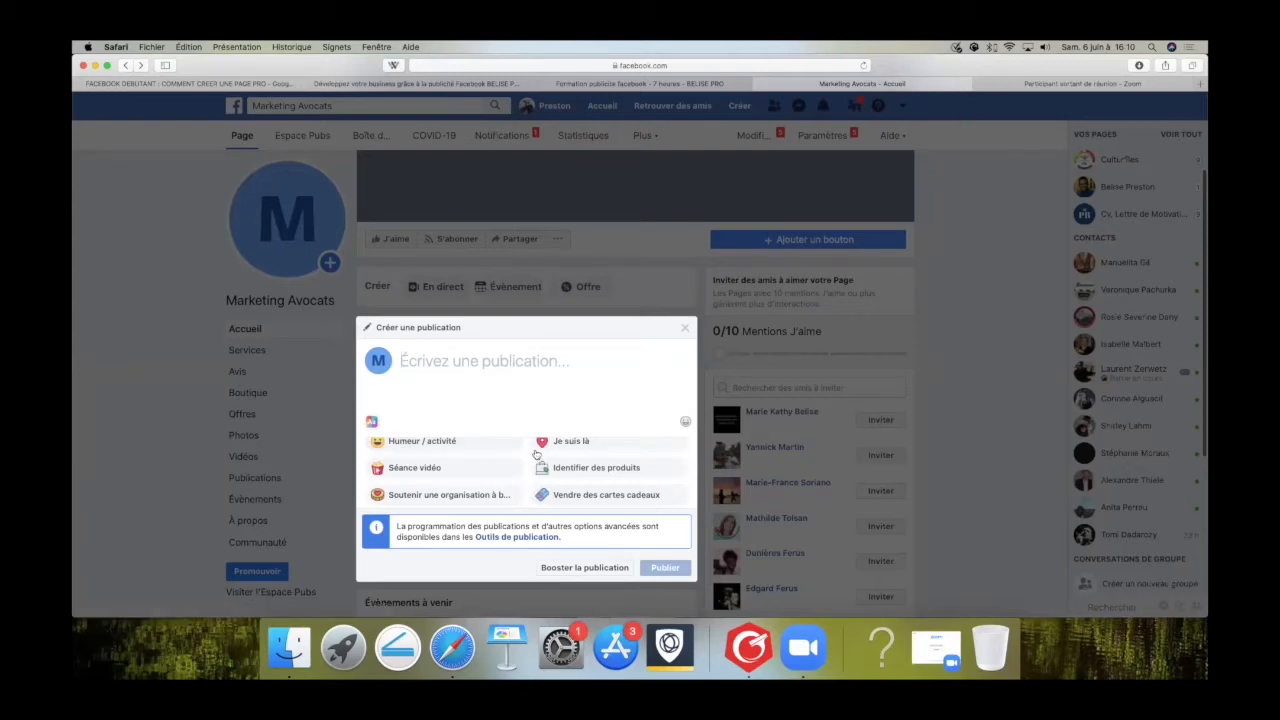
pyautogui.click(685, 328)
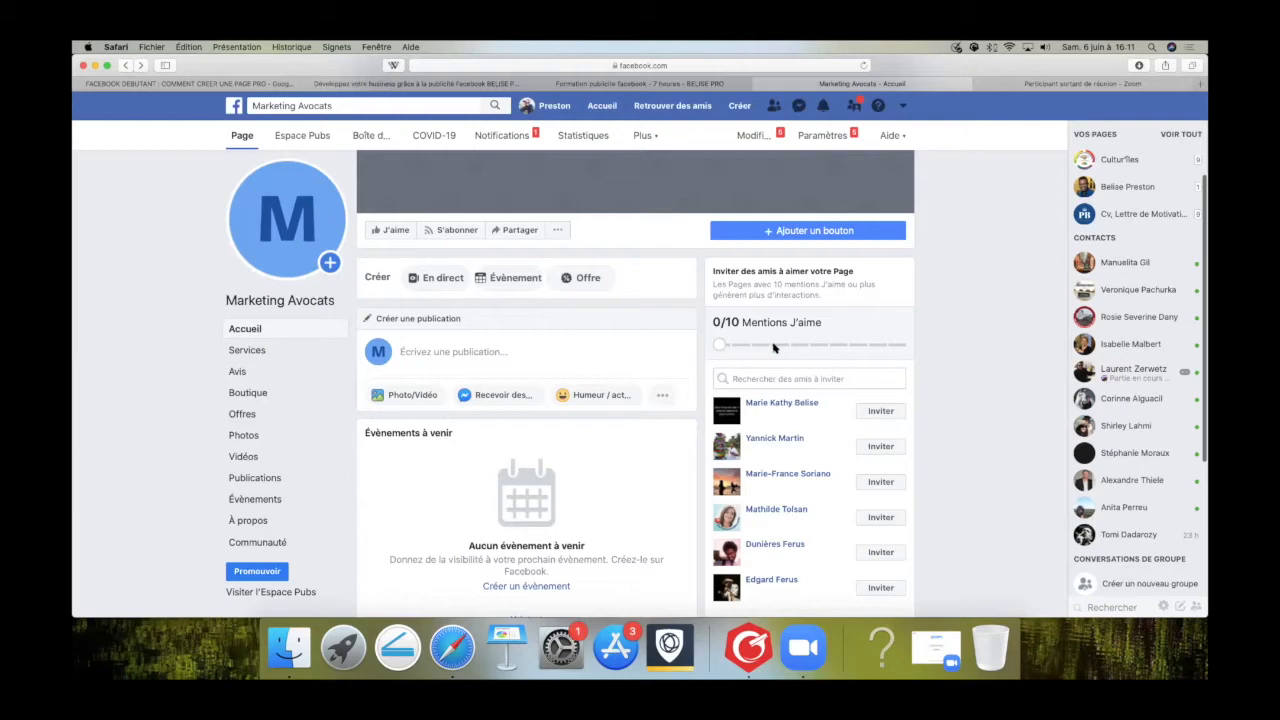
# Import Legal-Marketing-Desktop.jpg from the DEMO FACEBOOK folder as the Page's cover photo and shift it slightly upward
pyautogui.scroll(-1, 870, 426)
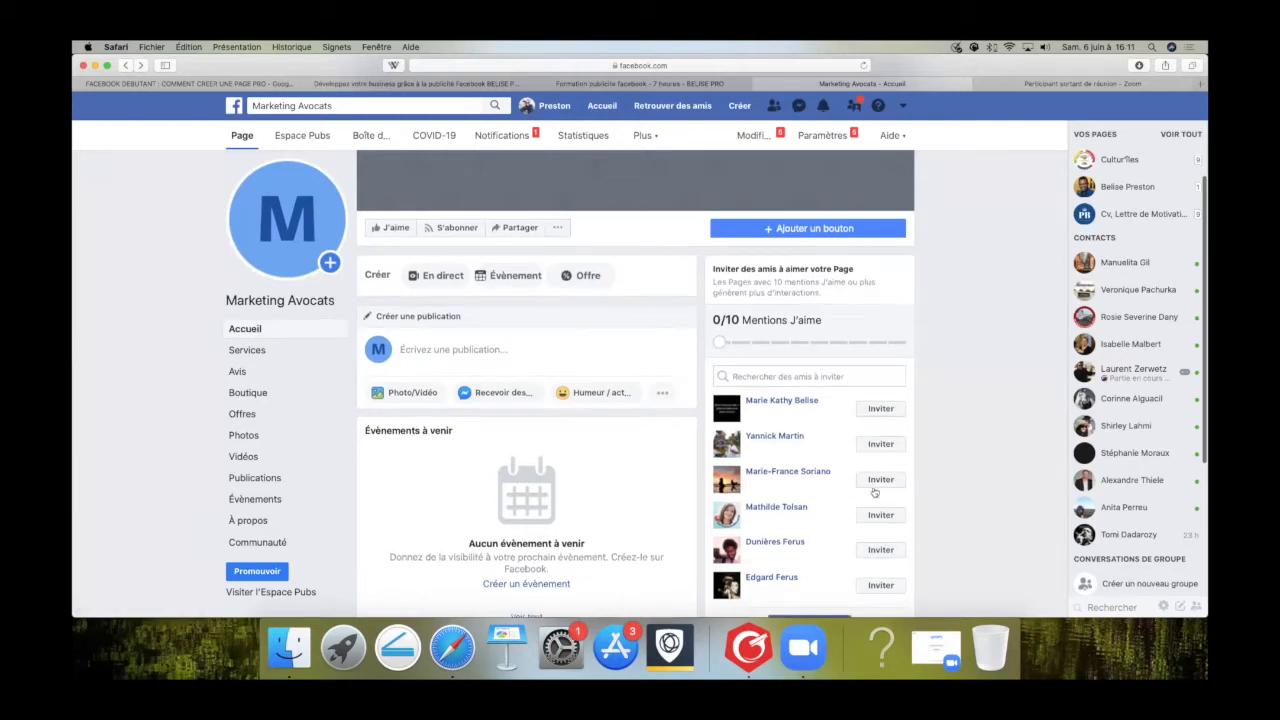
pyautogui.scroll(-2, 834, 512)
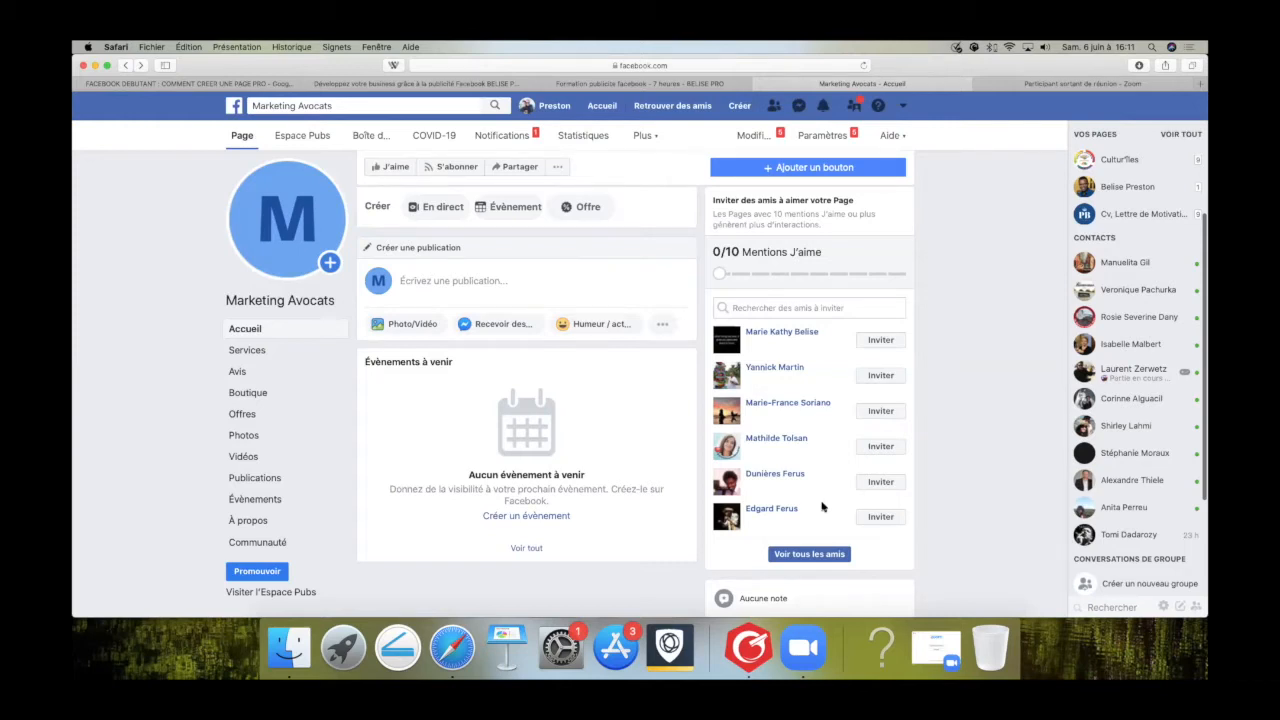
pyautogui.scroll(4, 790, 475)
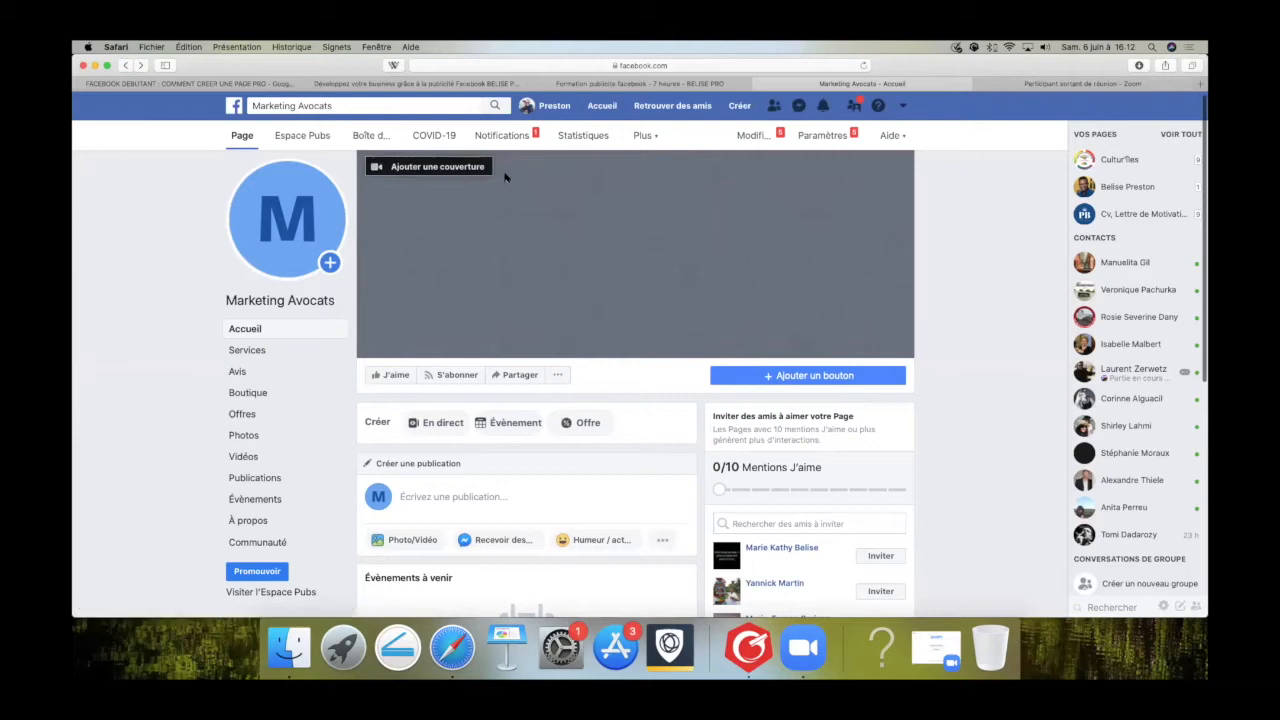
pyautogui.click(440, 167)
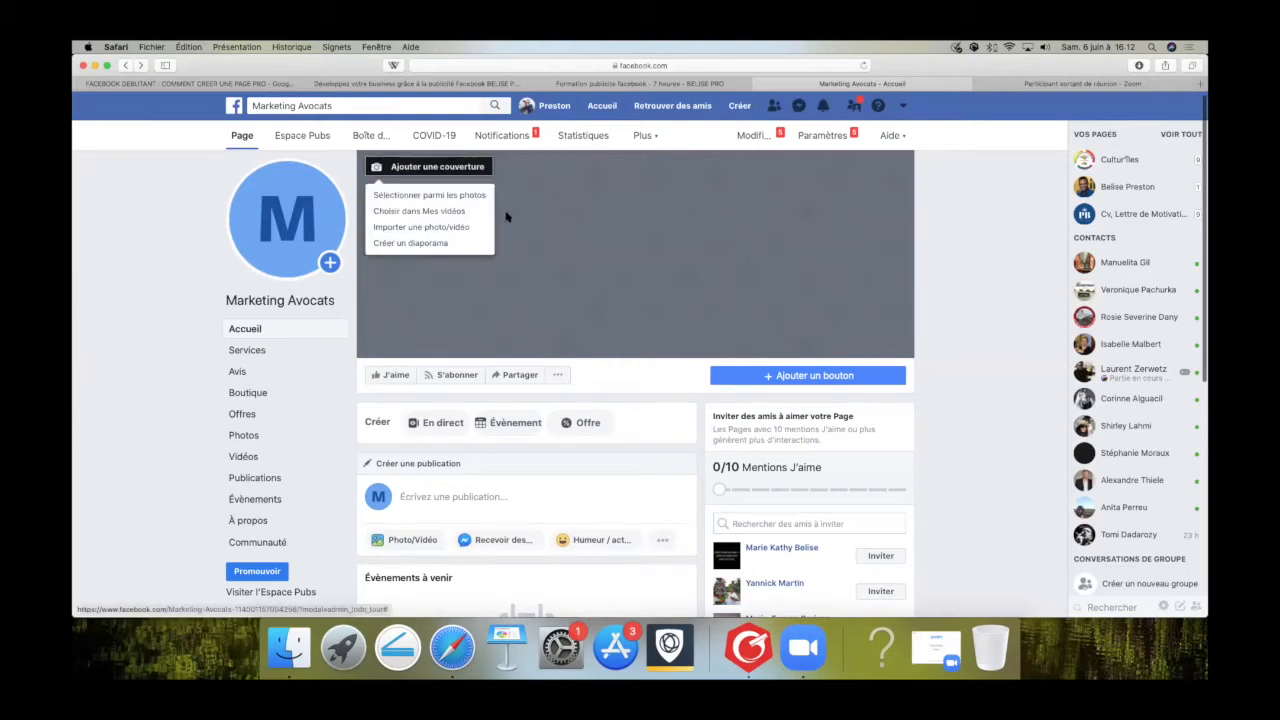
pyautogui.click(447, 228)
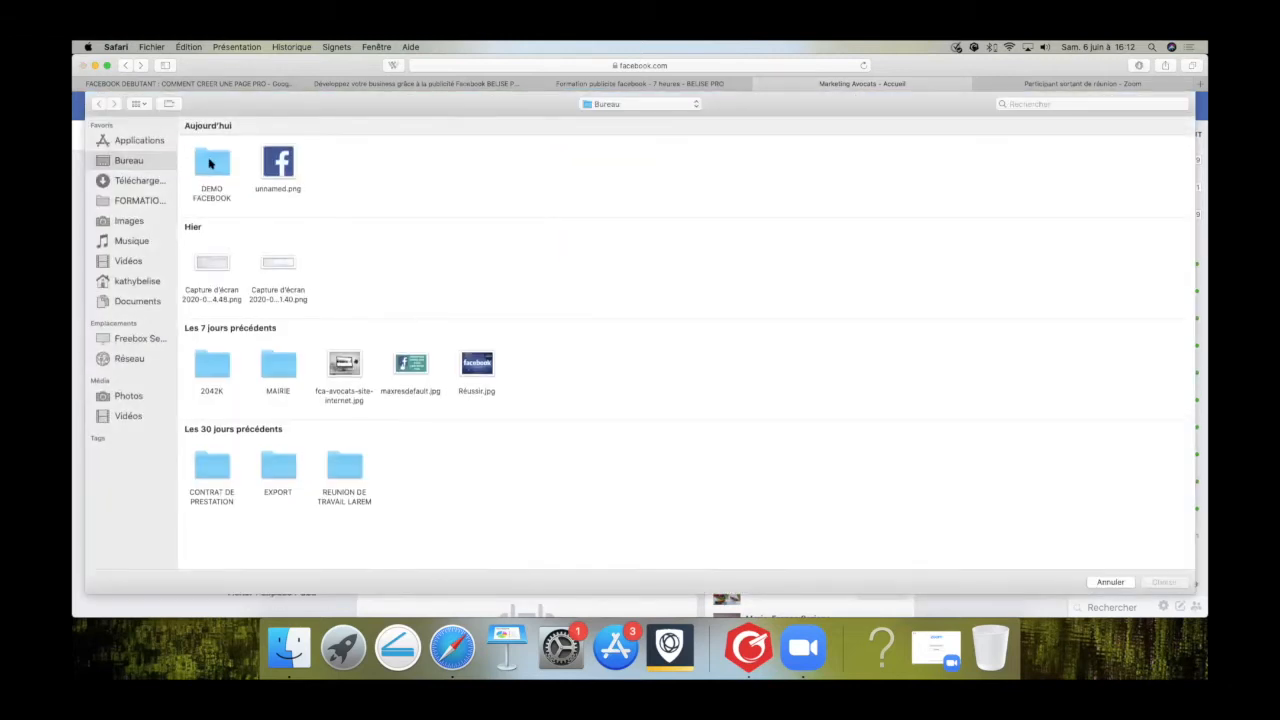
pyautogui.click(210, 163)
pyautogui.press('Return')
pyautogui.click(284, 164)
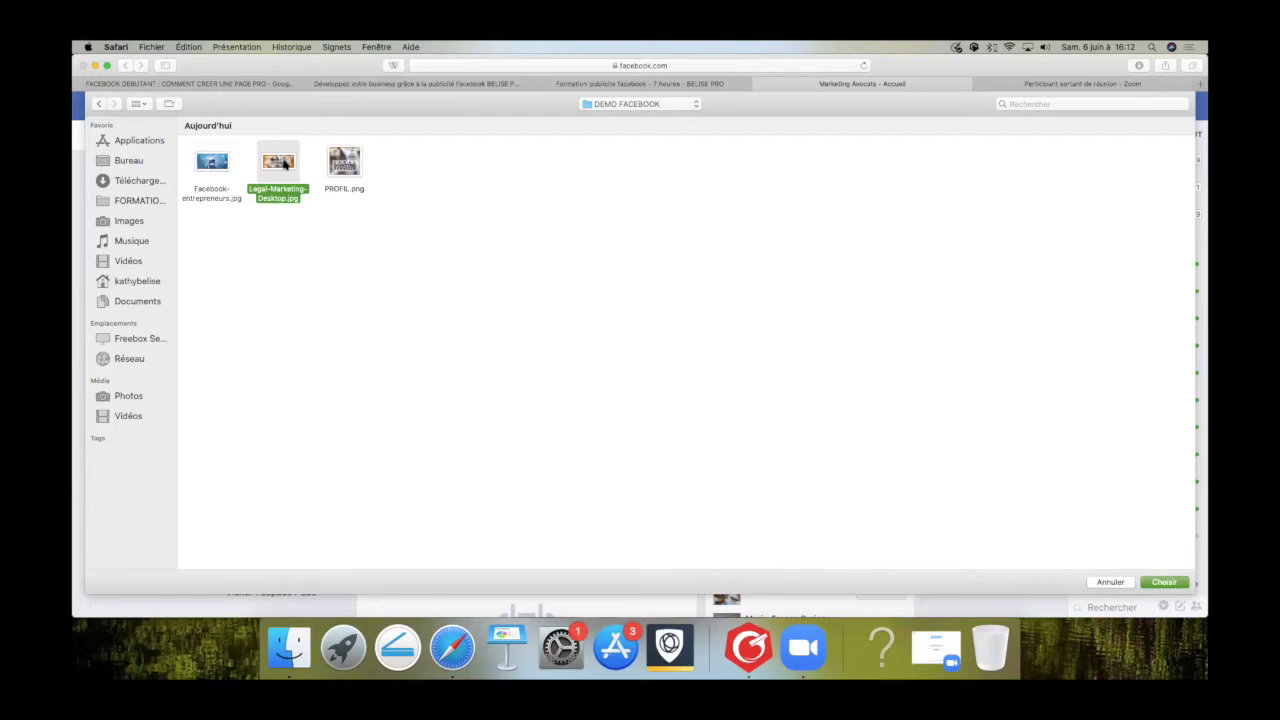
pyautogui.press('Return')
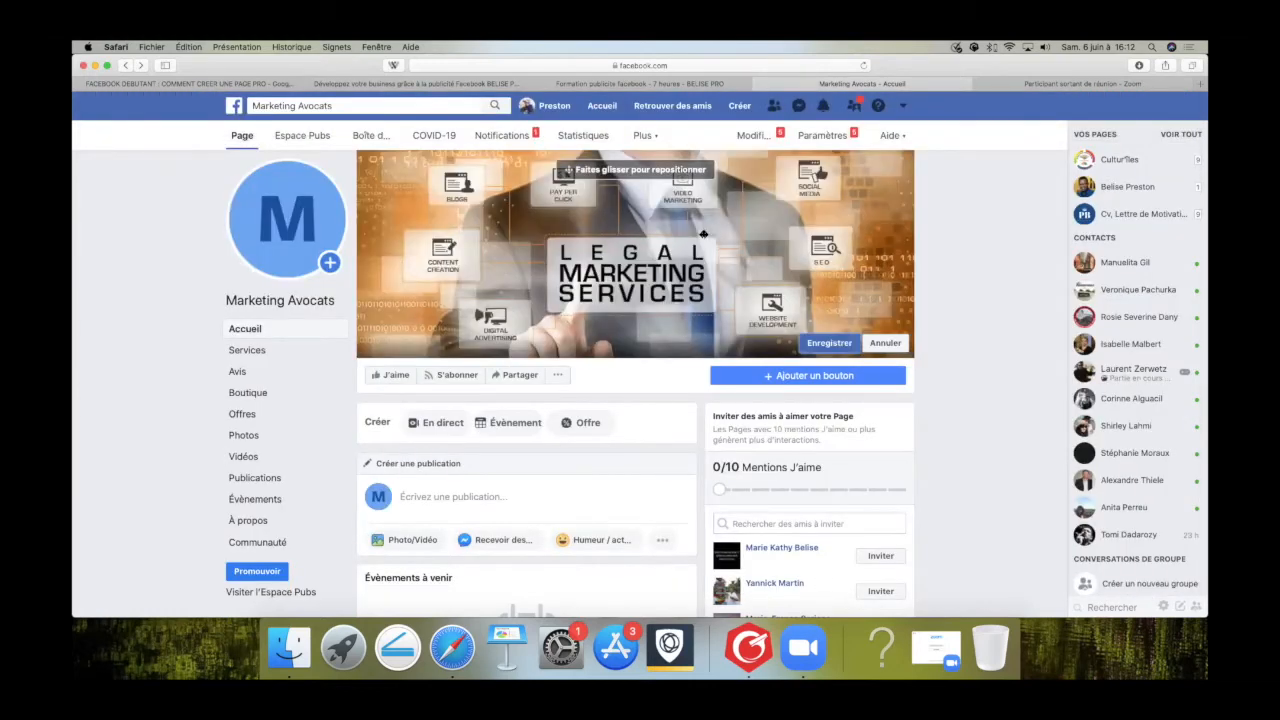
pyautogui.moveTo(747, 247); pyautogui.dragTo(747, 243)
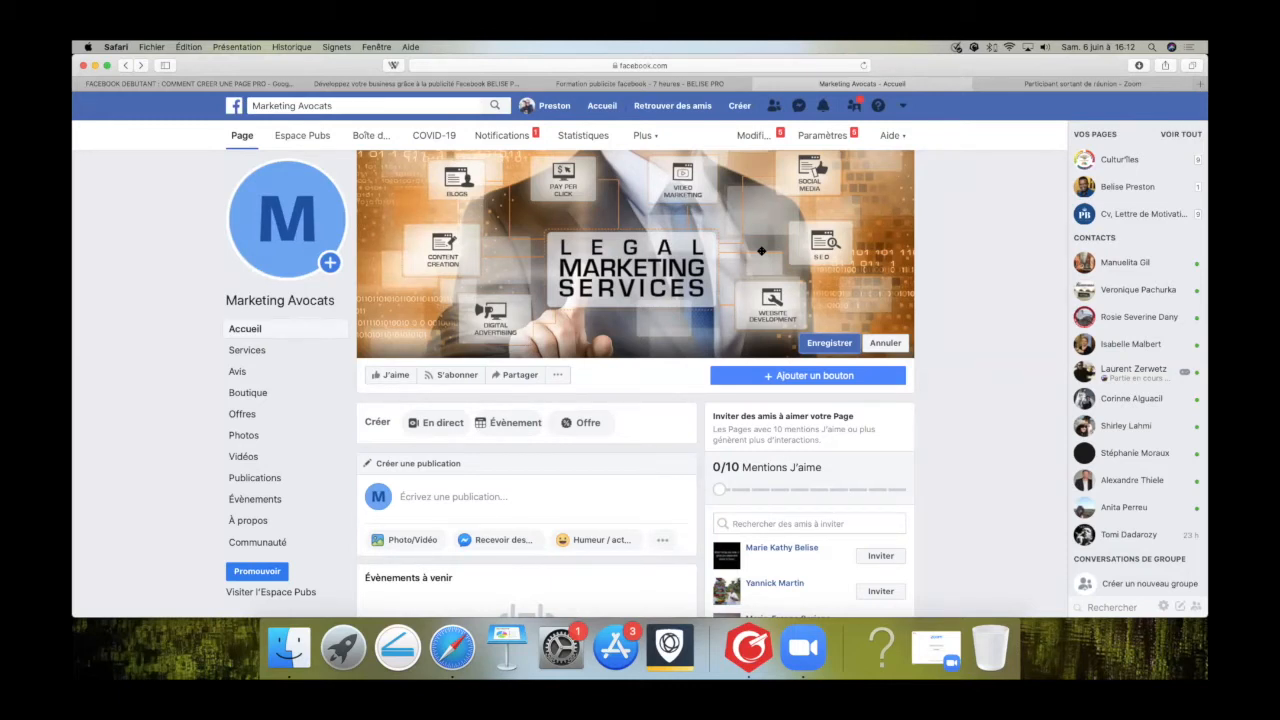
# Open Canva in a new browser tab and display the full collection of saved designs
pyautogui.press('super+t')
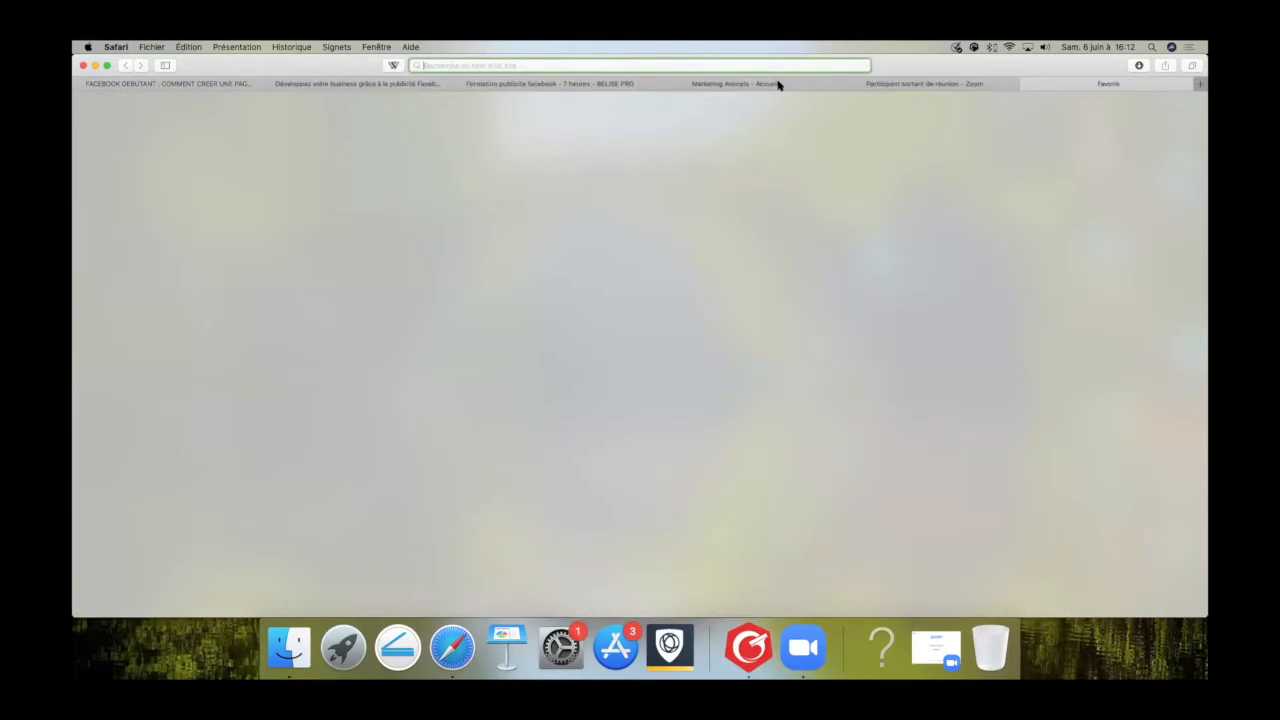
pyautogui.write('canva.com')
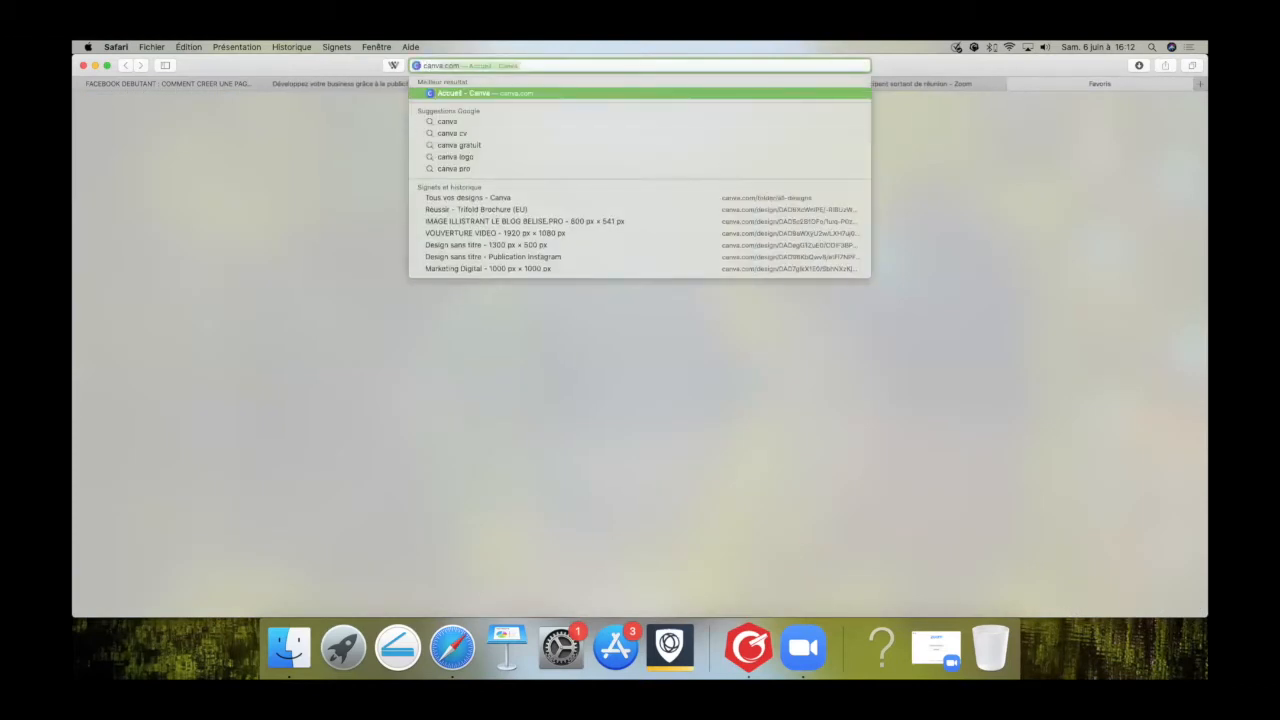
pyautogui.press('Return')
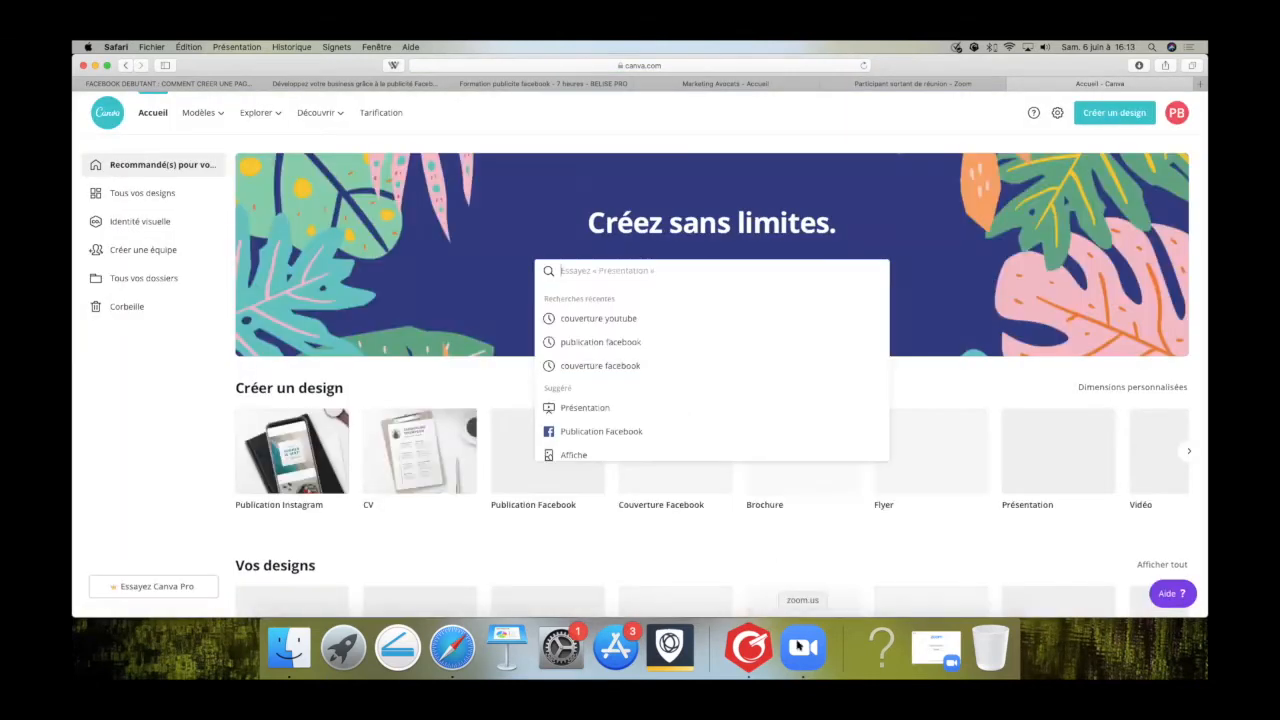
pyautogui.click(800, 647)
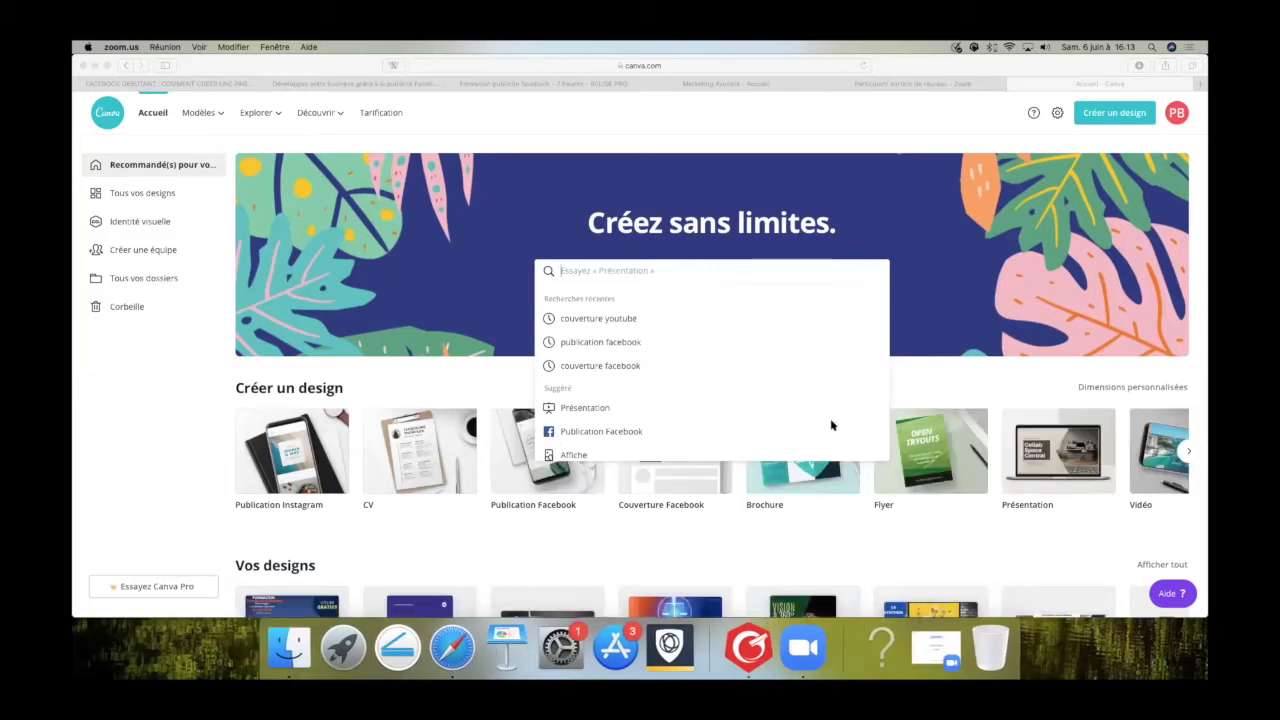
pyautogui.click(303, 252)
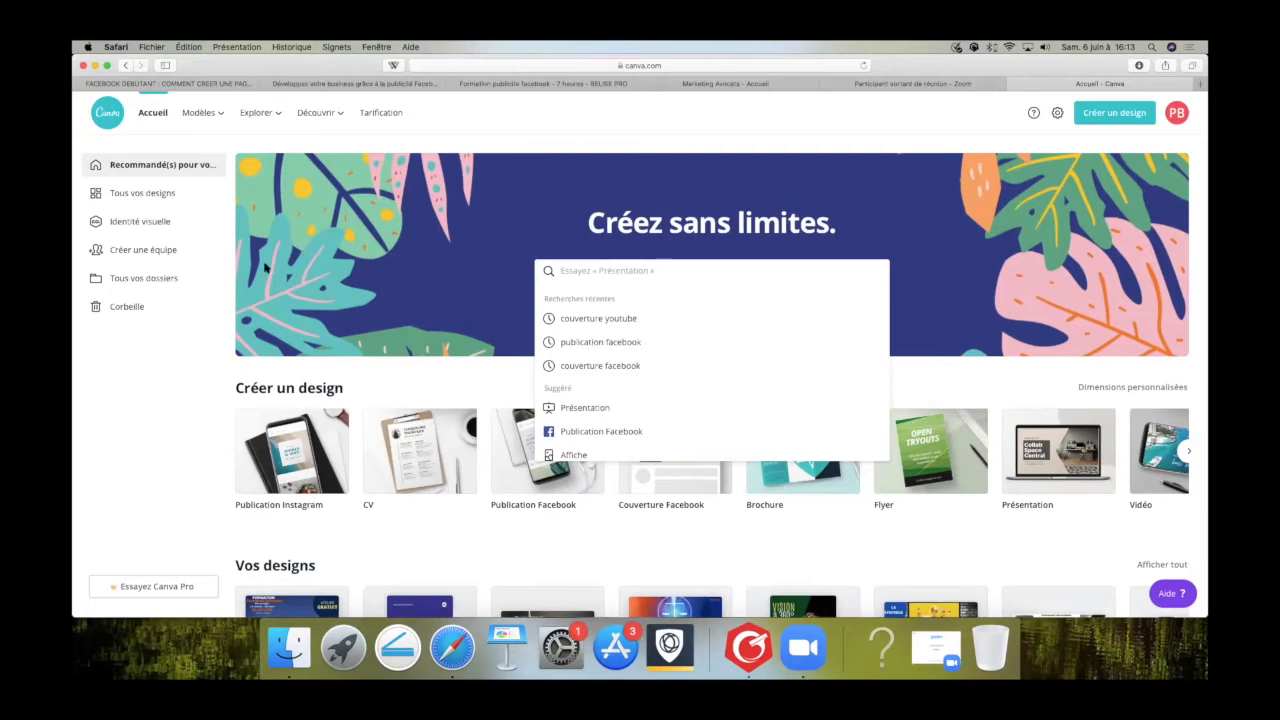
pyautogui.click(140, 193)
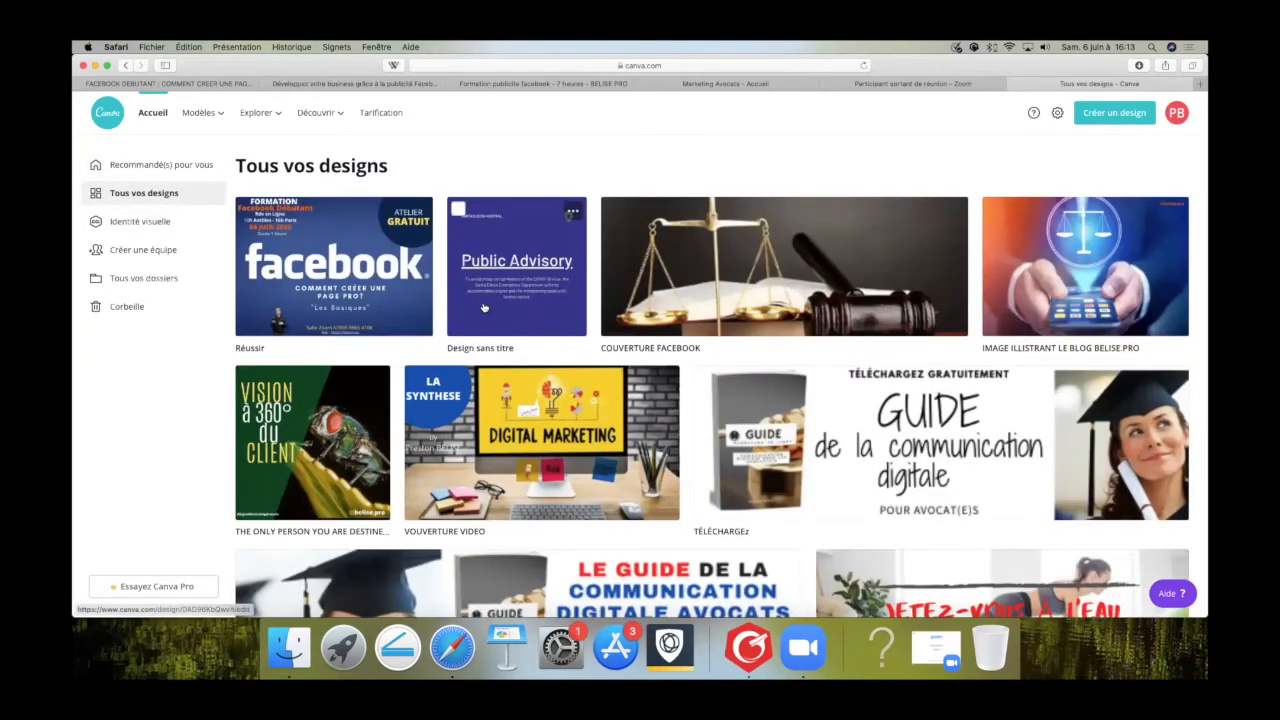
# Open the COUVERTURE FACEBOOK design and look through the Facebook cover templates offered beside it
pyautogui.click(733, 261)
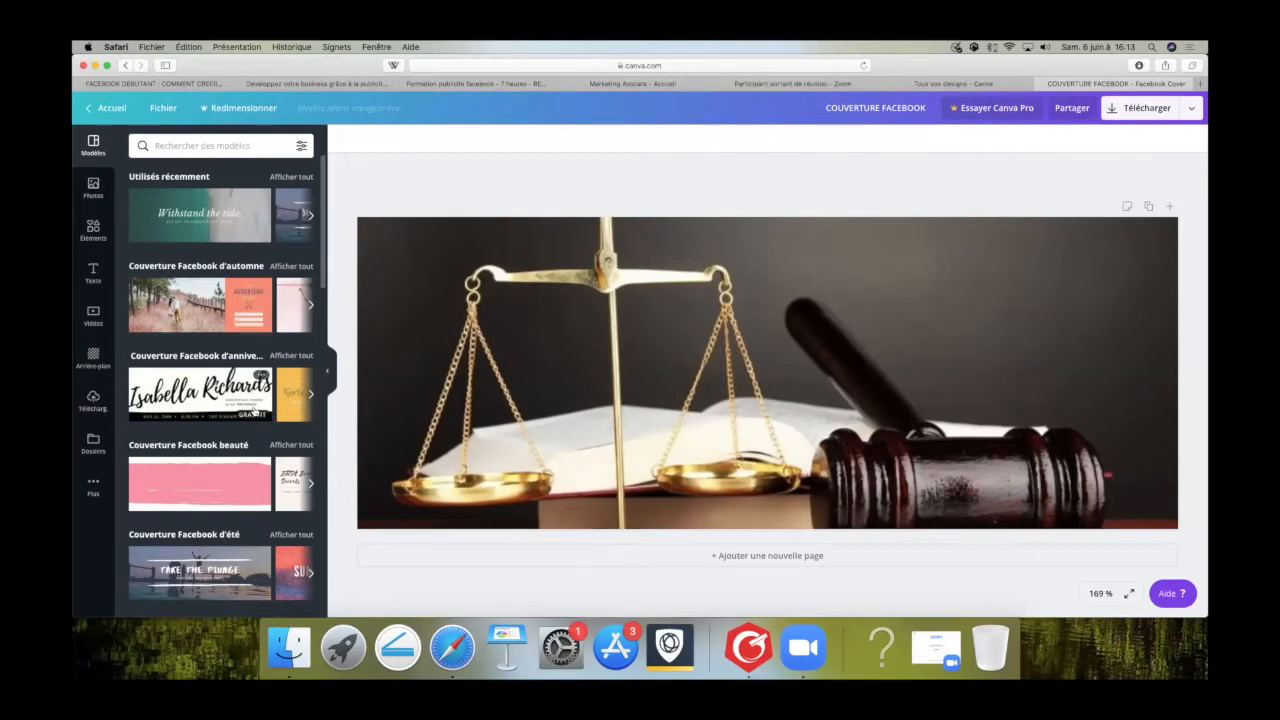
pyautogui.scroll(-2, 241, 540)
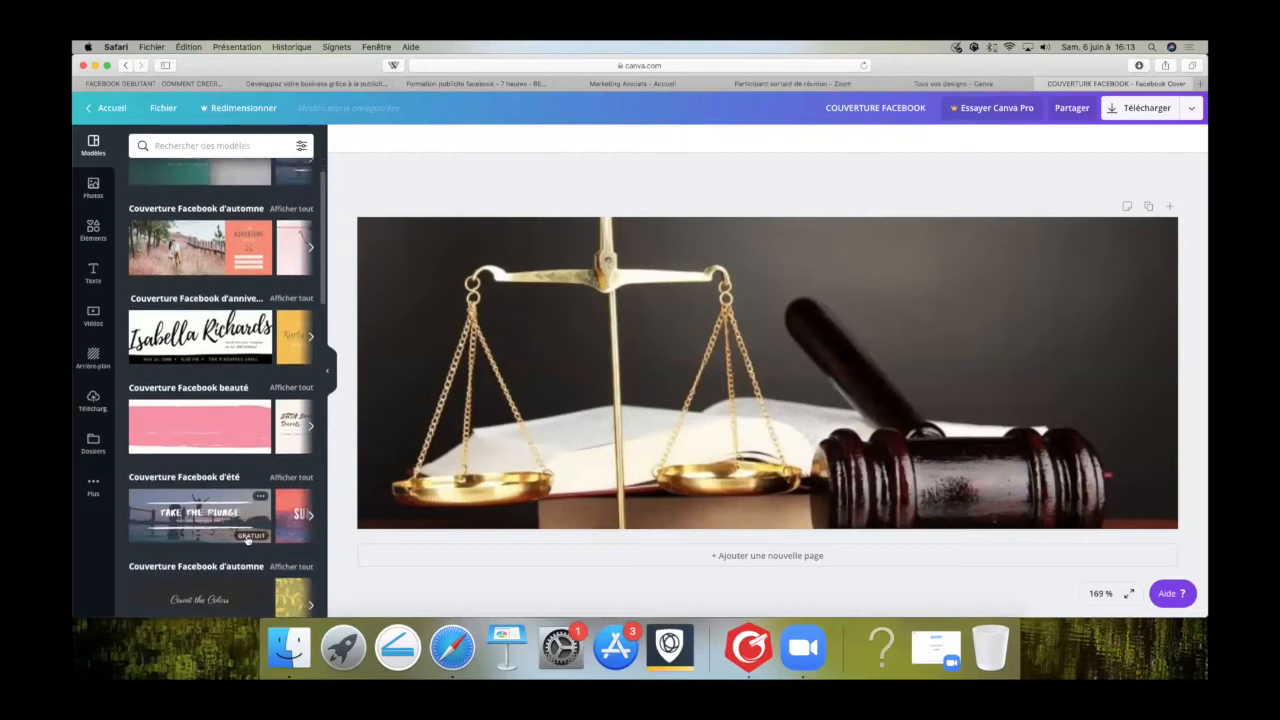
pyautogui.scroll(2, 241, 500)
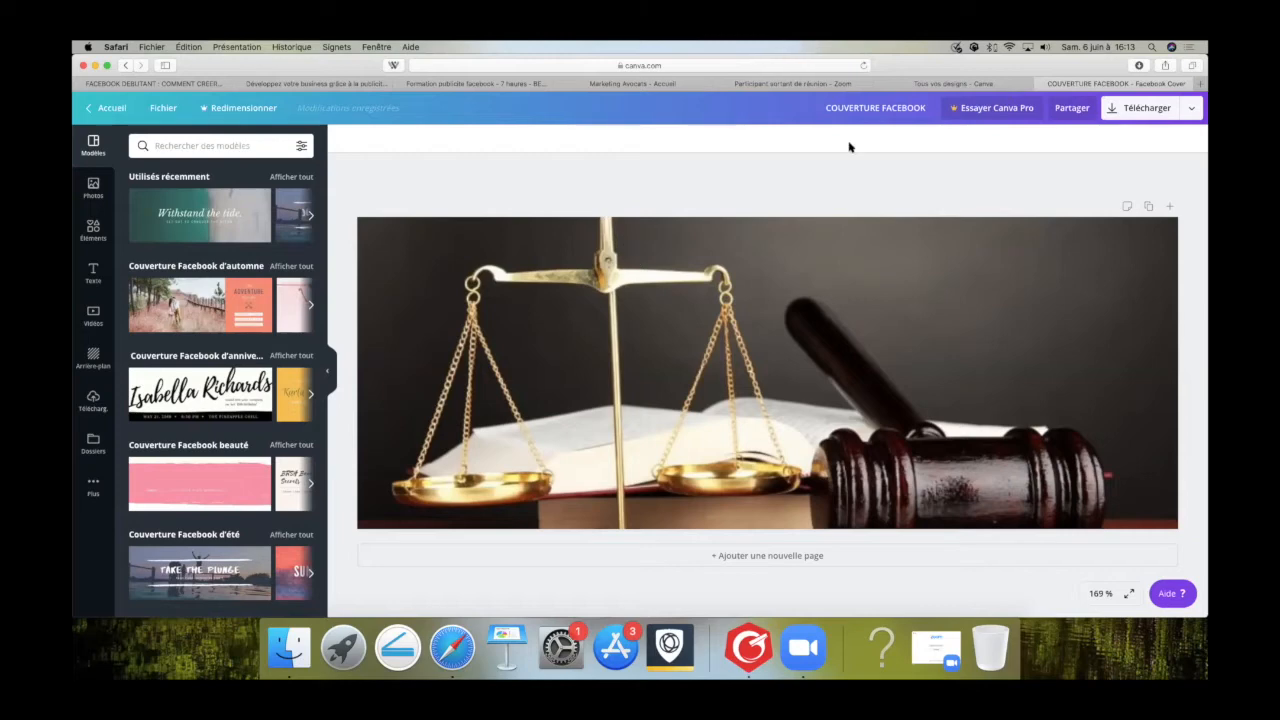
# Return to the Marketing Avocats Page on Facebook and save the repositioned cover photo
pyautogui.click(650, 85)
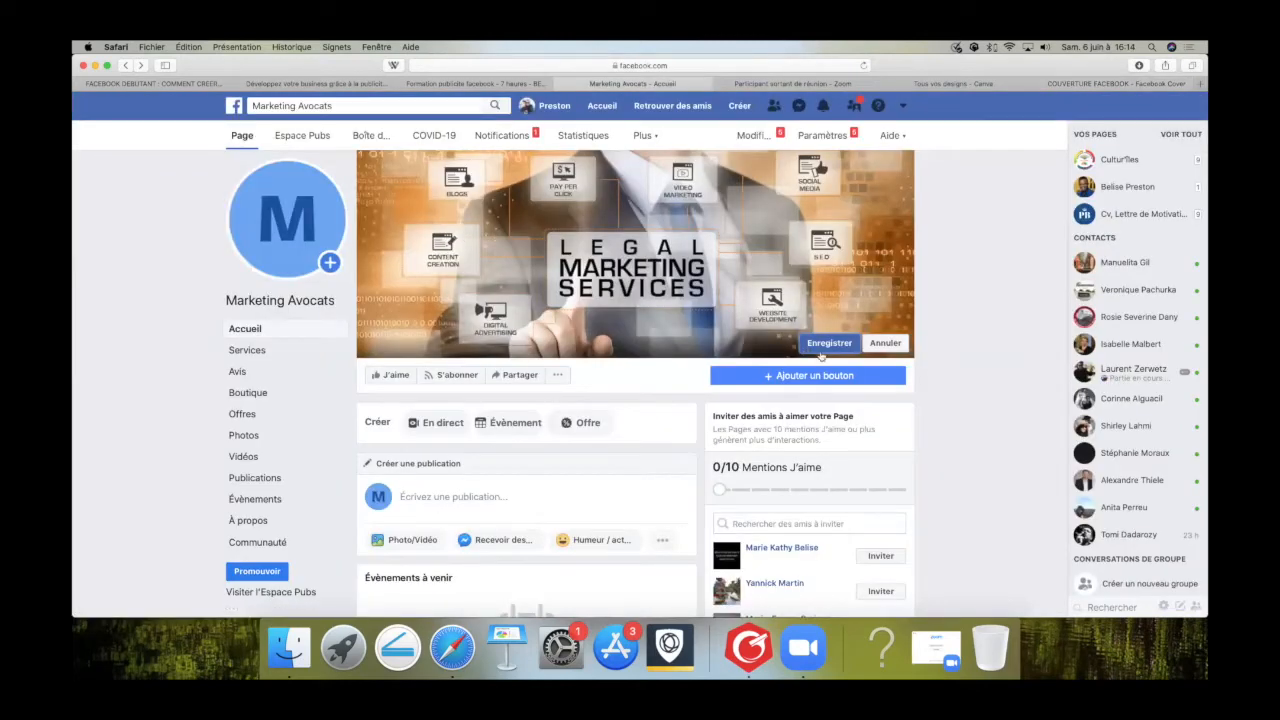
pyautogui.click(826, 343)
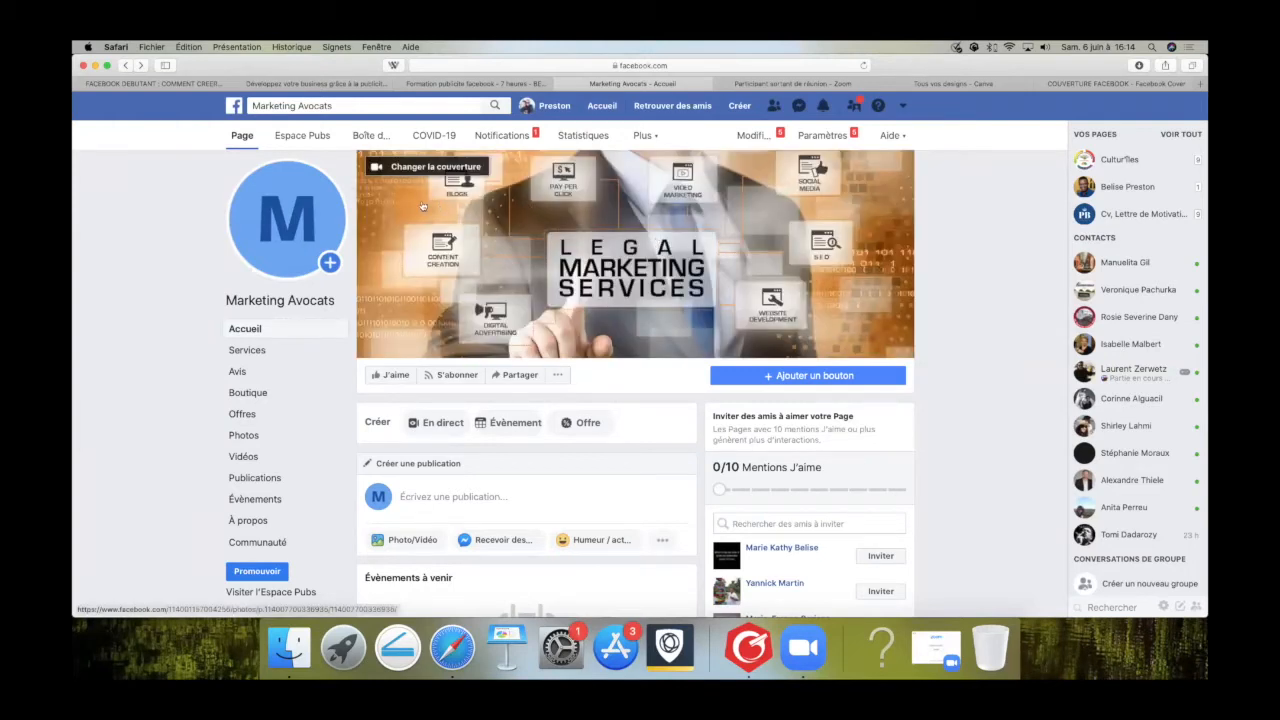
pyautogui.click(330, 260)
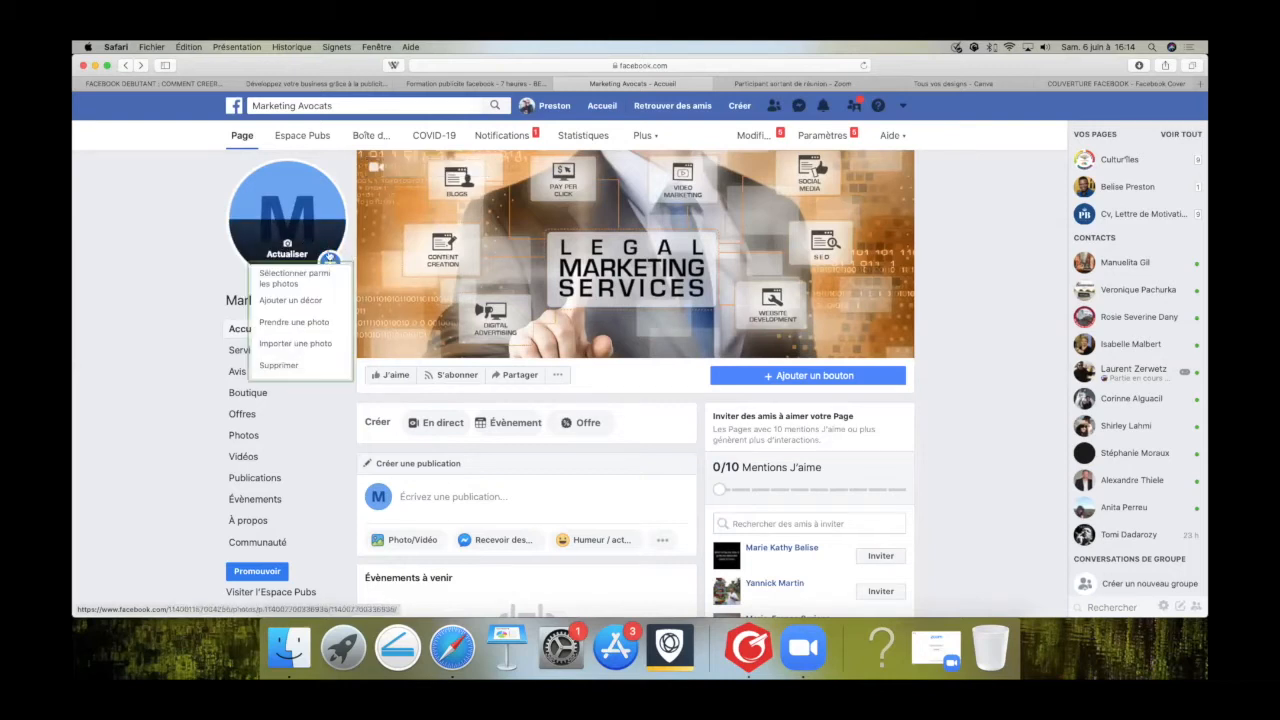
pyautogui.click(307, 345)
pyautogui.doubleClick(344, 162)
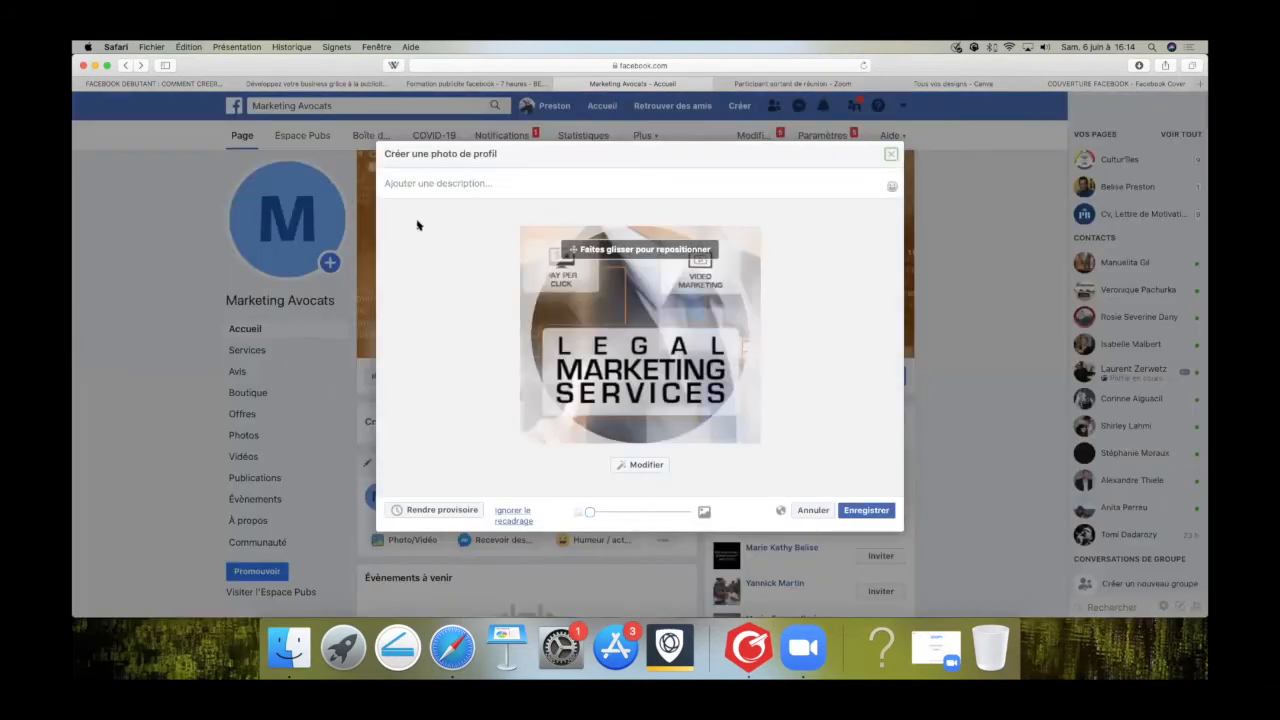
pyautogui.moveTo(633, 325)
pyautogui.mouseDown()
pyautogui.moveTo(623, 320)
pyautogui.moveTo(636, 320)
pyautogui.mouseUp()
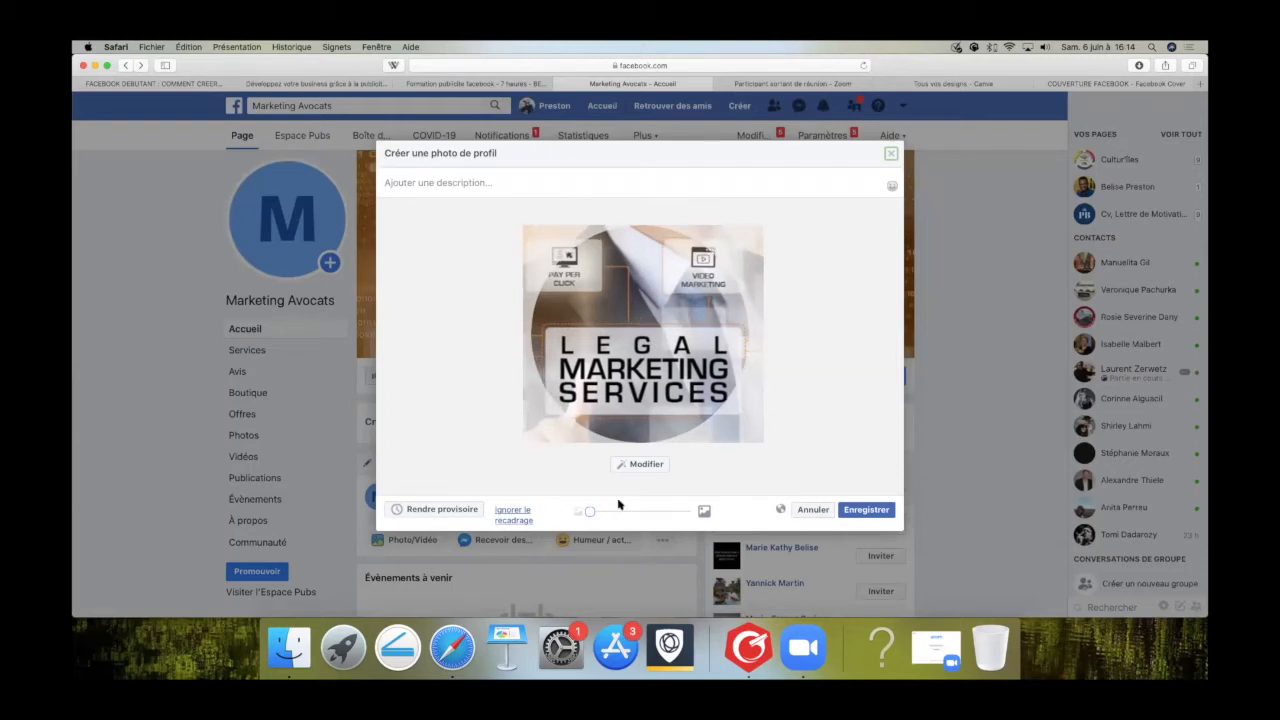
pyautogui.moveTo(592, 511)
pyautogui.mouseDown()
pyautogui.moveTo(645, 511)
pyautogui.moveTo(594, 512)
pyautogui.mouseUp()
pyautogui.moveTo(640, 389); pyautogui.dragTo(638, 374)
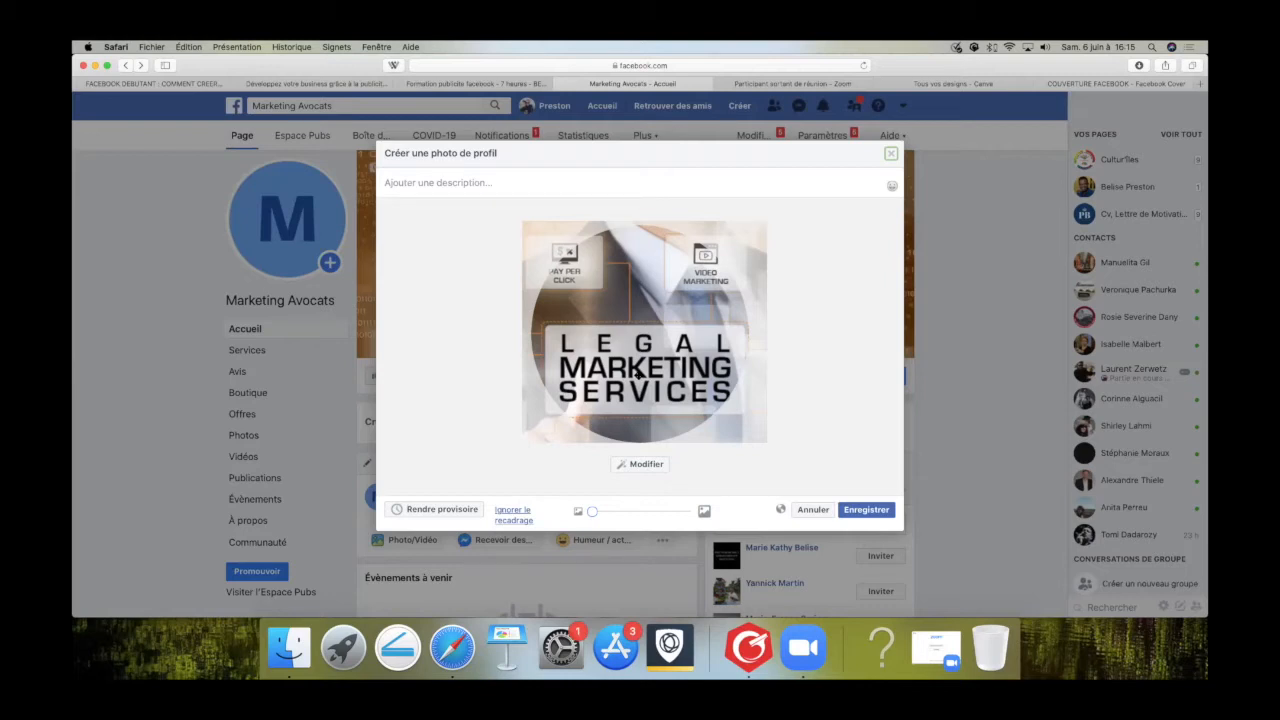
pyautogui.click(858, 510)
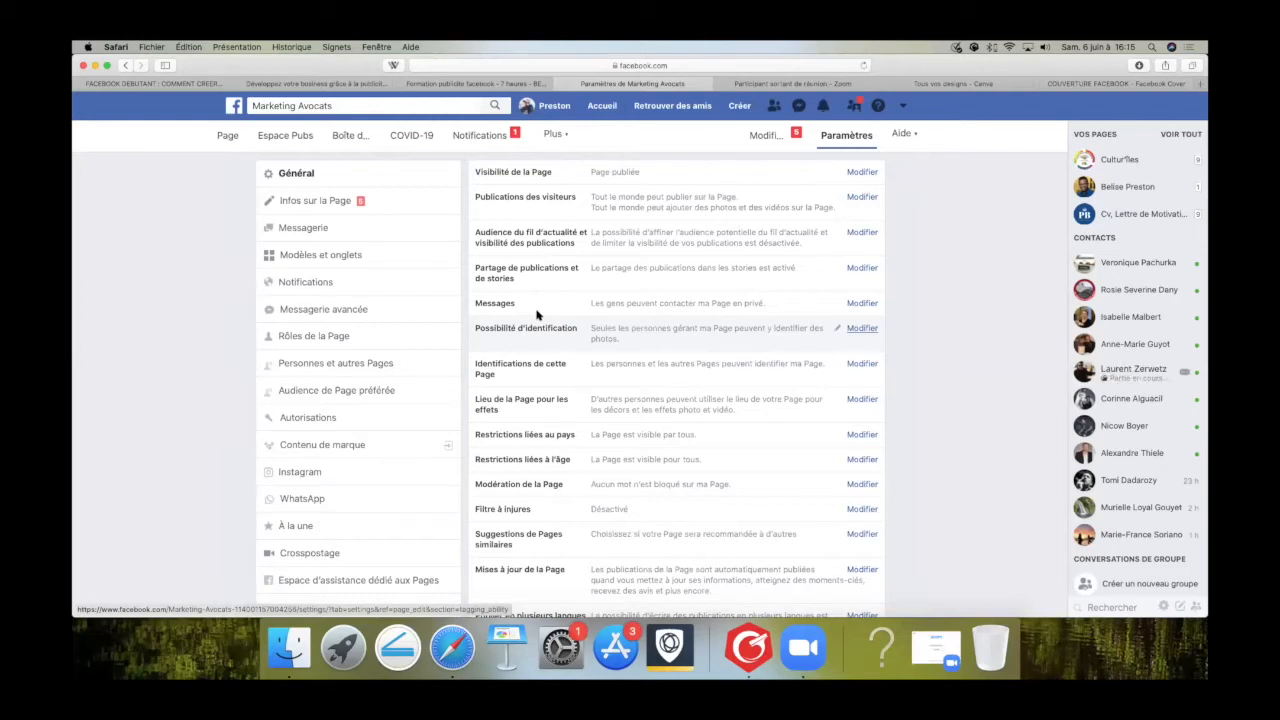
# Look over the Page's Modèles et onglets settings, and return to the Page with its full section list expanded
pyautogui.click(336, 258)
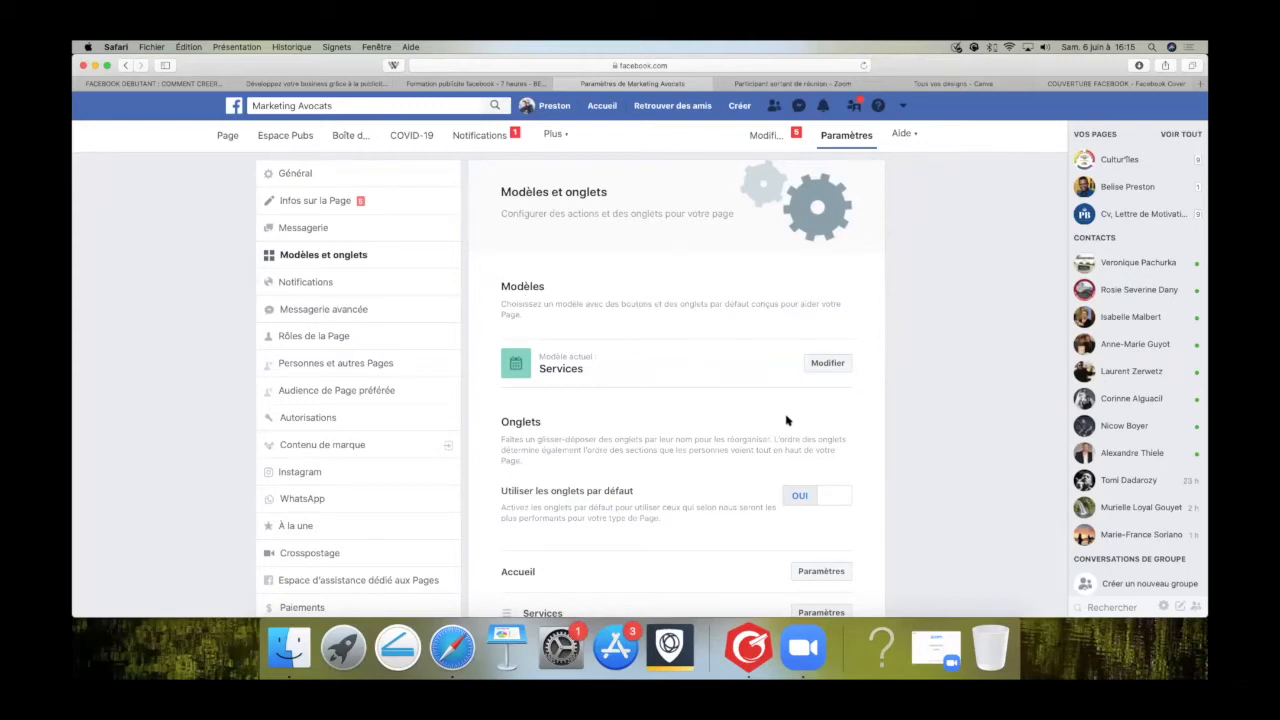
pyautogui.scroll(-1, 788, 425)
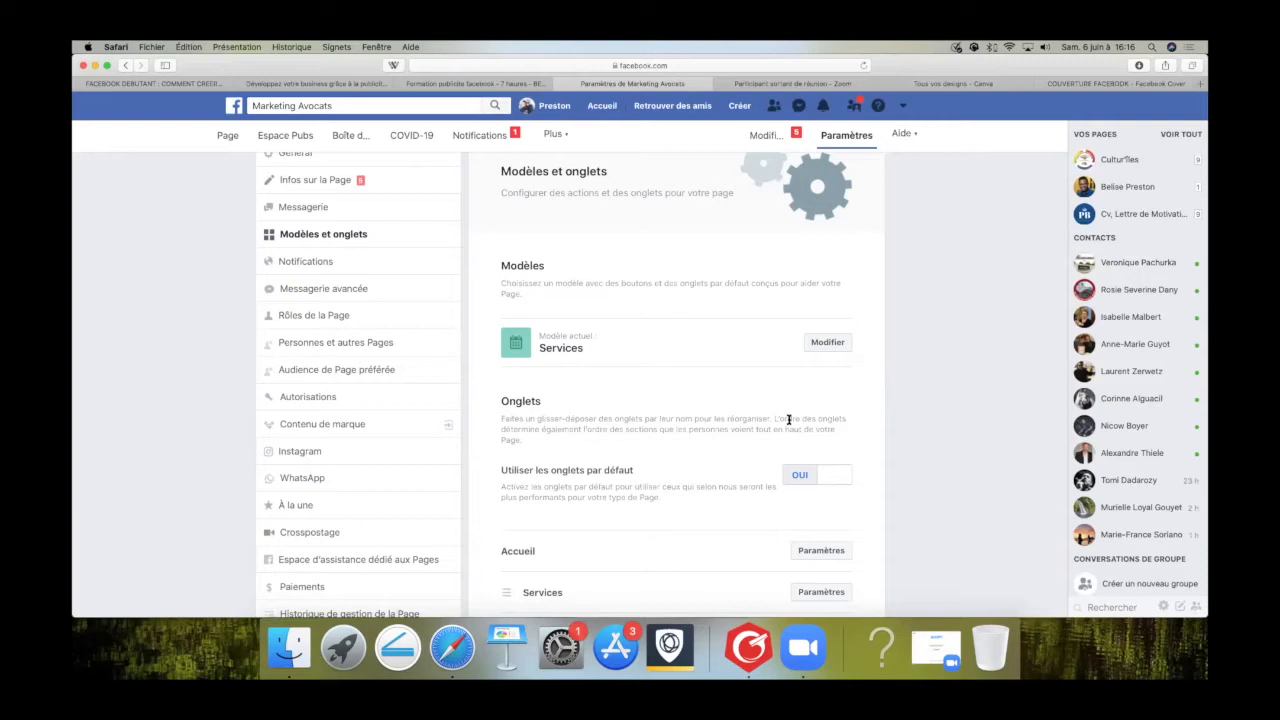
pyautogui.click(236, 140)
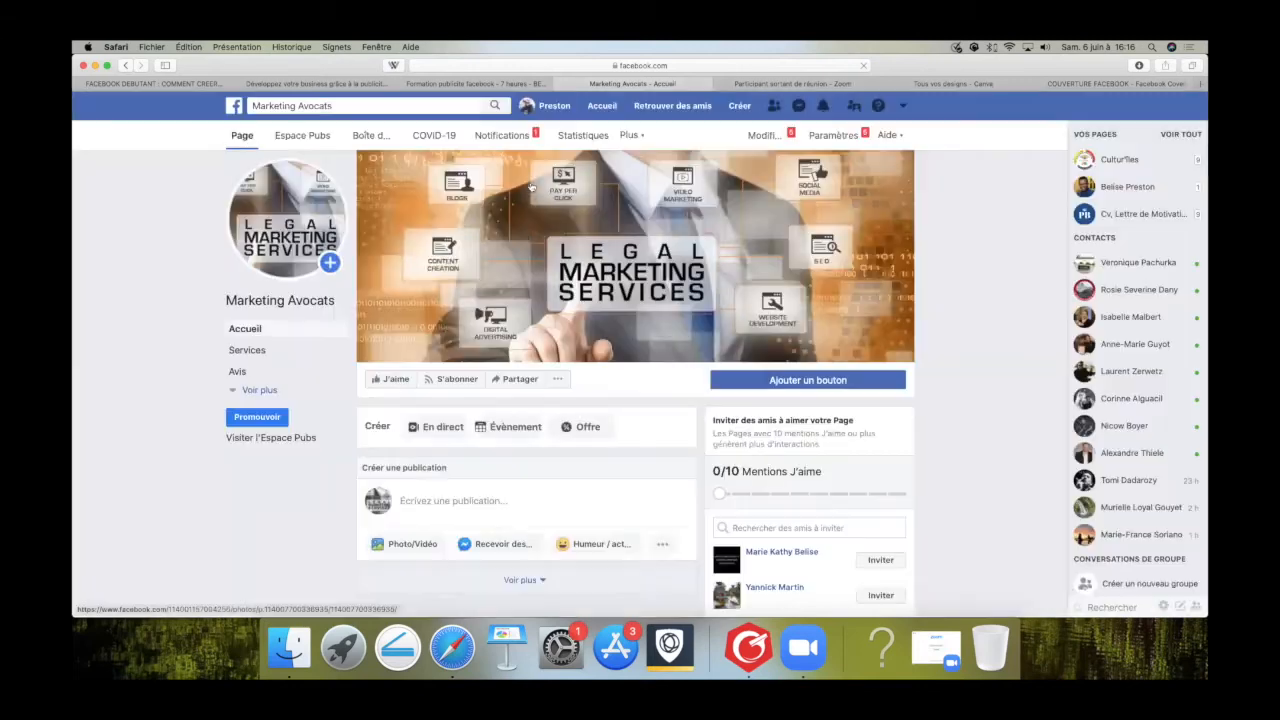
pyautogui.click(259, 390)
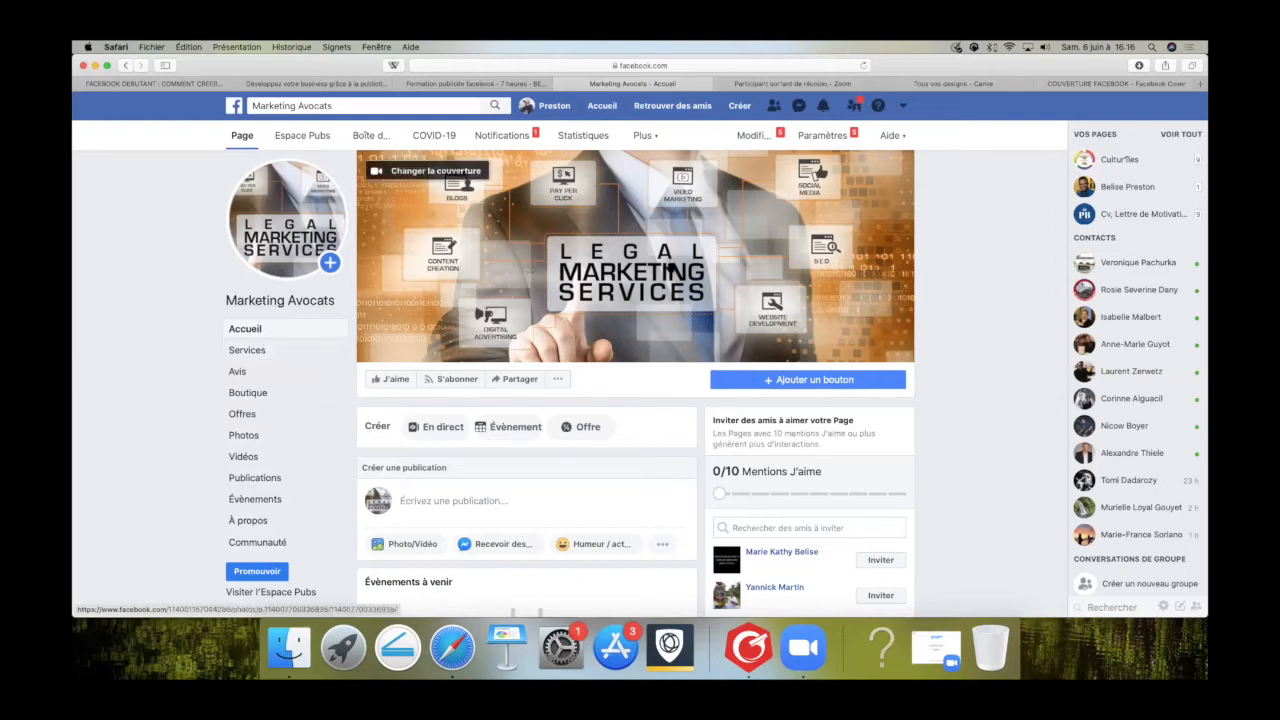
# Open the template choices in the Page's Modèles et onglets settings and review the available templates down to Standard
pyautogui.click(822, 135)
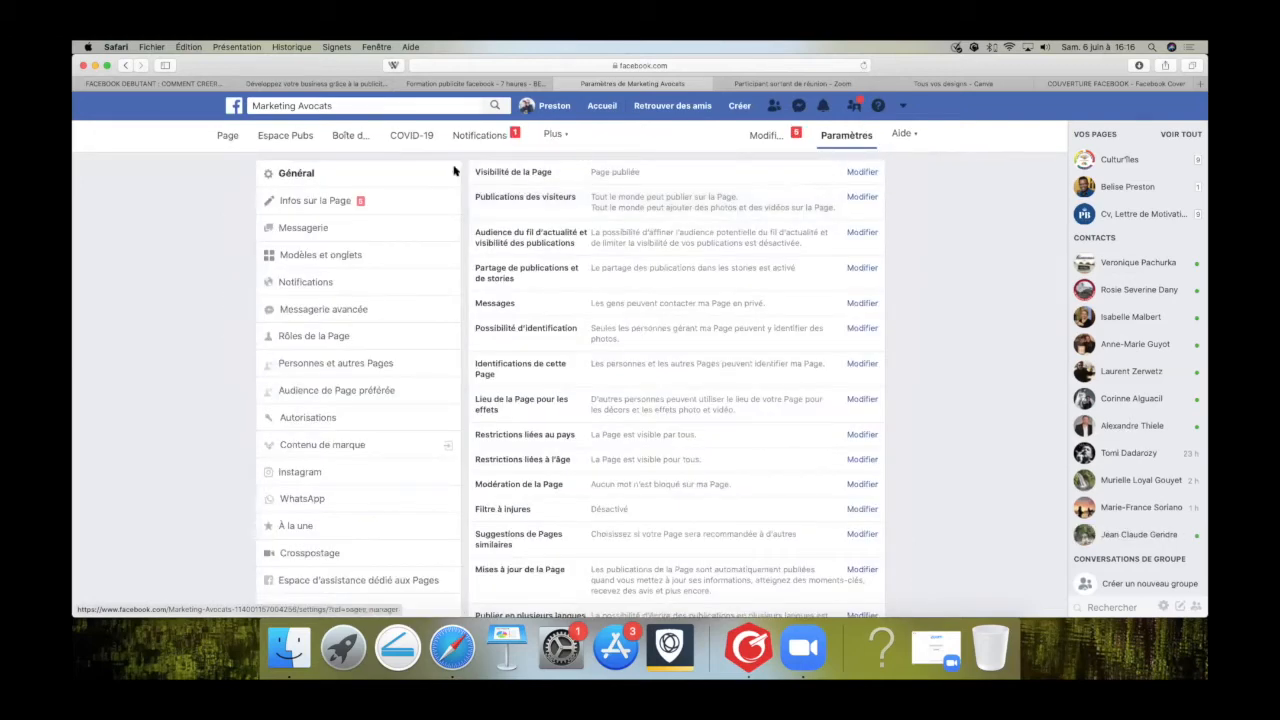
pyautogui.click(310, 257)
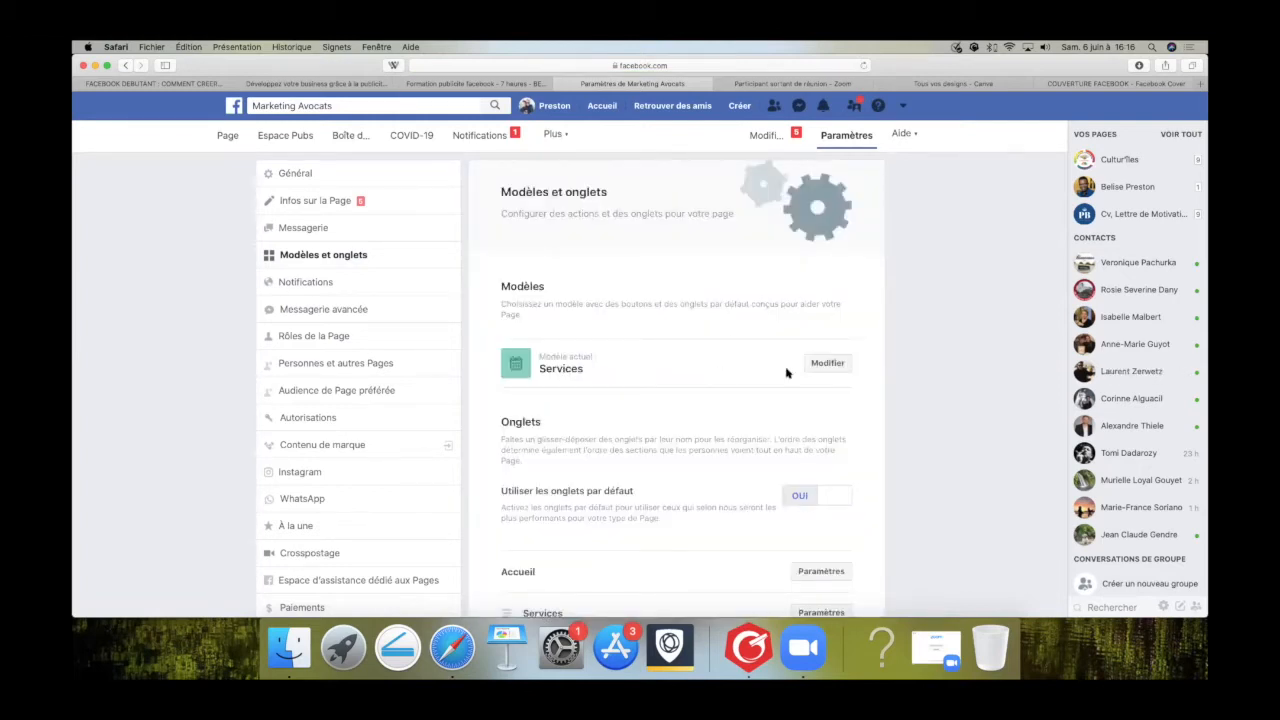
pyautogui.click(826, 364)
pyautogui.scroll(-3, 668, 368)
pyautogui.scroll(-1, 668, 368)
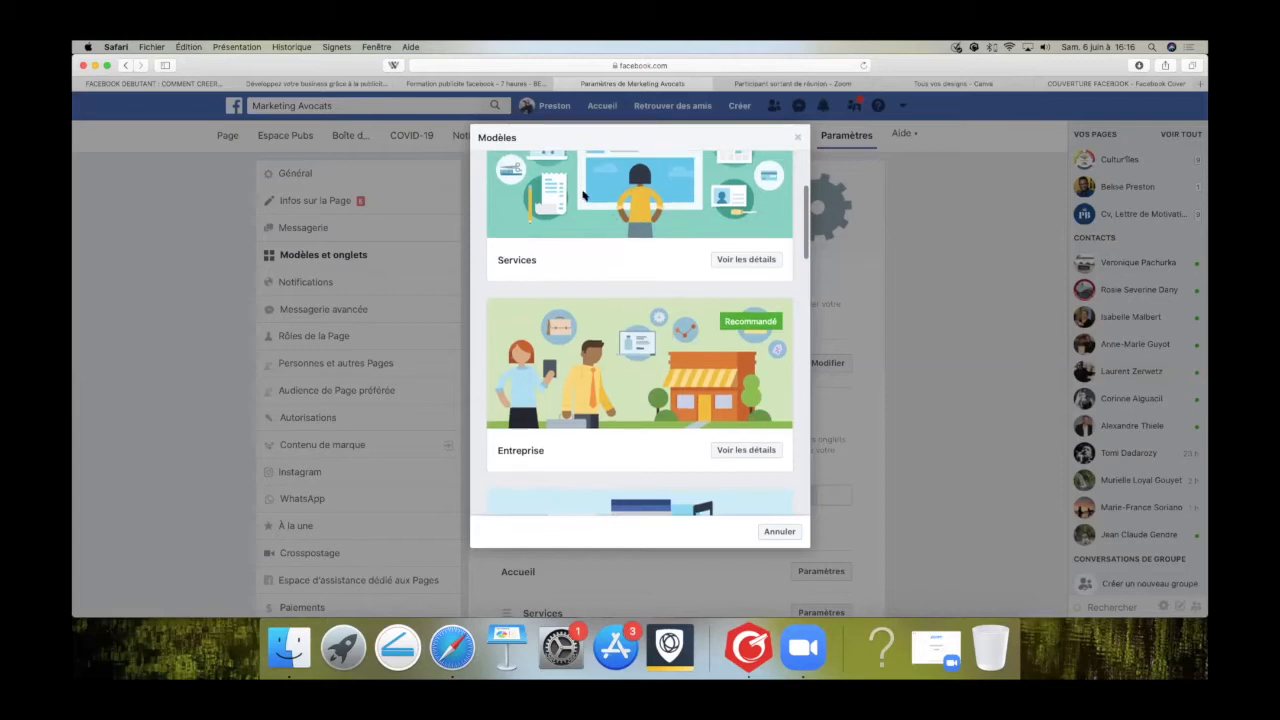
pyautogui.scroll(-2, 590, 330)
pyautogui.scroll(-4, 596, 374)
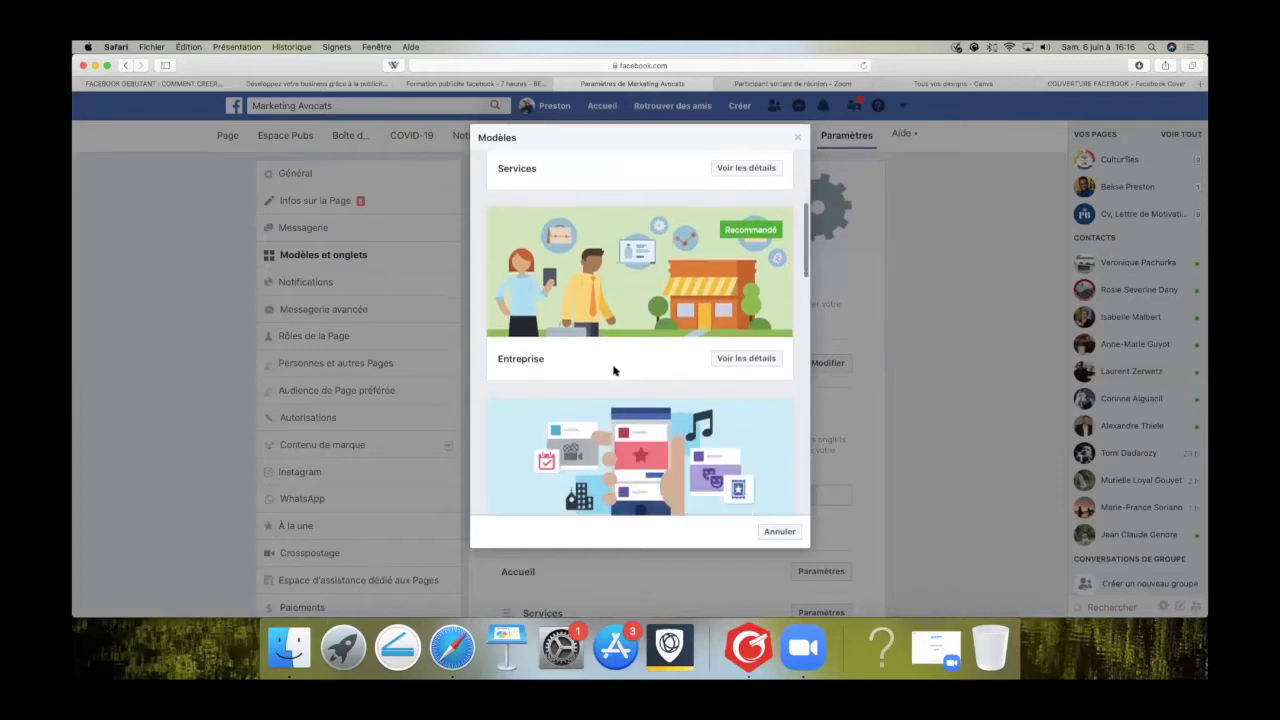
pyautogui.scroll(-5, 596, 374)
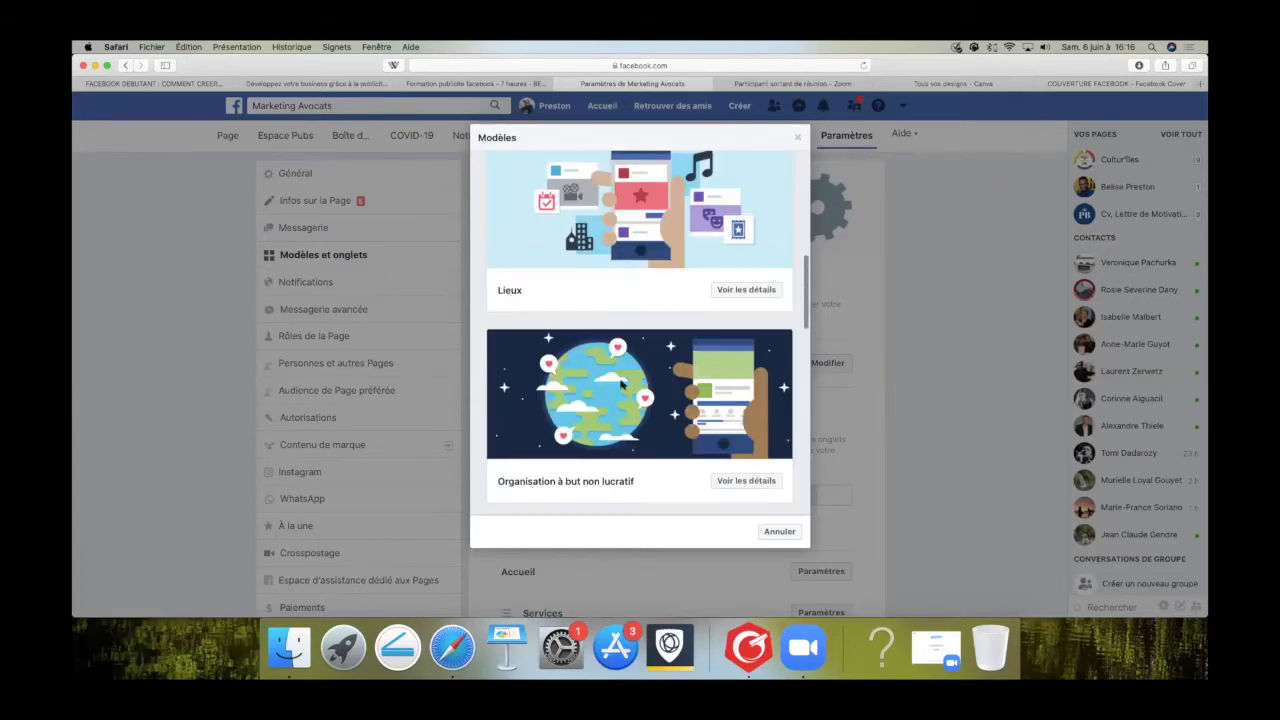
pyautogui.scroll(-4, 652, 410)
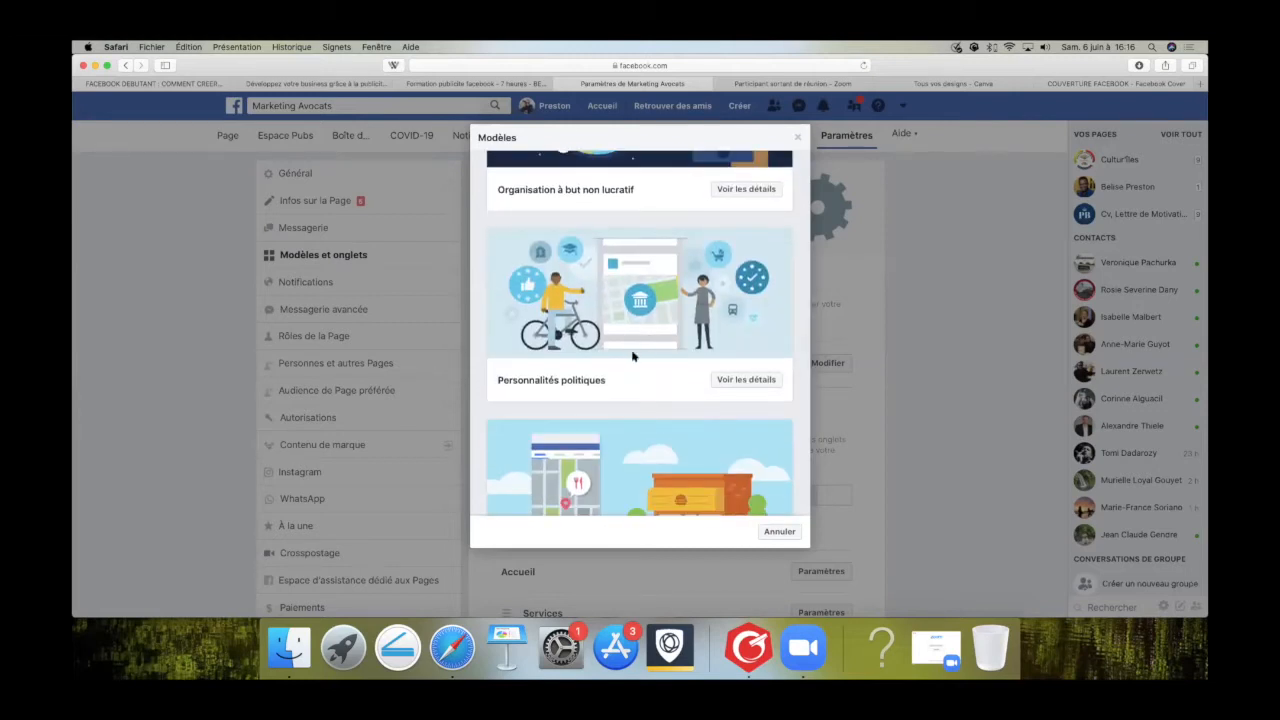
pyautogui.scroll(-3, 632, 356)
pyautogui.scroll(-10, 632, 356)
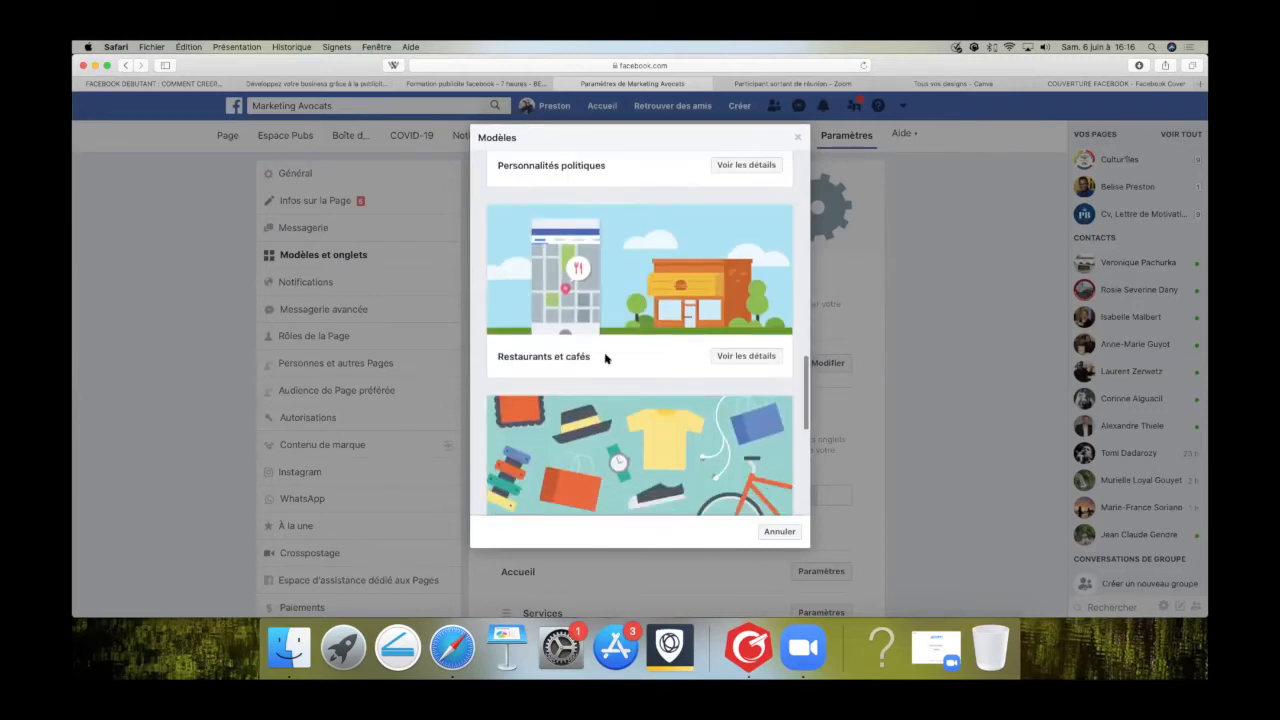
pyautogui.scroll(-3, 605, 357)
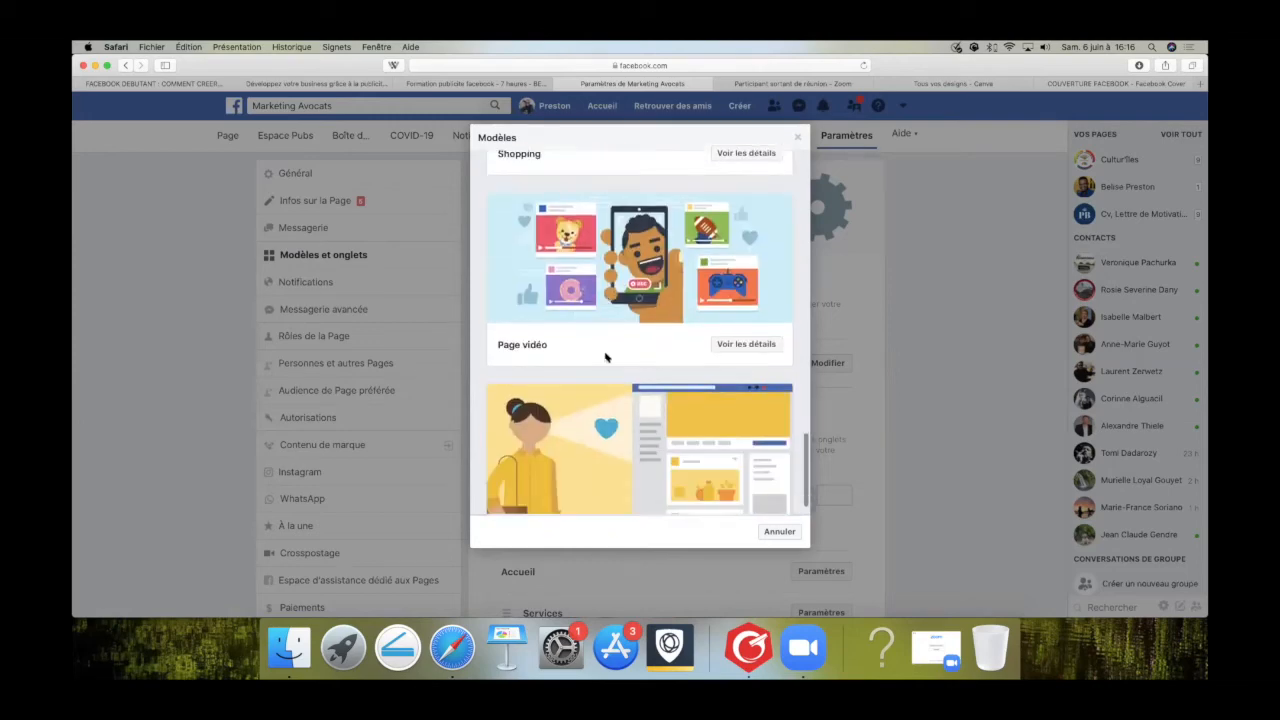
pyautogui.scroll(15, 605, 357)
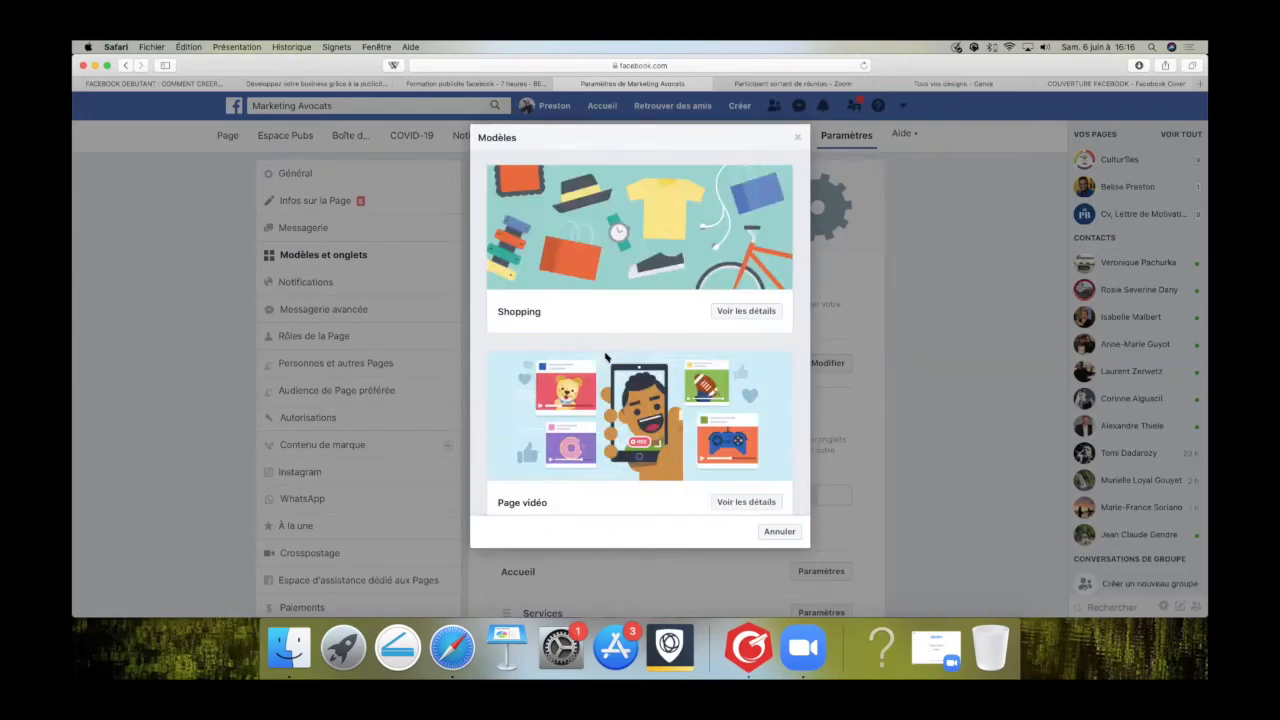
pyautogui.scroll(-10, 605, 357)
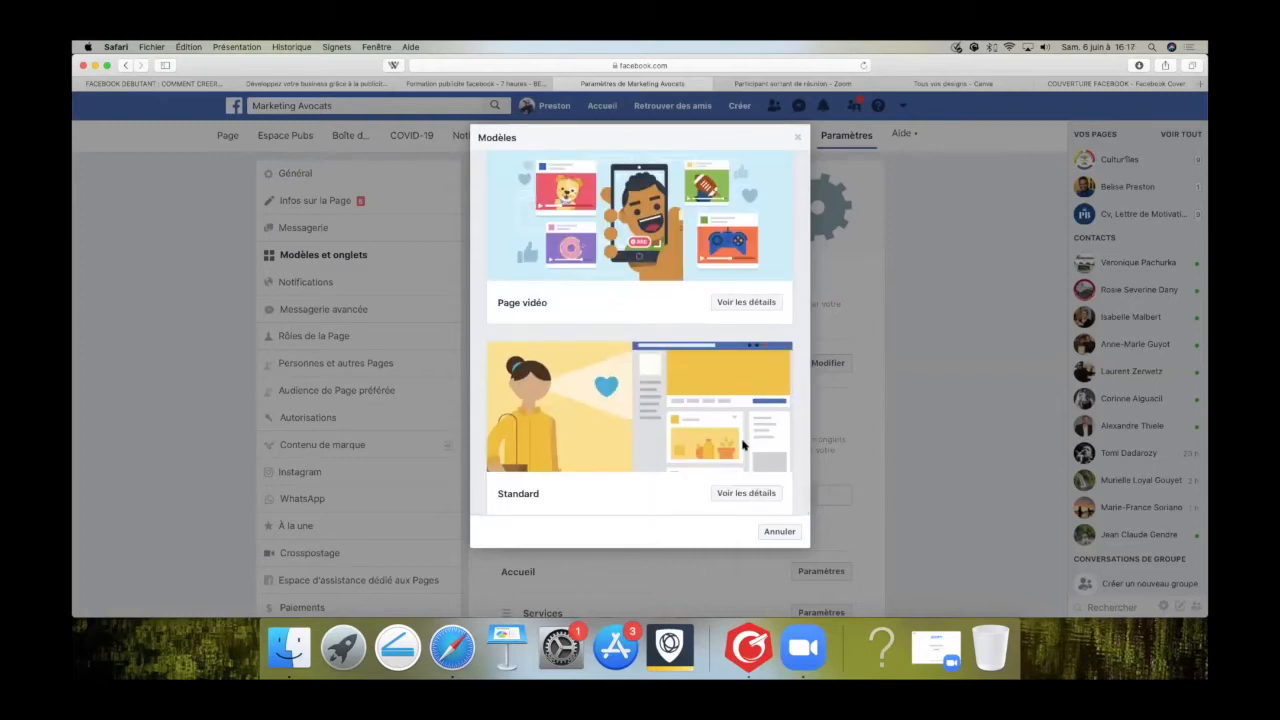
# Review the details of the Standard template and apply it to the Marketing Avocats Page
pyautogui.click(746, 493)
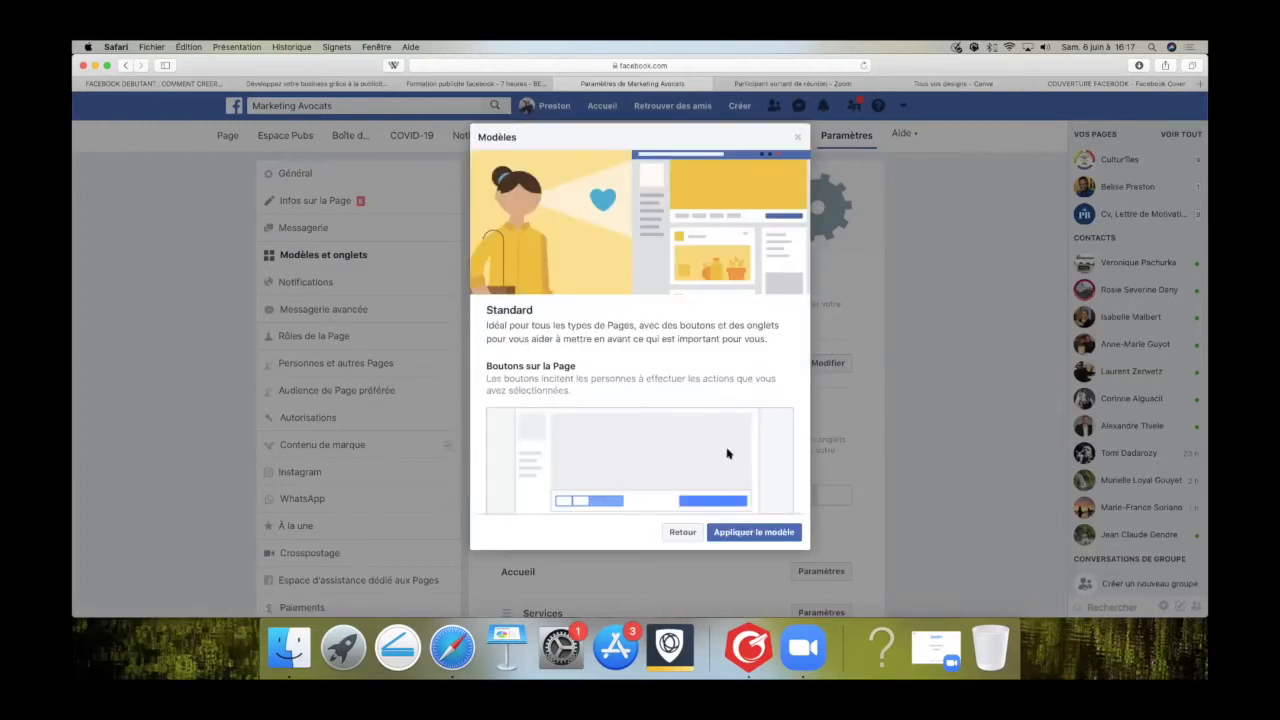
pyautogui.scroll(-5, 699, 452)
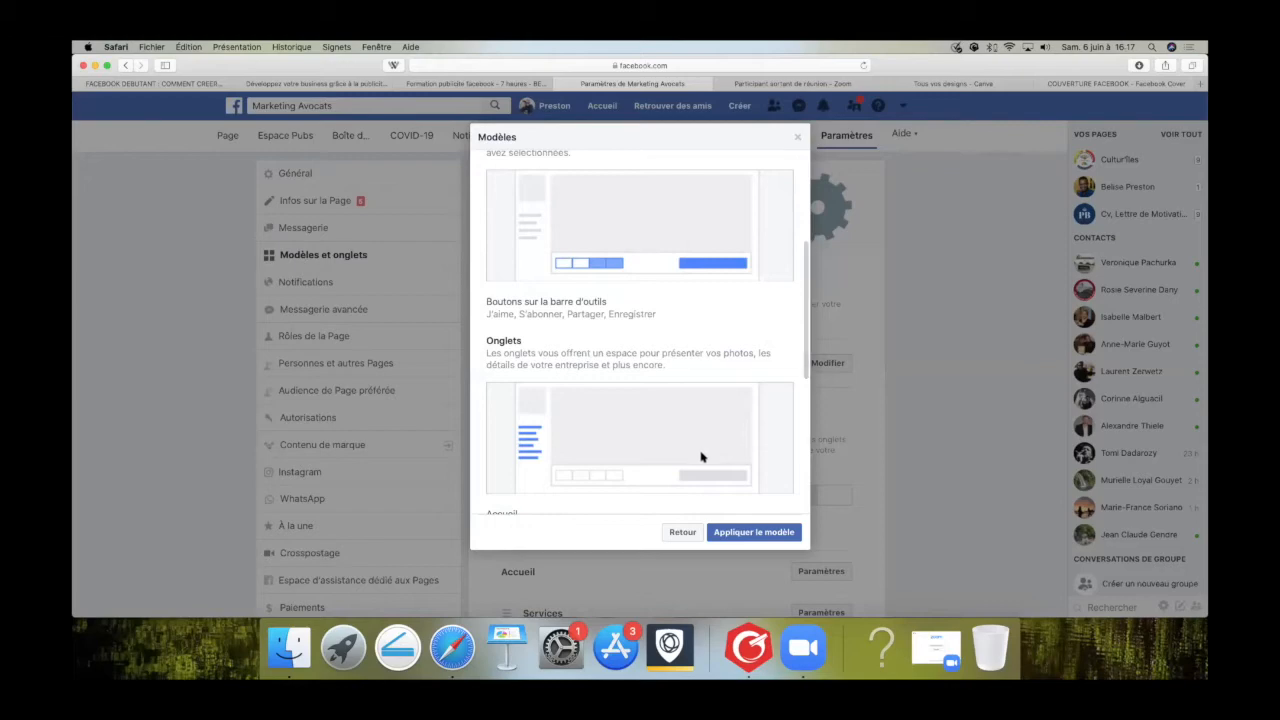
pyautogui.click(757, 532)
pyautogui.click(786, 426)
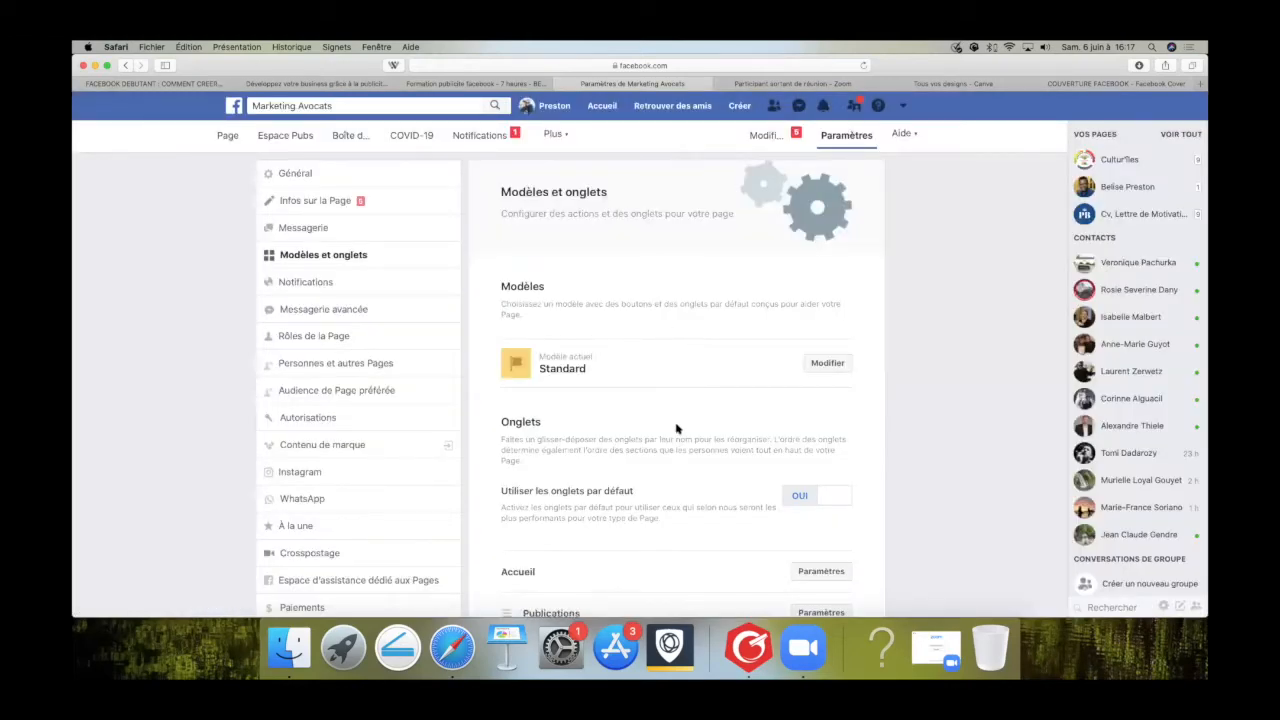
# Examine the list of tabs that the Page's Standard template provides
pyautogui.scroll(-5, 676, 424)
pyautogui.scroll(-5, 676, 424)
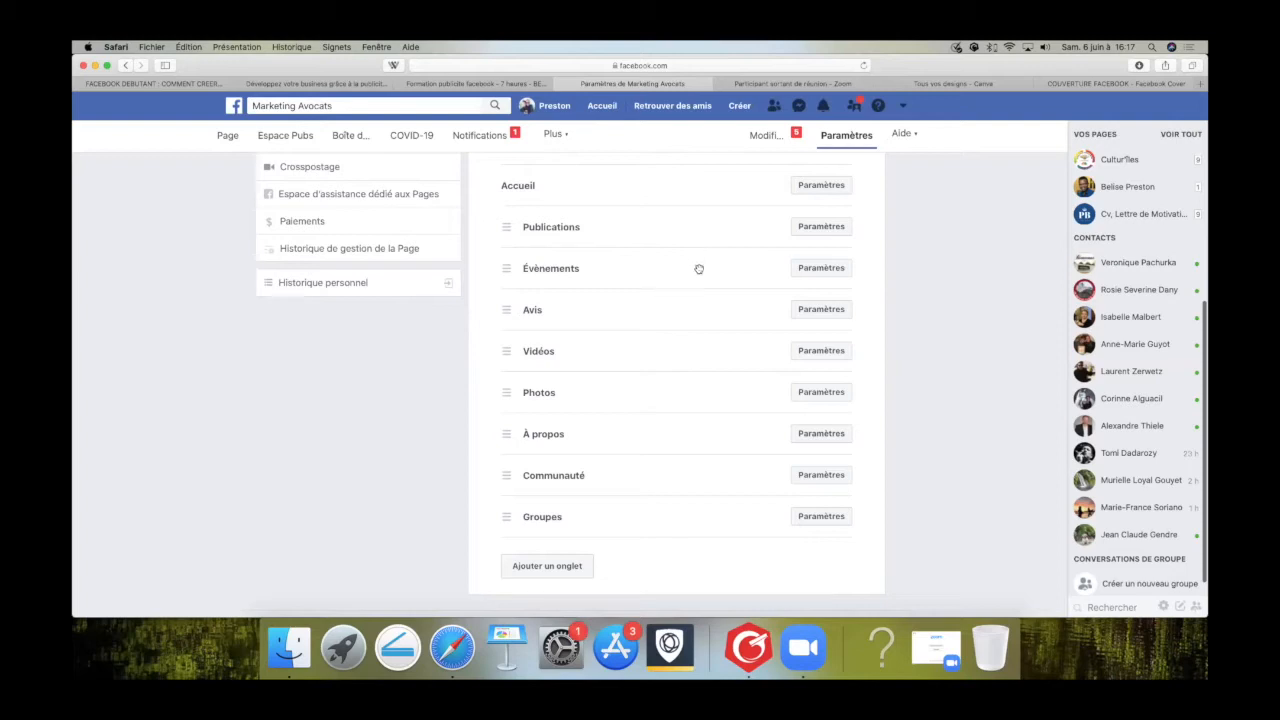
pyautogui.scroll(2, 694, 266)
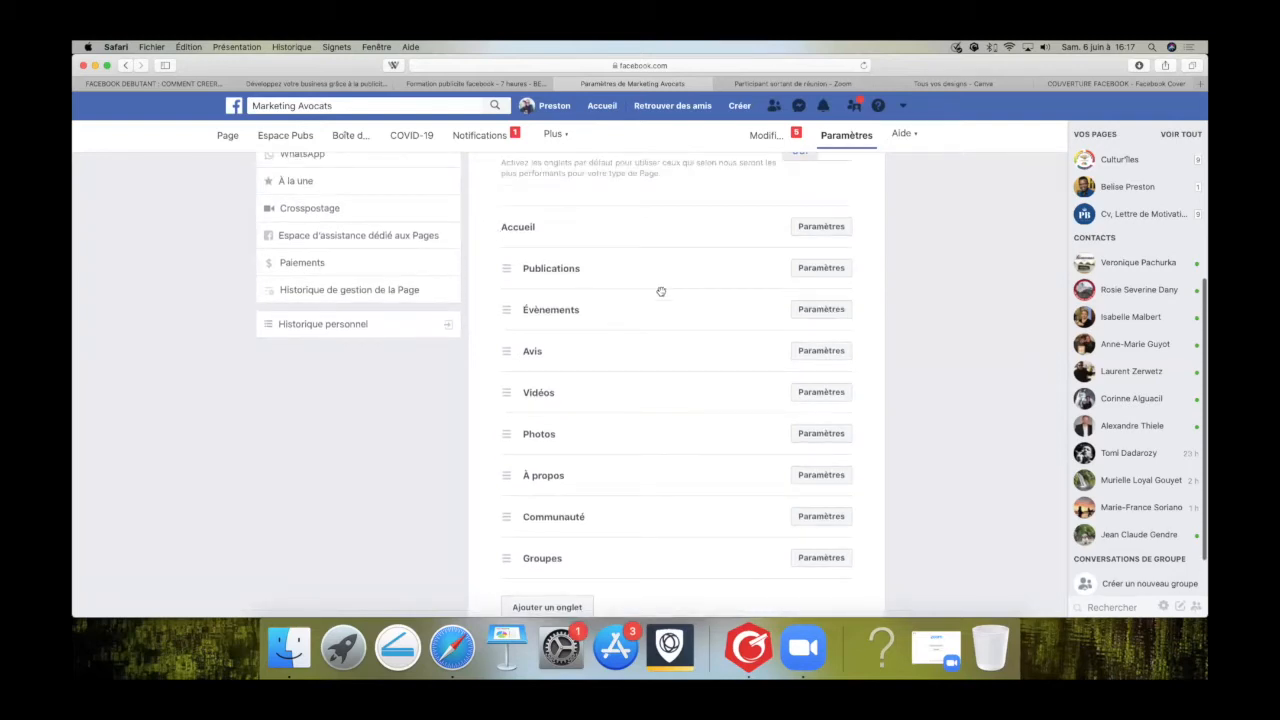
# Turn off the use of default tabs for the Page and open the Publications tab's settings
pyautogui.scroll(5, 750, 290)
pyautogui.click(830, 260)
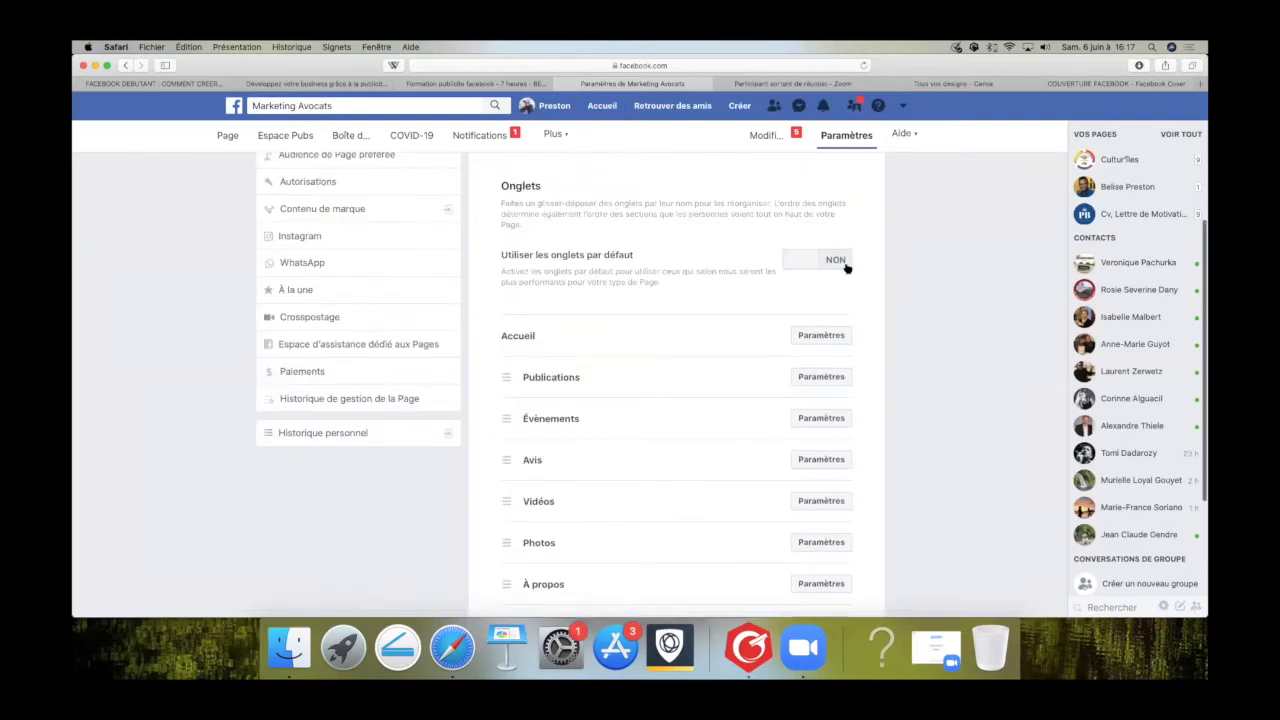
pyautogui.scroll(-1, 671, 360)
pyautogui.scroll(-3, 610, 375)
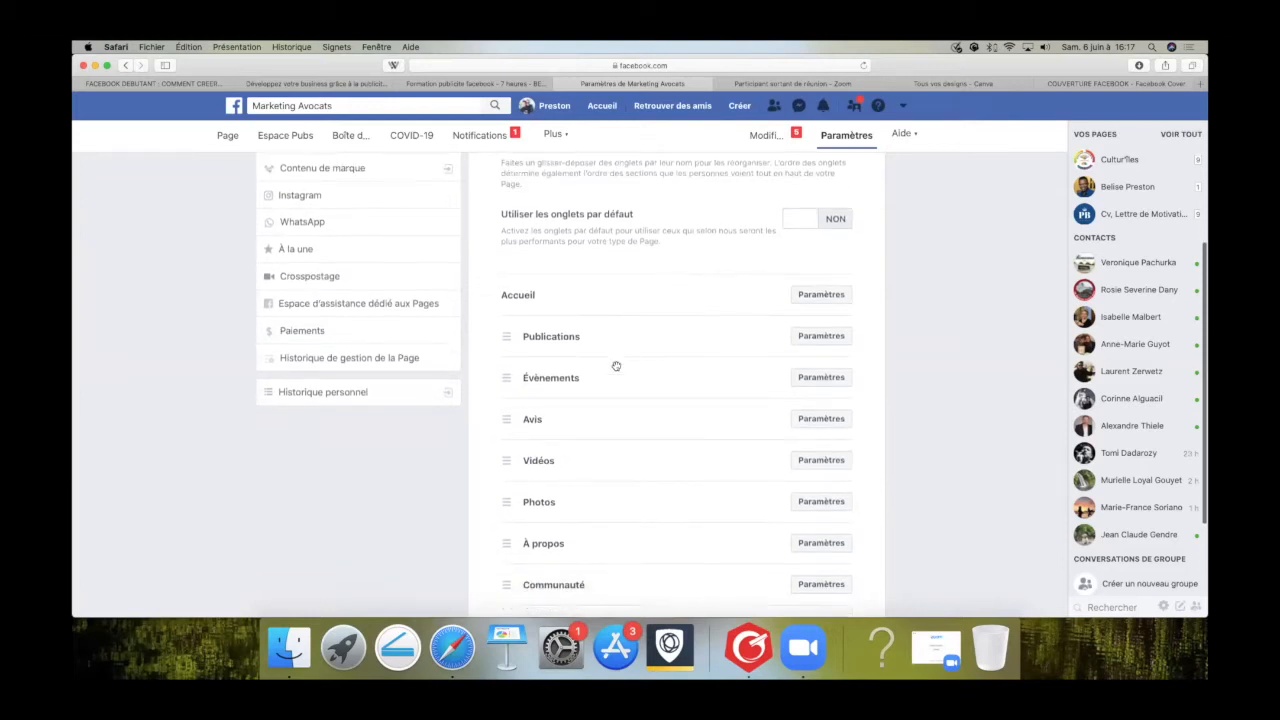
pyautogui.click(815, 302)
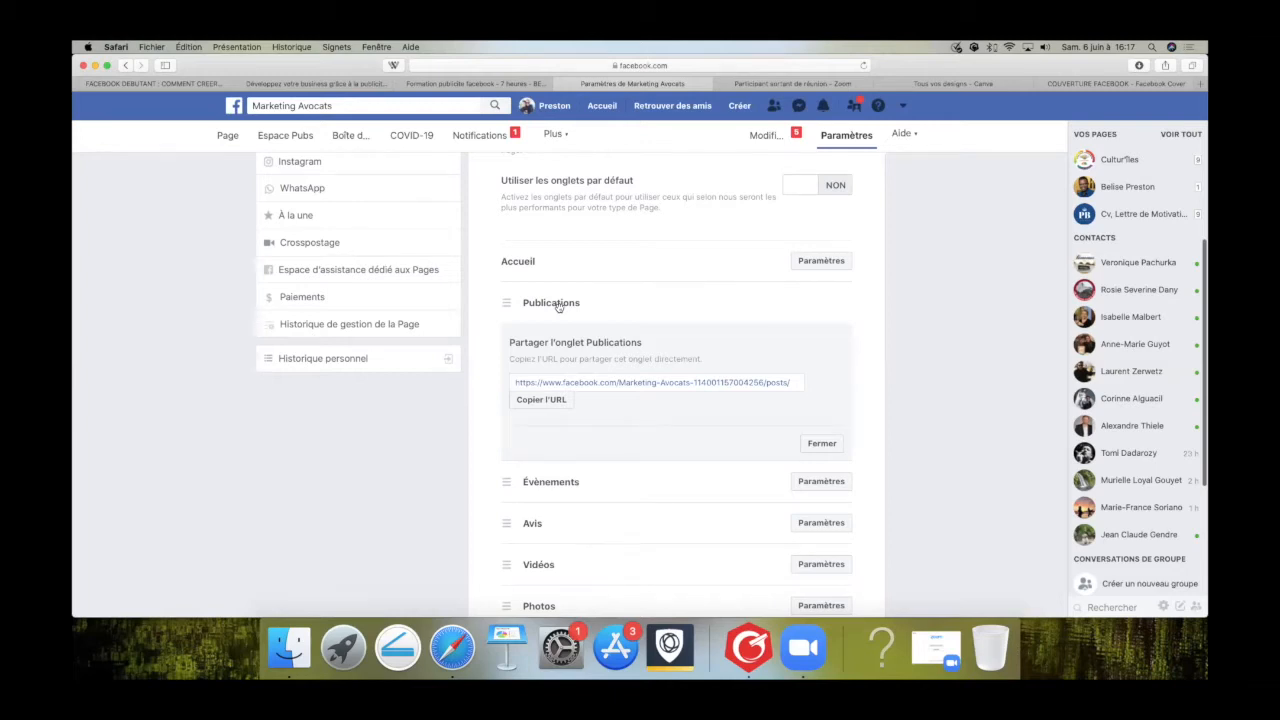
# Turn off the display of the Évènements tab in its settings and save the change
pyautogui.click(789, 481)
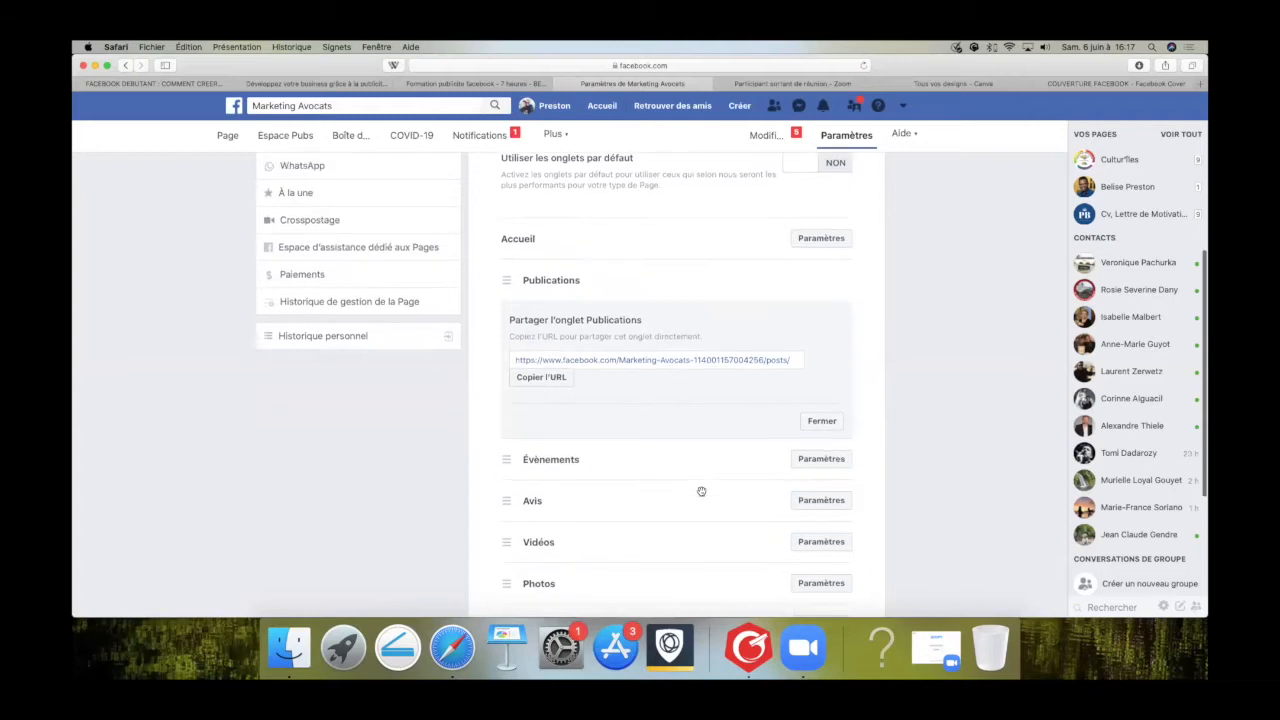
pyautogui.click(810, 462)
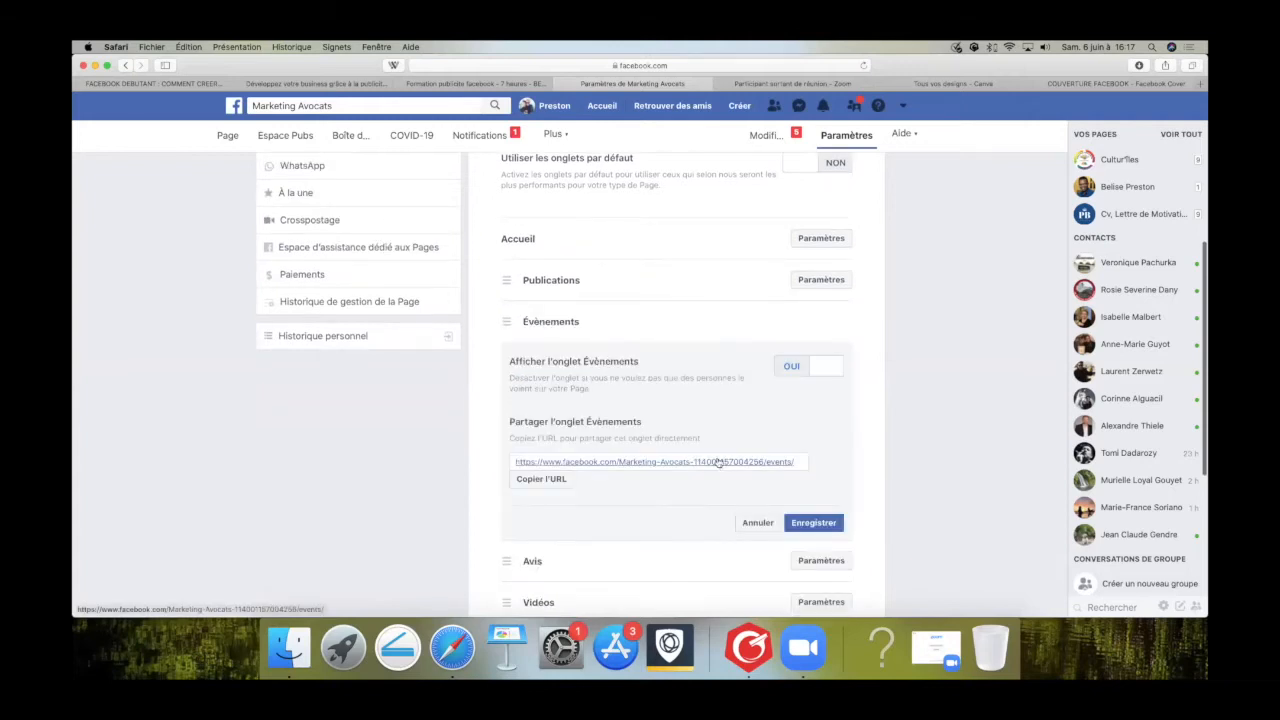
pyautogui.click(822, 367)
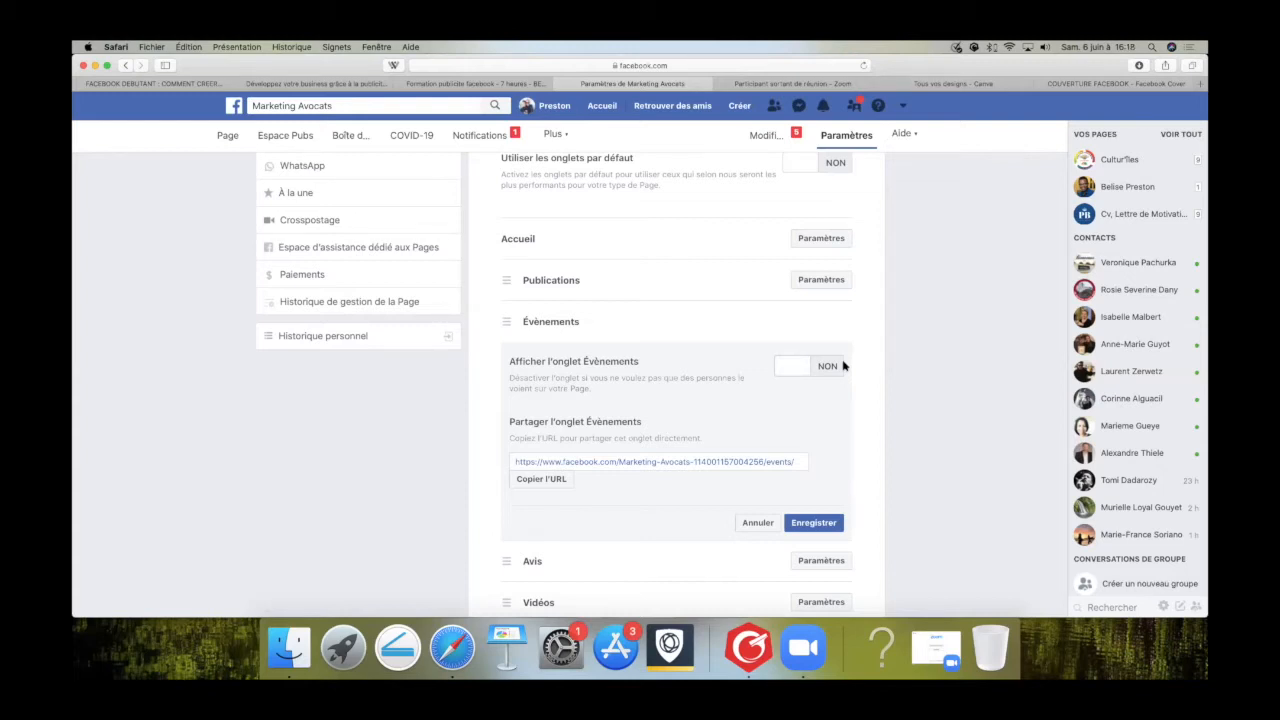
pyautogui.click(814, 522)
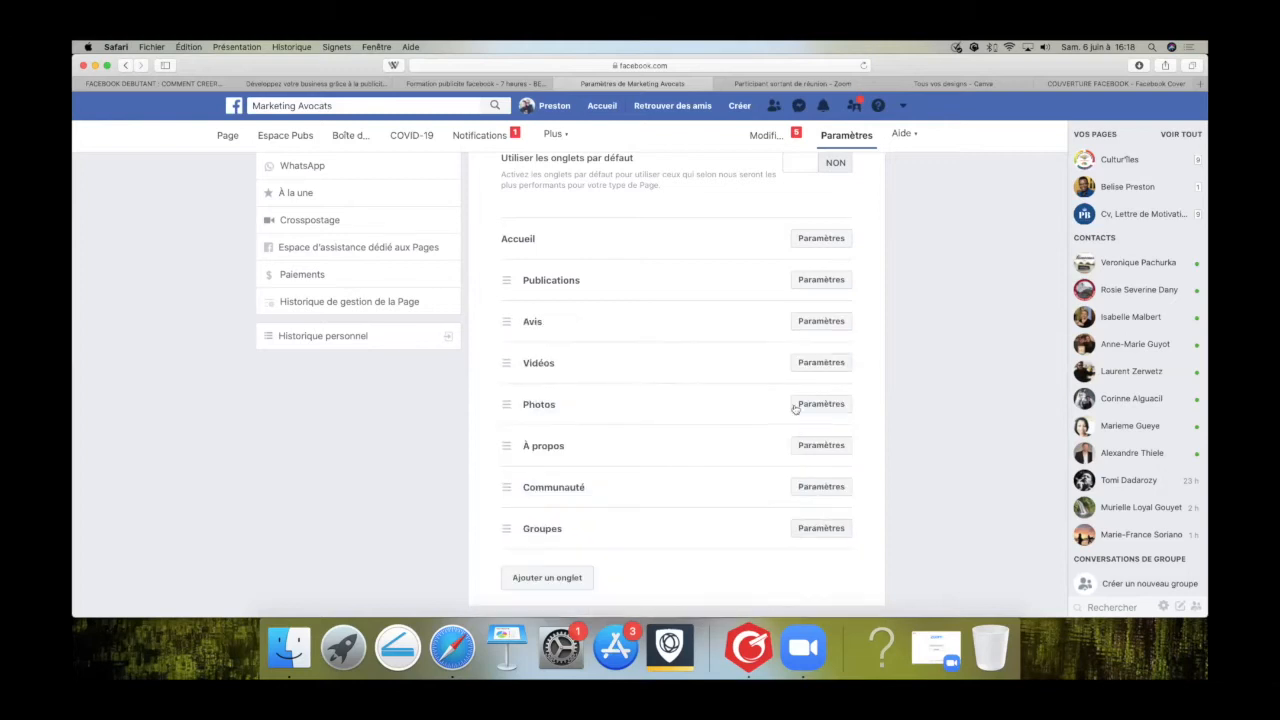
# Turn off the display of reviews in the Avis tab's settings and save the change
pyautogui.click(821, 321)
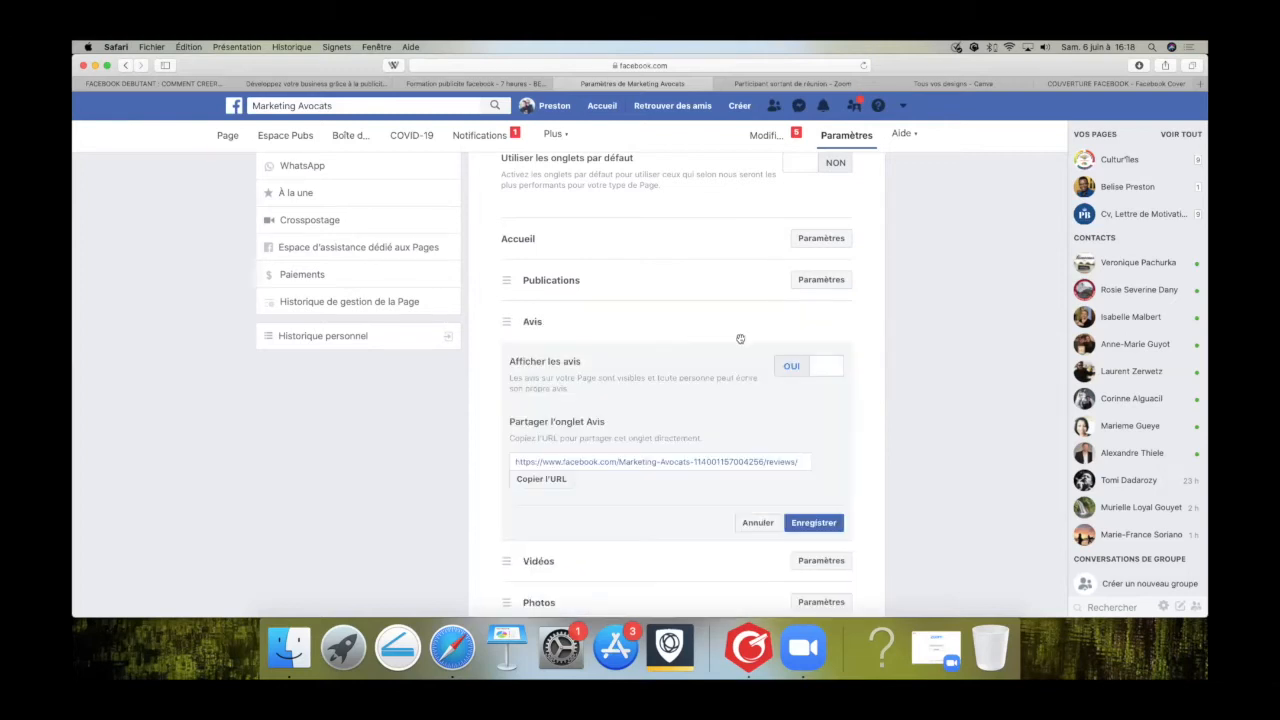
pyautogui.click(826, 366)
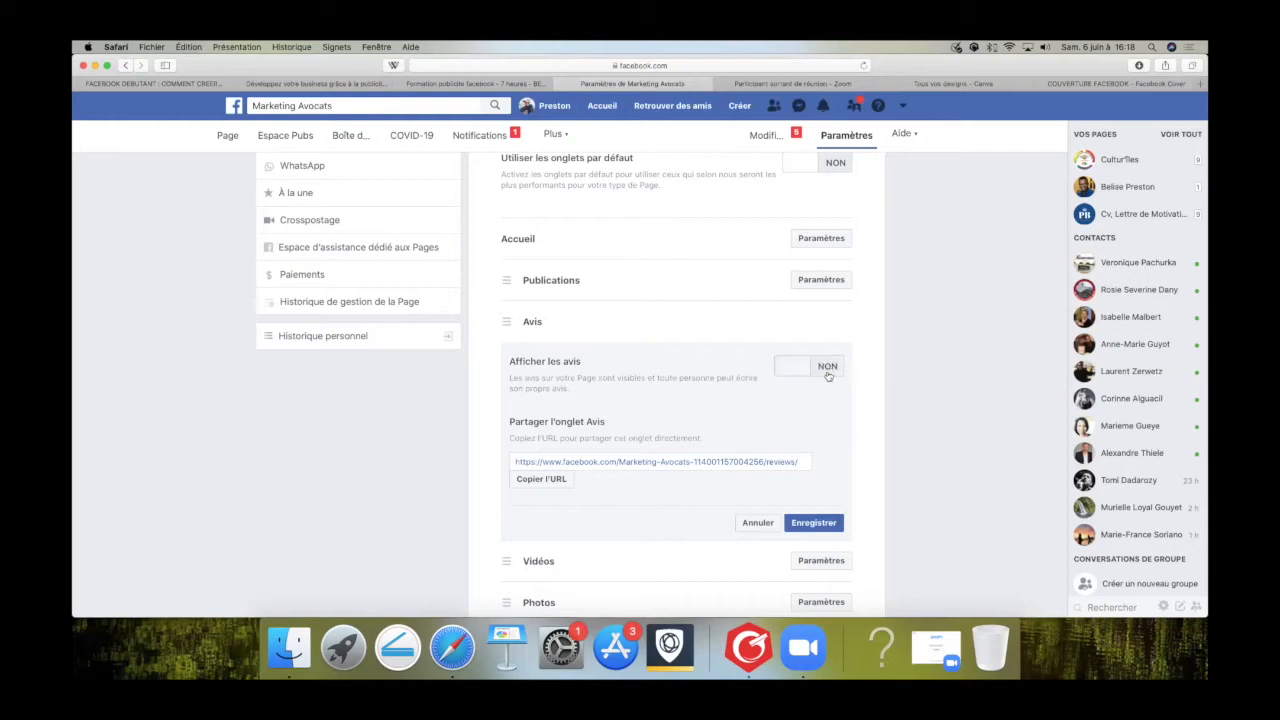
pyautogui.click(814, 522)
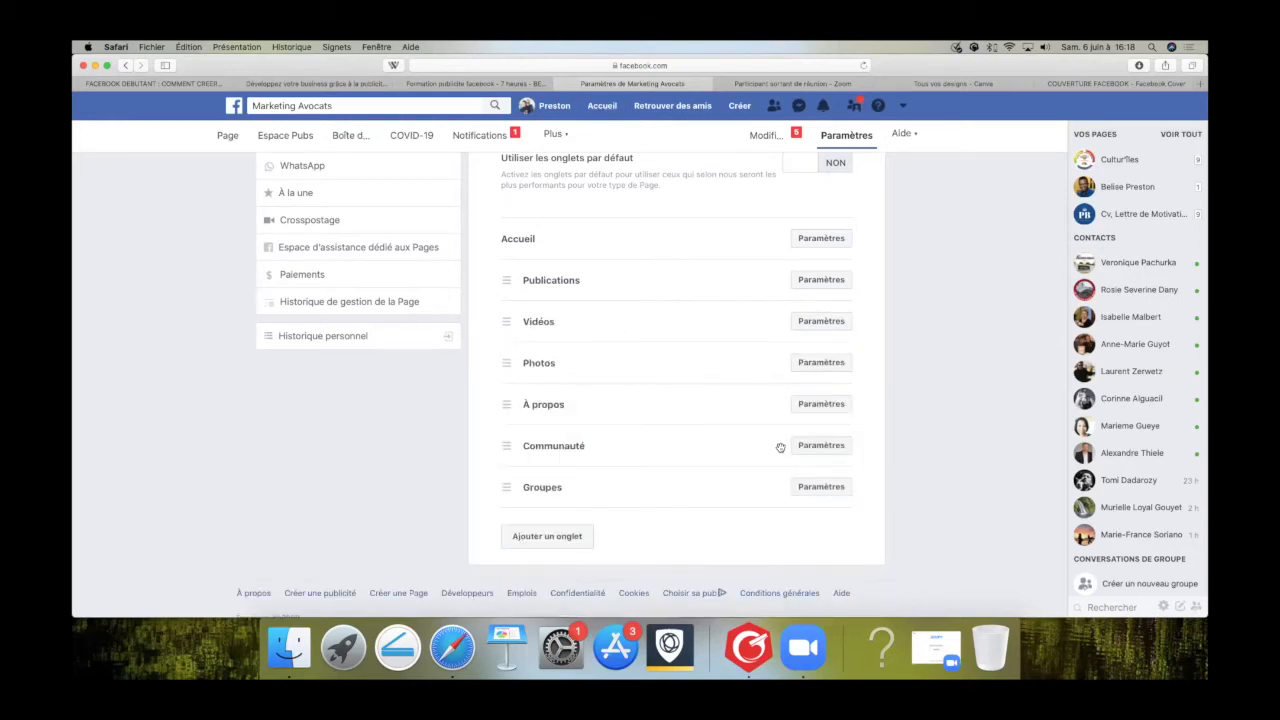
# Turn off the display of the Groupes tab in its settings and save the change
pyautogui.scroll(-1, 780, 448)
pyautogui.click(816, 485)
pyautogui.click(785, 526)
pyautogui.scroll(-5, 780, 500)
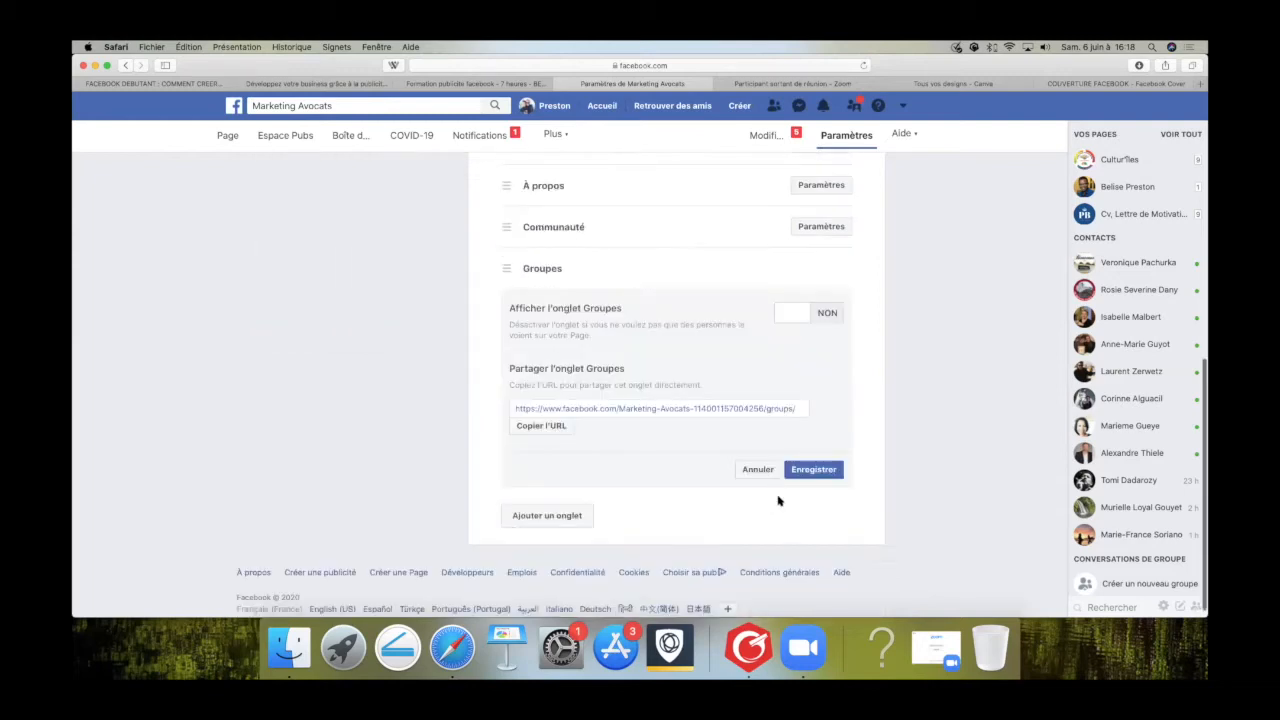
pyautogui.click(810, 470)
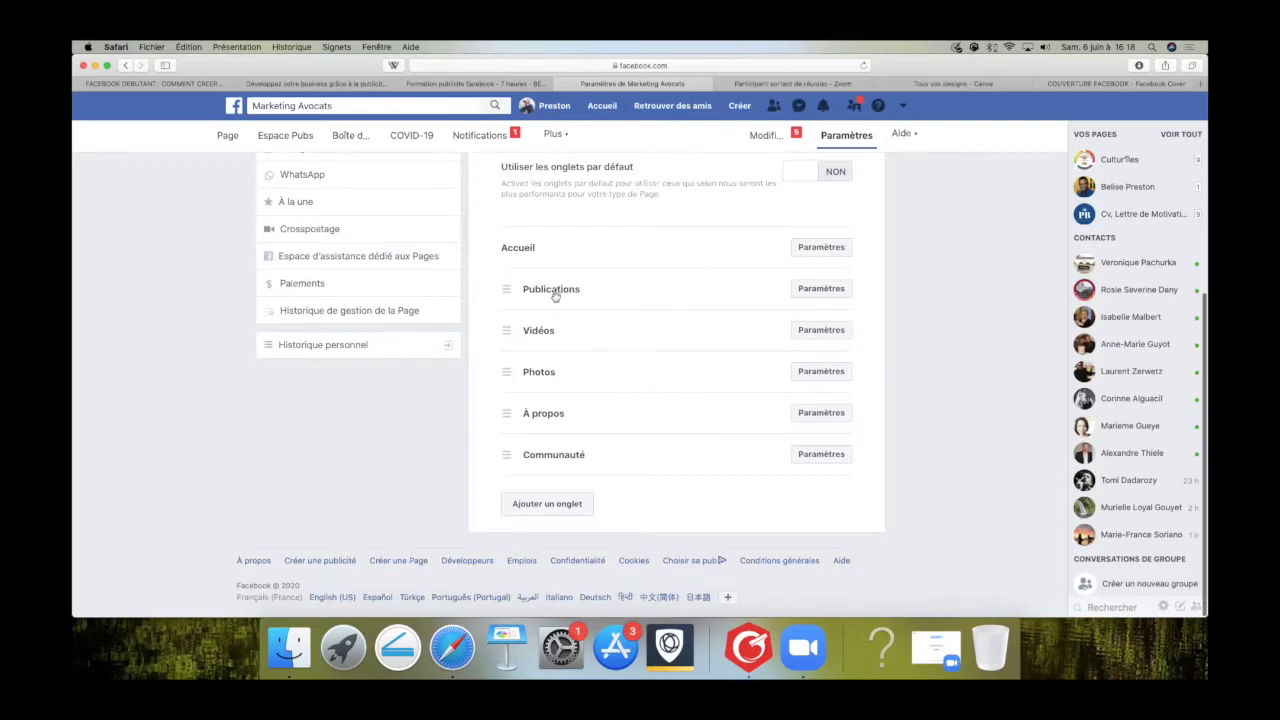
# Reorder the Page's tabs so À propos directly follows Publications and Photos comes before Vidéos
pyautogui.moveTo(576, 416); pyautogui.dragTo(585, 417)
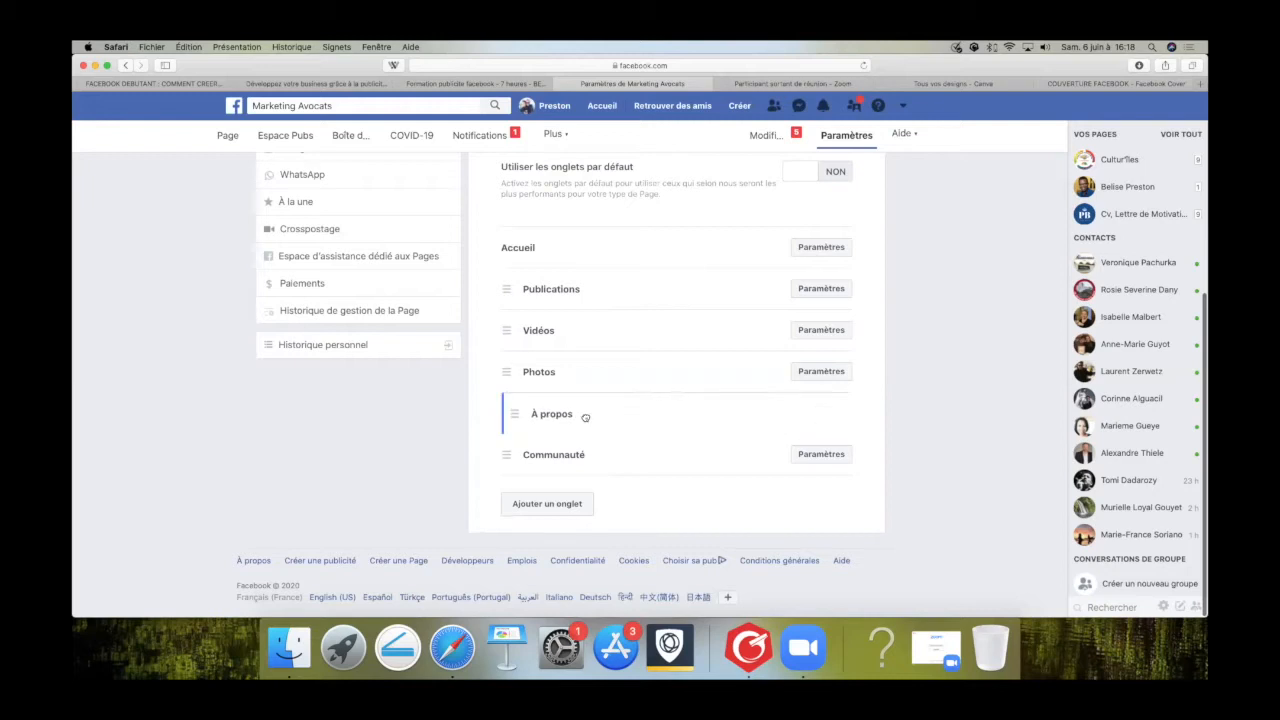
pyautogui.moveTo(585, 417)
pyautogui.mouseDown()
pyautogui.moveTo(583, 339)
pyautogui.moveTo(578, 460)
pyautogui.moveTo(587, 410)
pyautogui.mouseUp()
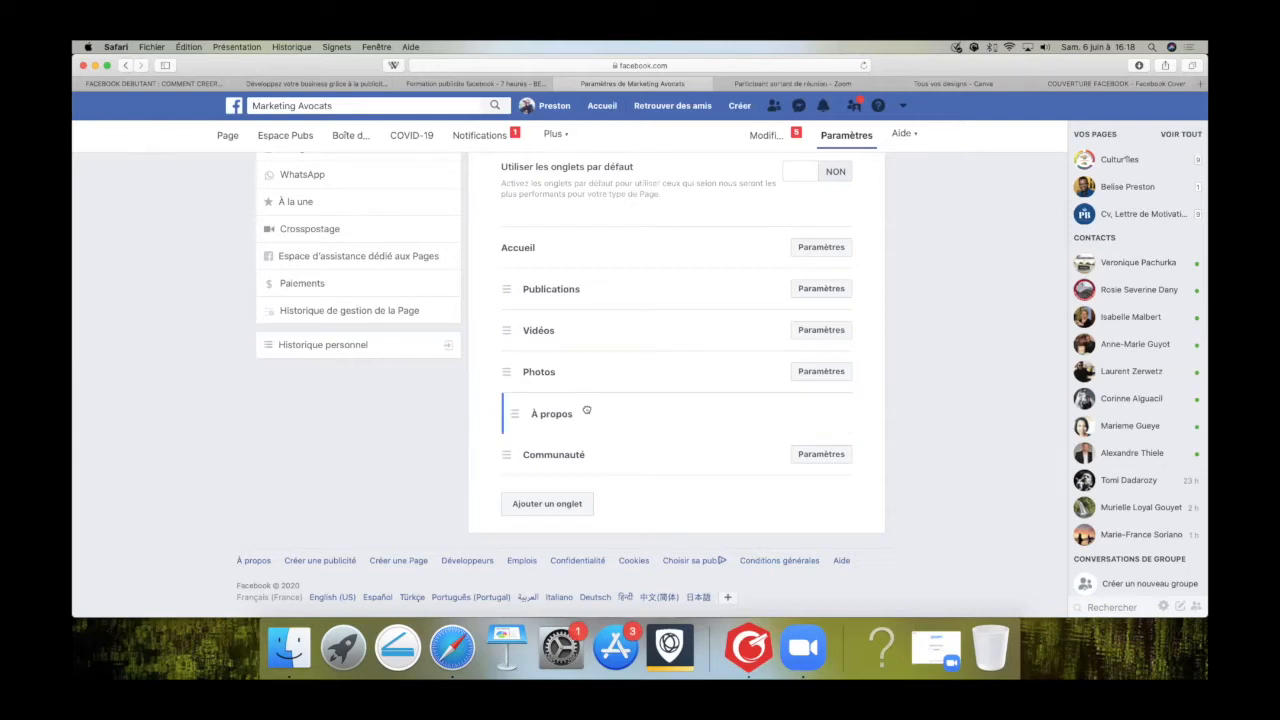
pyautogui.moveTo(587, 410); pyautogui.dragTo(580, 318)
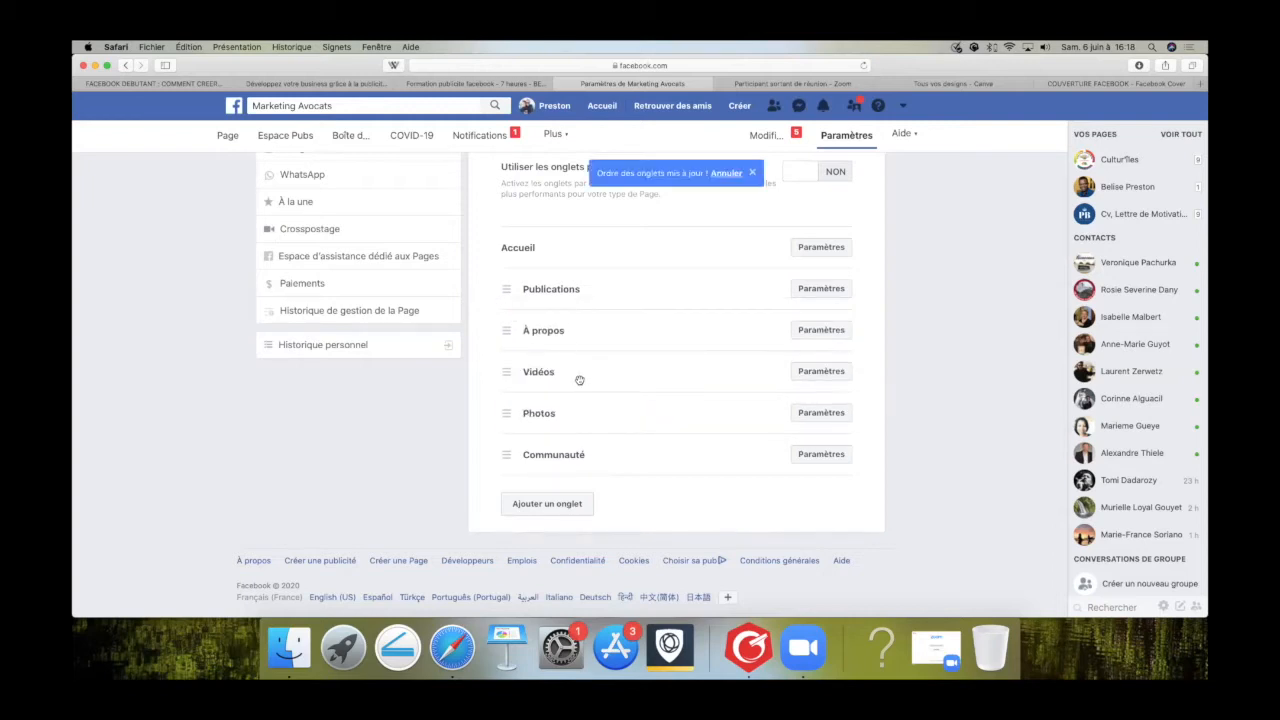
pyautogui.moveTo(583, 418); pyautogui.dragTo(577, 366)
pyautogui.click(611, 460)
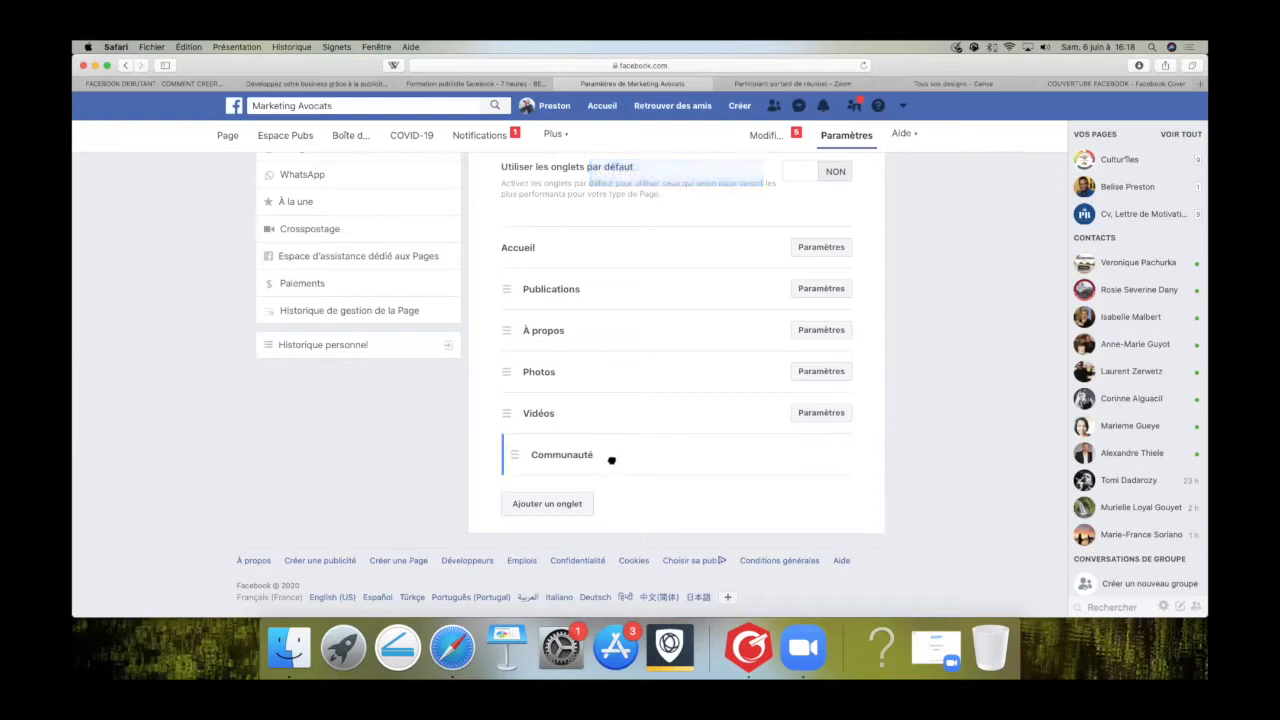
# Return to the Marketing Avocats Page and expand its section list to check the new tab order
pyautogui.scroll(1, 700, 475)
pyautogui.scroll(3, 700, 475)
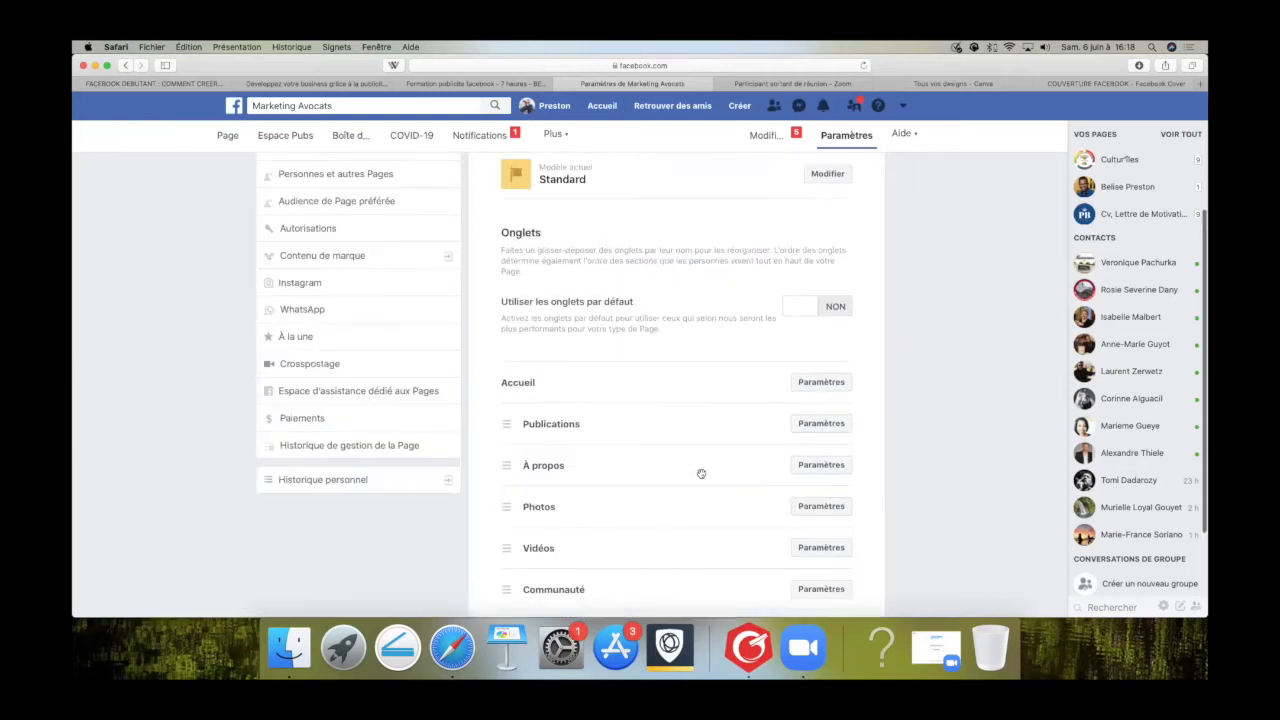
pyautogui.click(221, 135)
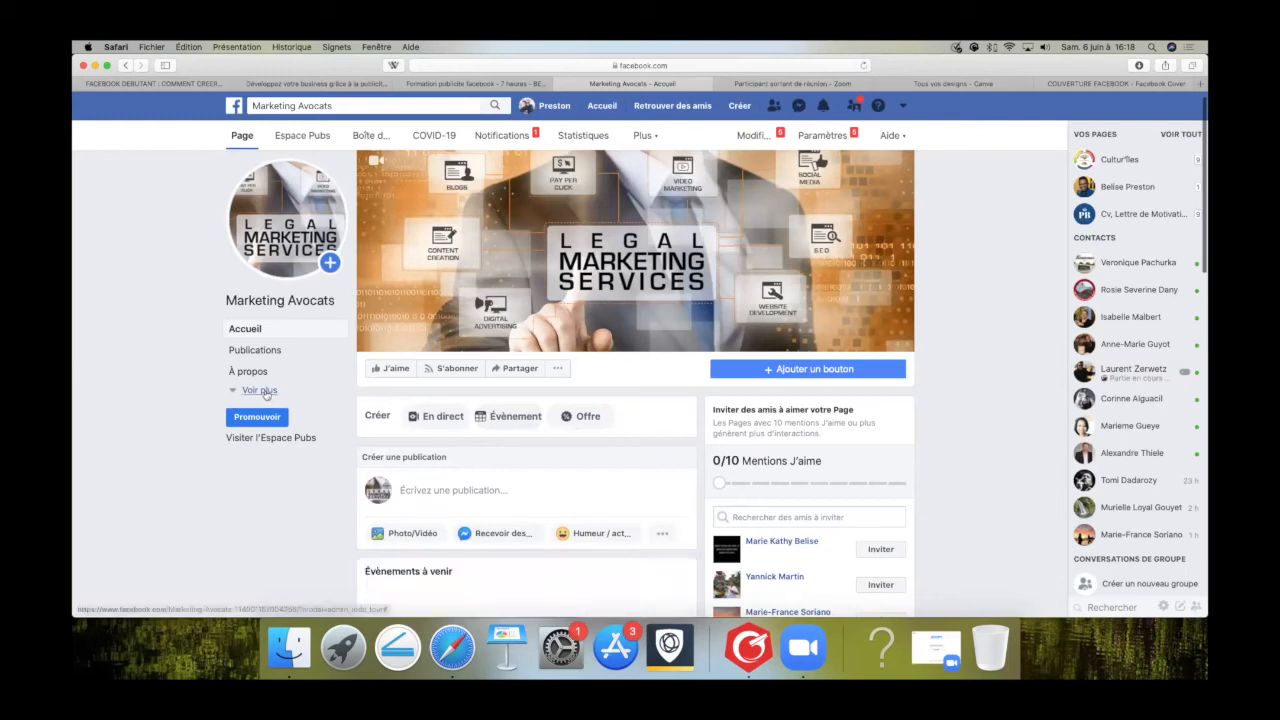
pyautogui.click(259, 390)
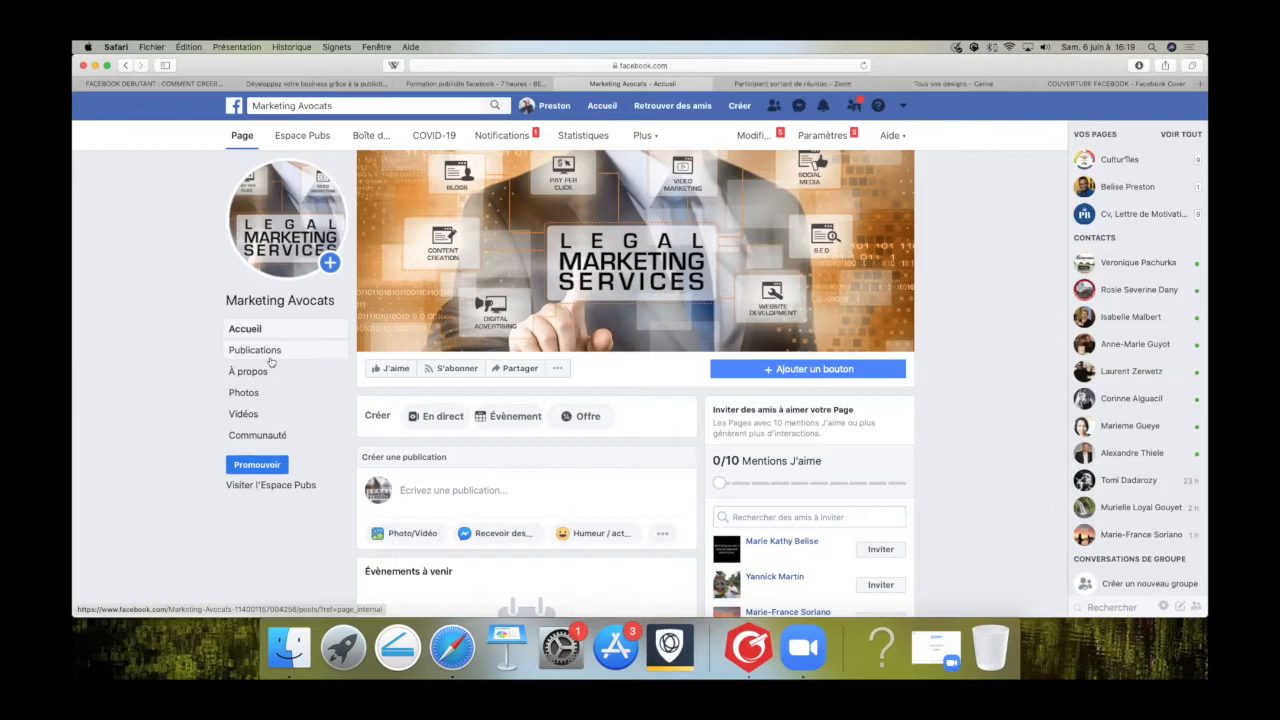
# Reopen the Page's settings and look over the Modèles et onglets section and the Général section
pyautogui.click(815, 140)
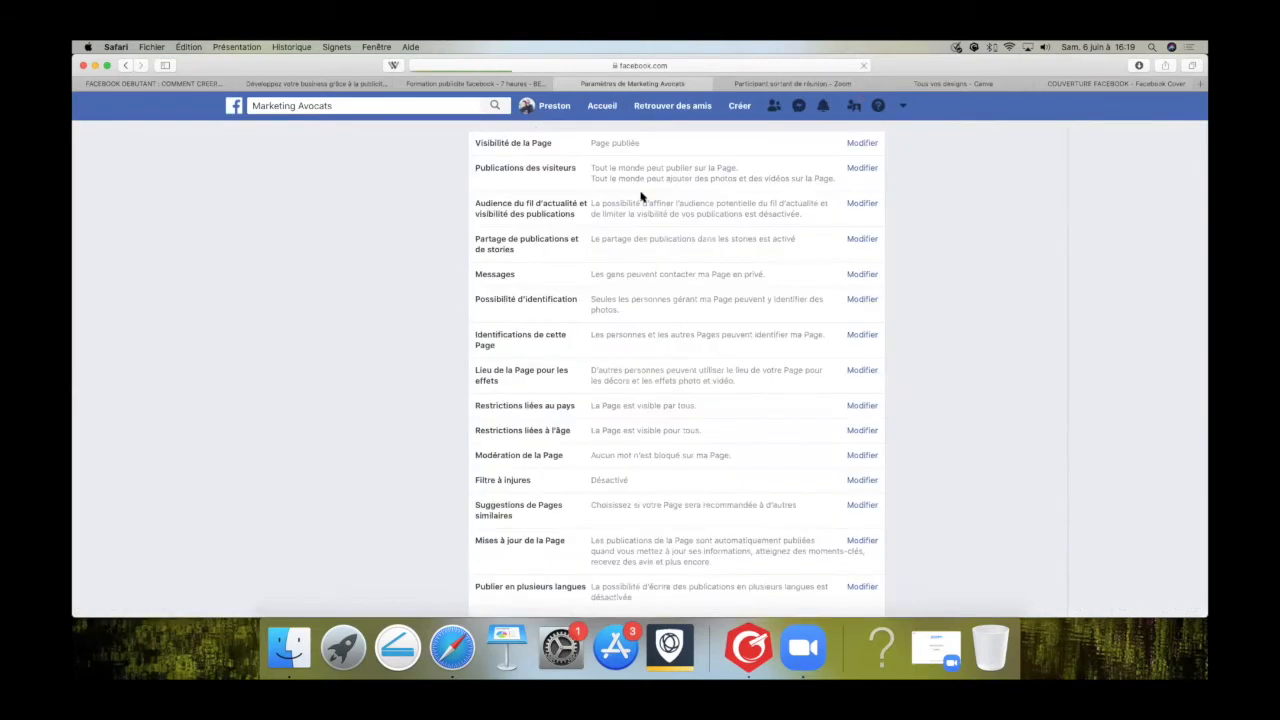
pyautogui.click(325, 261)
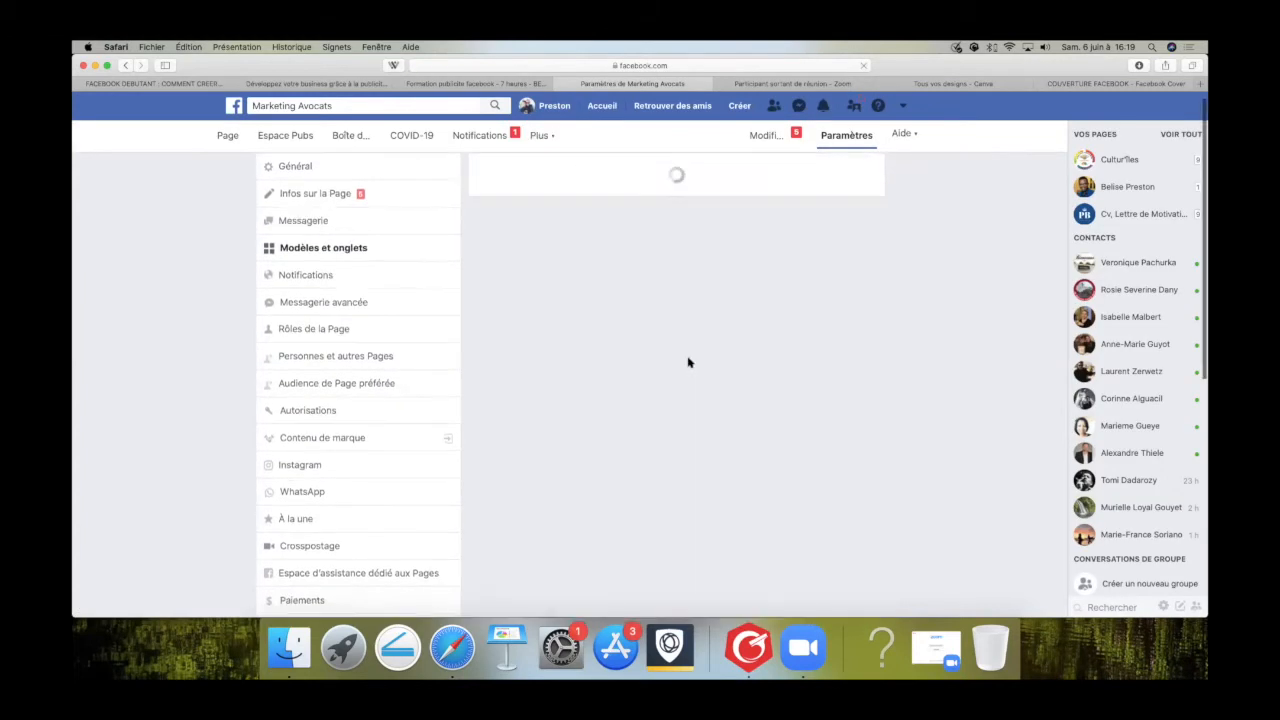
pyautogui.scroll(-5, 686, 360)
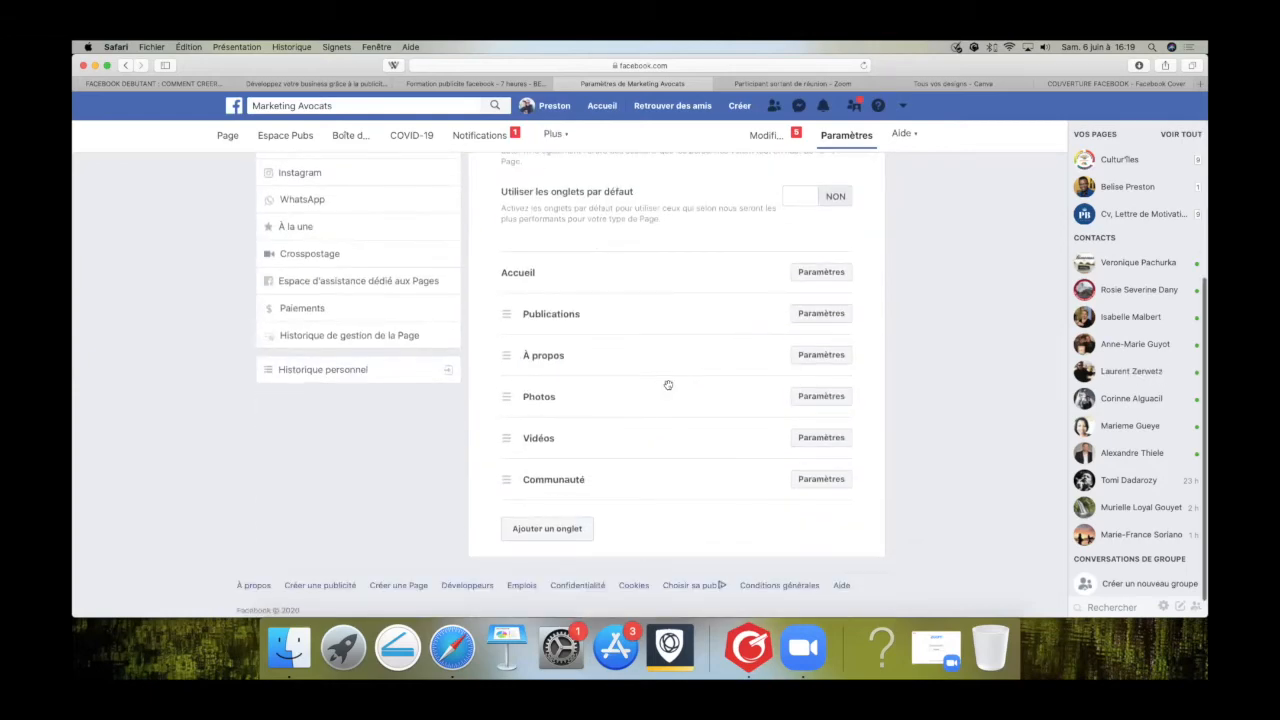
pyautogui.scroll(3, 680, 405)
pyautogui.scroll(4, 680, 405)
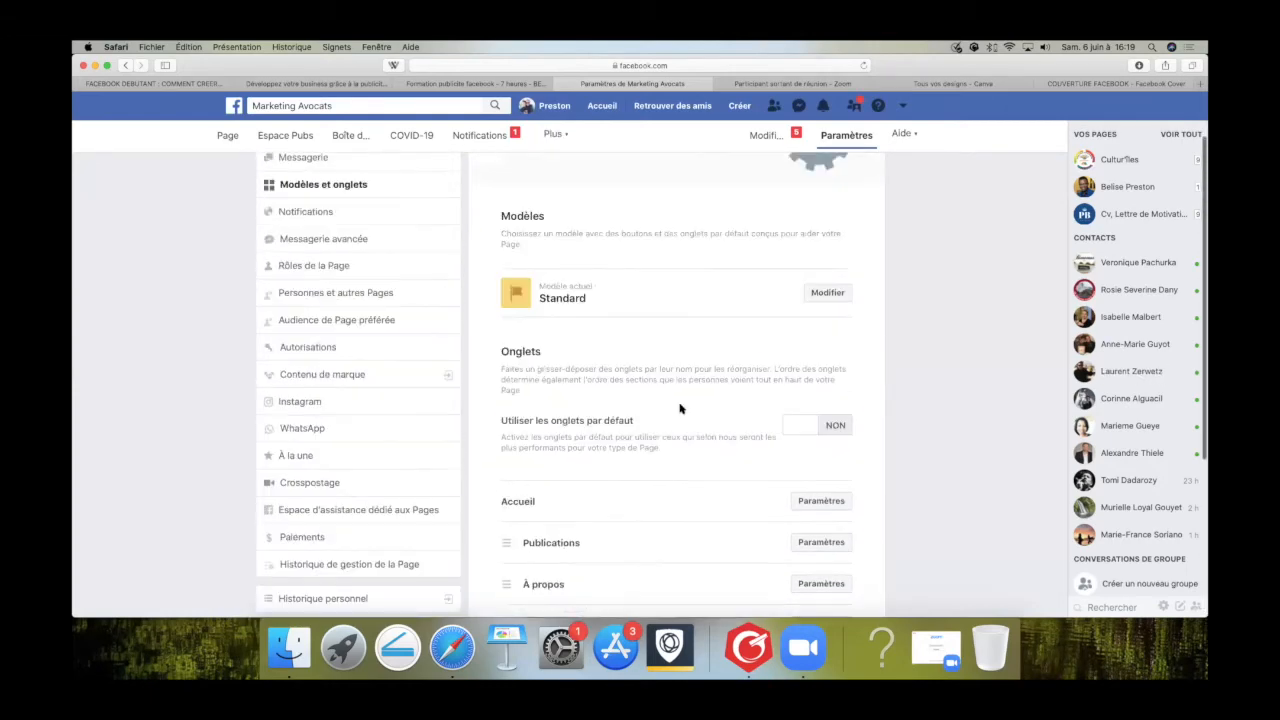
pyautogui.click(300, 173)
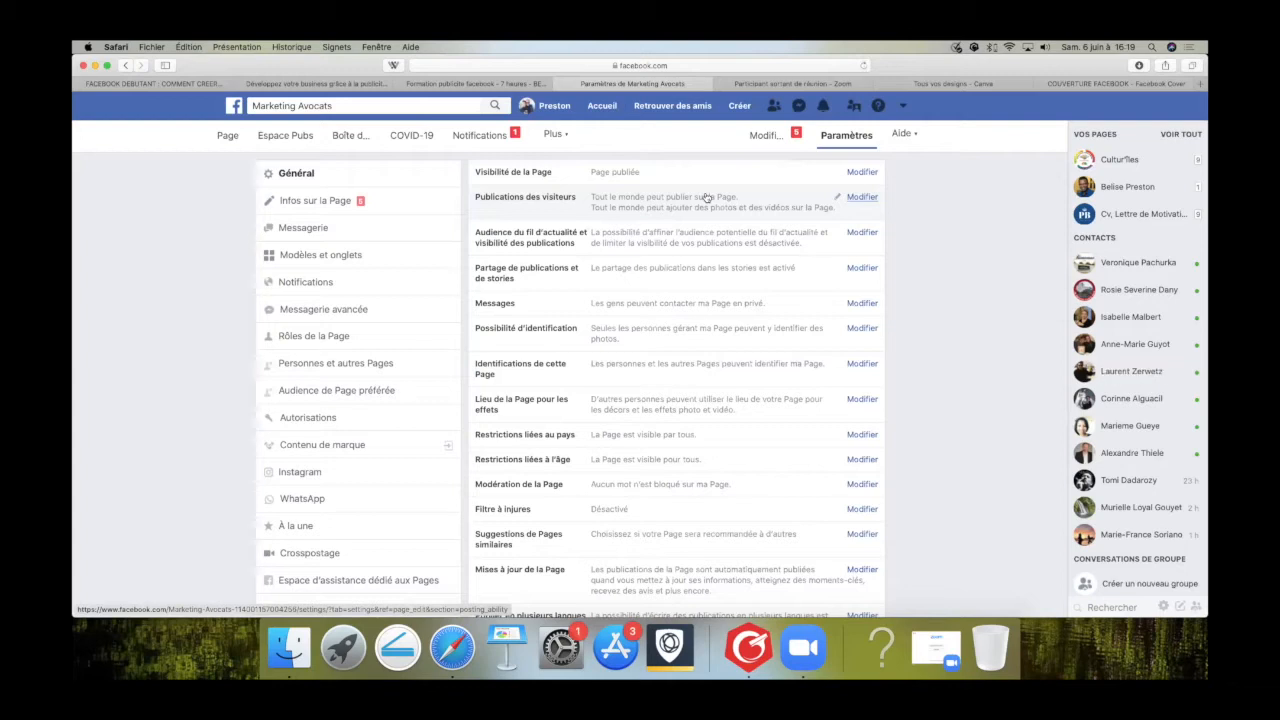
# In Infos sur la Page, enter the description "Service marketing dédié à la publicité en ligne pour les avocats" and save it
pyautogui.click(327, 202)
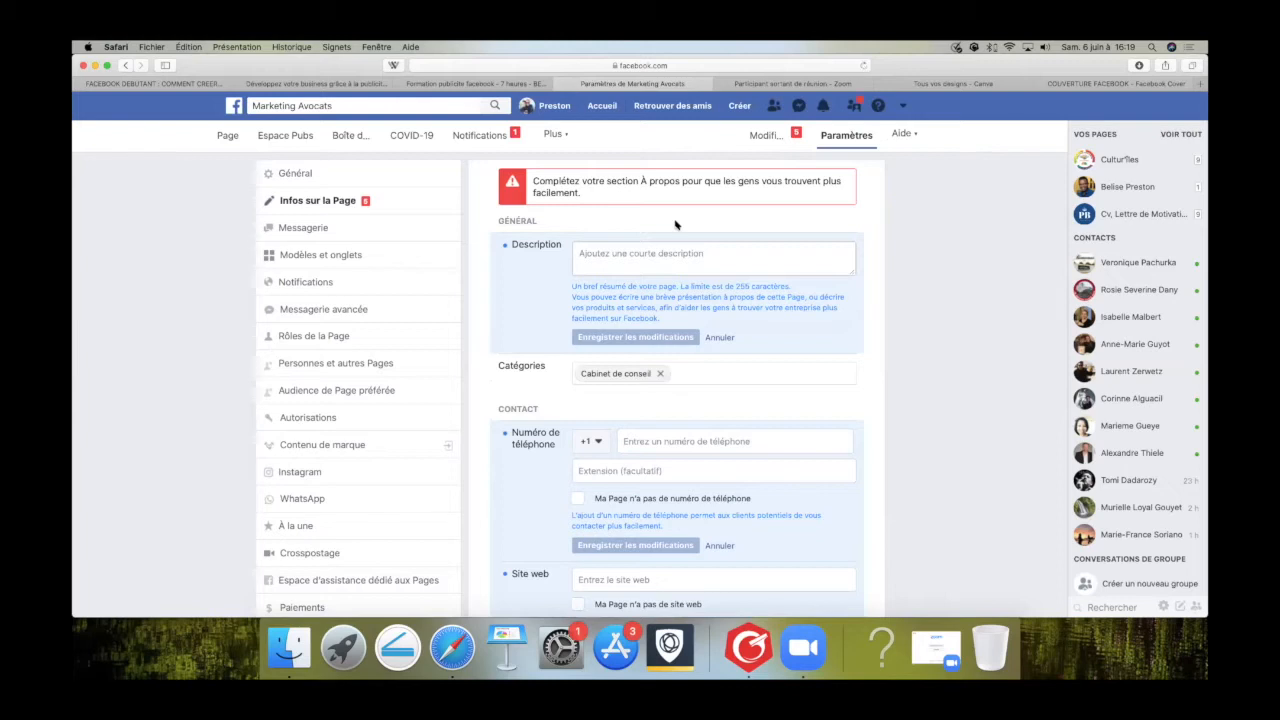
pyautogui.click(630, 257)
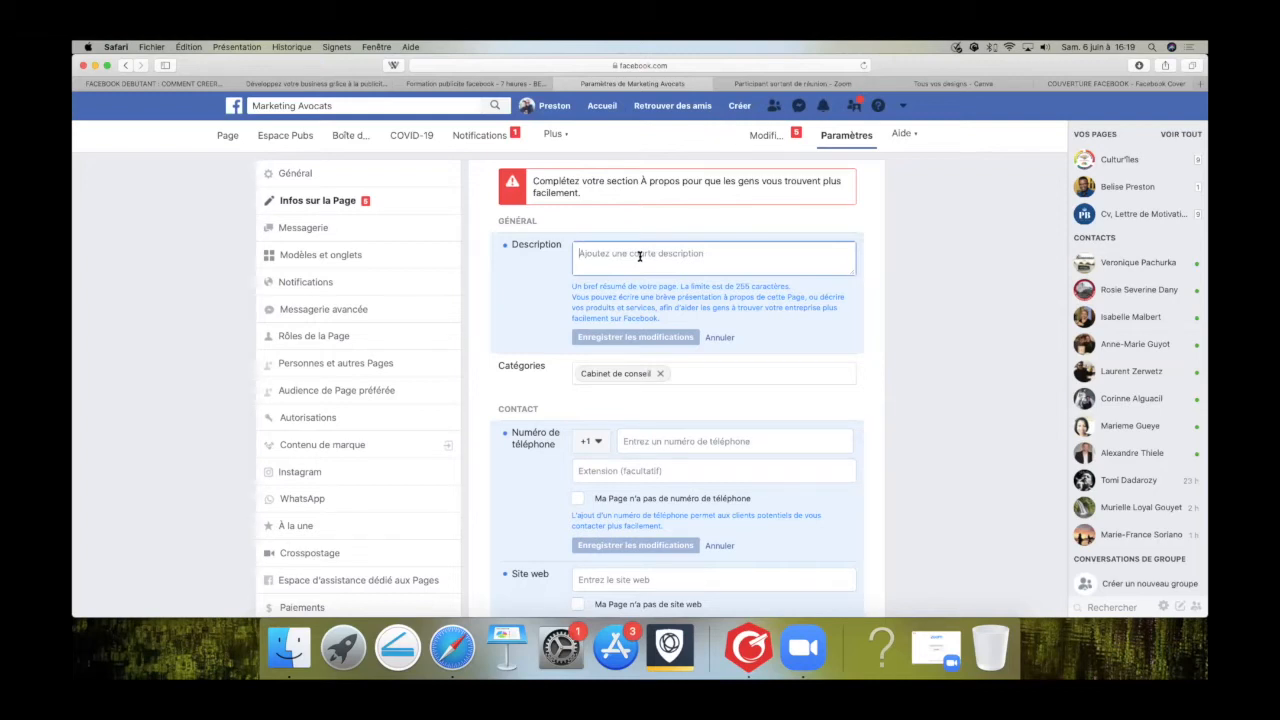
pyautogui.write('Service marketing dédié')
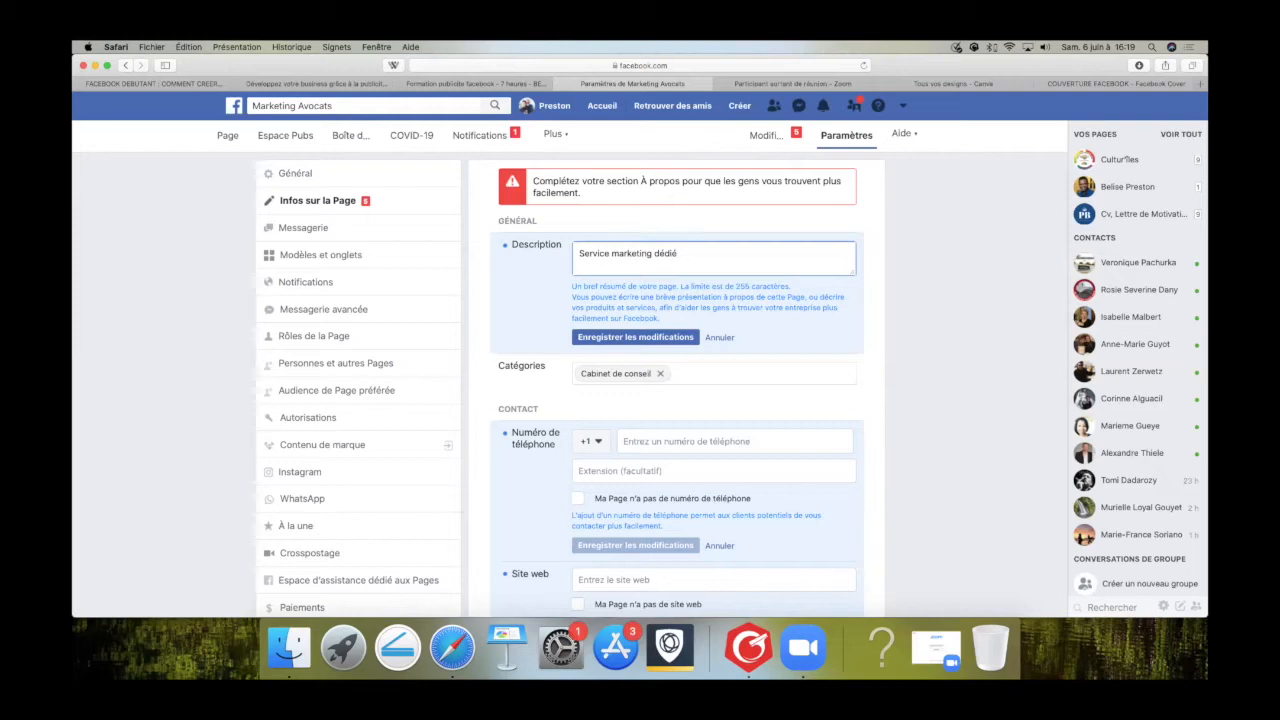
pyautogui.write(' à la publicité en ligne pour les avocats')
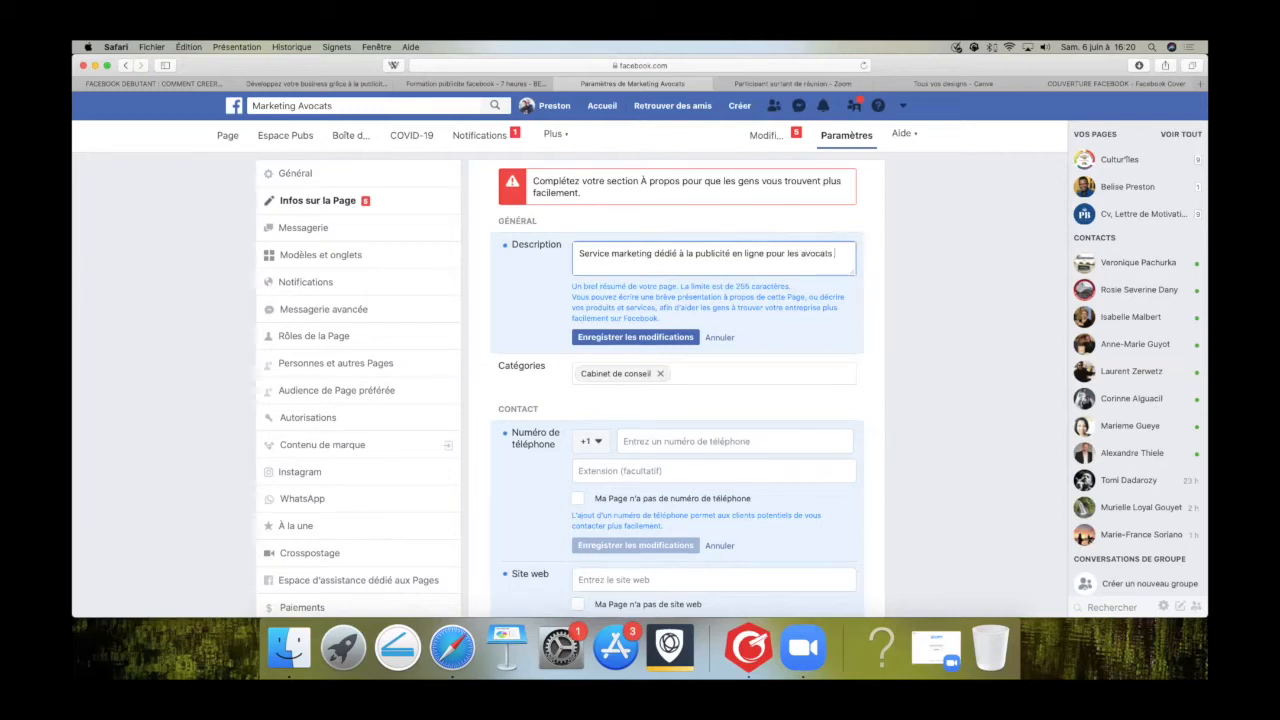
pyautogui.click(638, 340)
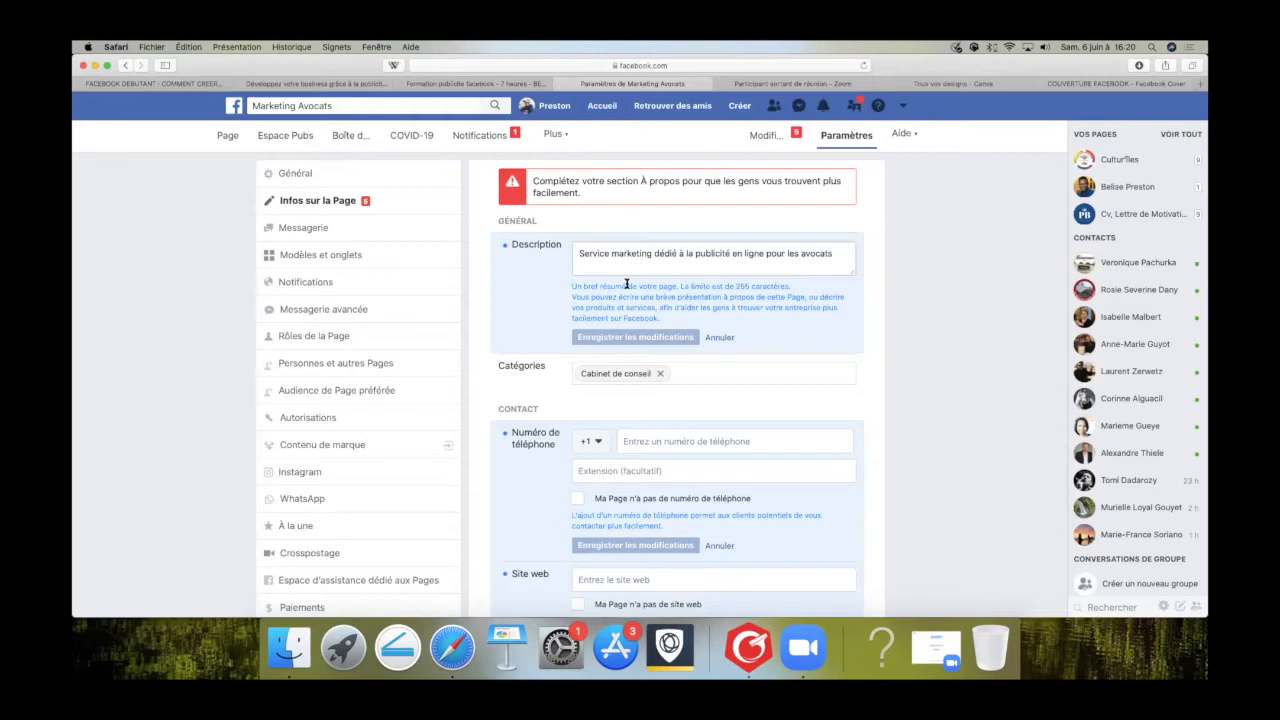
# Add the categories Publicité/marketing and Agence marketing to the Page and save the changes
pyautogui.click(691, 374)
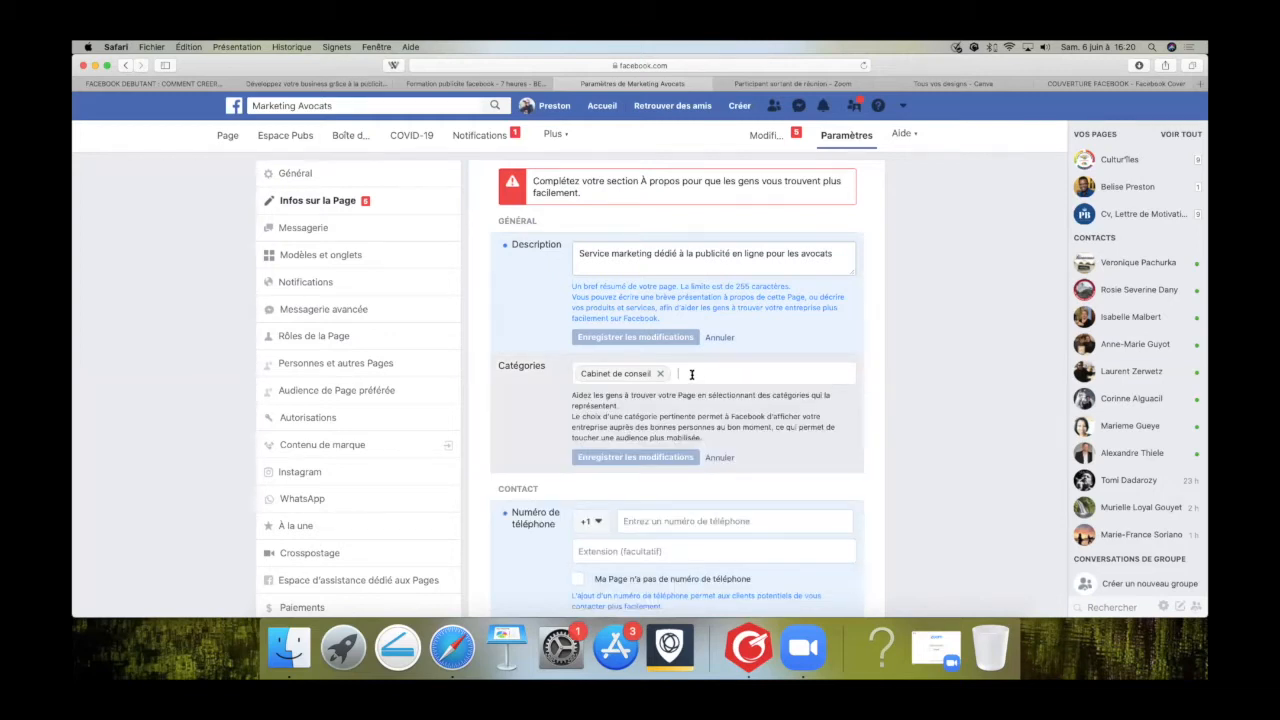
pyautogui.write('Marketing')
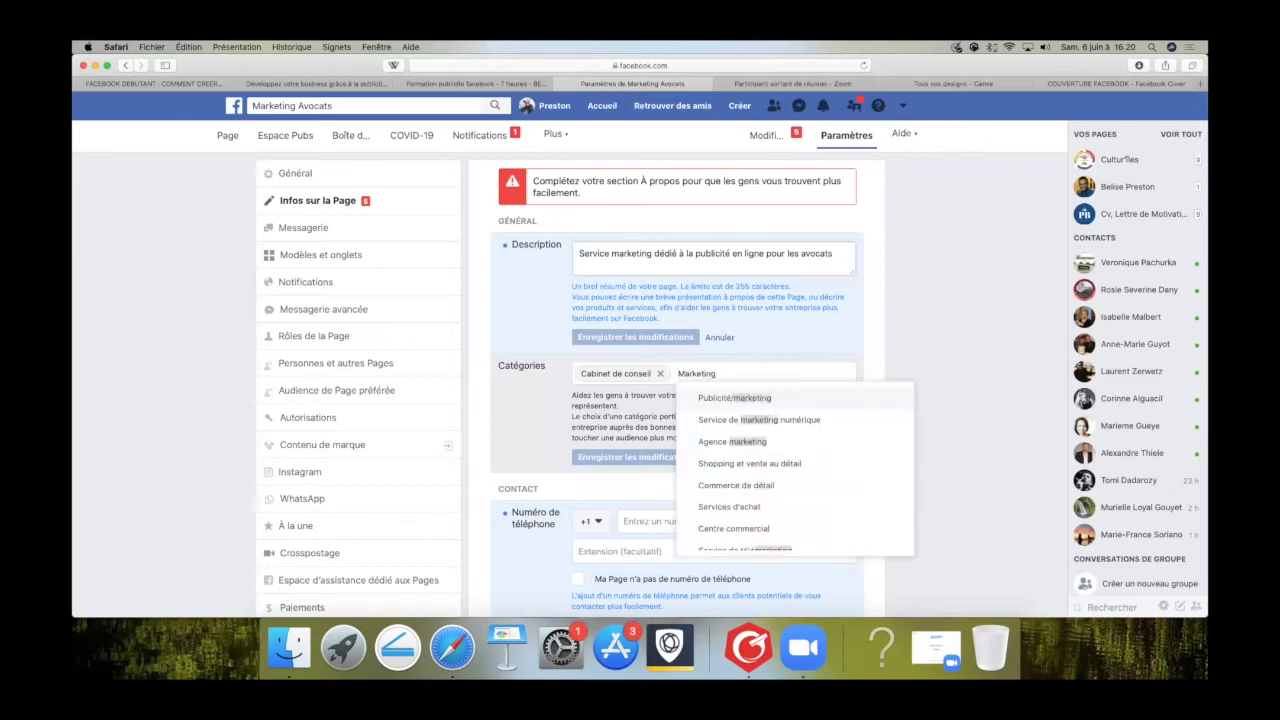
pyautogui.click(729, 399)
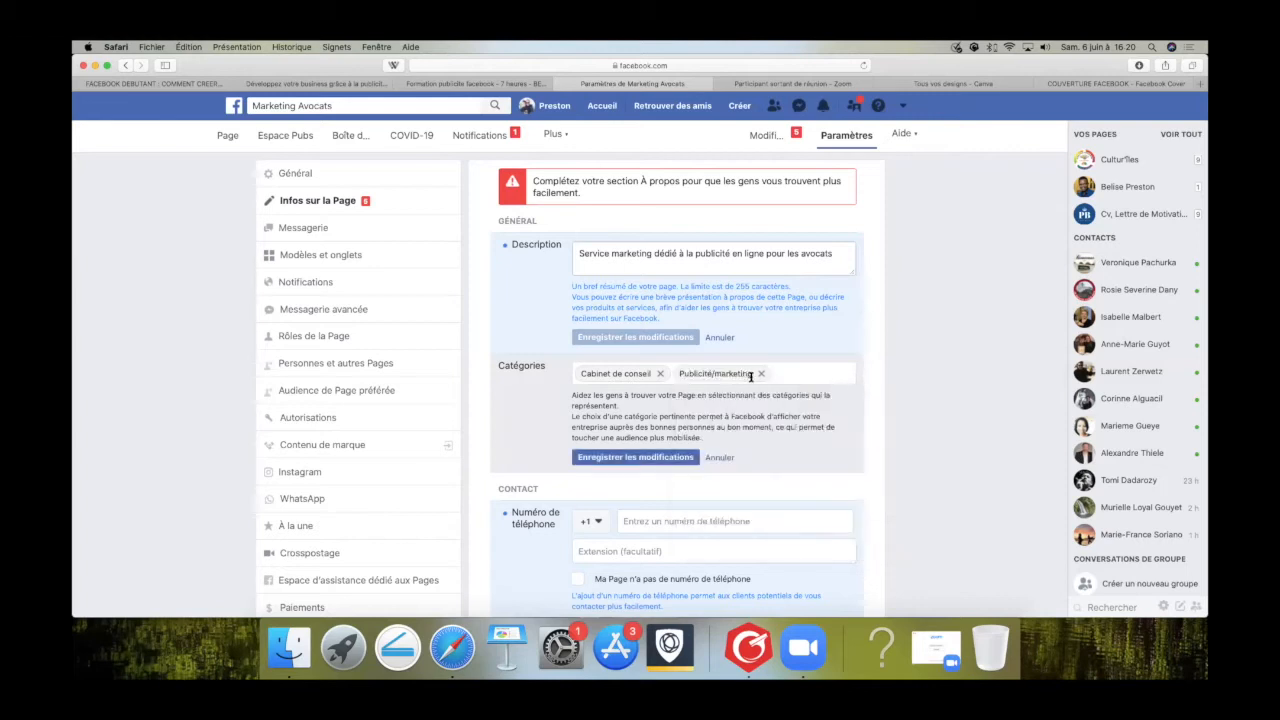
pyautogui.write('marketing')
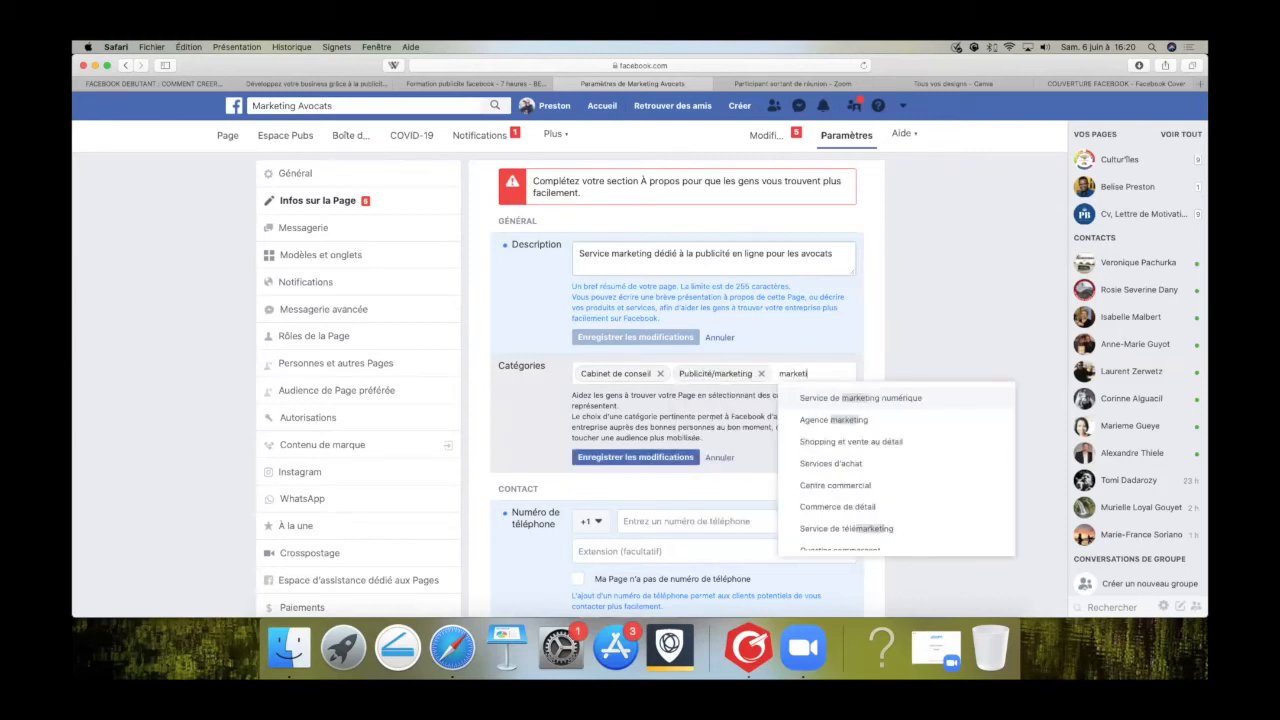
pyautogui.click(829, 421)
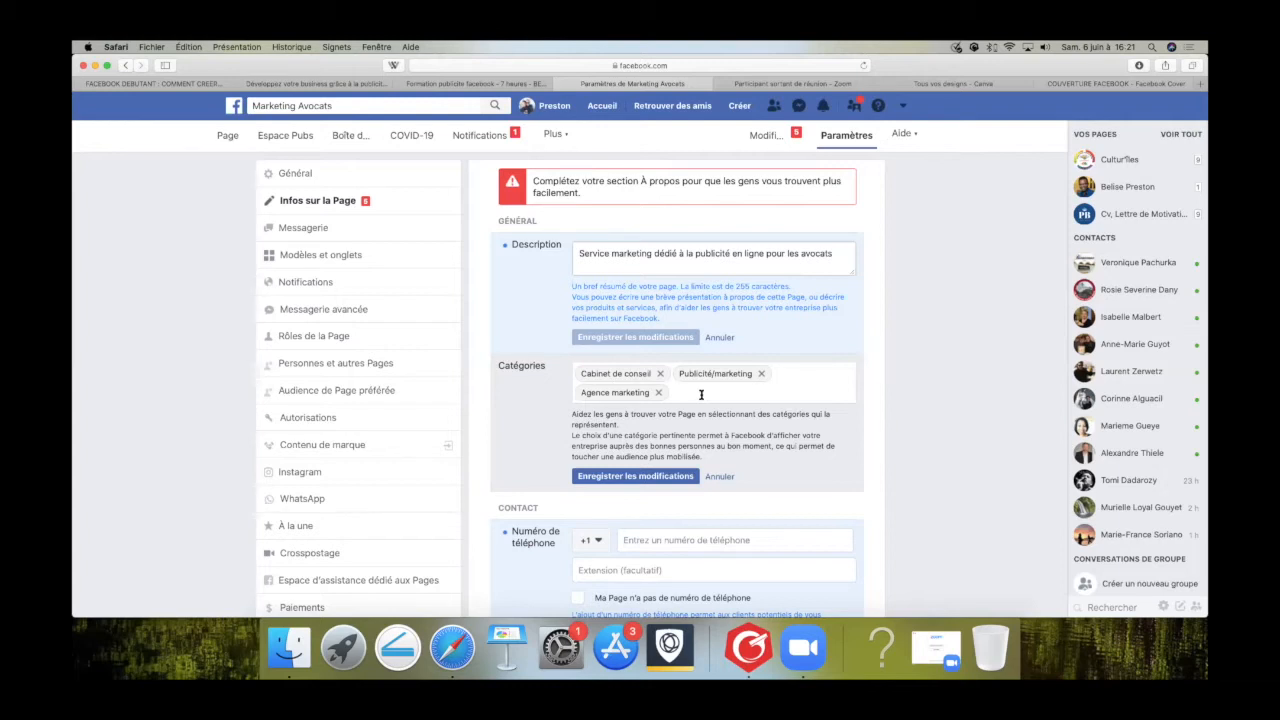
pyautogui.click(646, 477)
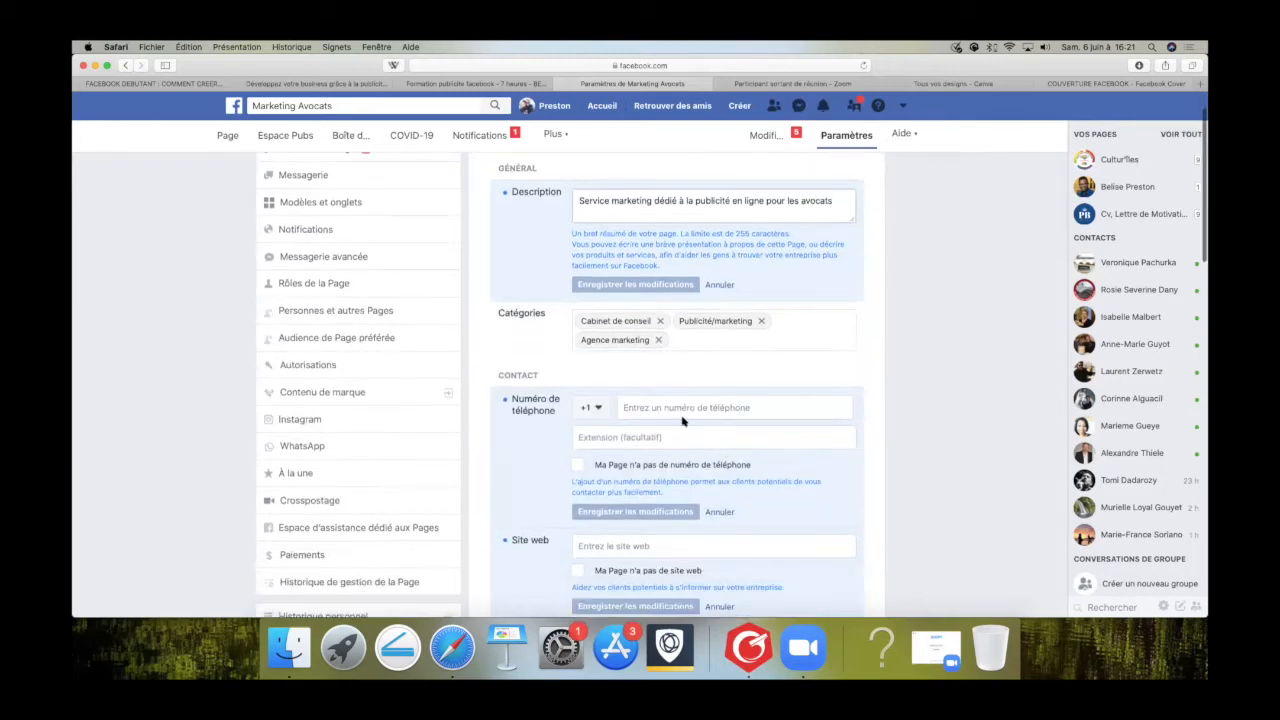
pyautogui.click(596, 409)
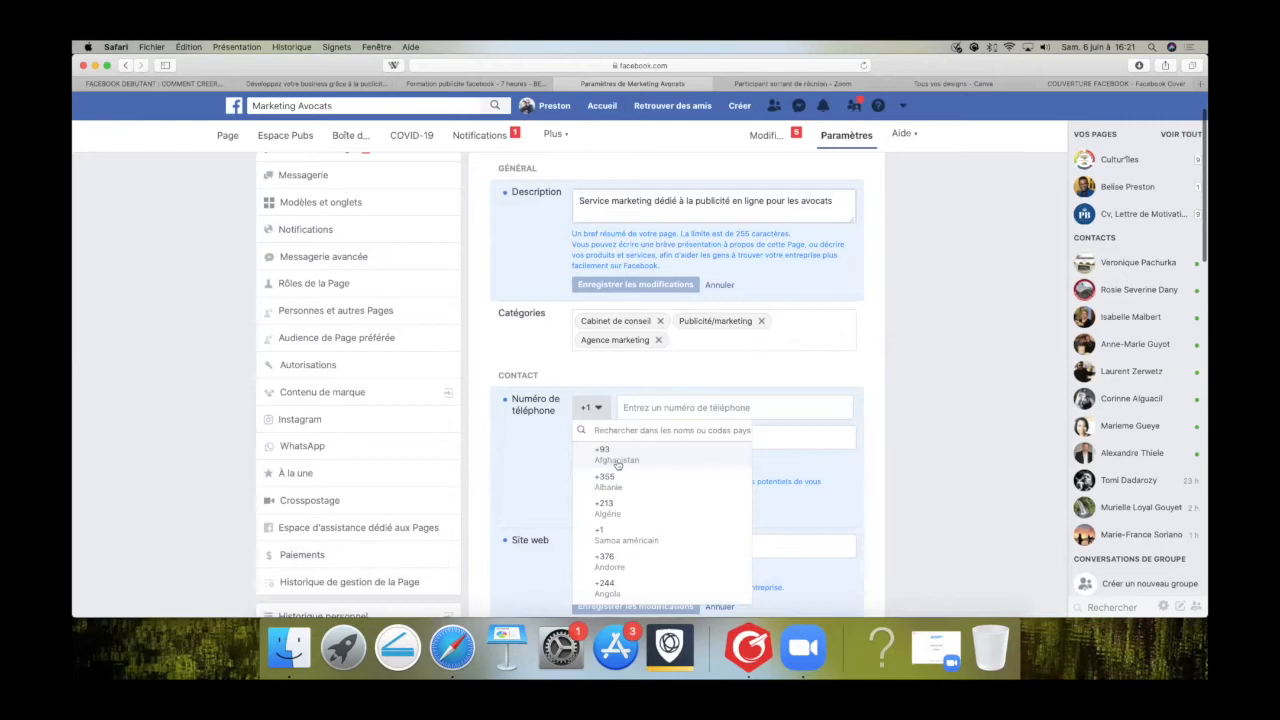
pyautogui.scroll(-5, 630, 515)
pyautogui.scroll(-4, 632, 518)
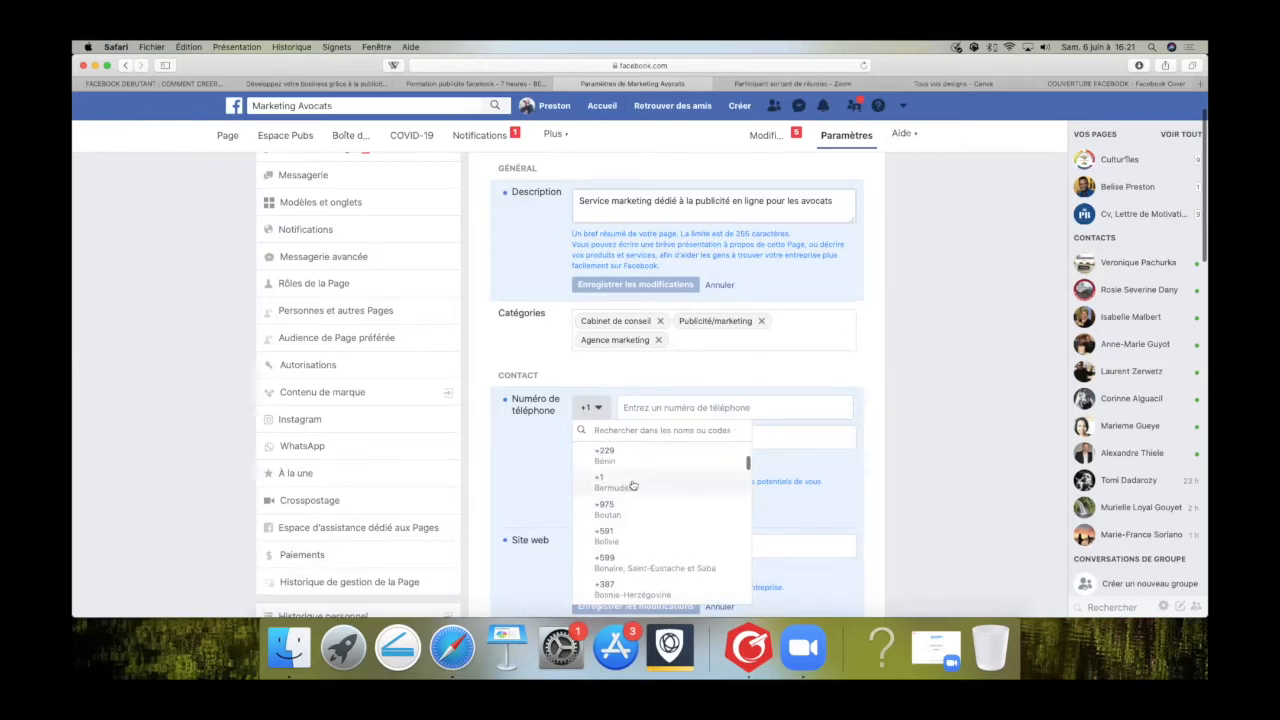
pyautogui.scroll(-1, 632, 485)
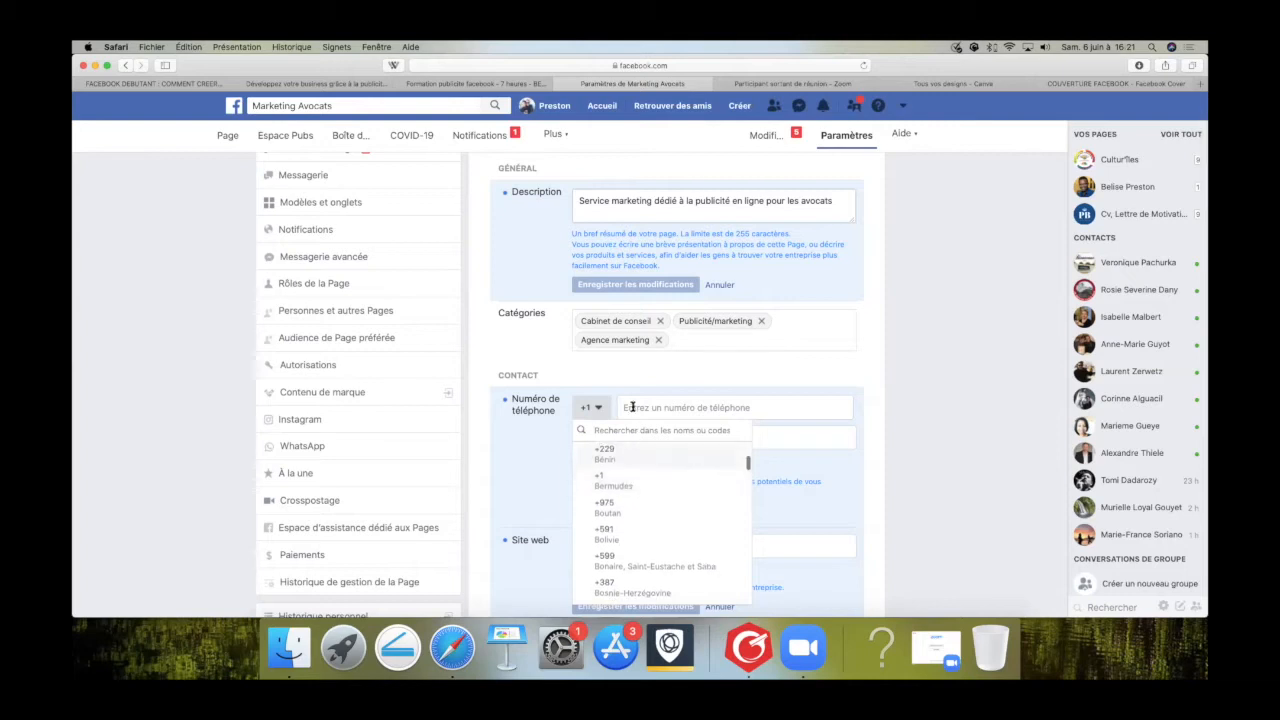
pyautogui.click(632, 406)
pyautogui.click(598, 409)
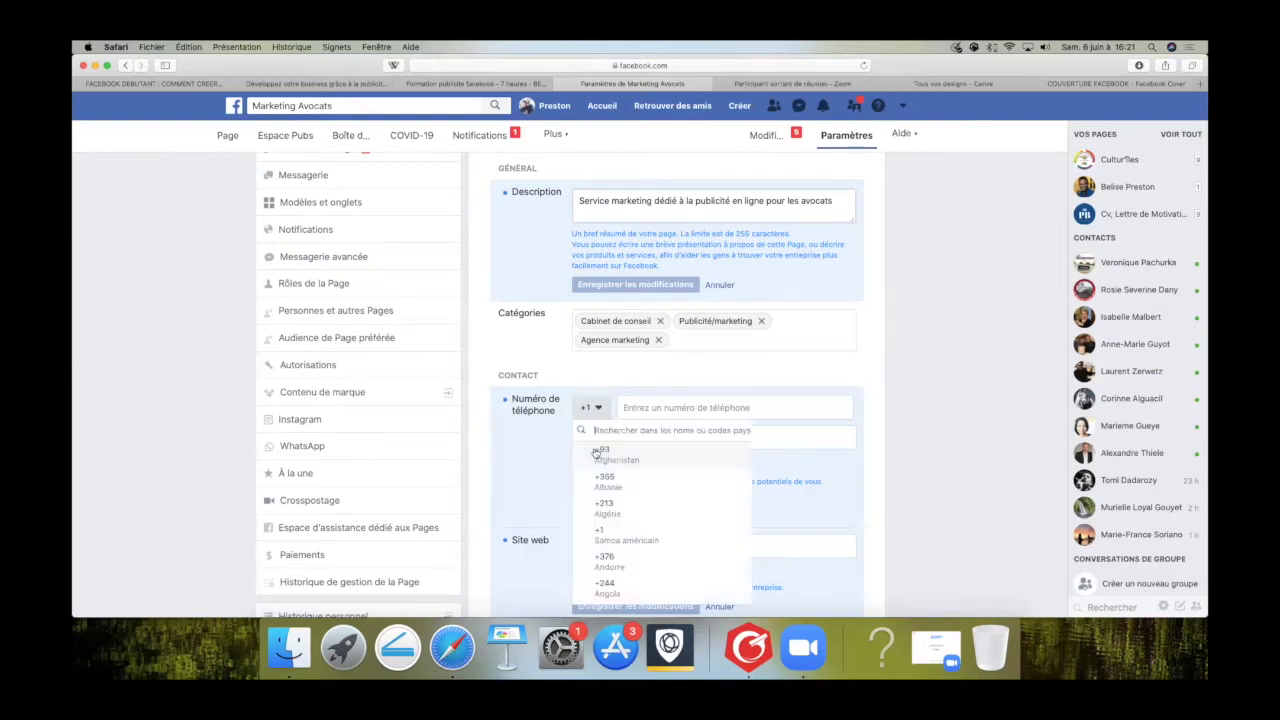
pyautogui.write('fran')
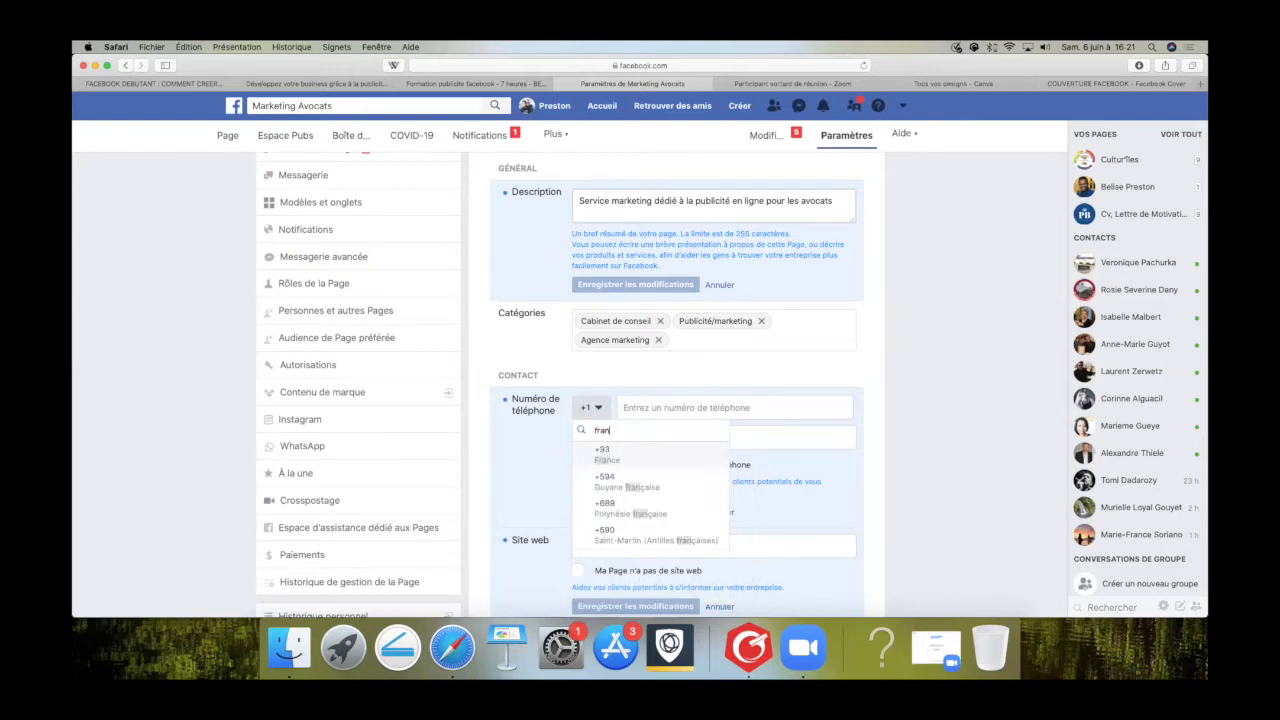
pyautogui.click(605, 455)
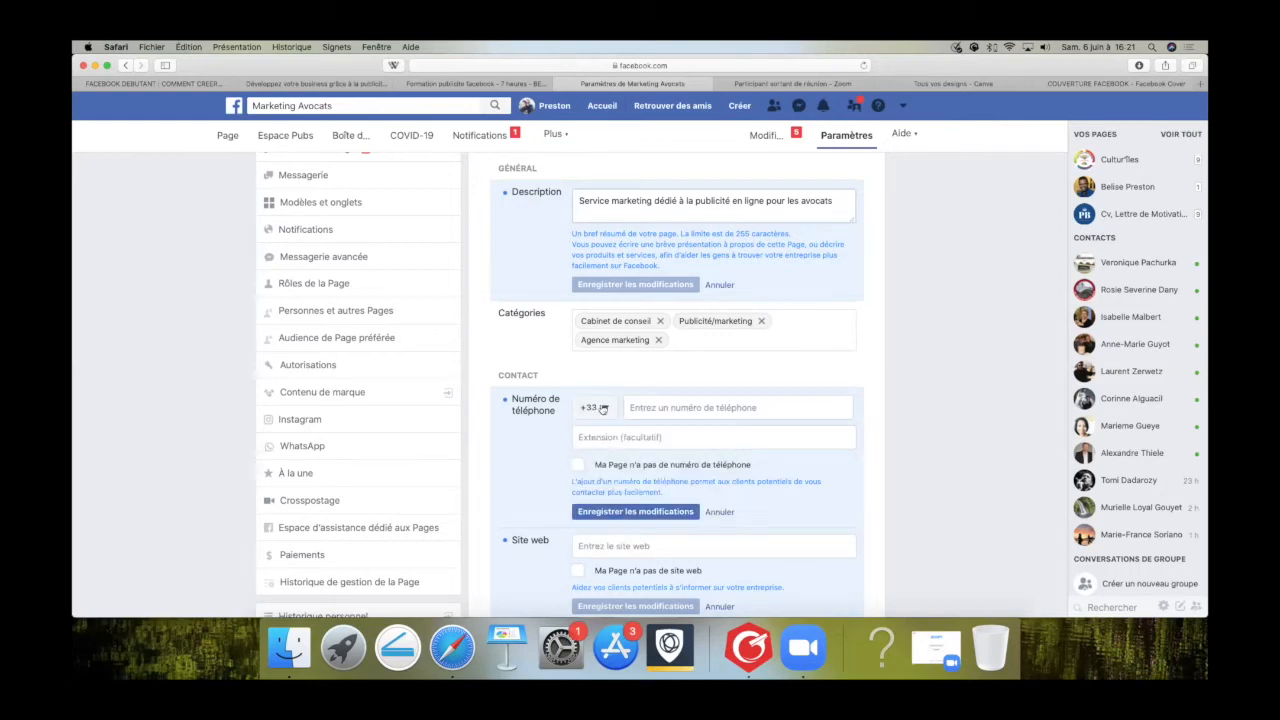
pyautogui.click(655, 407)
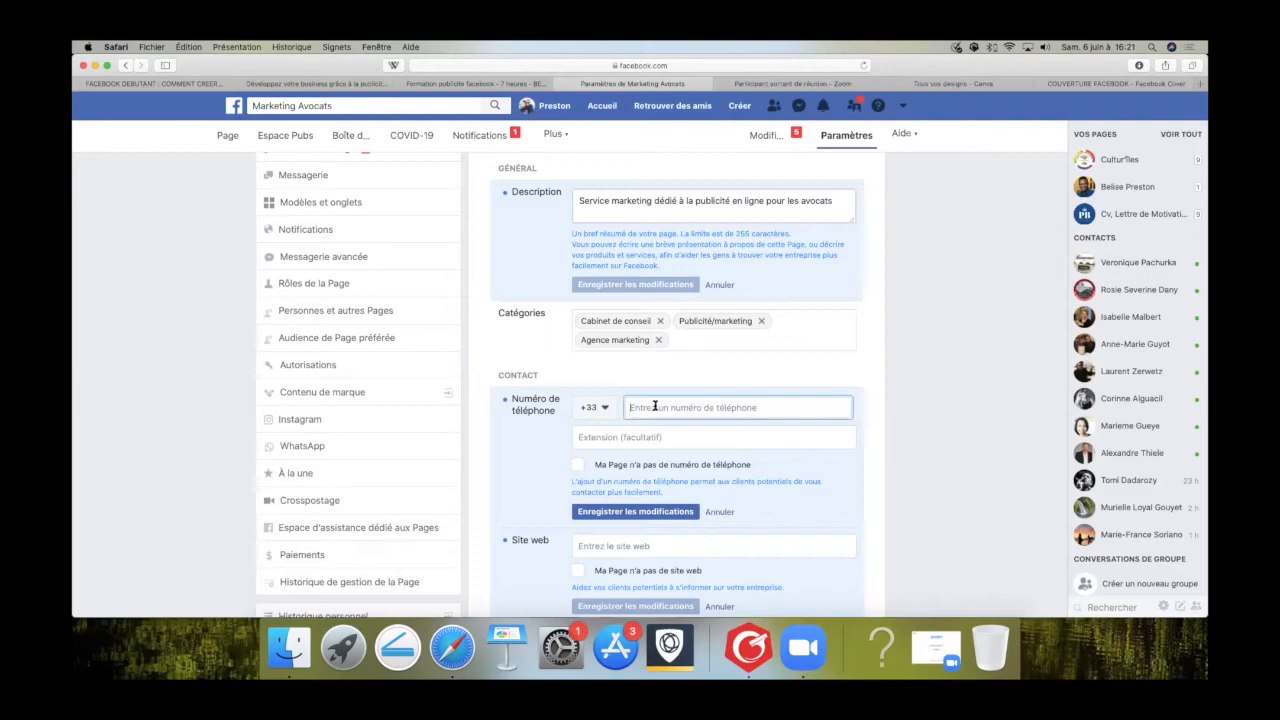
pyautogui.write('000000000')
pyautogui.click(631, 512)
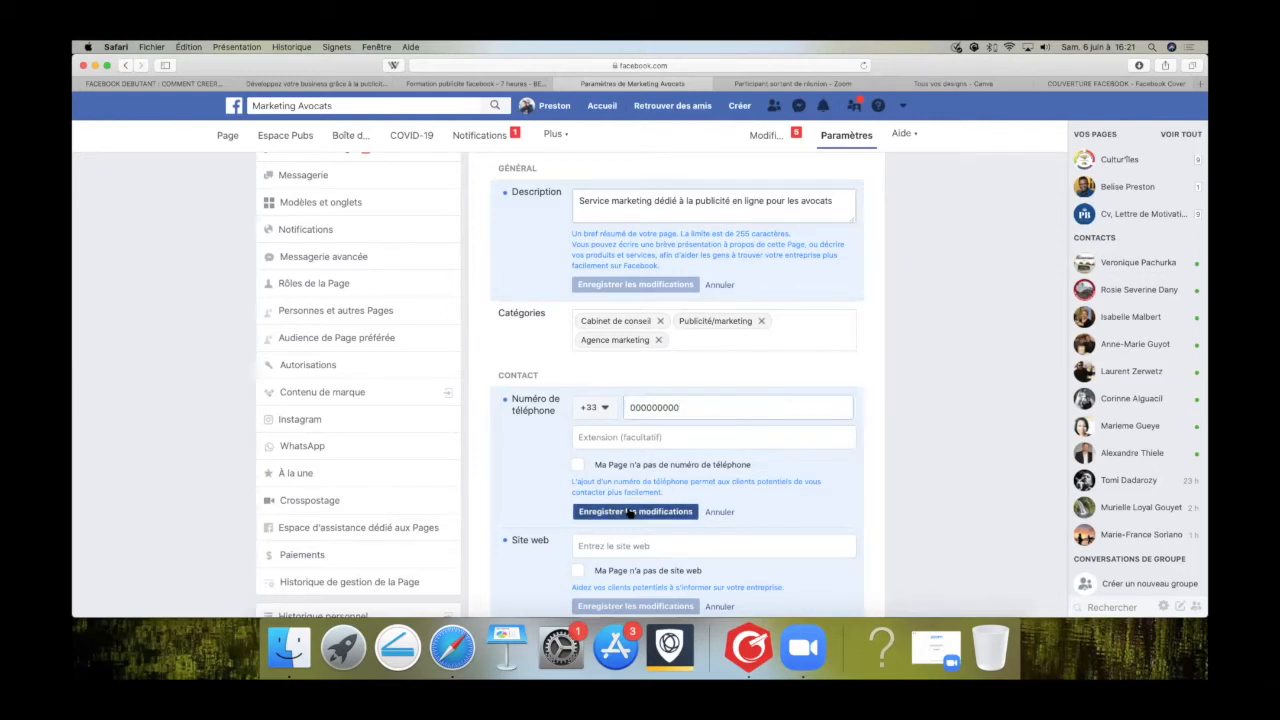
pyautogui.click(640, 408)
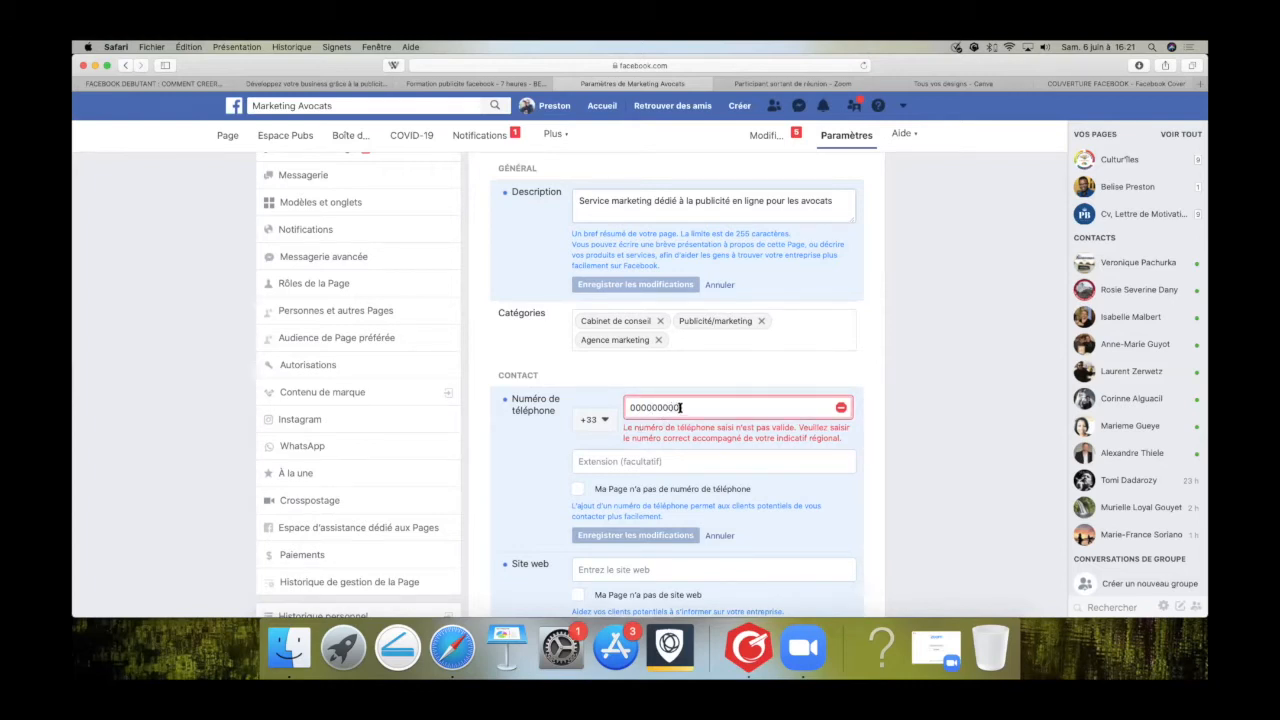
pyautogui.write('0')
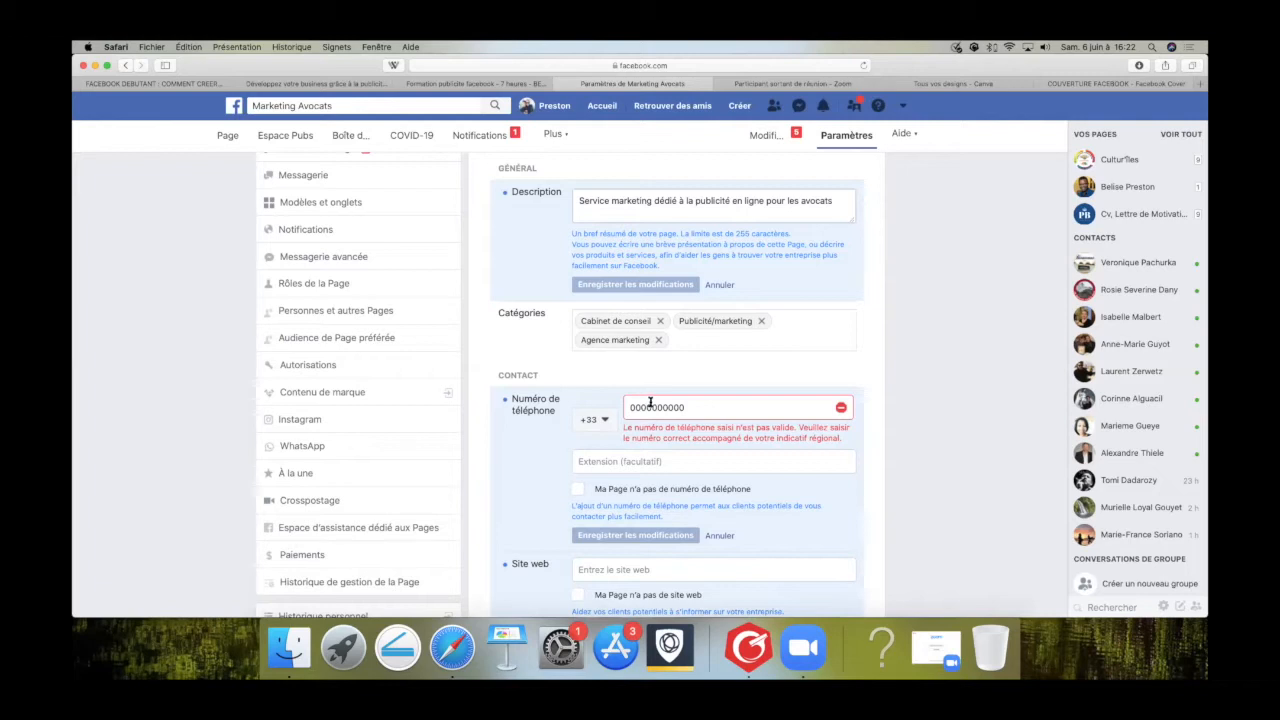
# Replace the placeholder with the business's phone number and save the change
pyautogui.click(631, 407)
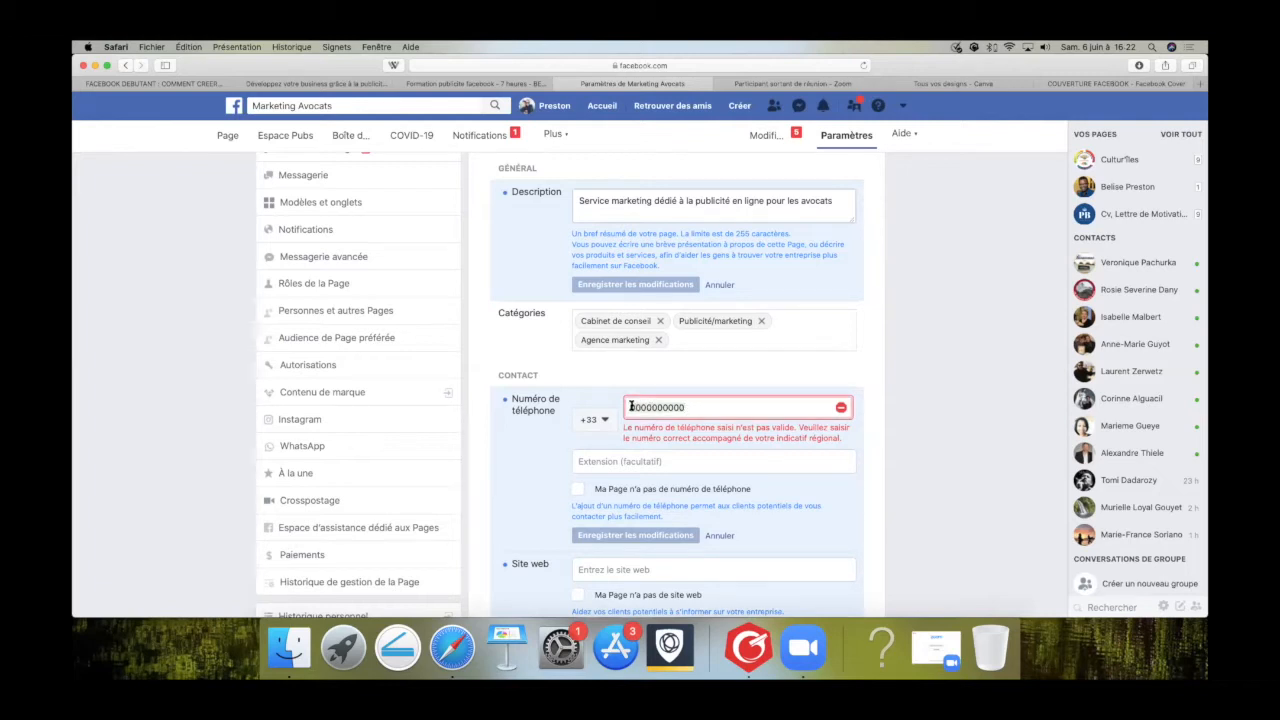
pyautogui.click(640, 512)
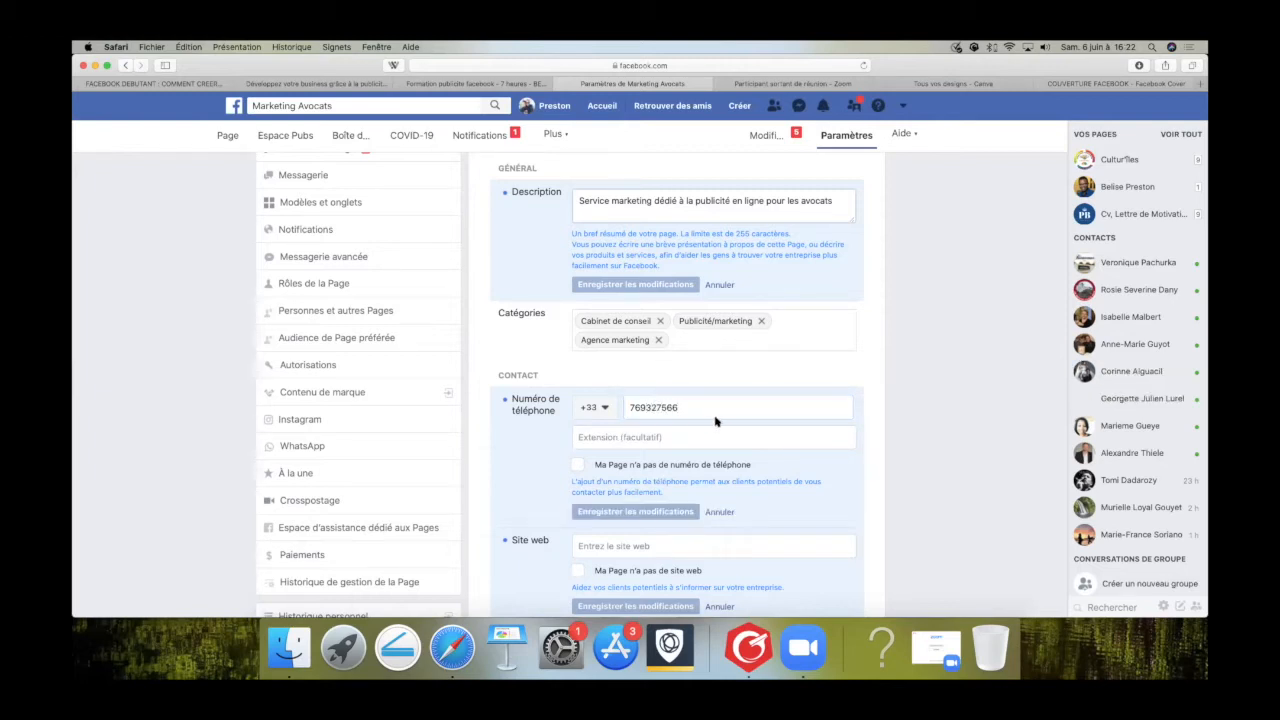
pyautogui.scroll(-2, 714, 420)
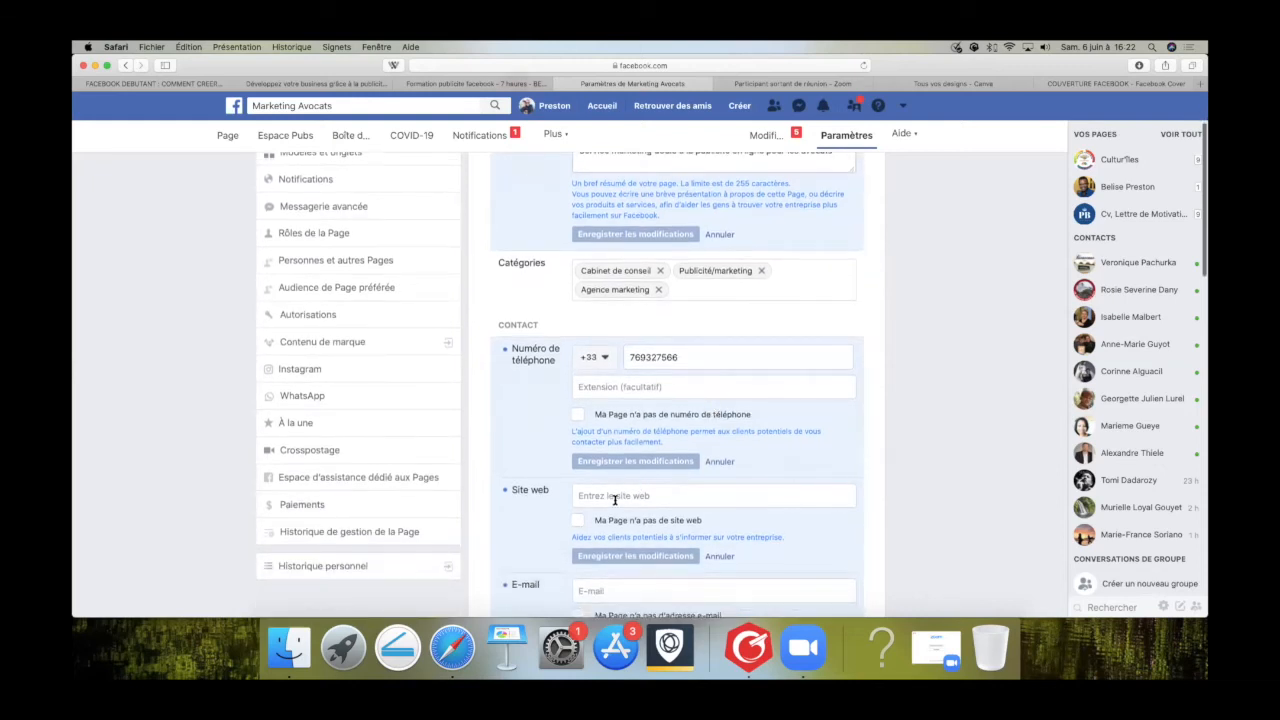
pyautogui.click(608, 496)
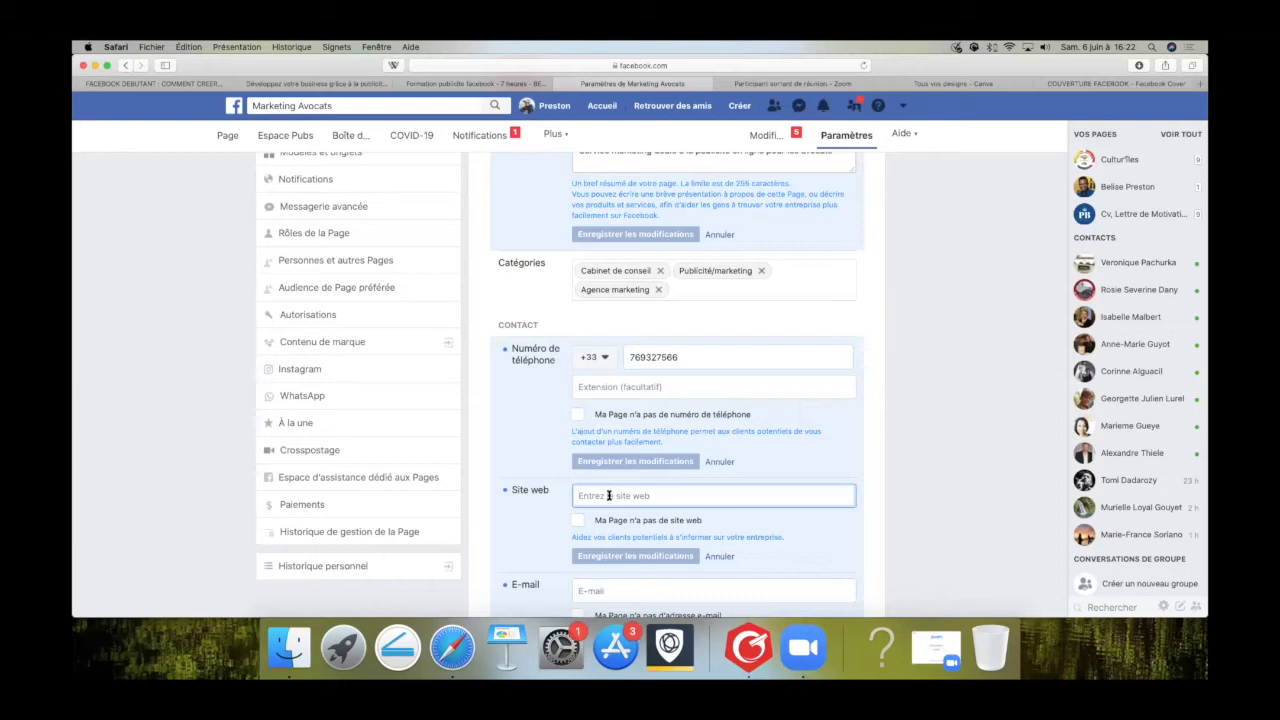
pyautogui.write('HTT')
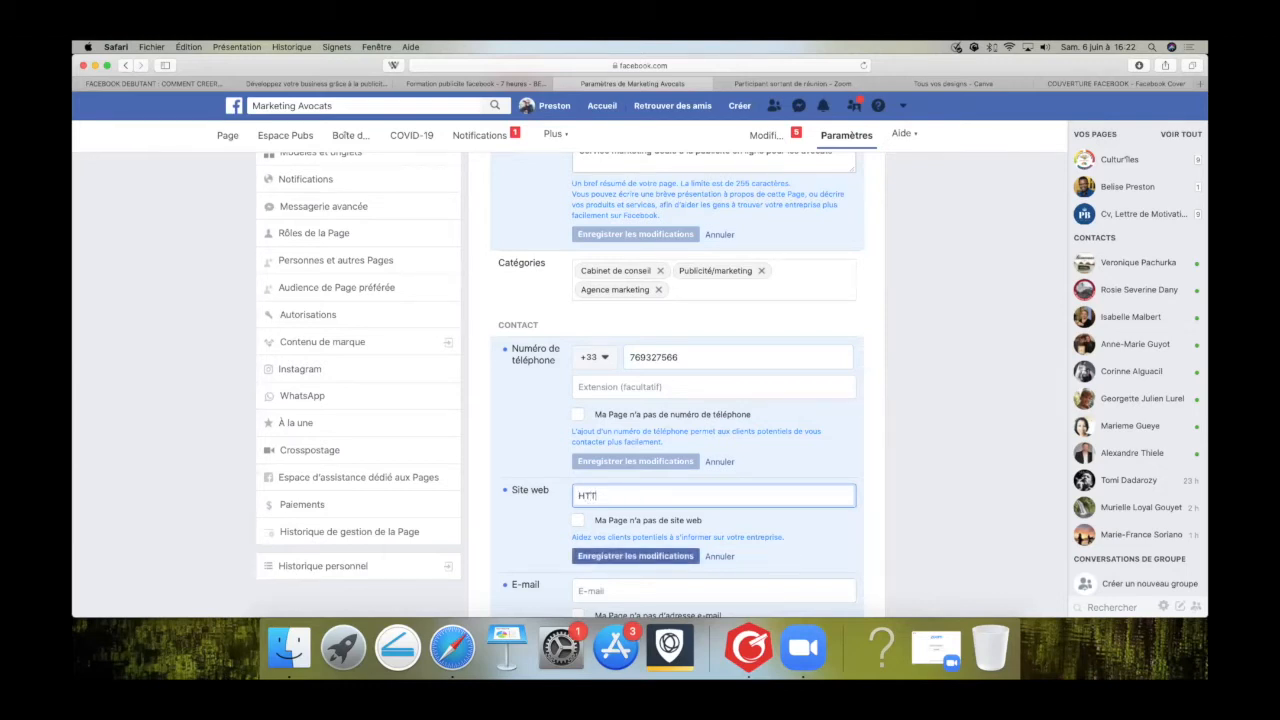
pyautogui.press('BackSpace')
pyautogui.press('BackSpace')
pyautogui.press('BackSpace')
pyautogui.write('https://belise.pro')
pyautogui.click(662, 556)
# Enter the business's contact e-mail address for the Page and save the change
pyautogui.scroll(-2, 697, 500)
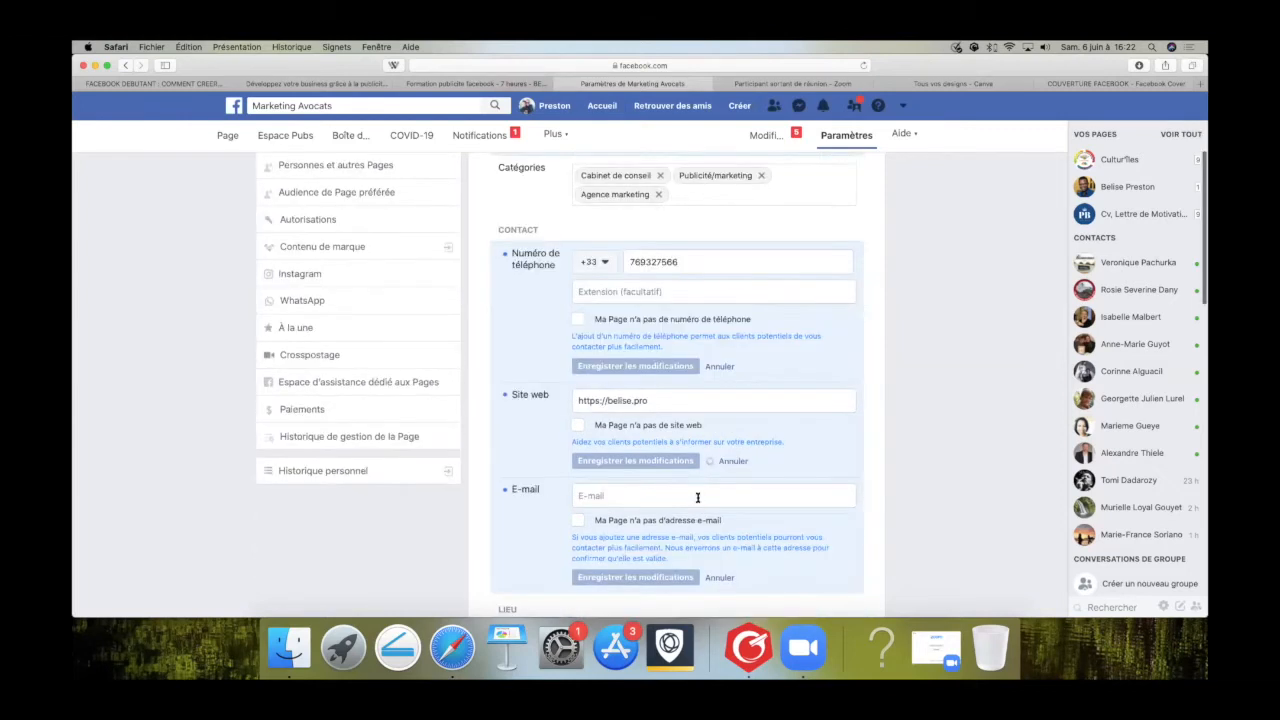
pyautogui.click(616, 497)
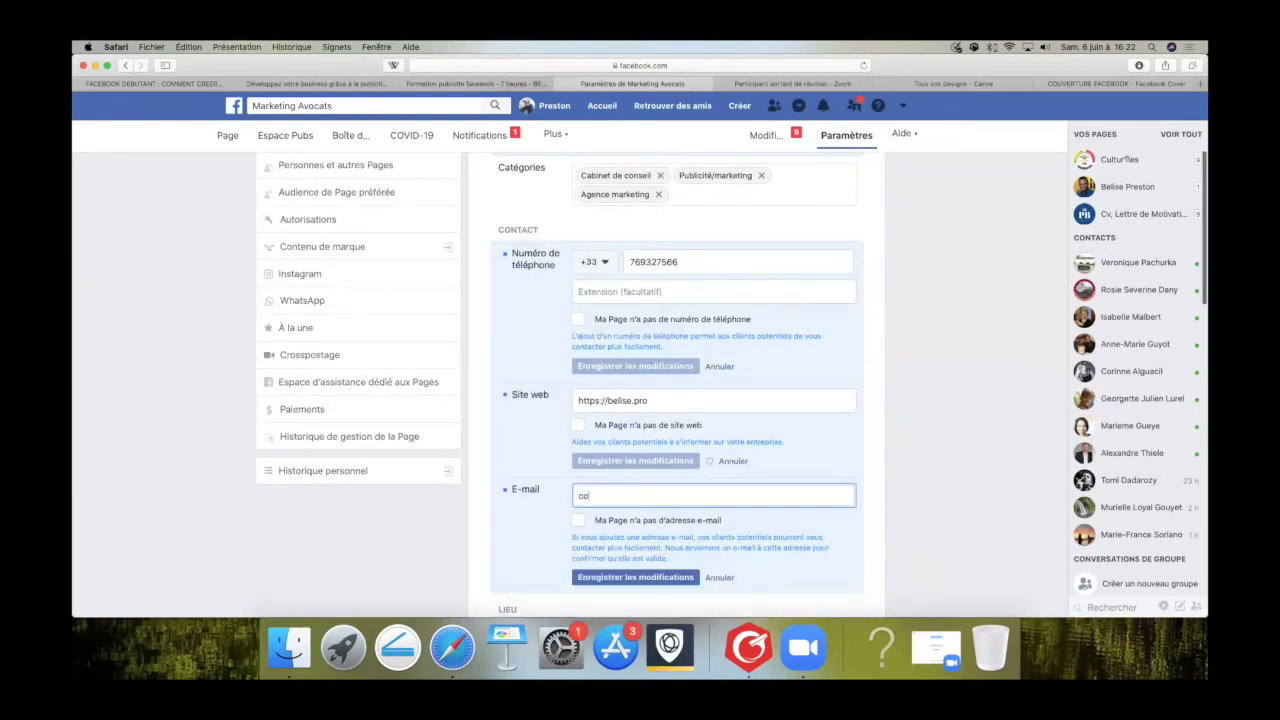
pyautogui.scroll(-5, 623, 503)
pyautogui.click(621, 357)
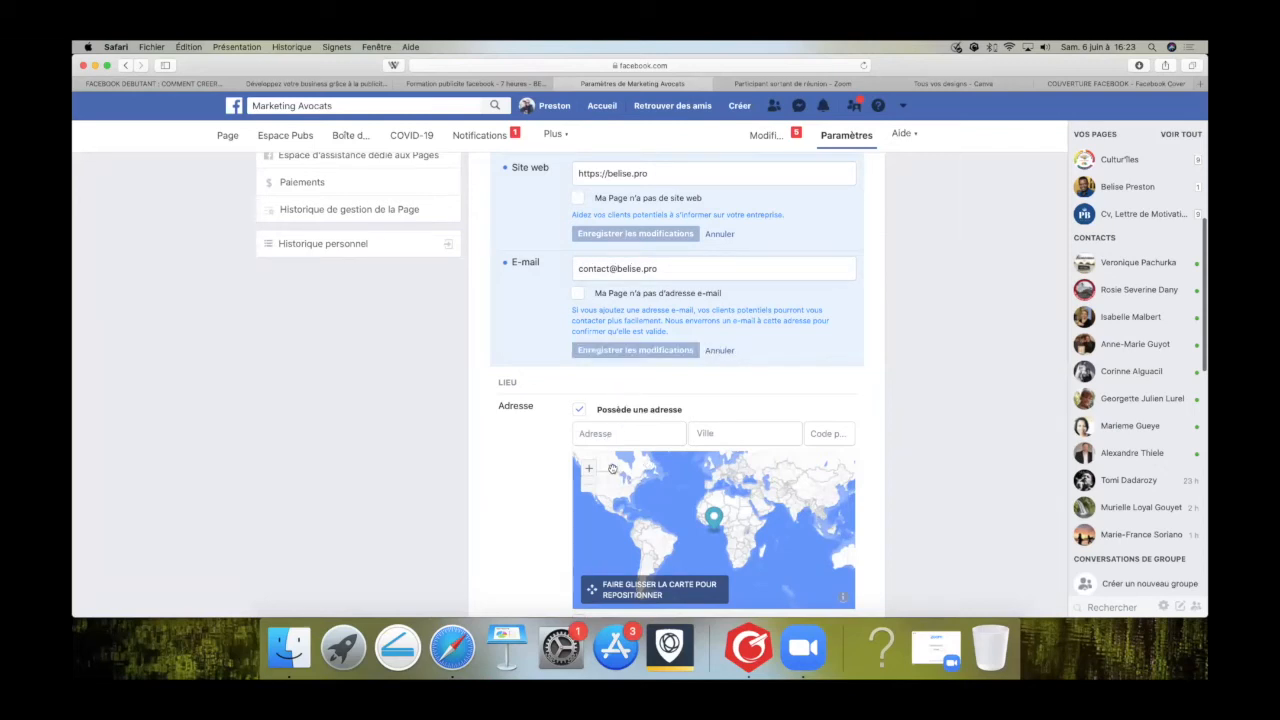
# Look over the address and service area fields under Lieu and the opening options under Horaires
pyautogui.click(593, 436)
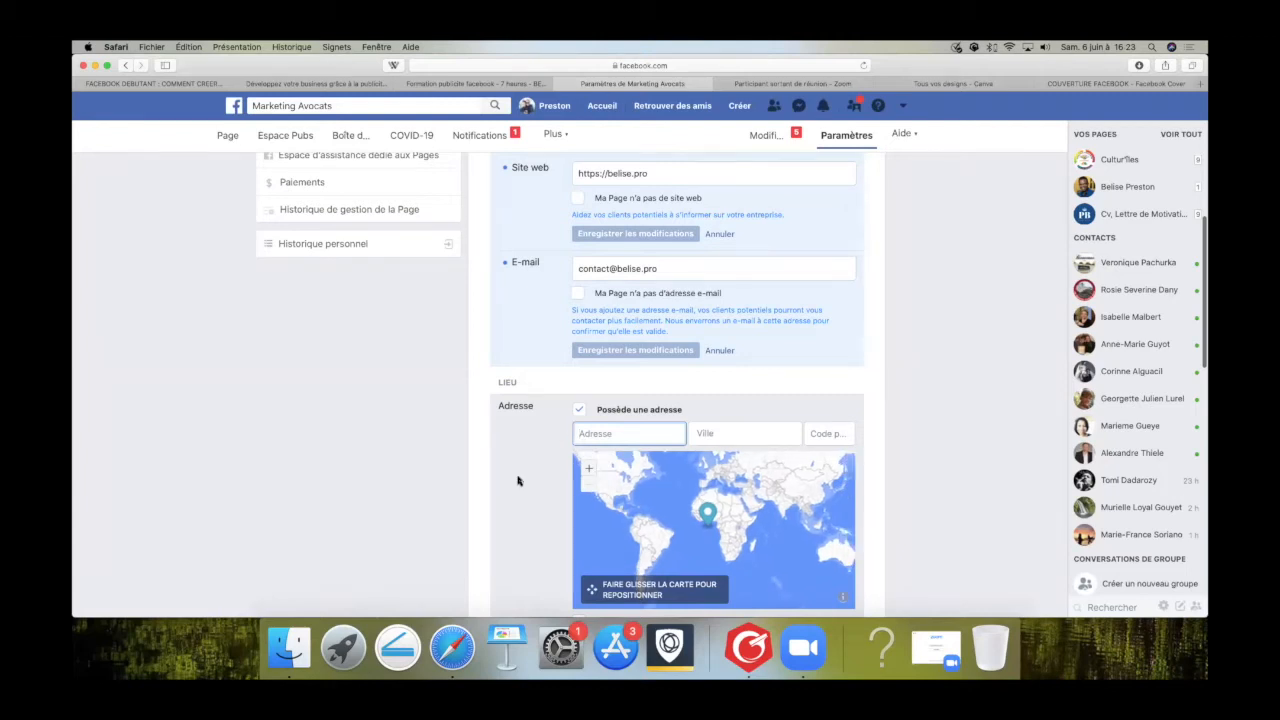
pyautogui.scroll(-1, 518, 480)
pyautogui.scroll(-1, 518, 480)
pyautogui.scroll(-2, 518, 480)
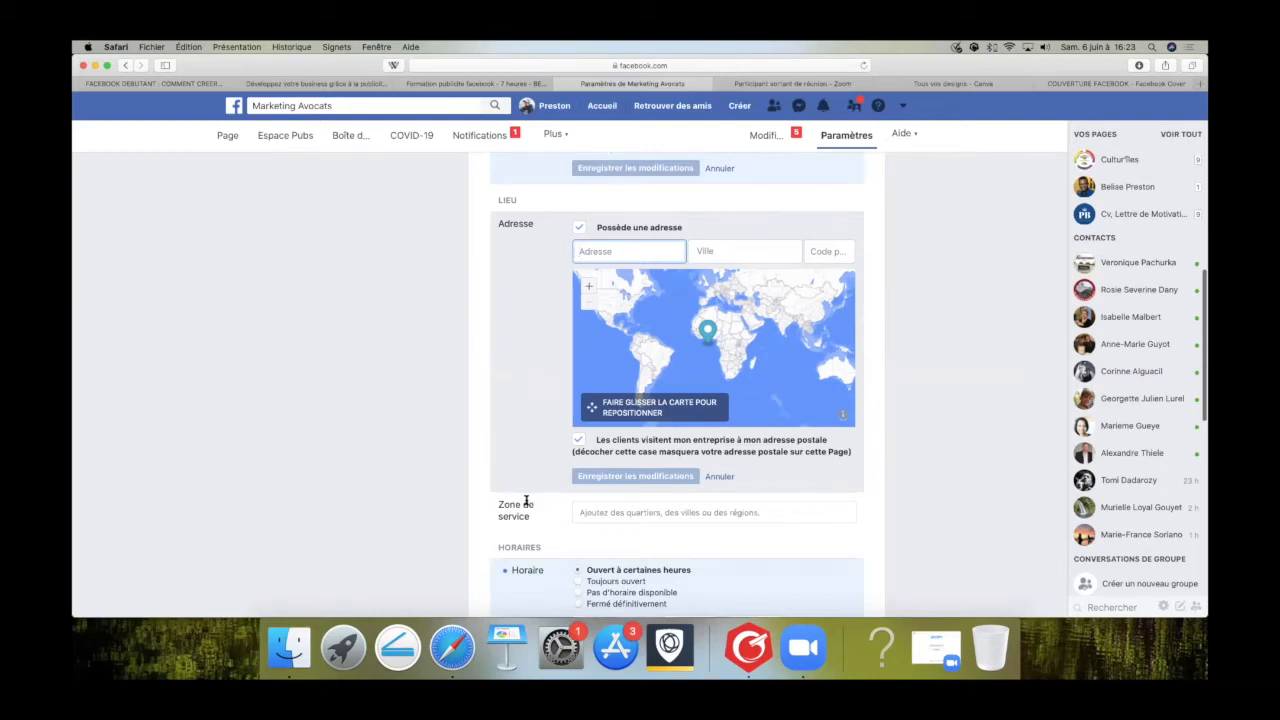
pyautogui.scroll(-2, 528, 498)
pyautogui.scroll(-2, 528, 498)
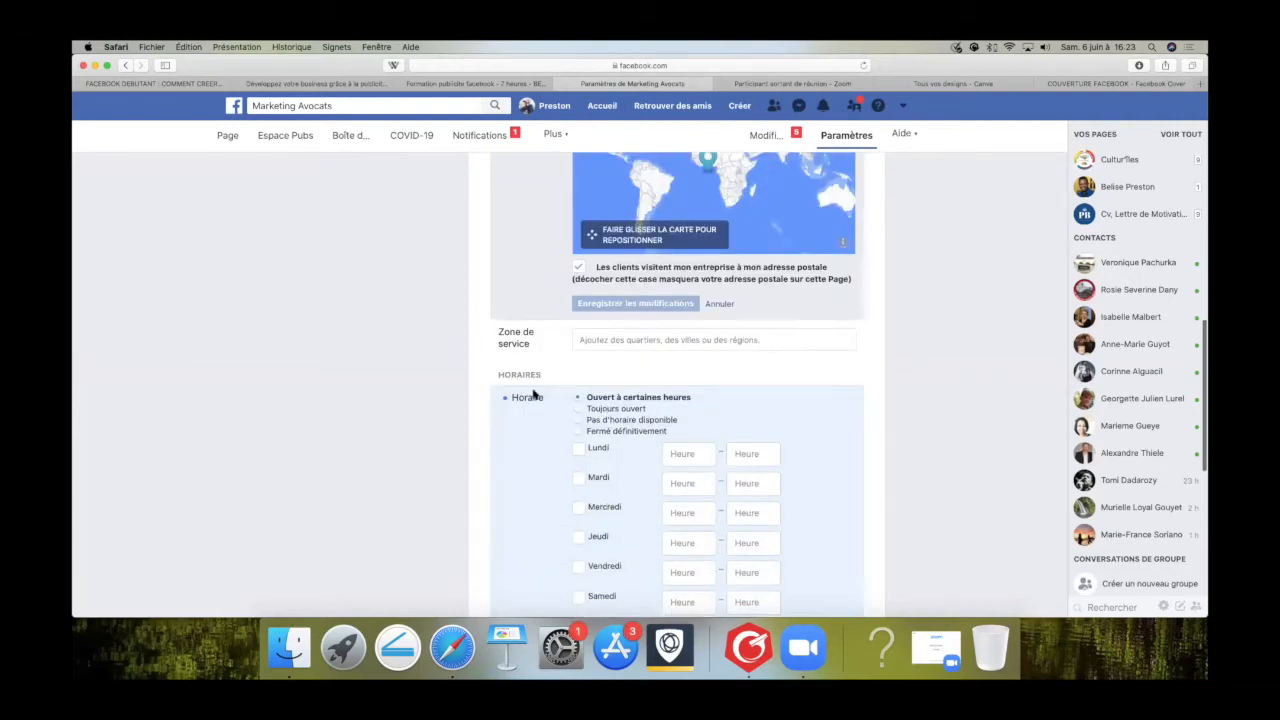
pyautogui.scroll(1, 535, 391)
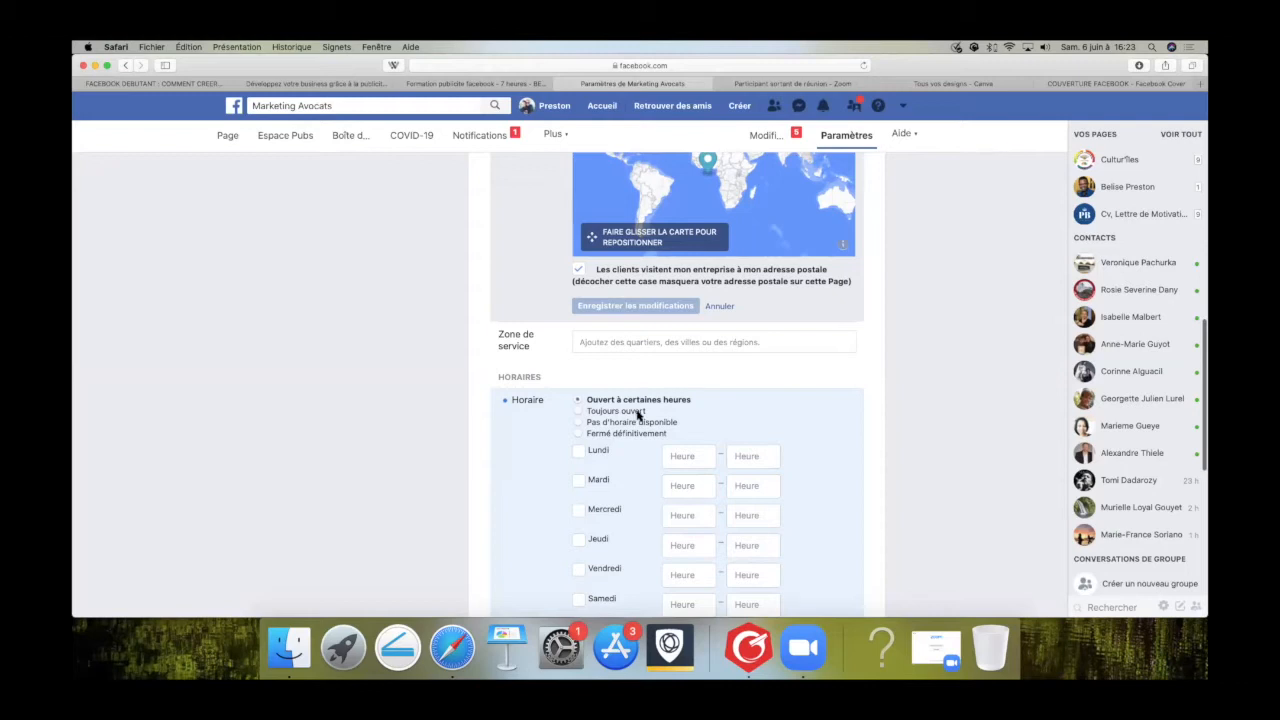
pyautogui.scroll(-1, 639, 413)
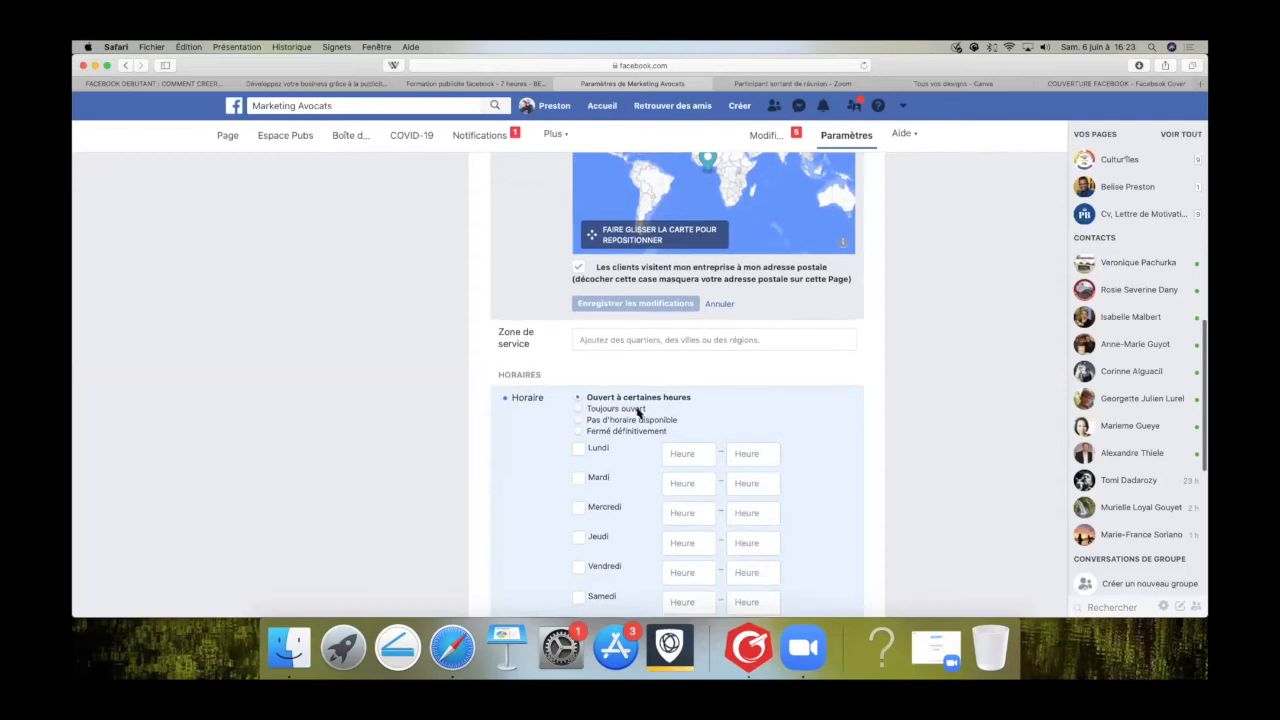
# Set the opening hours to Ouvert à certaines heures and enable Lundi, Mardi, Mercredi and Jeudi
pyautogui.click(578, 410)
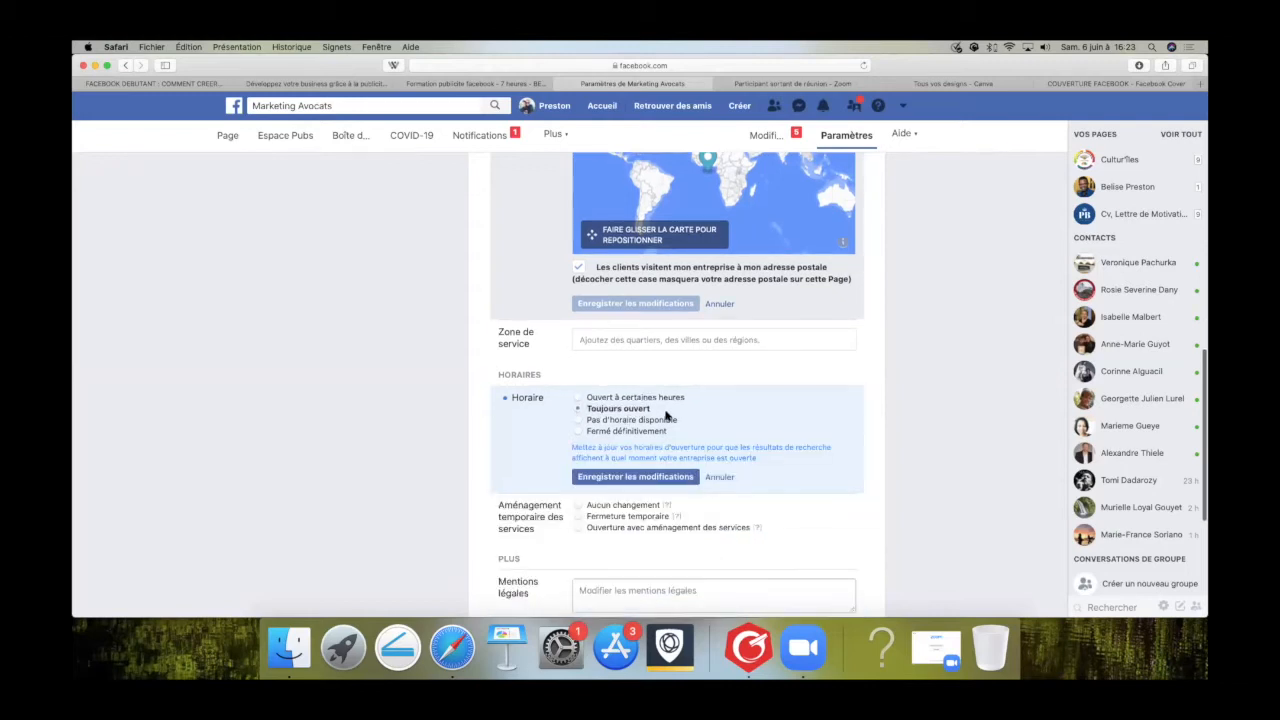
pyautogui.click(578, 398)
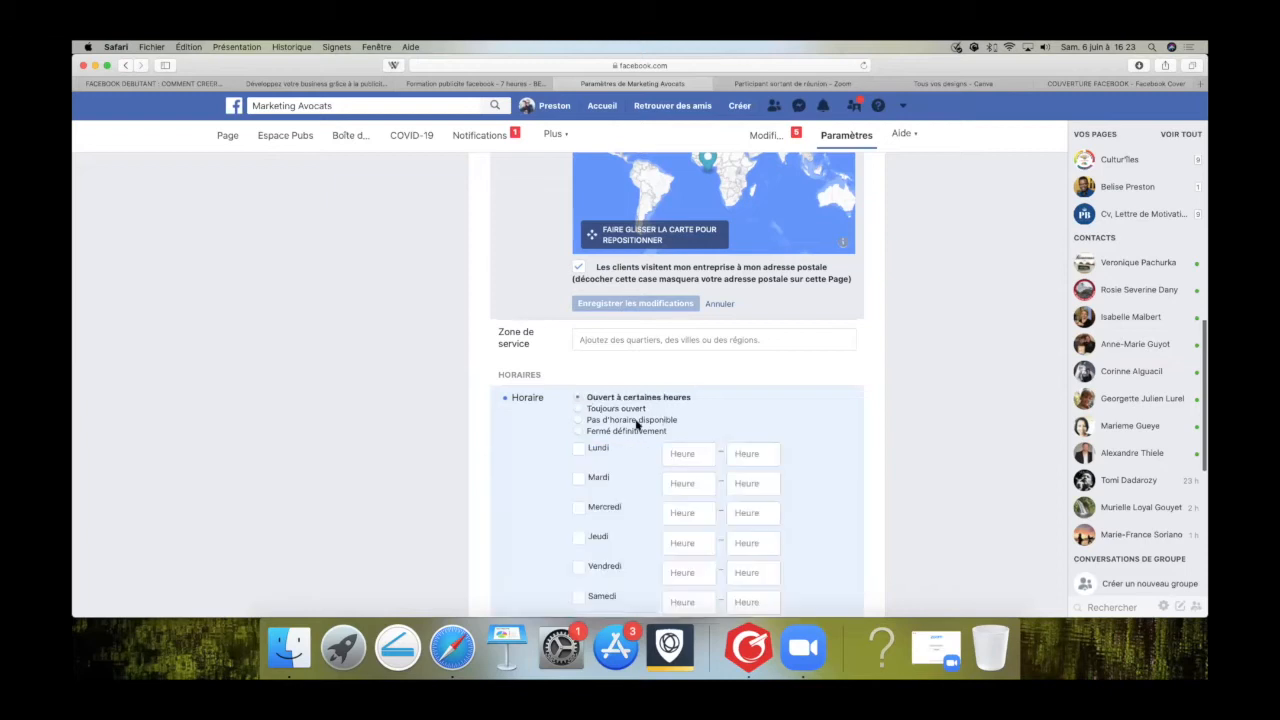
pyautogui.scroll(-1, 590, 442)
pyautogui.click(578, 441)
pyautogui.click(578, 470)
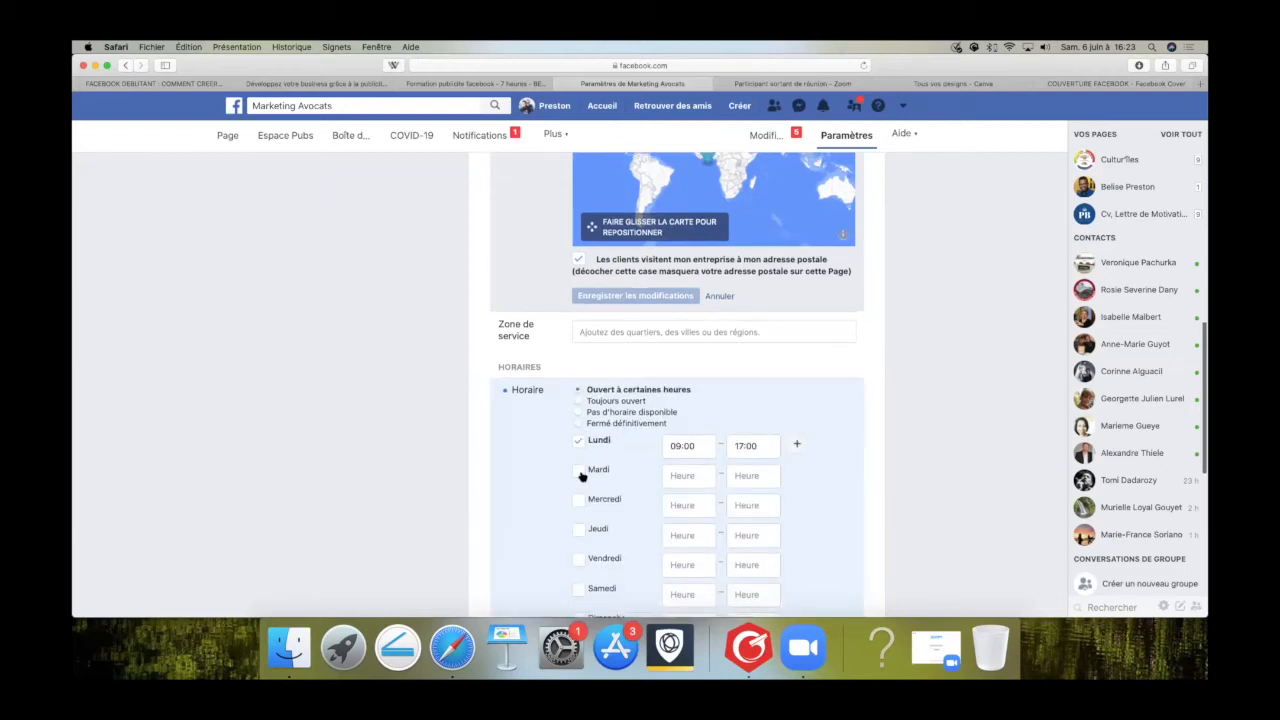
pyautogui.click(578, 500)
pyautogui.click(579, 533)
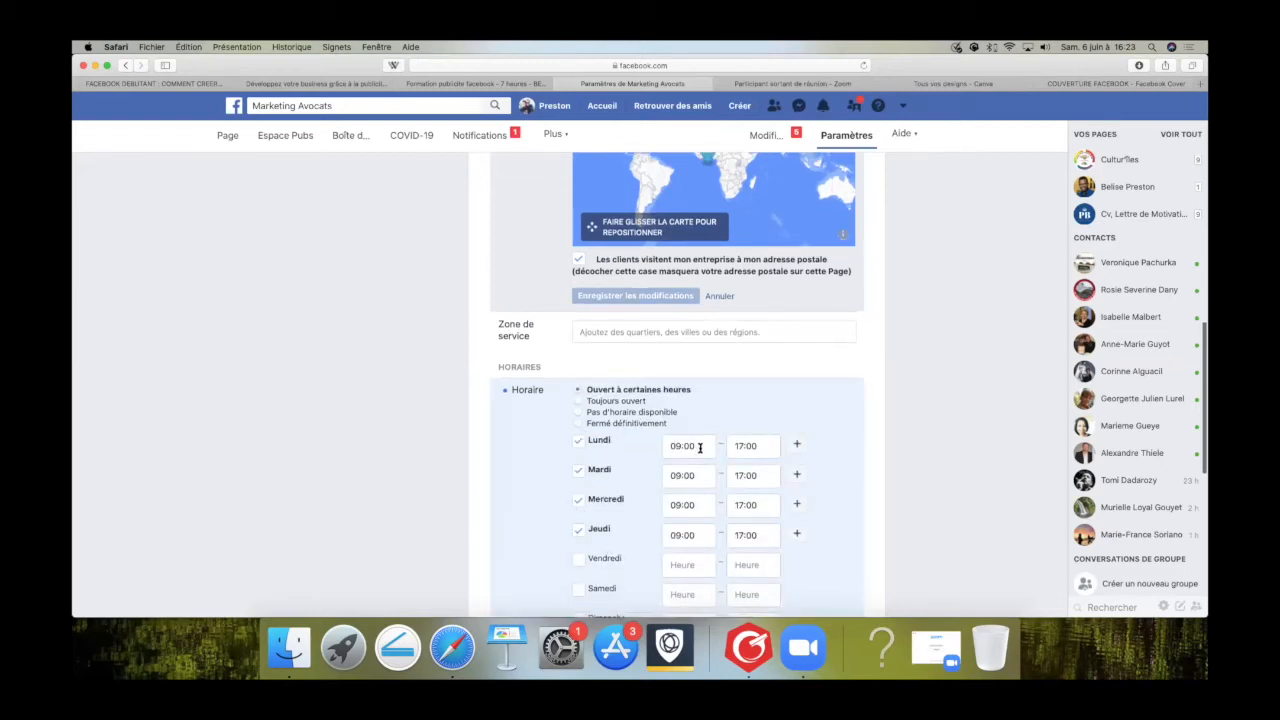
# Split Lundi's opening hours into 09:00–12:00 and 14:00–19:00 and save the Page's schedule
pyautogui.click(797, 444)
pyautogui.click(745, 446)
pyautogui.press('BackSpace')
pyautogui.write('2')
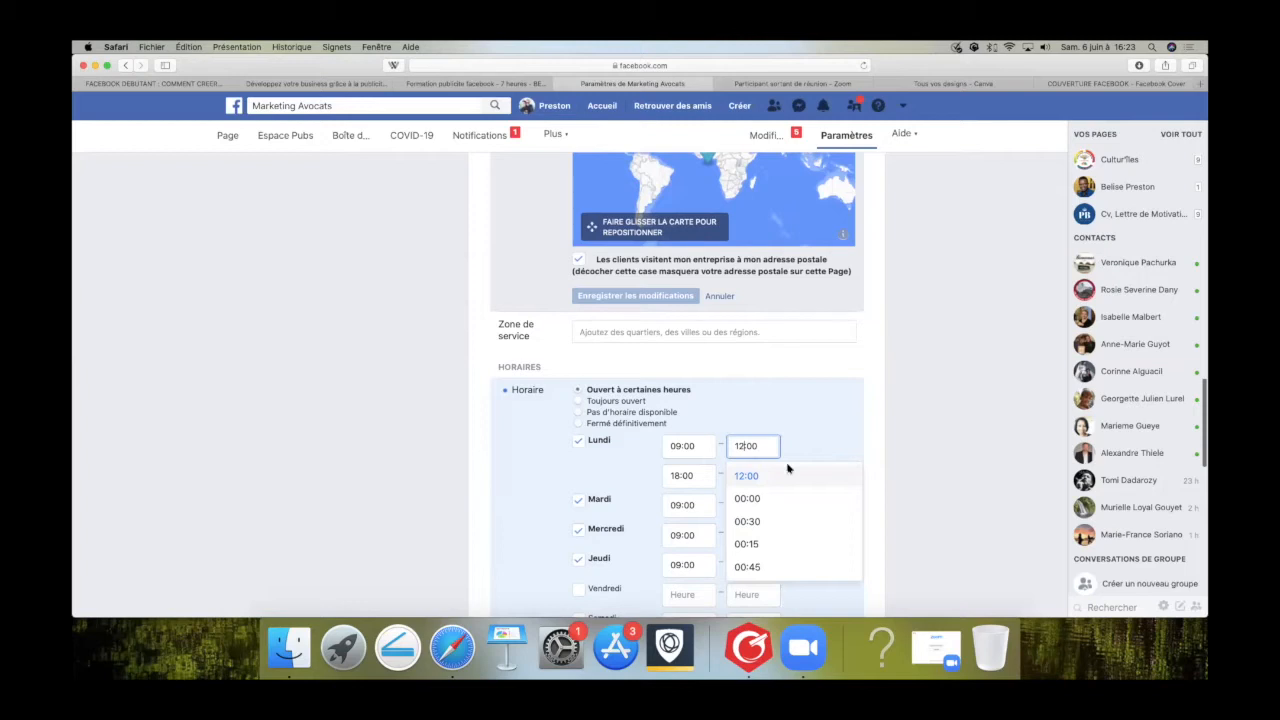
pyautogui.click(751, 477)
pyautogui.click(681, 477)
pyautogui.press('BackSpace')
pyautogui.write('4')
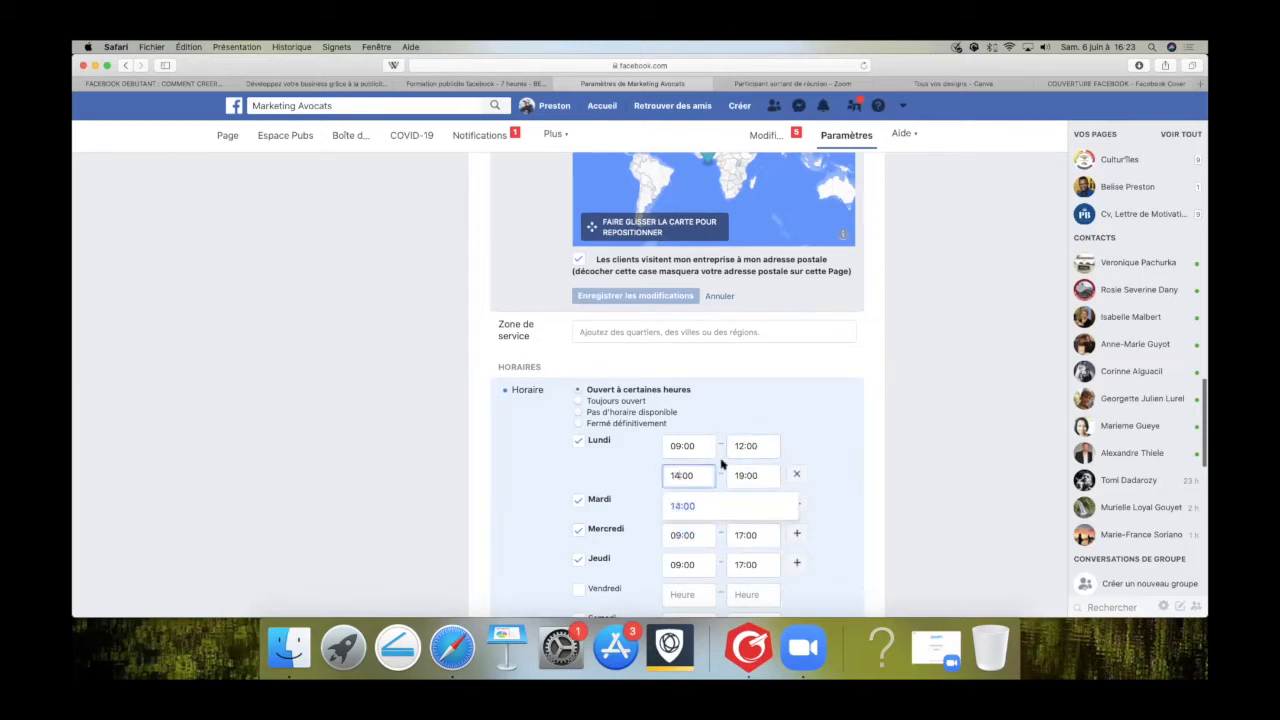
pyautogui.scroll(-2, 748, 474)
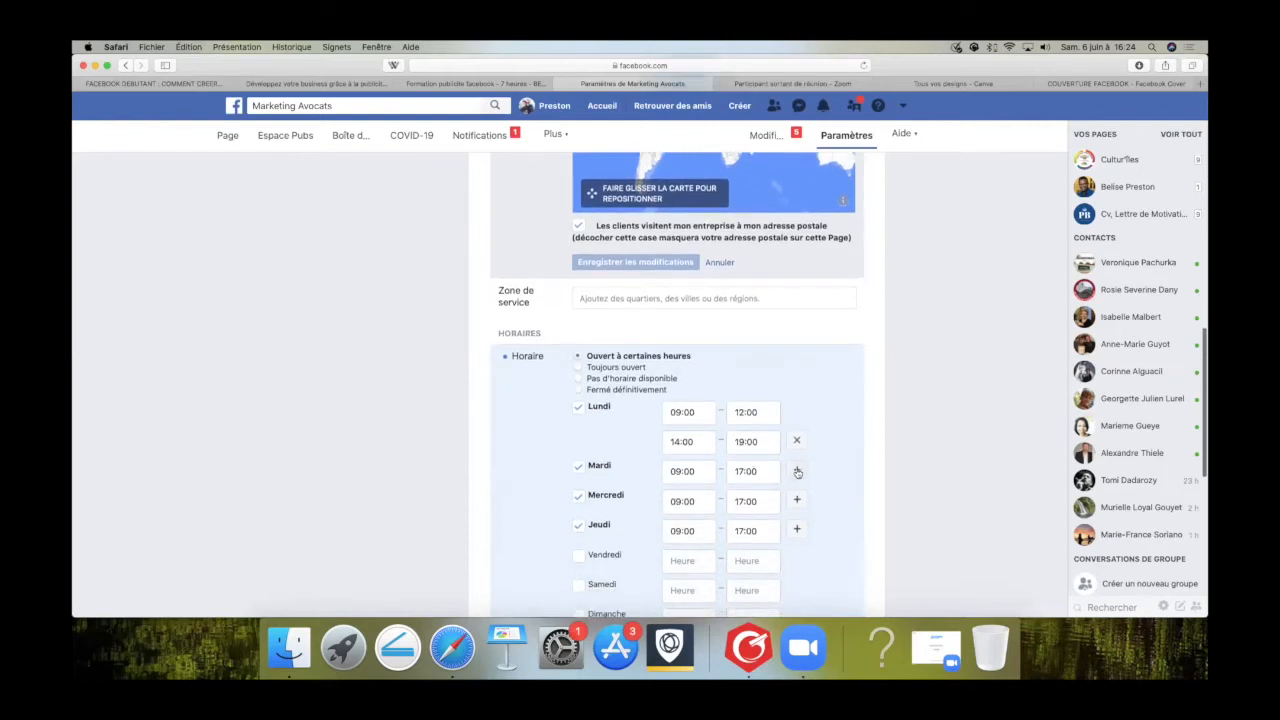
pyautogui.scroll(-3, 676, 489)
pyautogui.scroll(-7, 676, 489)
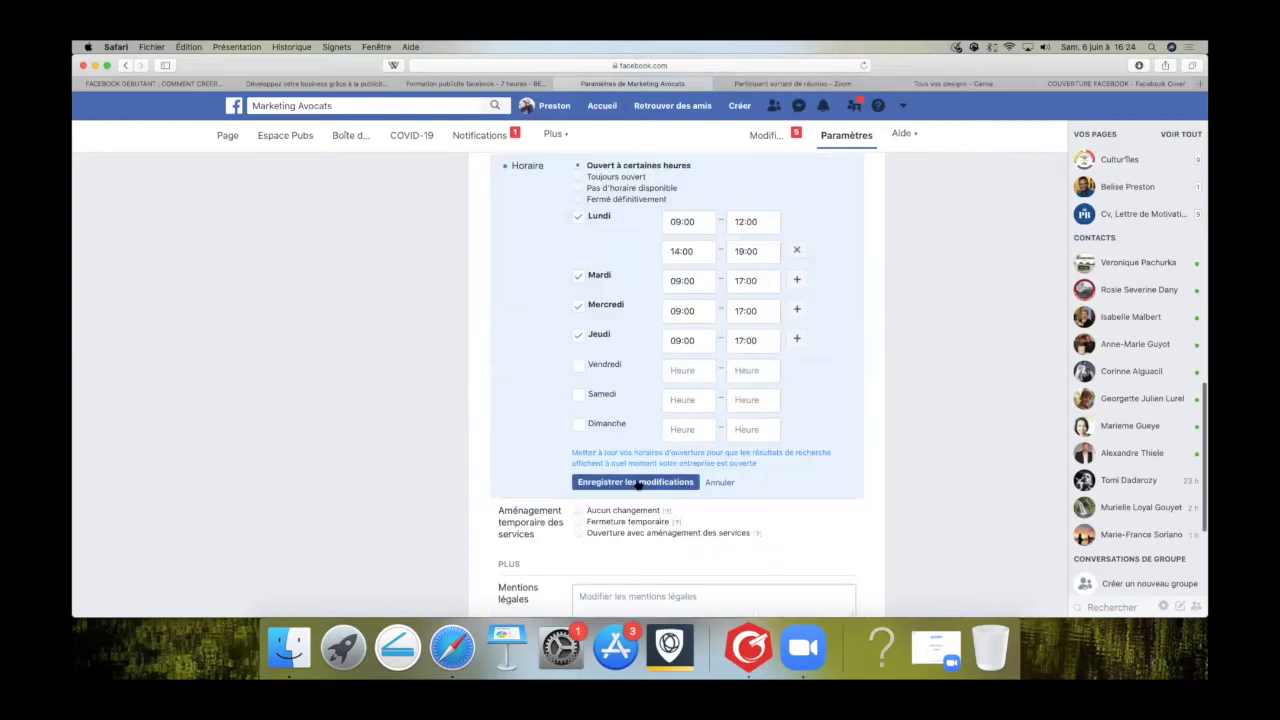
pyautogui.click(636, 482)
# Examine the temporary service arrangement options, the Mentions légales field and the Gamme de prix choices
pyautogui.scroll(-1, 490, 398)
pyautogui.scroll(-1, 490, 398)
pyautogui.scroll(3, 490, 398)
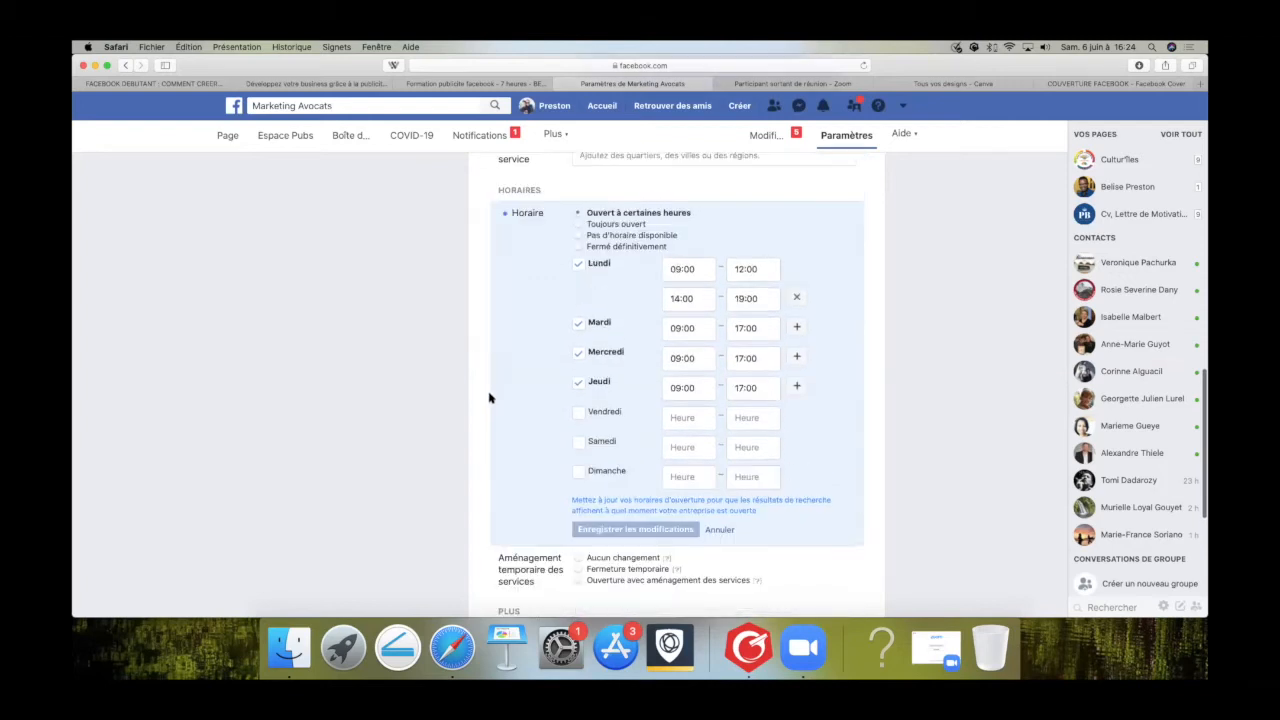
pyautogui.scroll(-10, 492, 398)
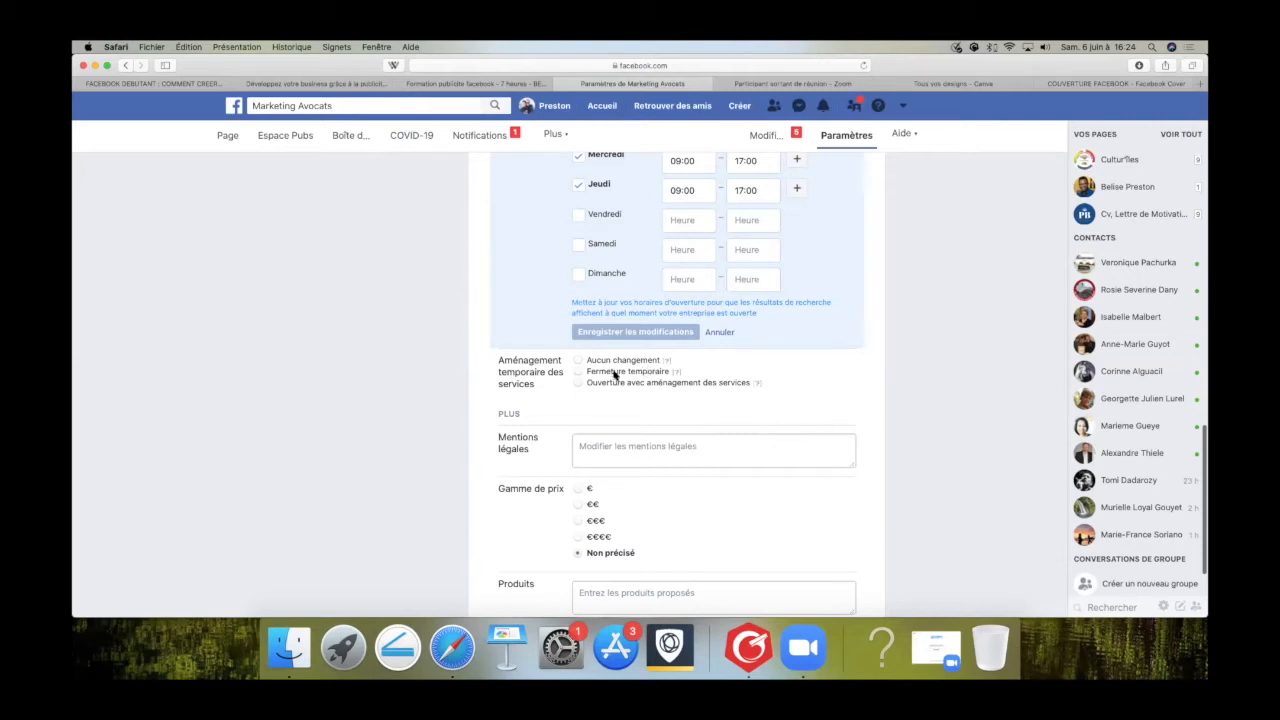
pyautogui.click(606, 452)
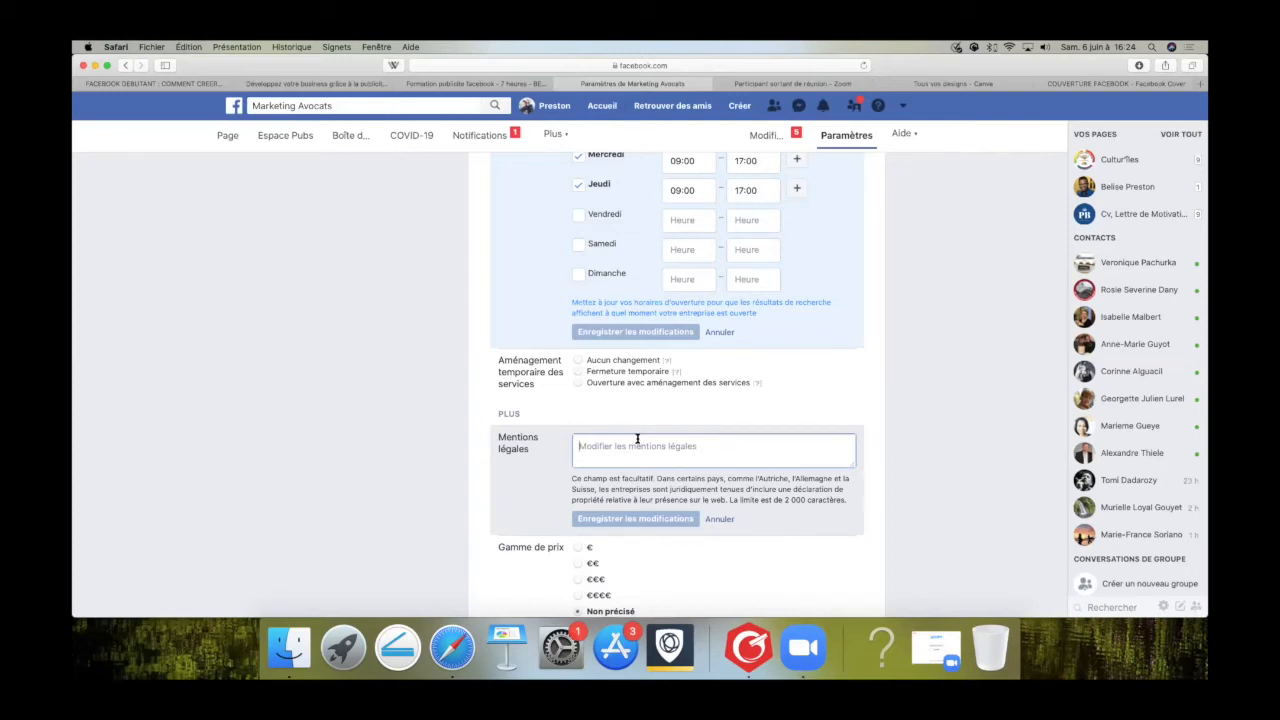
pyautogui.scroll(-3, 650, 445)
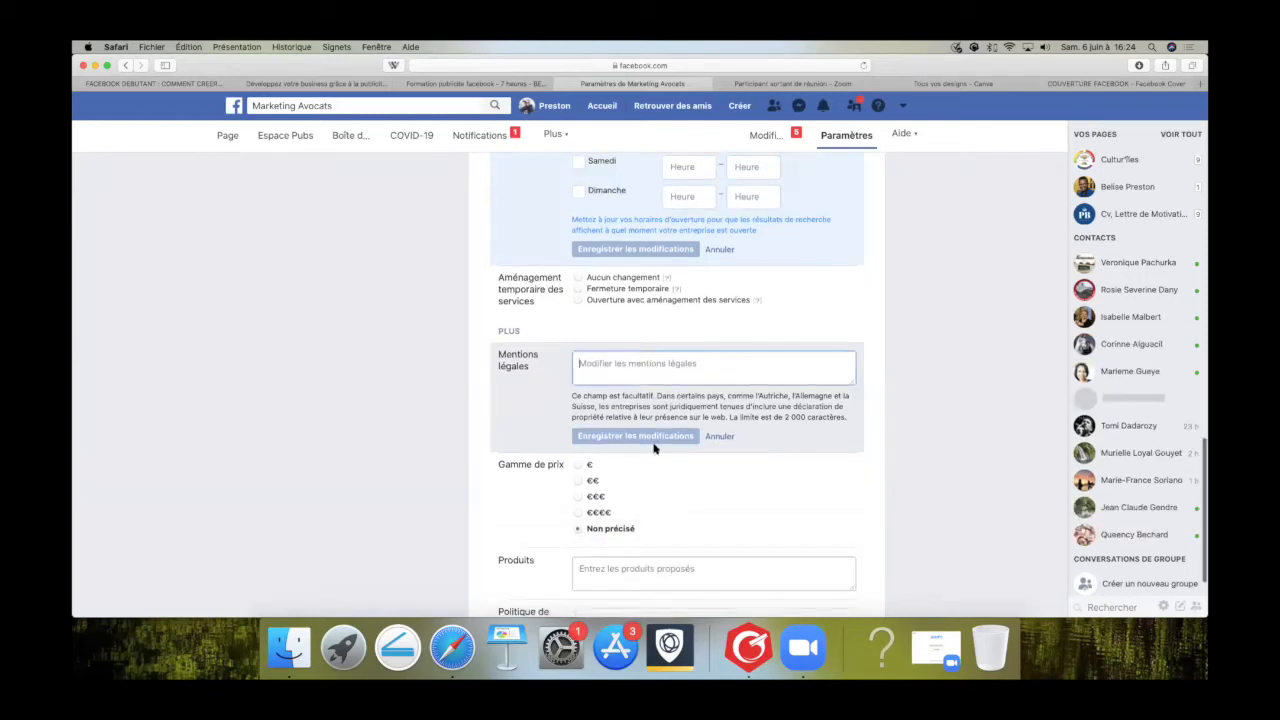
pyautogui.scroll(-1, 655, 450)
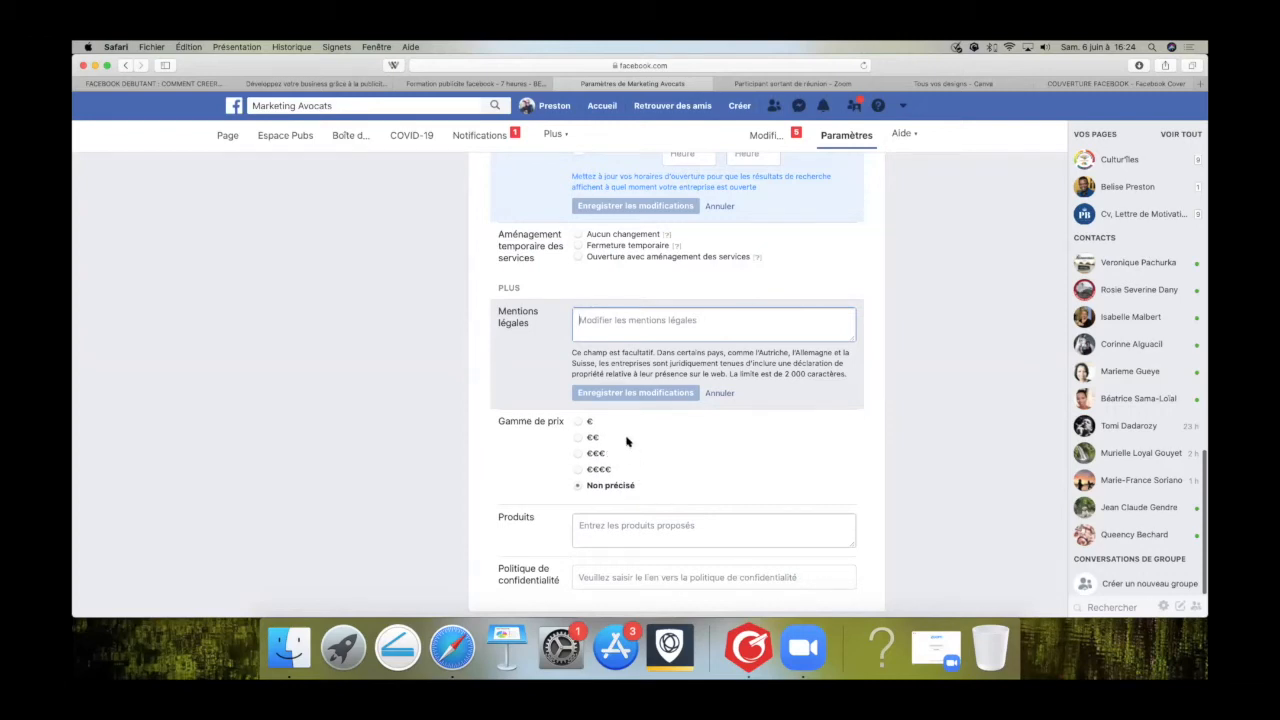
# Enter SERVICES as the Page's Produits and save the change
pyautogui.scroll(-1, 632, 437)
pyautogui.click(596, 507)
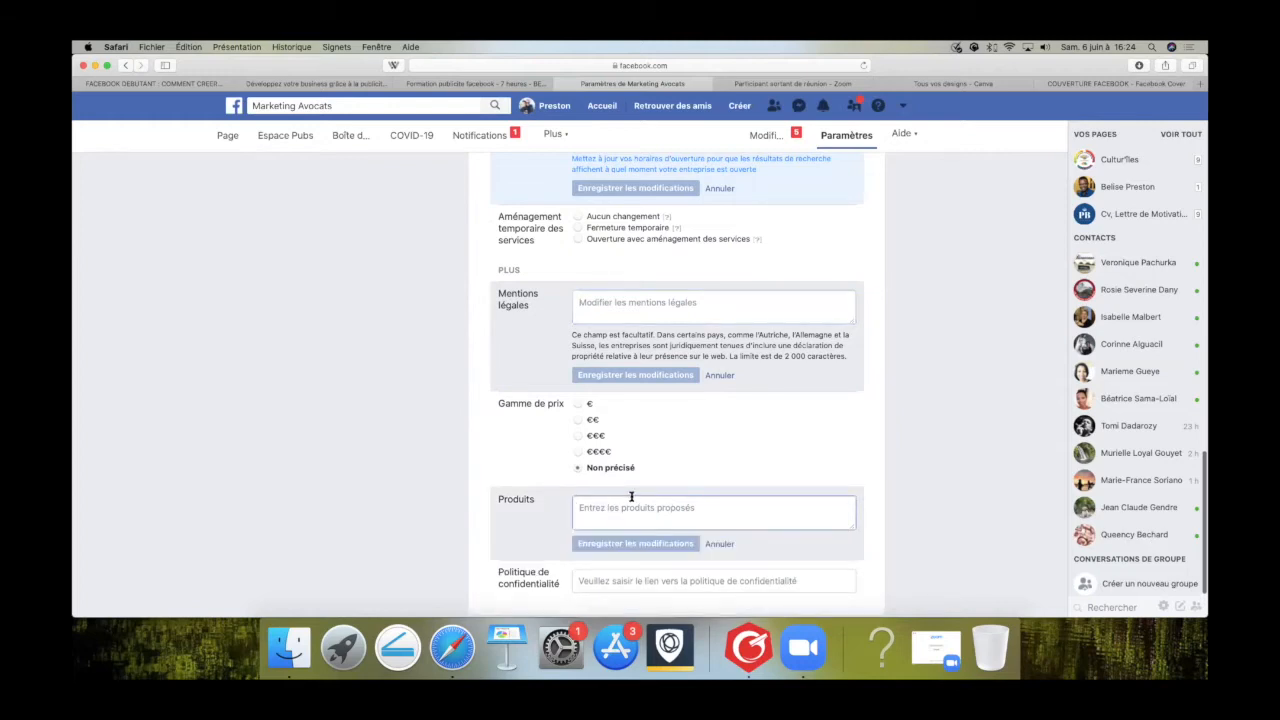
pyautogui.write('SERVICES')
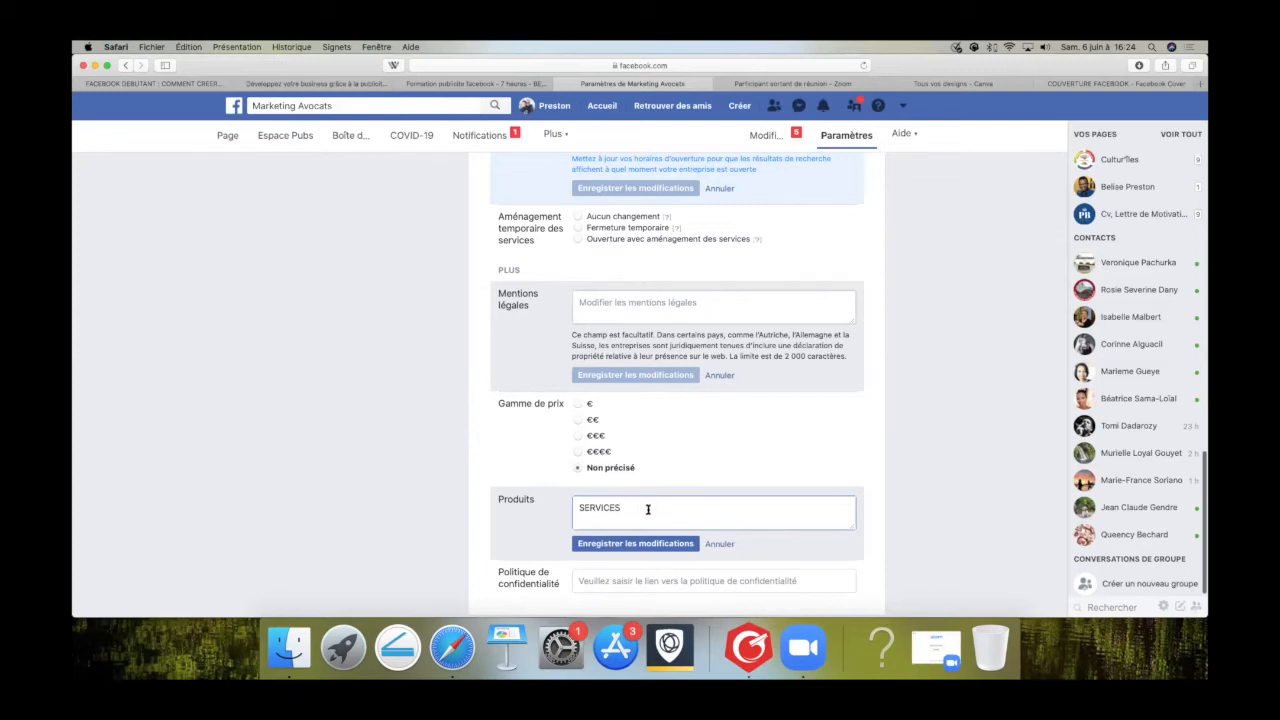
pyautogui.click(636, 543)
pyautogui.scroll(-2, 521, 443)
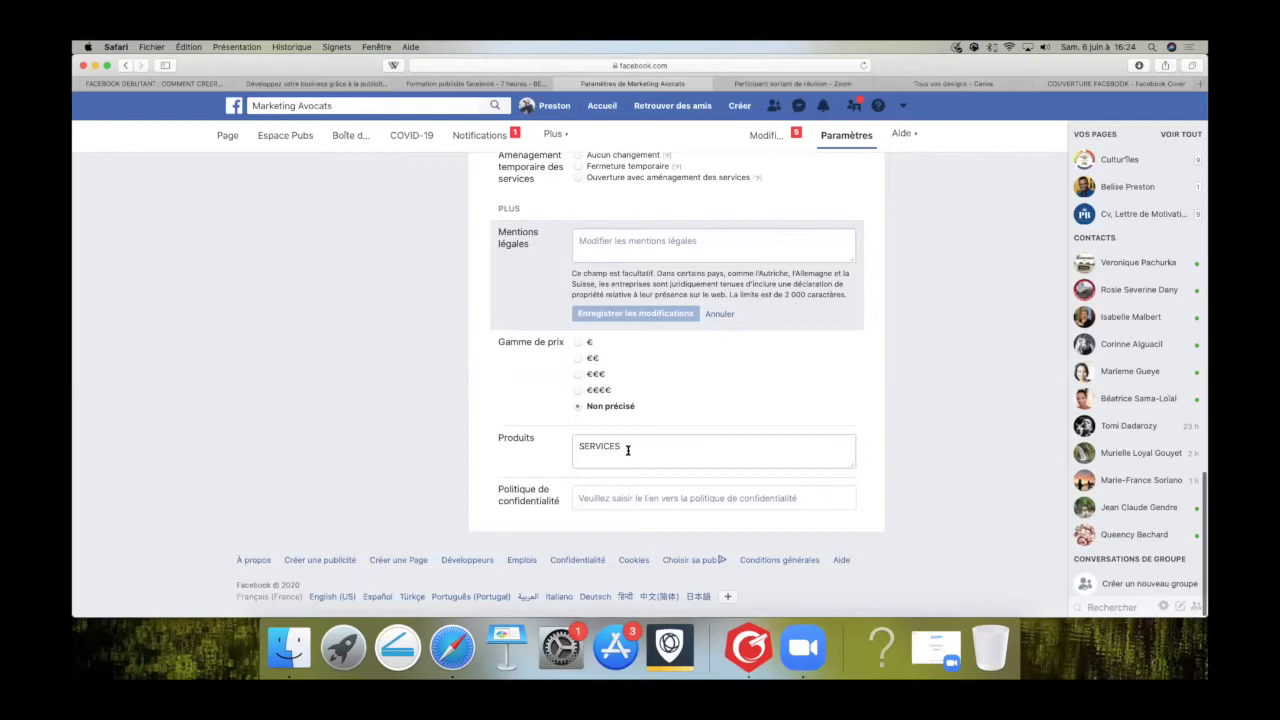
# Look over the Politique de confidentialité field and review the Page's description, categories, contact details and address section
pyautogui.click(604, 497)
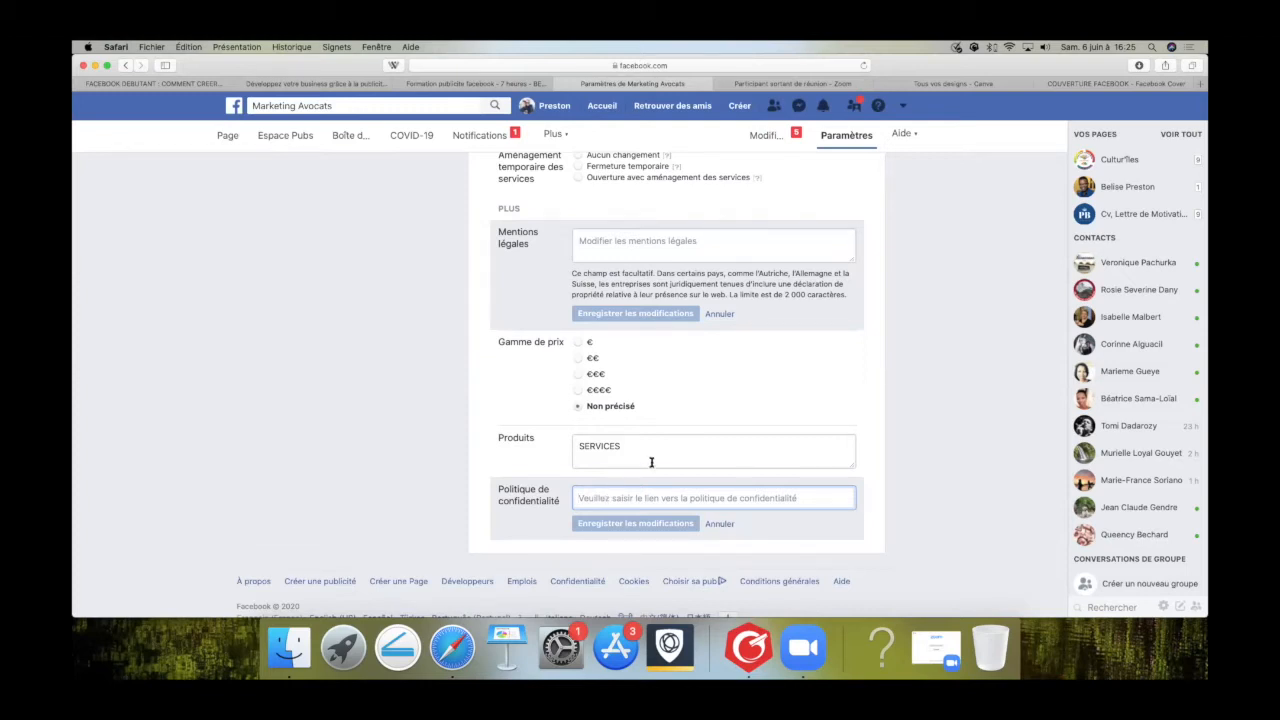
pyautogui.scroll(15, 651, 461)
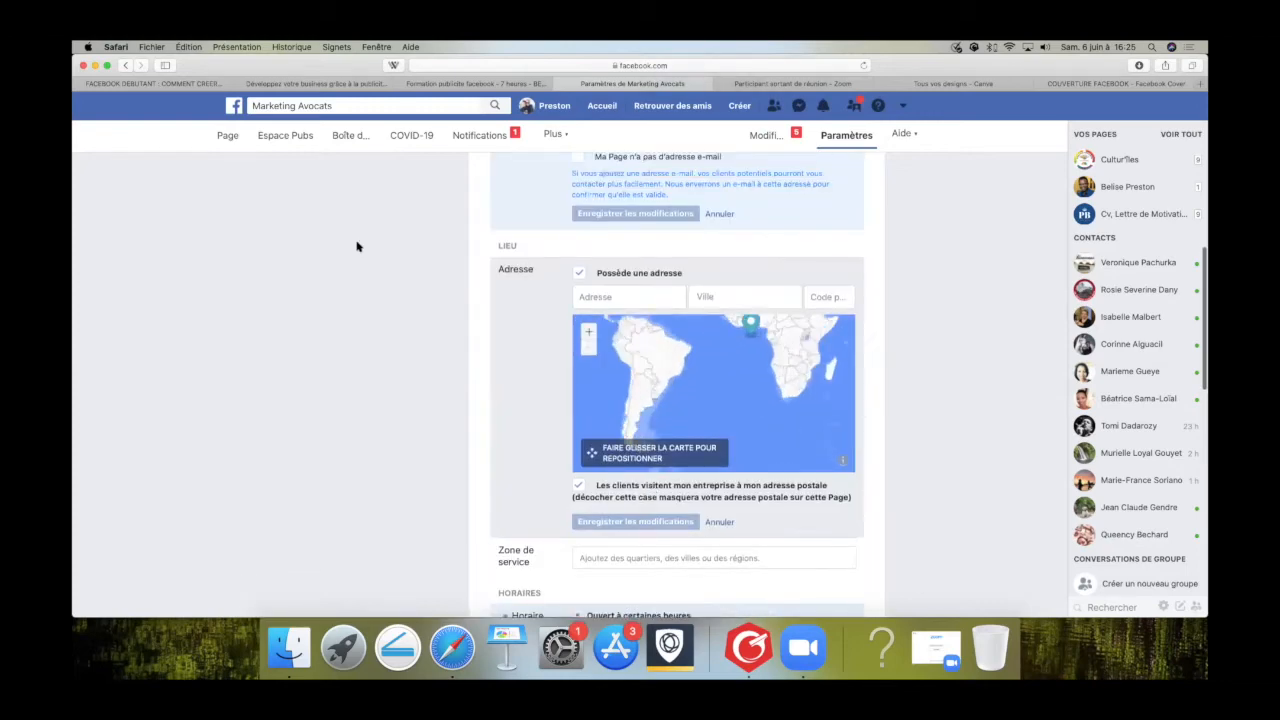
pyautogui.scroll(10, 386, 308)
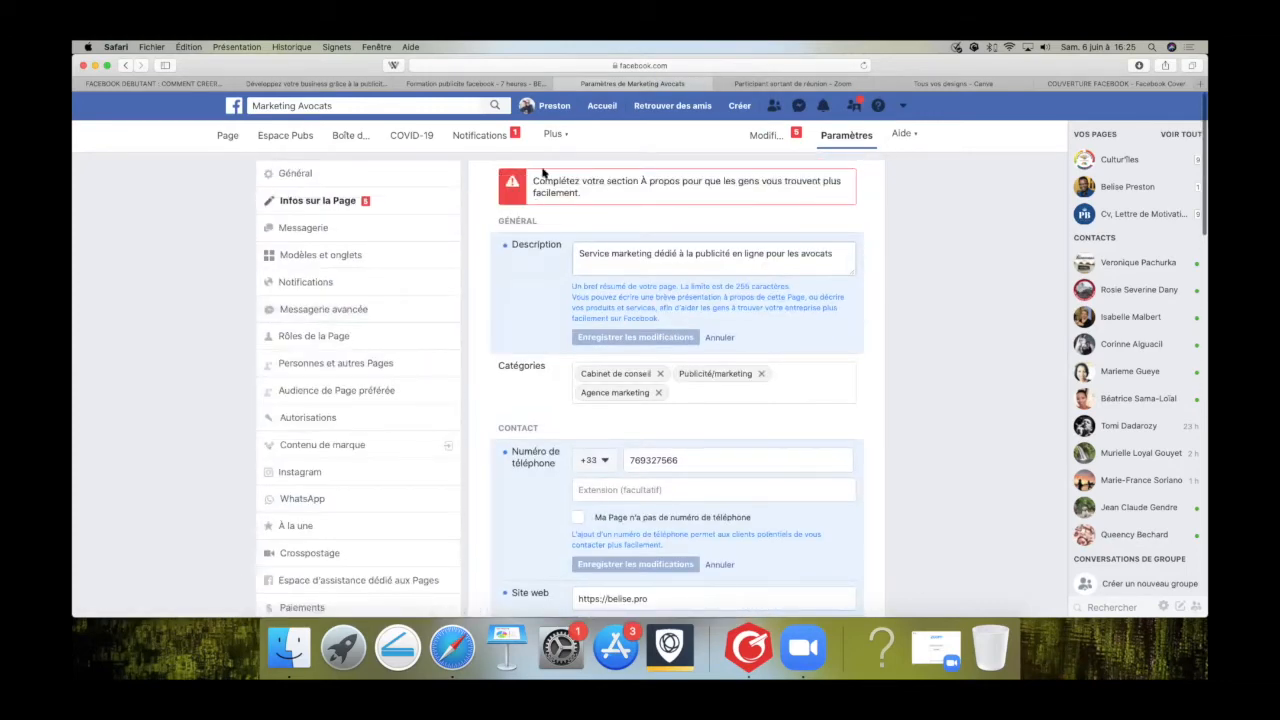
pyautogui.scroll(-2, 630, 410)
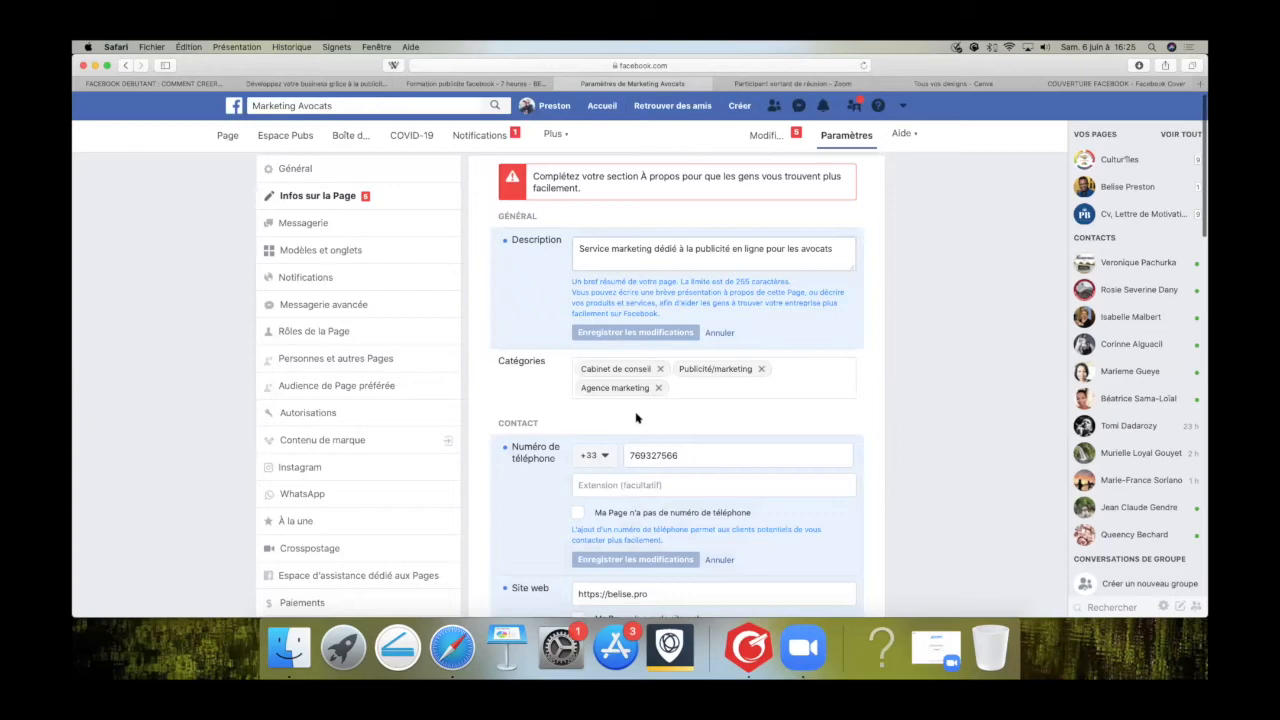
pyautogui.scroll(-10, 640, 420)
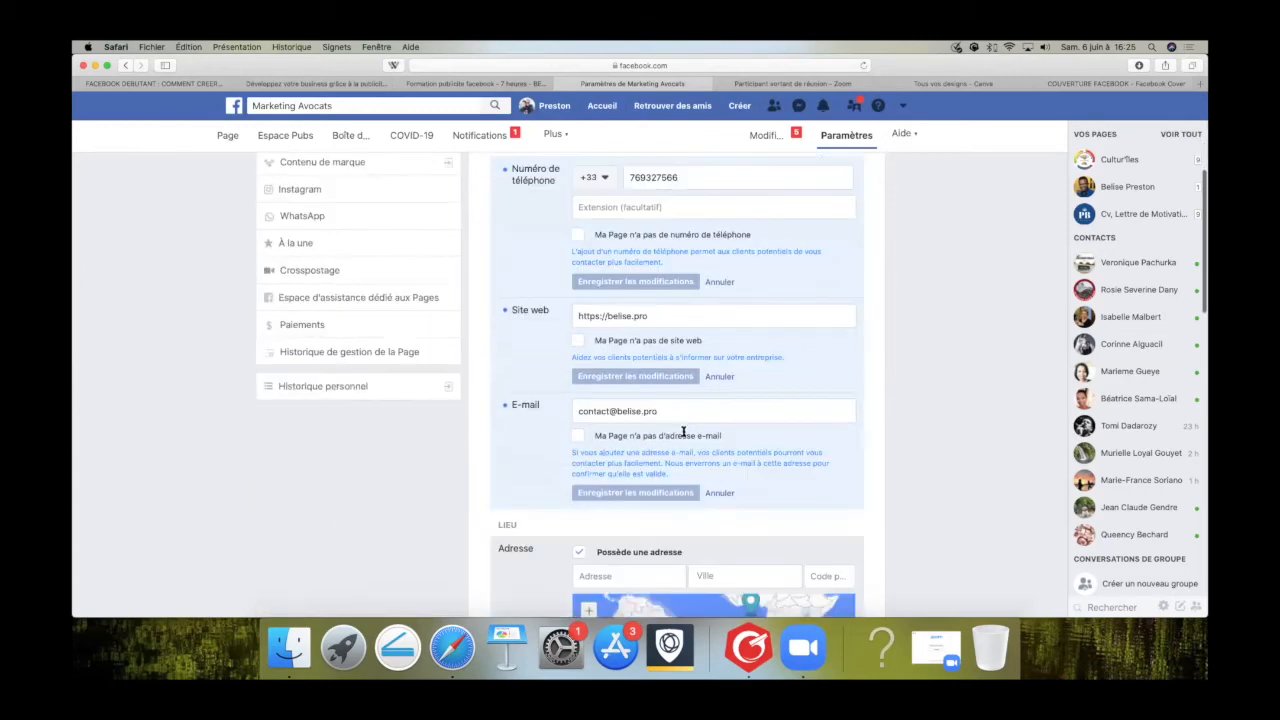
pyautogui.scroll(-5, 684, 436)
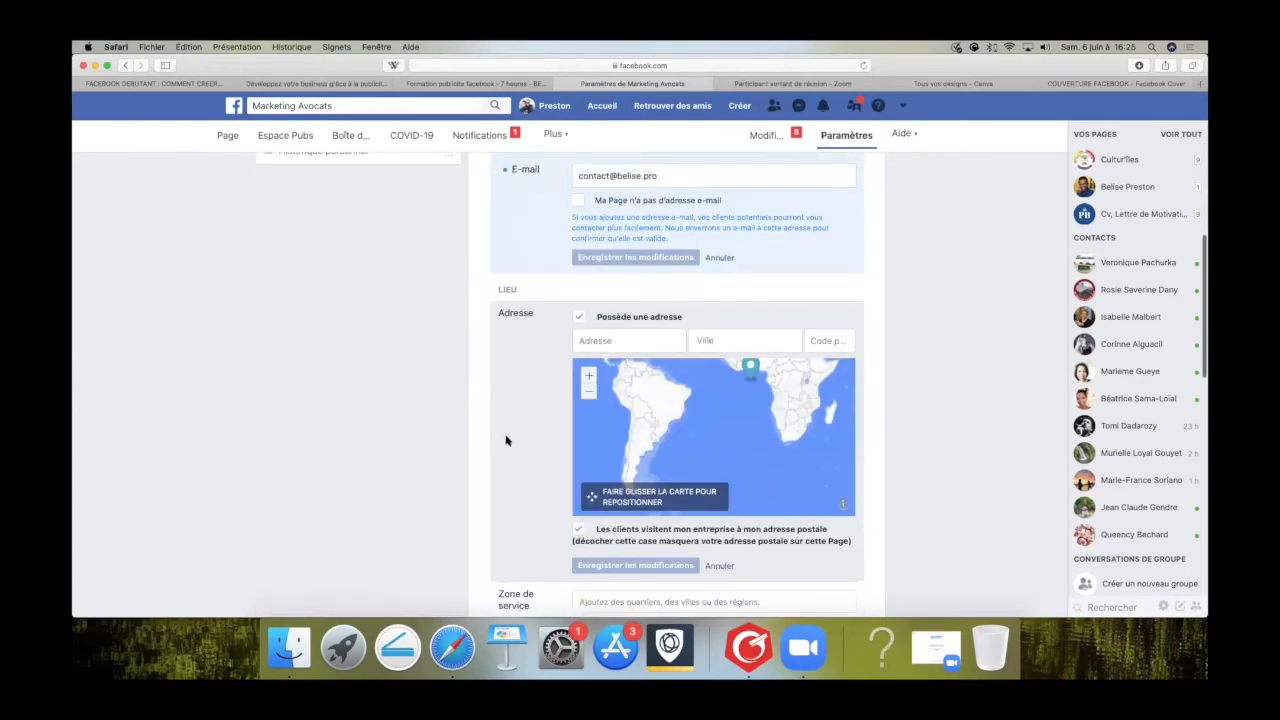
pyautogui.scroll(15, 430, 428)
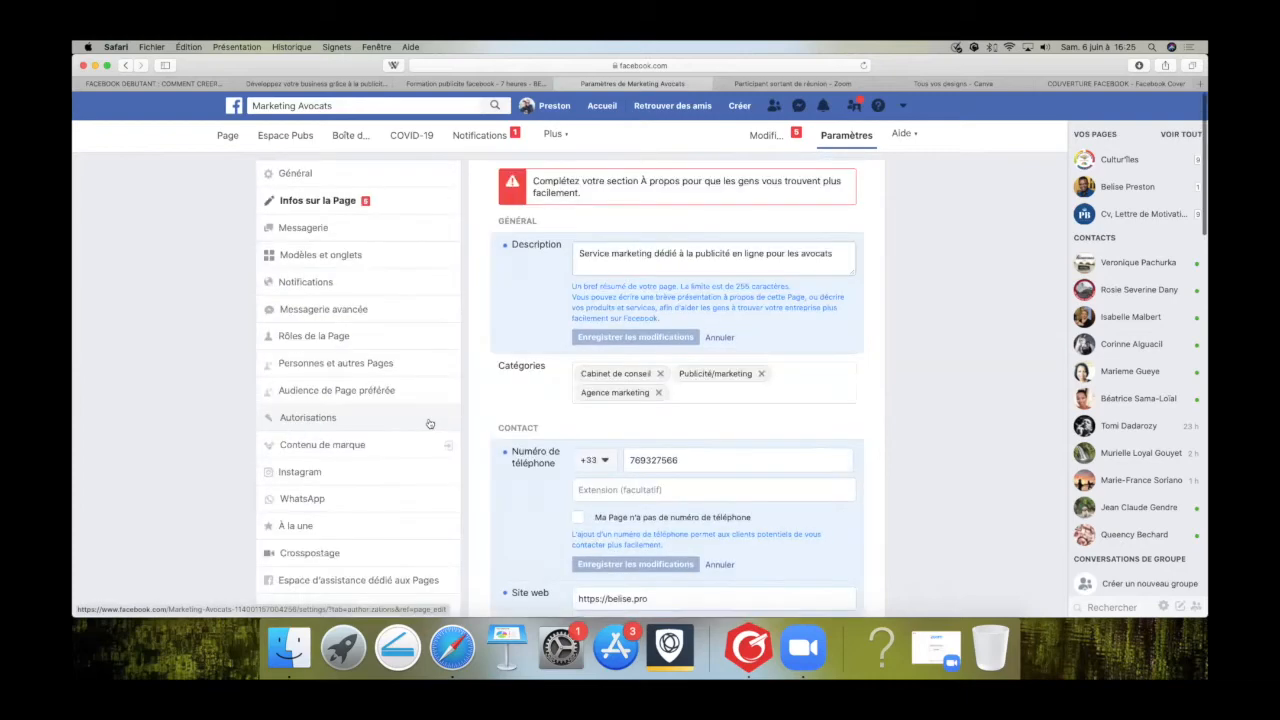
# Open the Page's Messagerie settings and enable Afficher un message de bienvenue for Messenger conversations
pyautogui.click(310, 230)
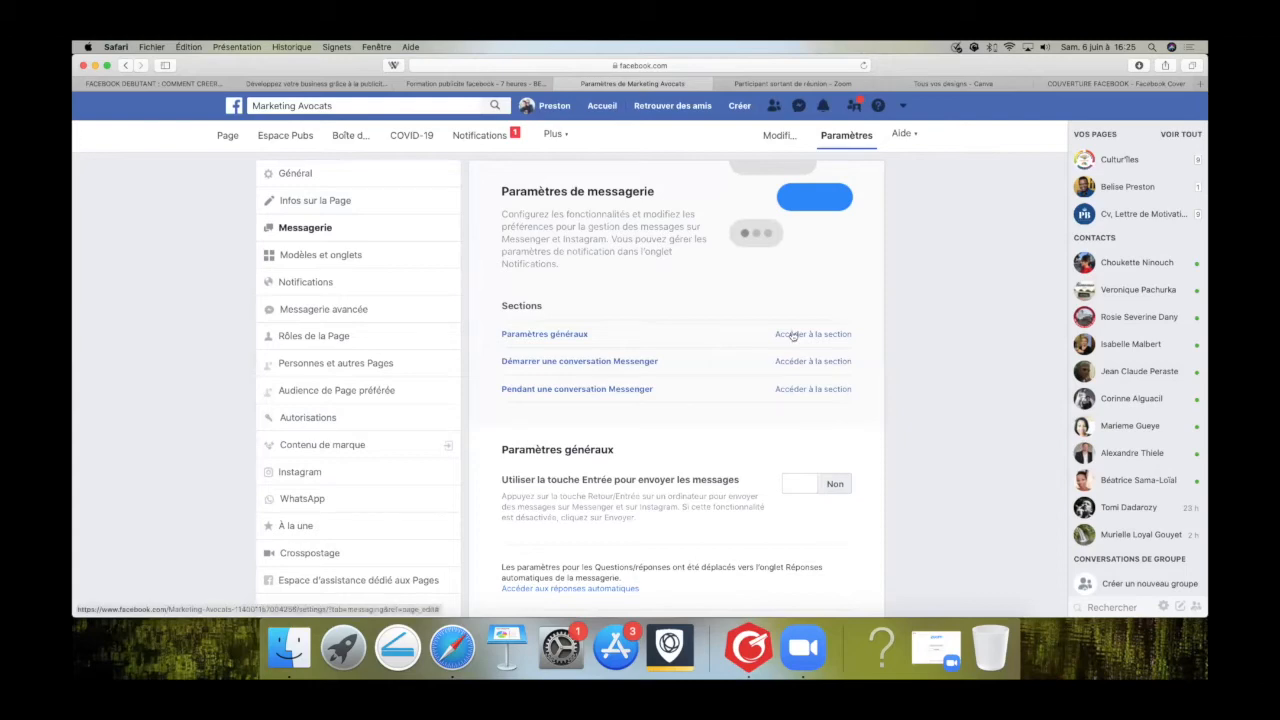
pyautogui.scroll(-5, 698, 358)
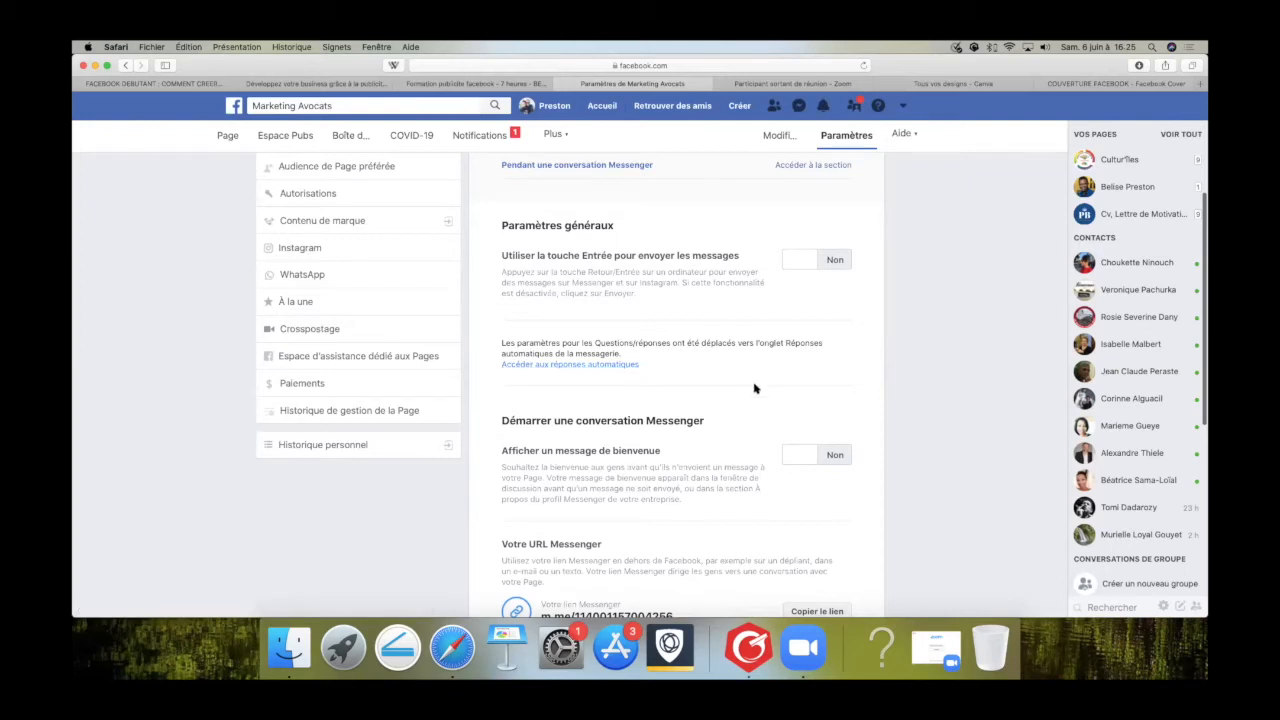
pyautogui.click(803, 452)
pyautogui.scroll(-1, 766, 423)
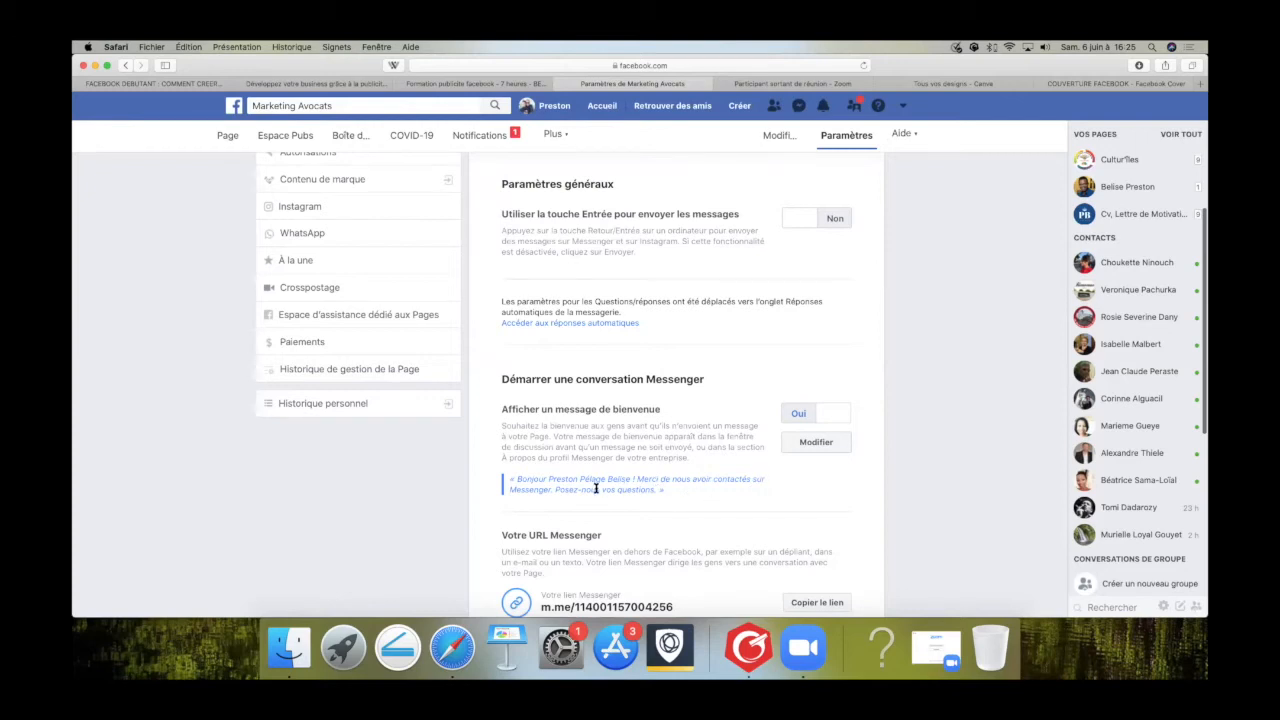
# Examine the welcome message's text and phone preview in its editor, and cancel the editing
pyautogui.click(810, 446)
pyautogui.scroll(-4, 690, 410)
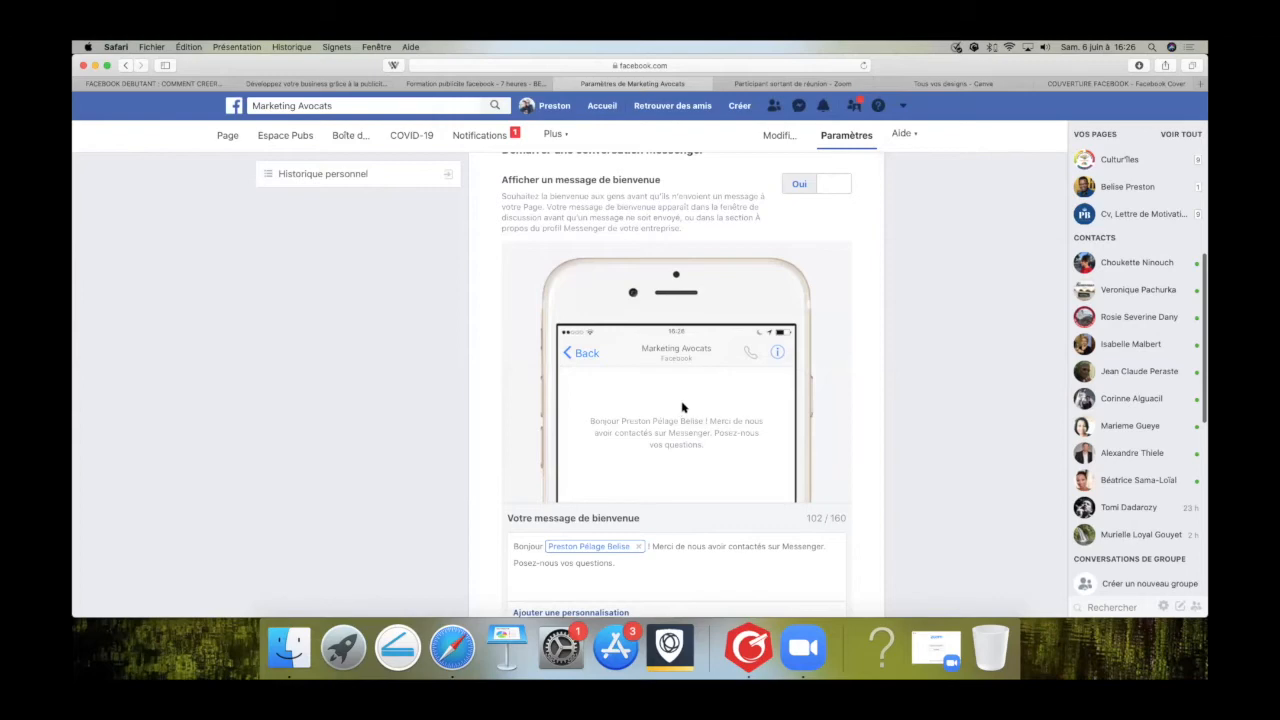
pyautogui.scroll(2, 705, 365)
pyautogui.scroll(-3, 776, 457)
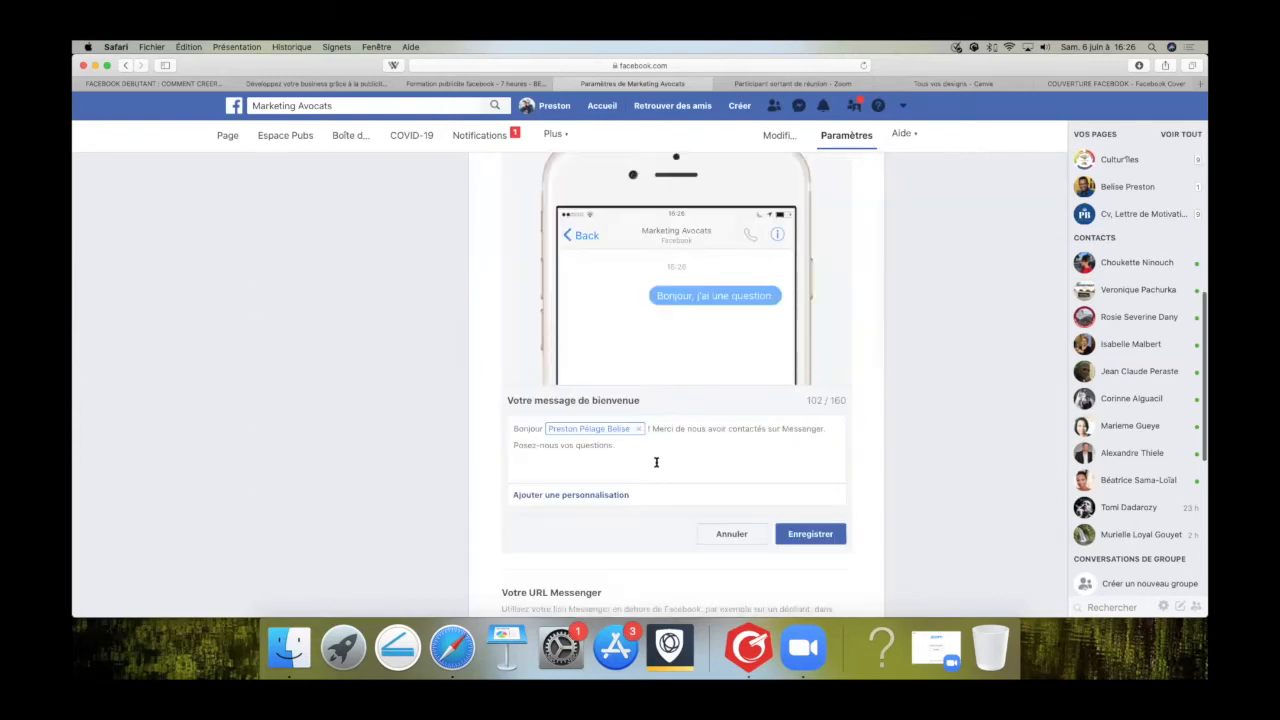
pyautogui.click(729, 531)
pyautogui.scroll(4, 712, 470)
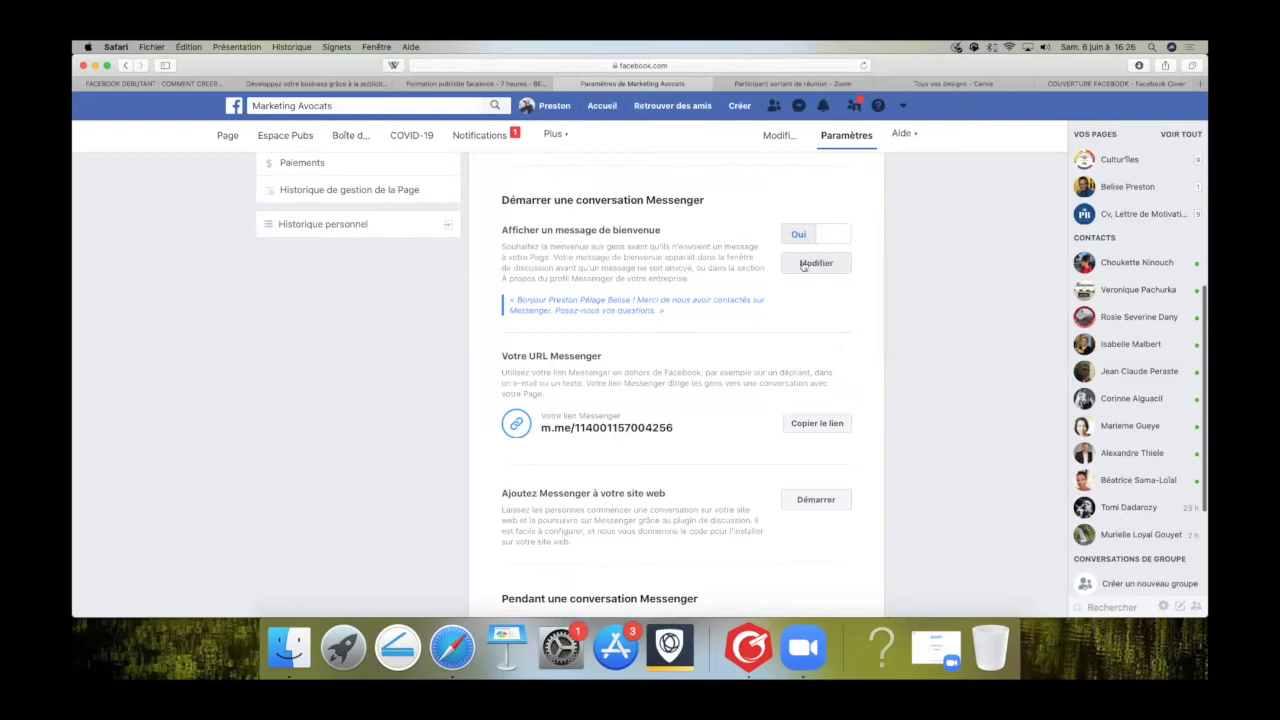
pyautogui.click(805, 264)
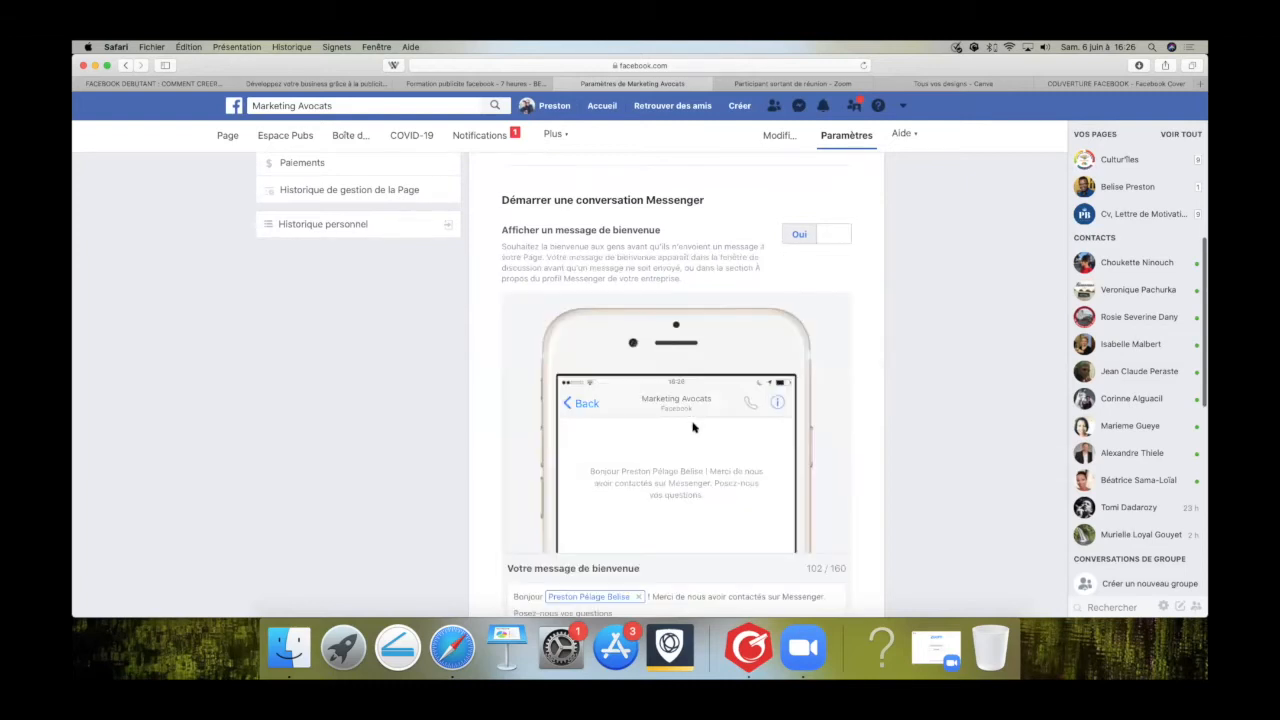
pyautogui.scroll(-3, 692, 425)
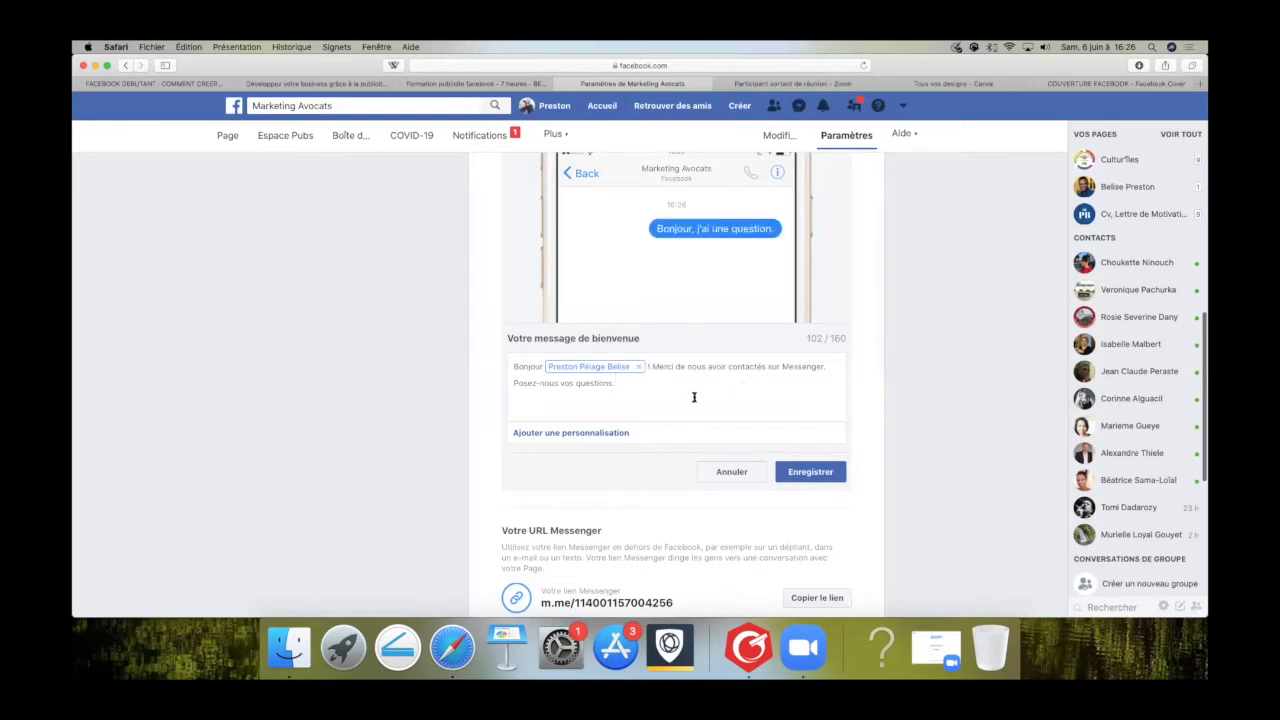
pyautogui.click(737, 469)
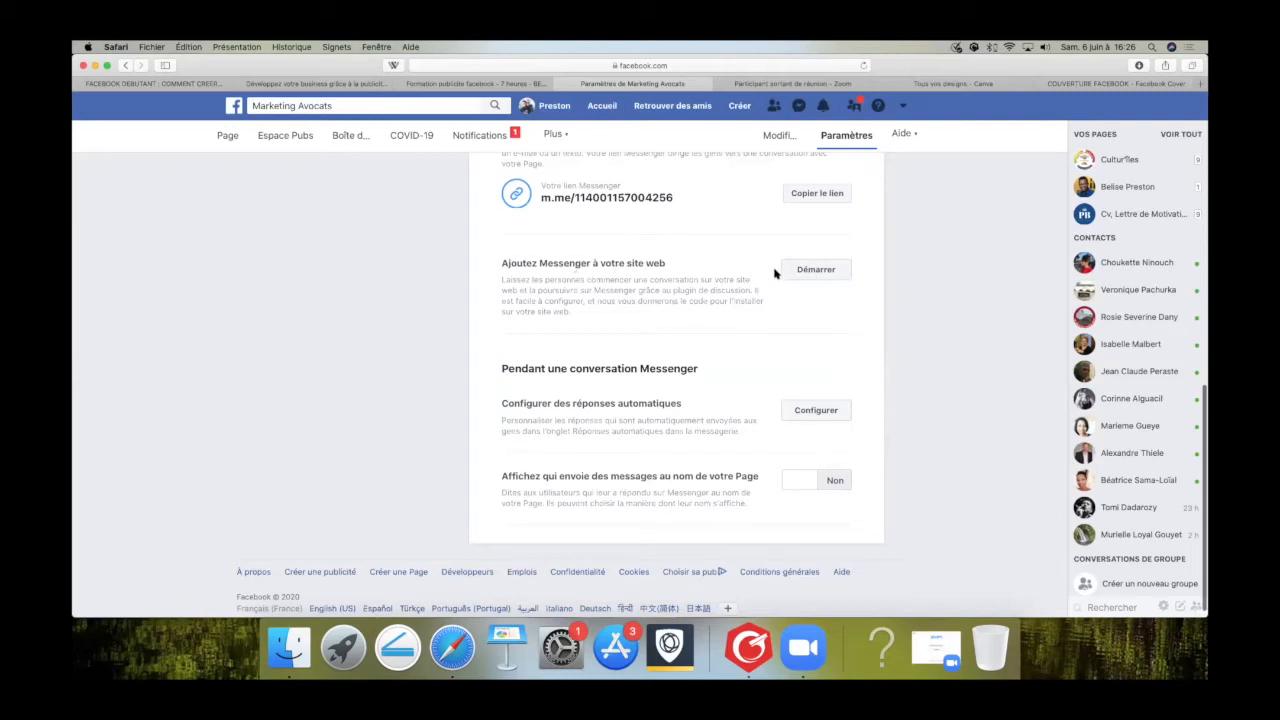
# View the introduction to the website chat plugin and enable Réponse automatique in the Page's automated responses
pyautogui.click(812, 272)
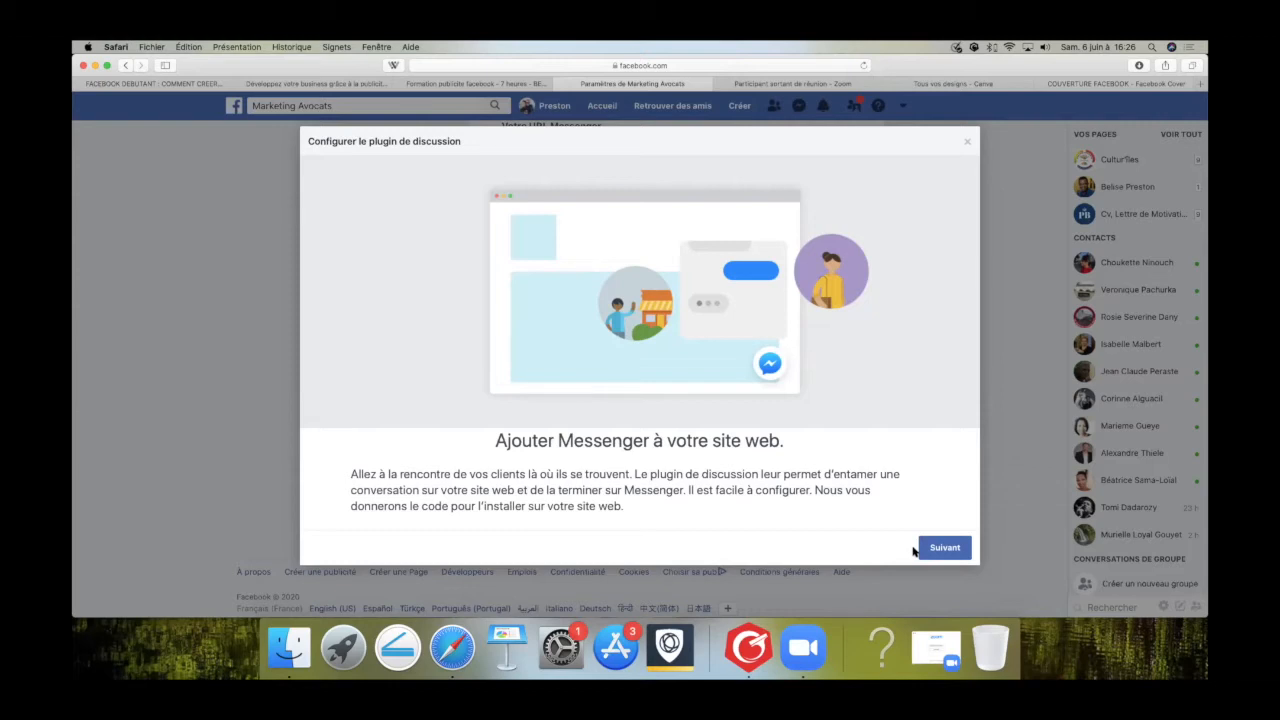
pyautogui.click(967, 142)
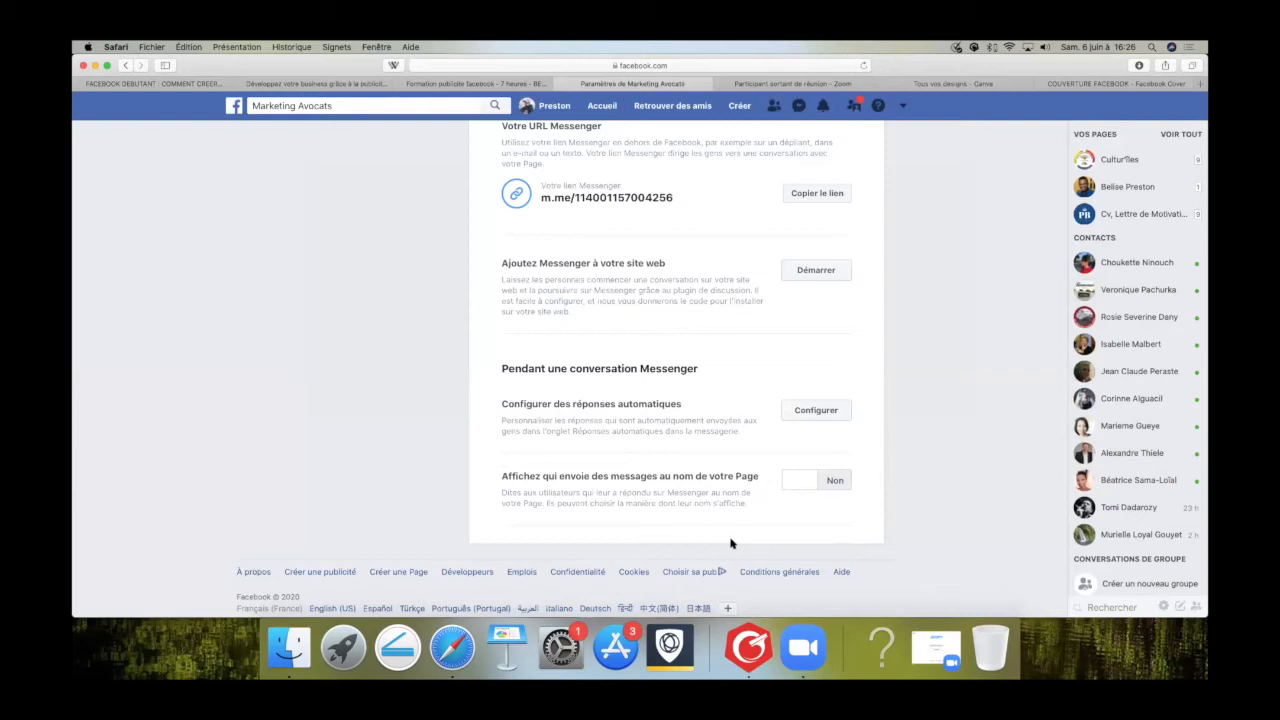
pyautogui.click(818, 410)
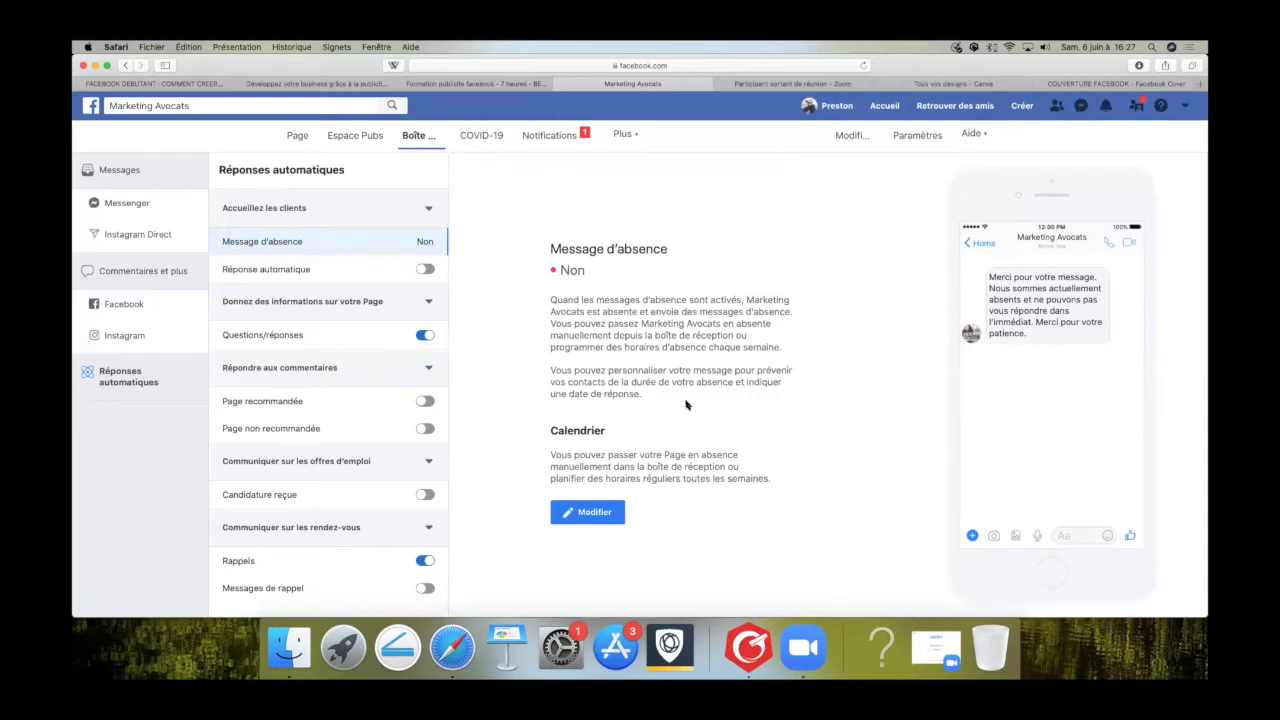
pyautogui.click(428, 269)
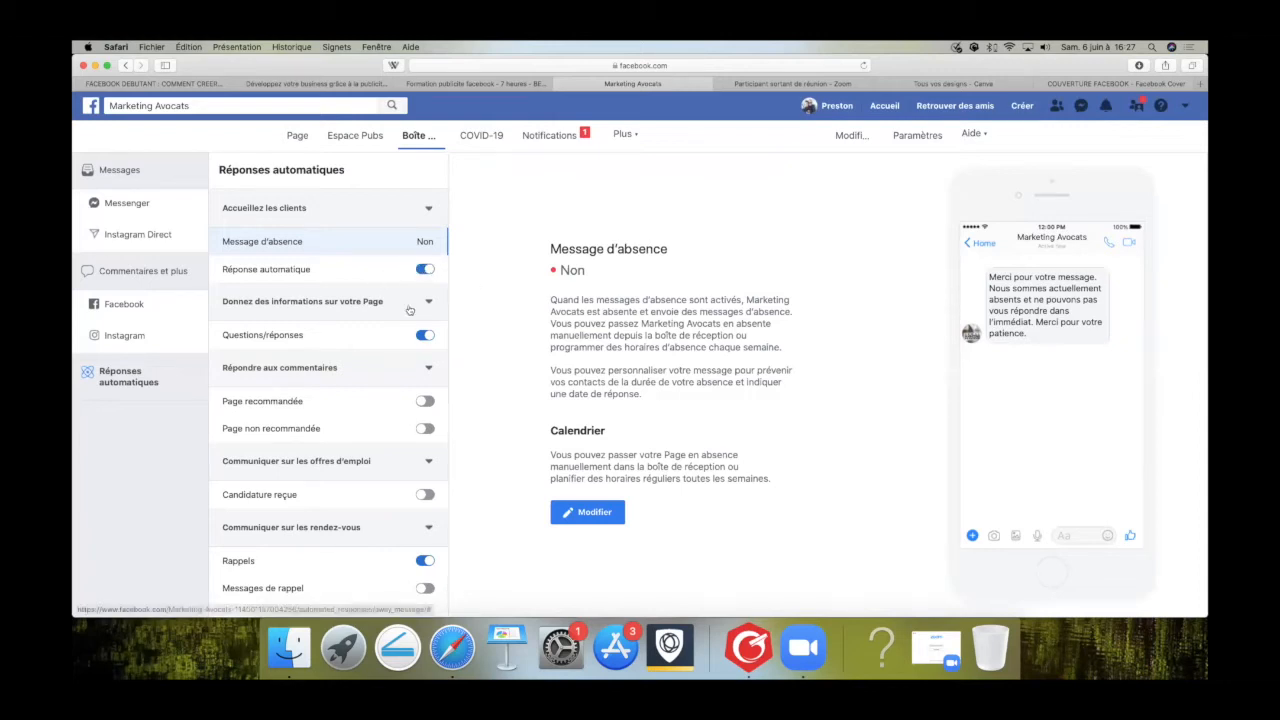
# Personalise the Message d'absence with the Prénom du destinataire, Site web and Numéro de téléphone fields before the text
pyautogui.click(598, 512)
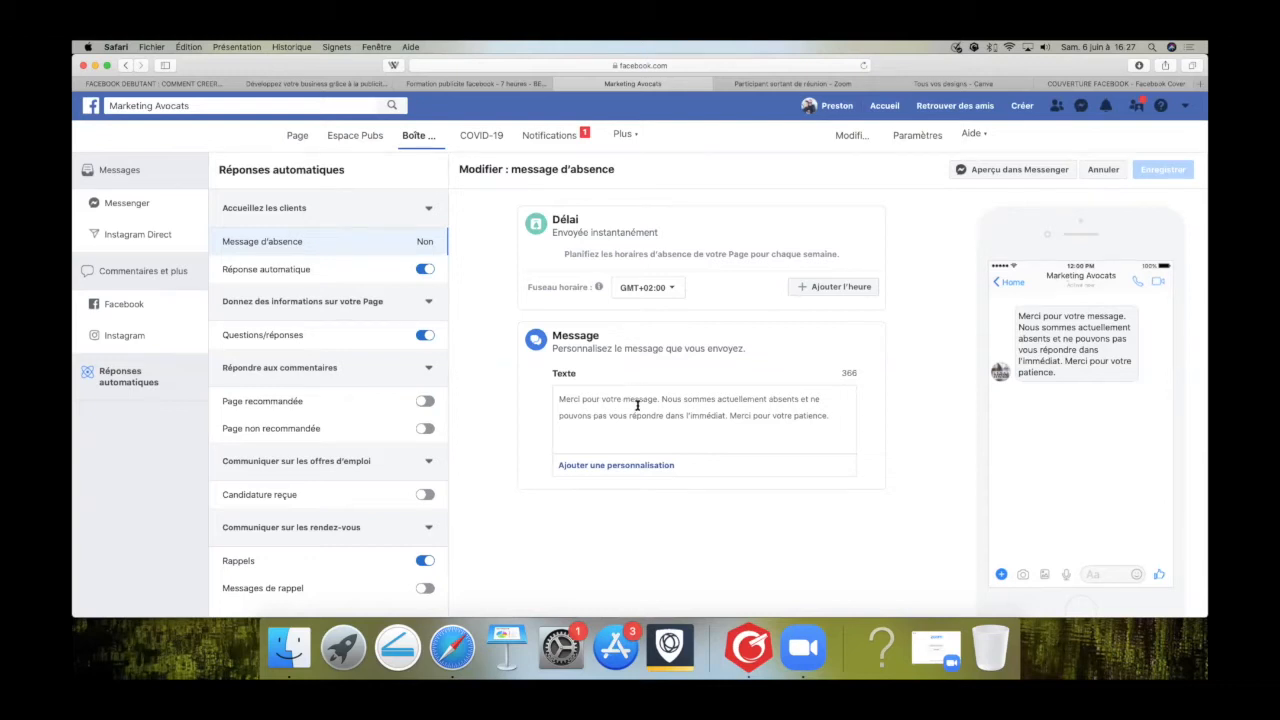
pyautogui.click(617, 465)
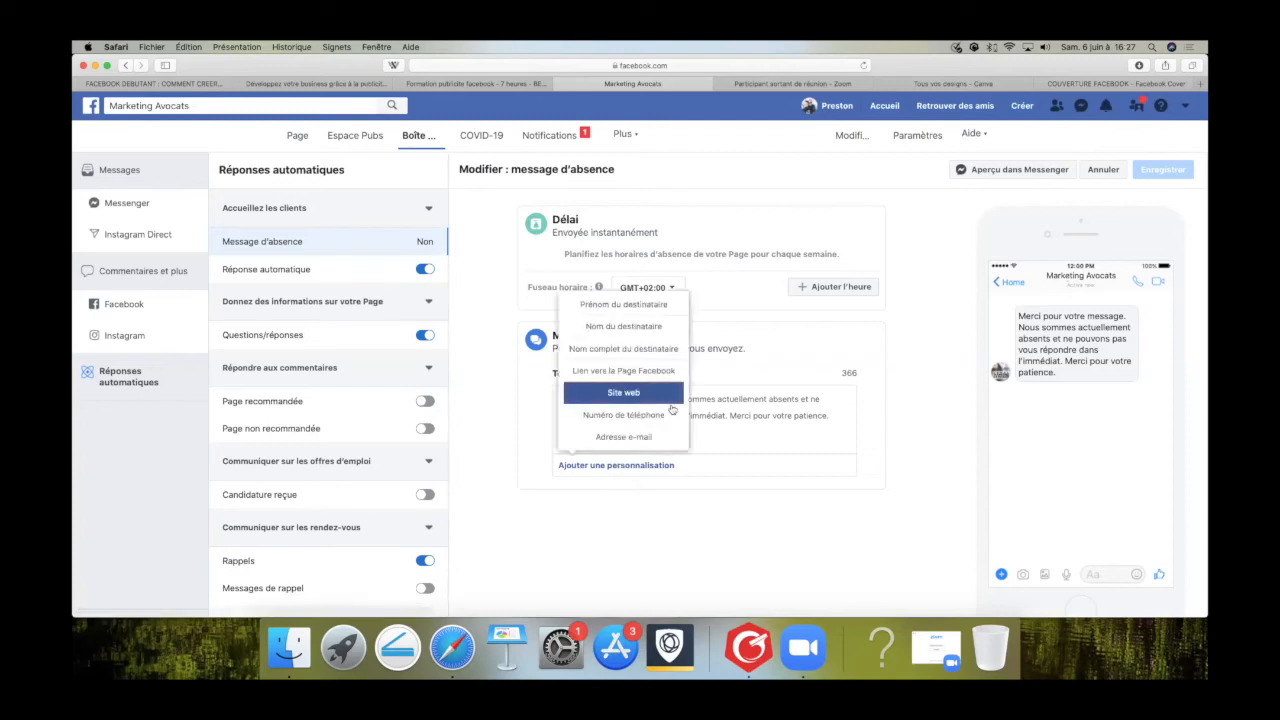
pyautogui.click(620, 304)
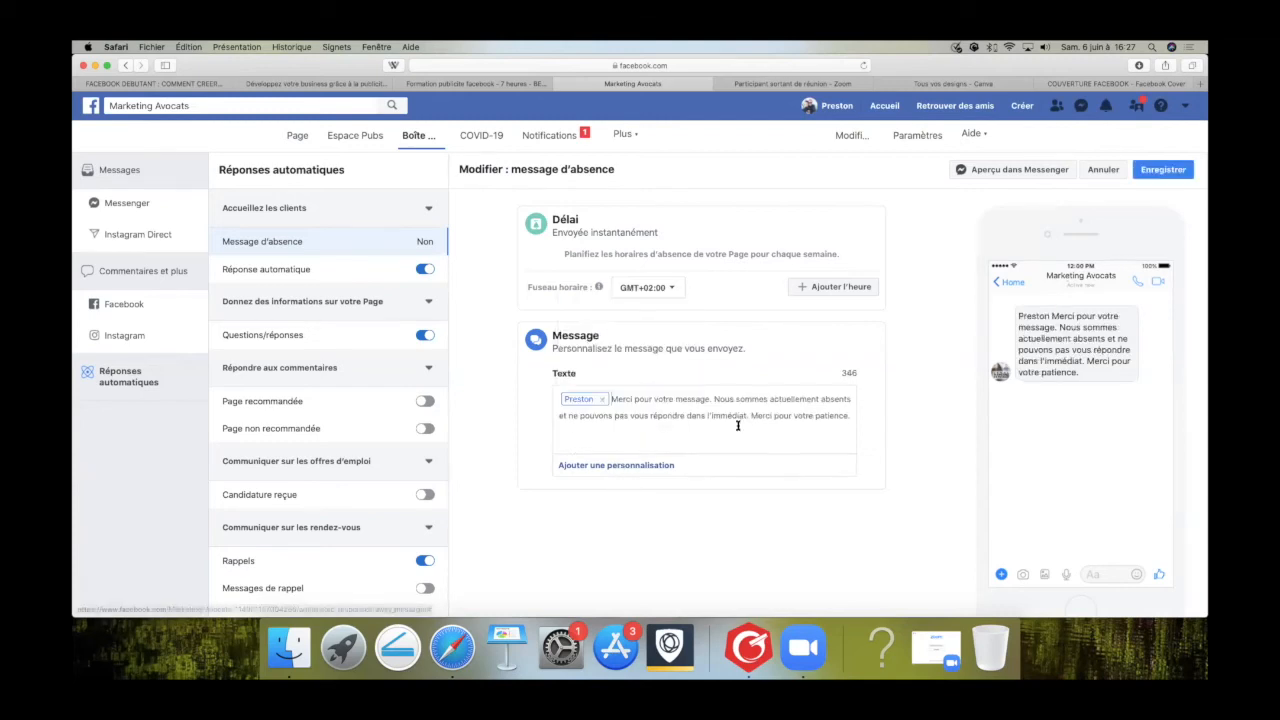
pyautogui.click(626, 466)
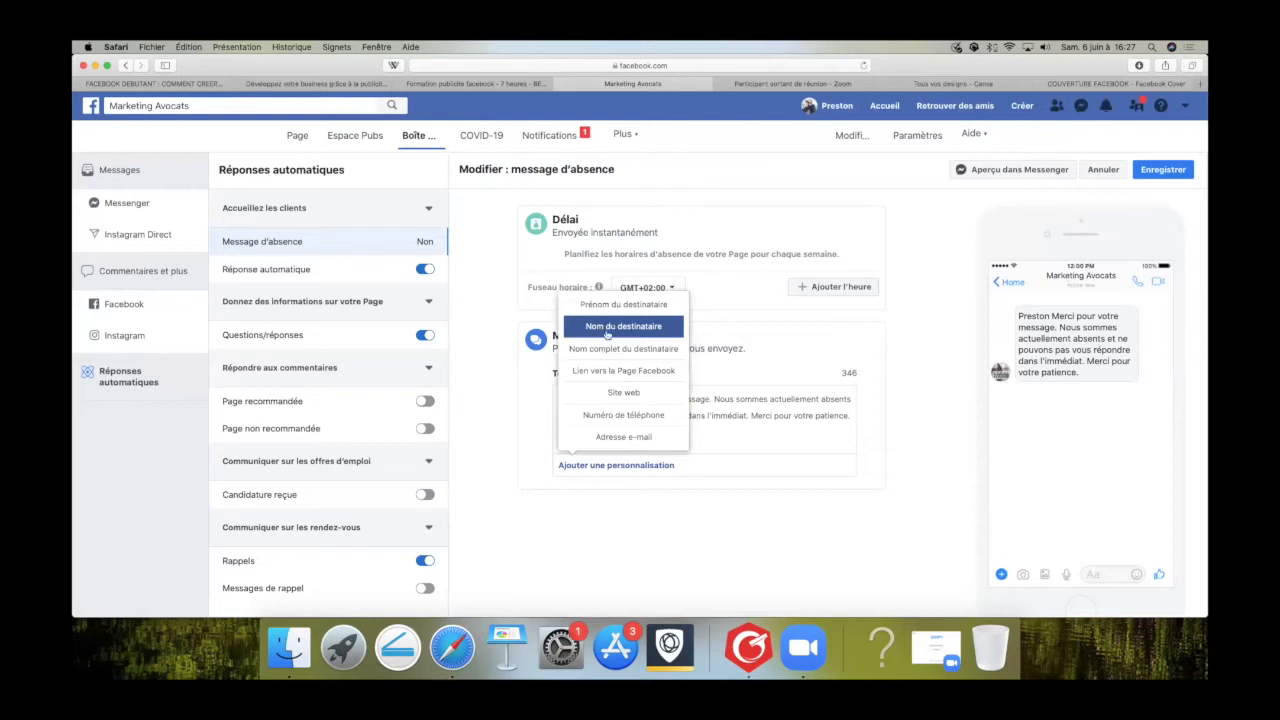
pyautogui.click(627, 393)
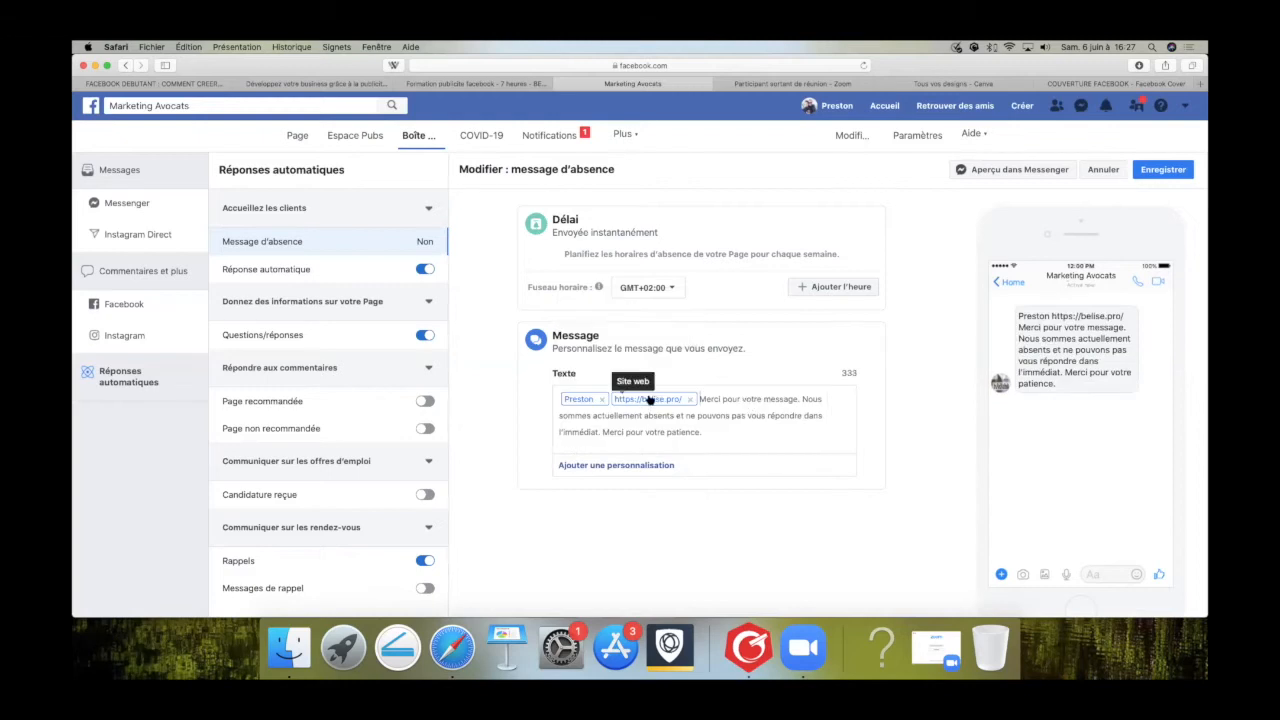
pyautogui.click(650, 465)
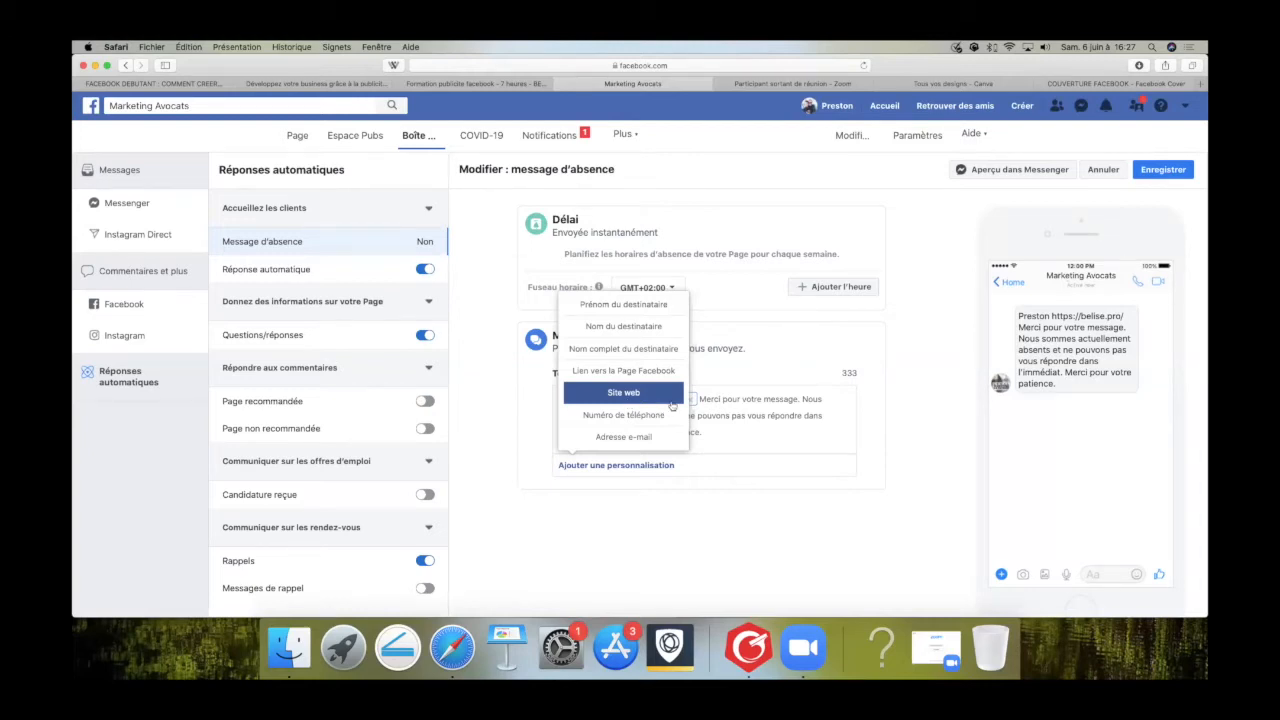
pyautogui.click(658, 416)
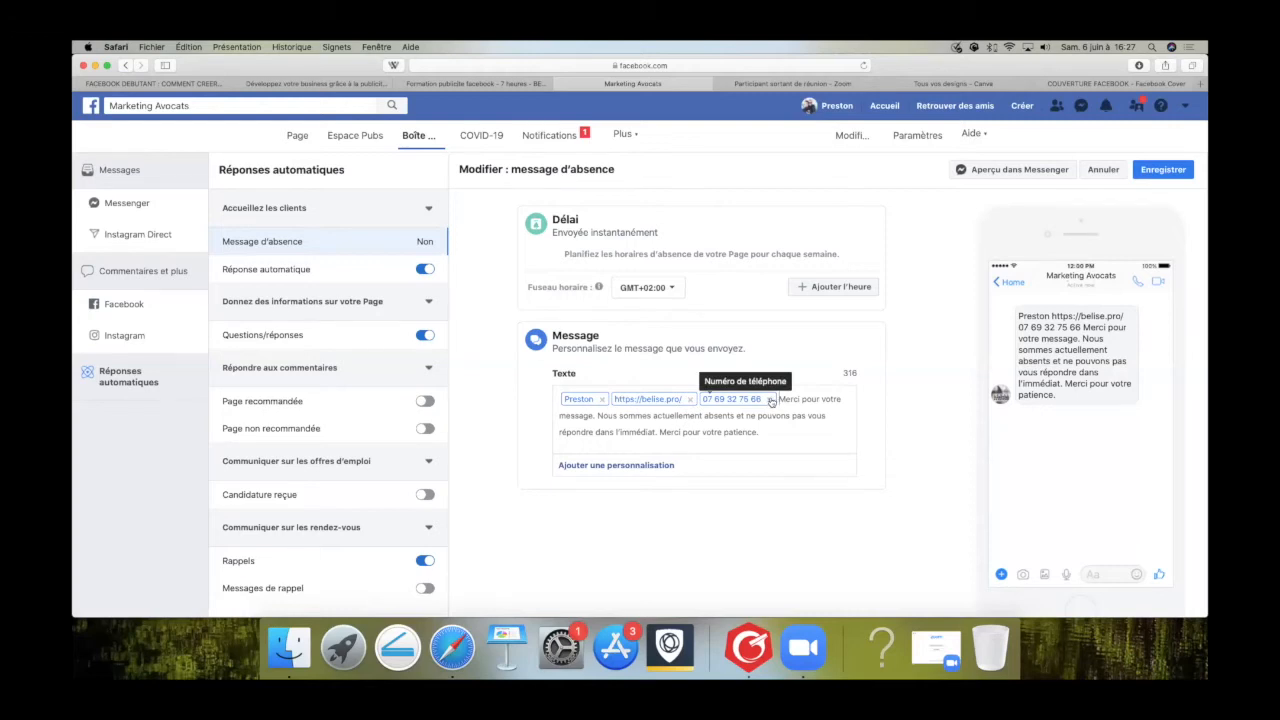
# Remove the Numéro de téléphone field from the Message d'absence text and view the other available personalisation fields
pyautogui.click(771, 399)
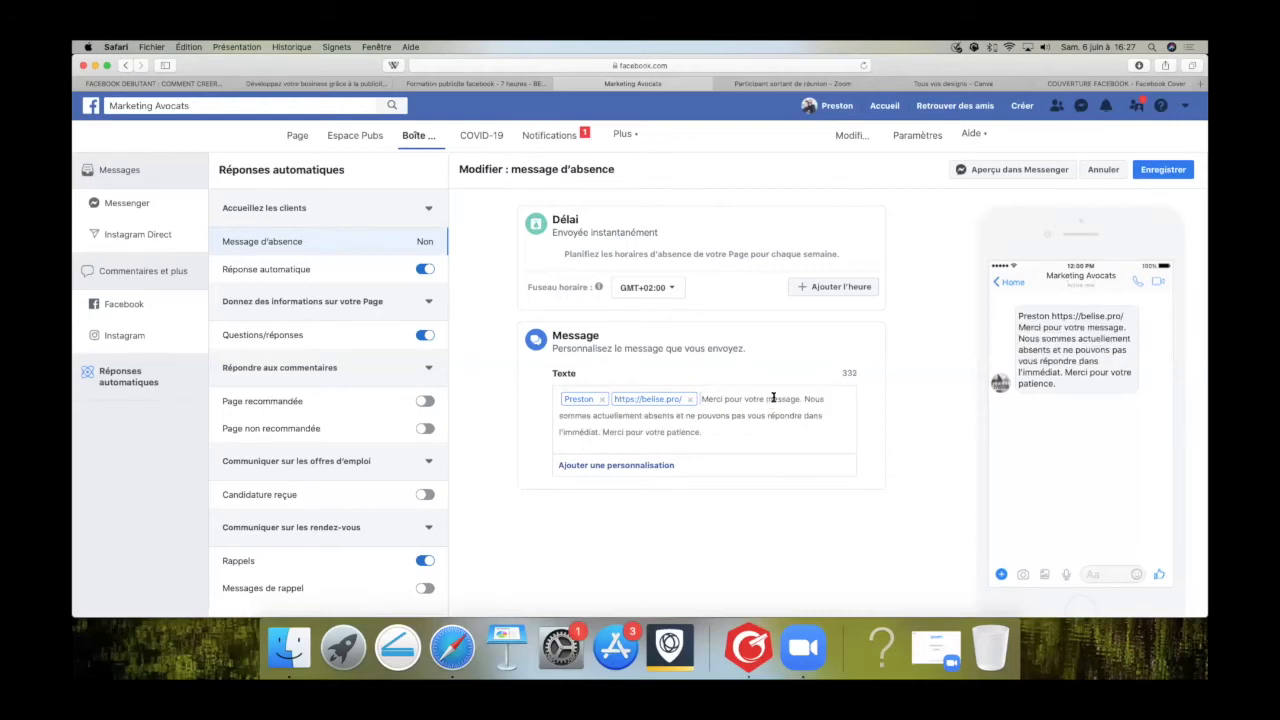
pyautogui.click(645, 466)
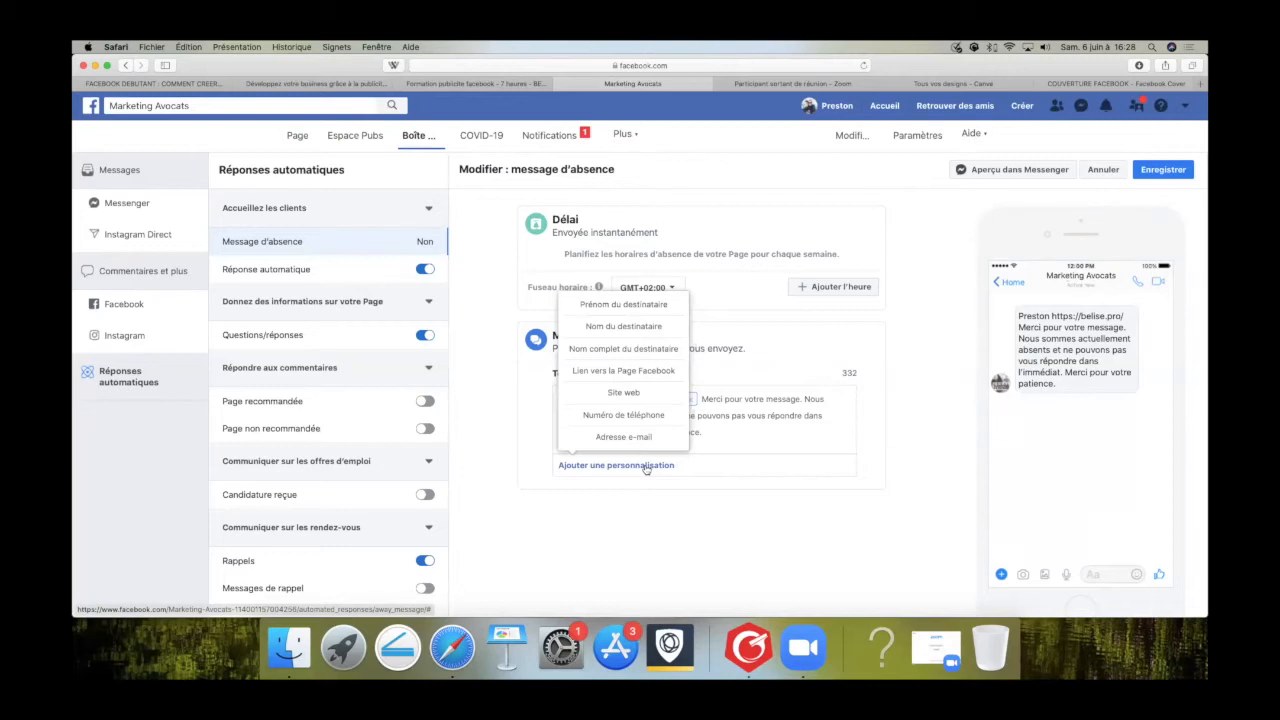
pyautogui.click(798, 381)
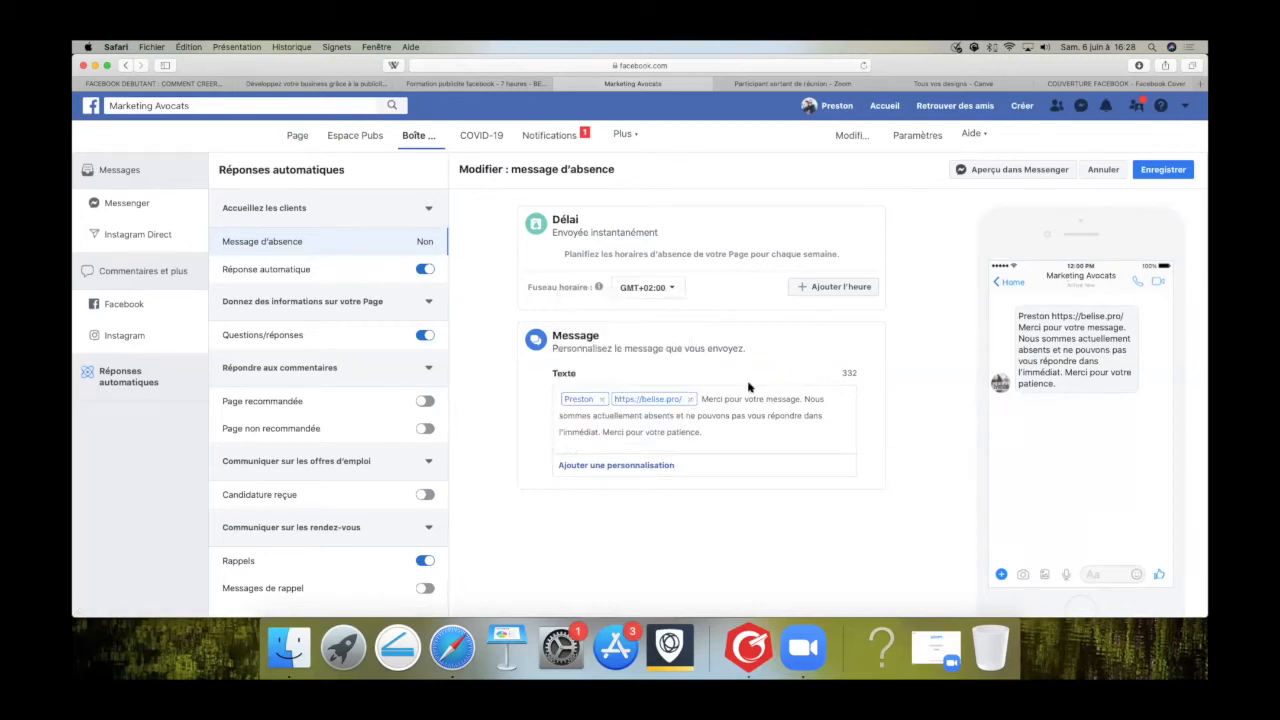
pyautogui.scroll(-1, 780, 403)
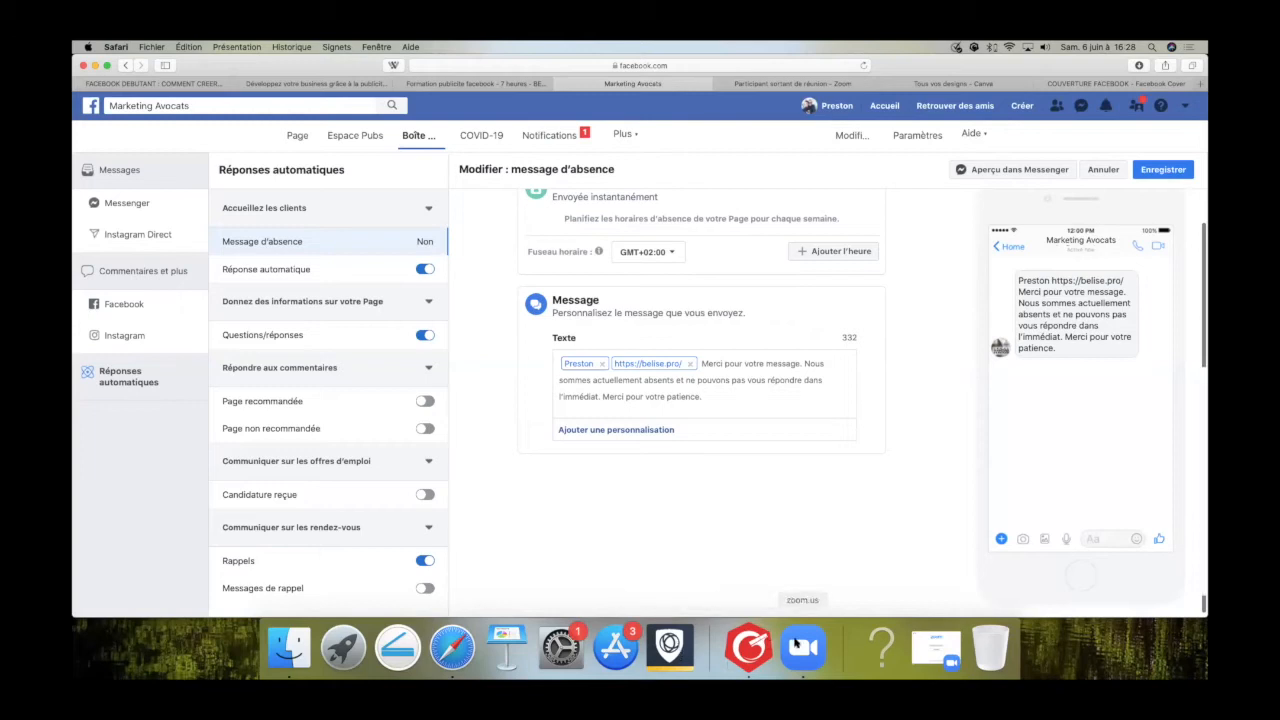
pyautogui.click(803, 648)
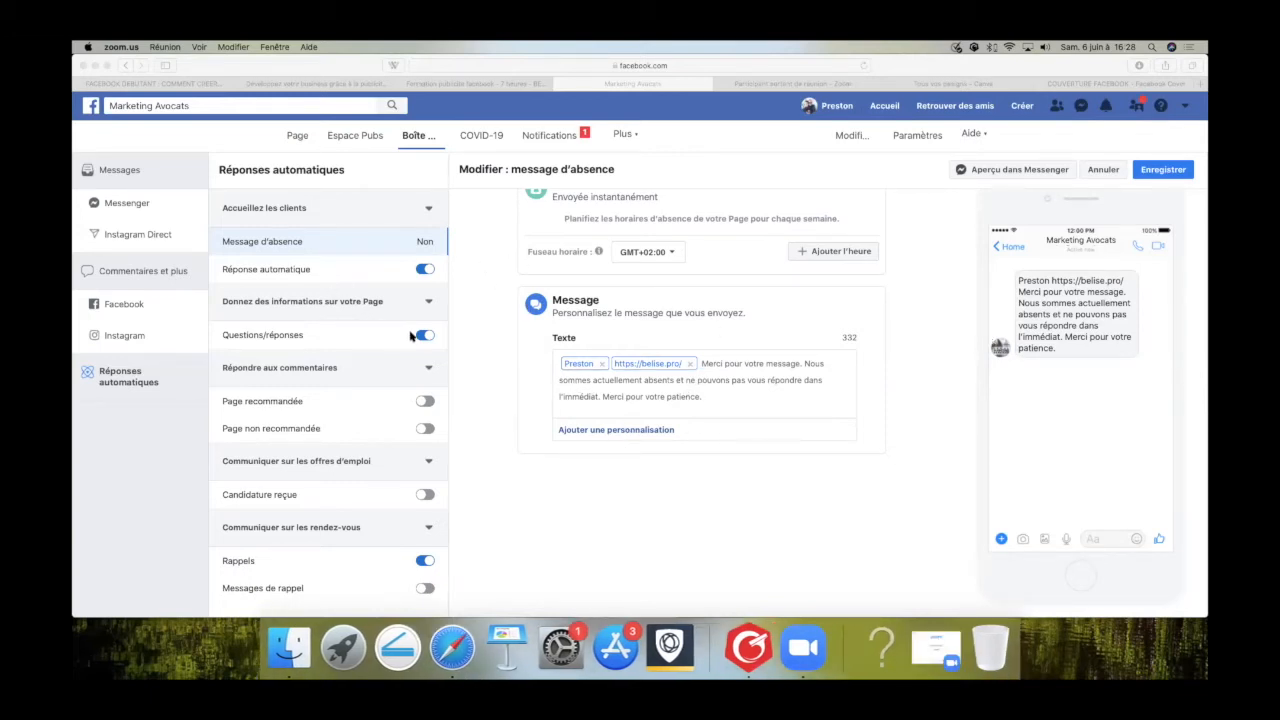
# Collapse the Répondre aux commentaires section and view the overviews of Message d'absence and Réponse automatique
pyautogui.click(312, 370)
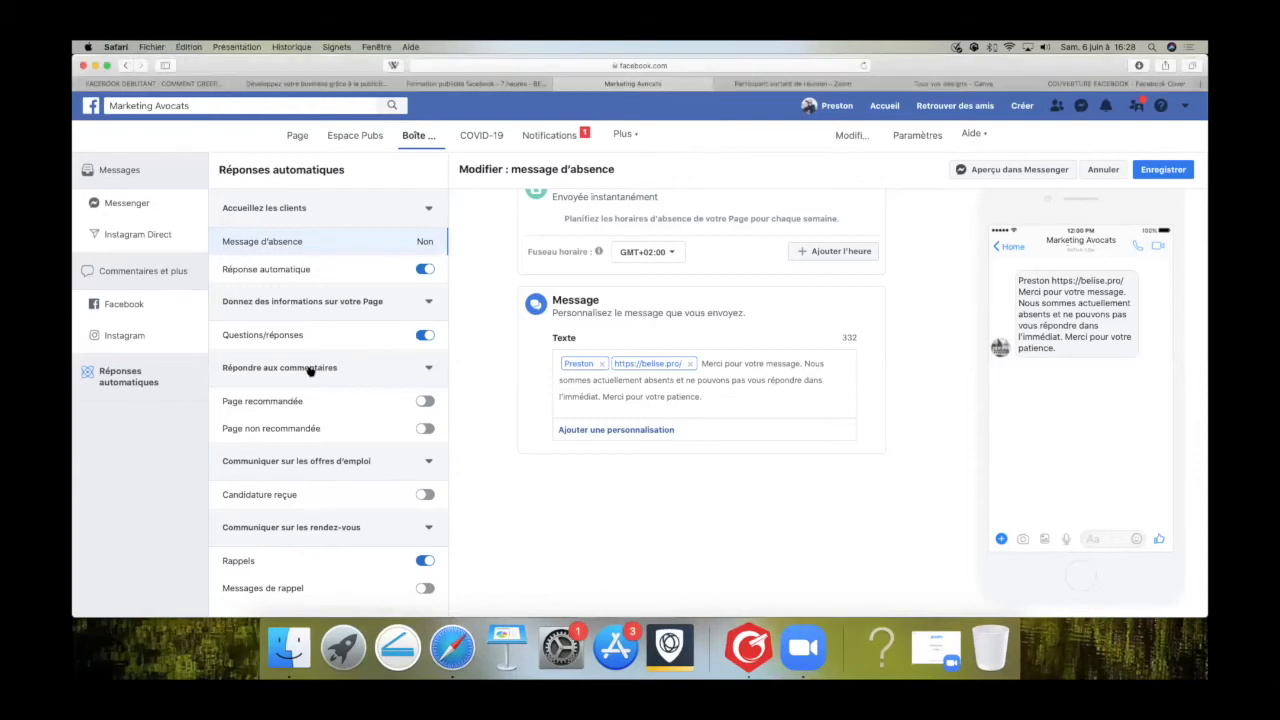
pyautogui.click(348, 371)
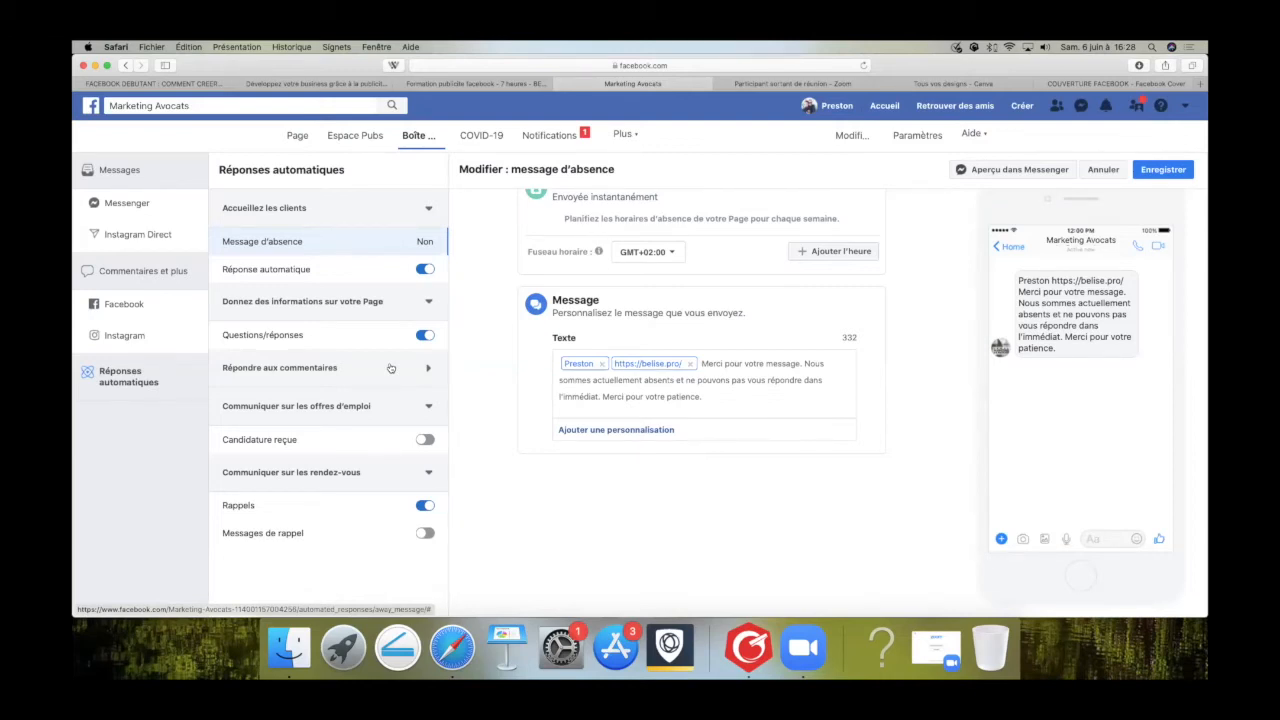
pyautogui.click(300, 241)
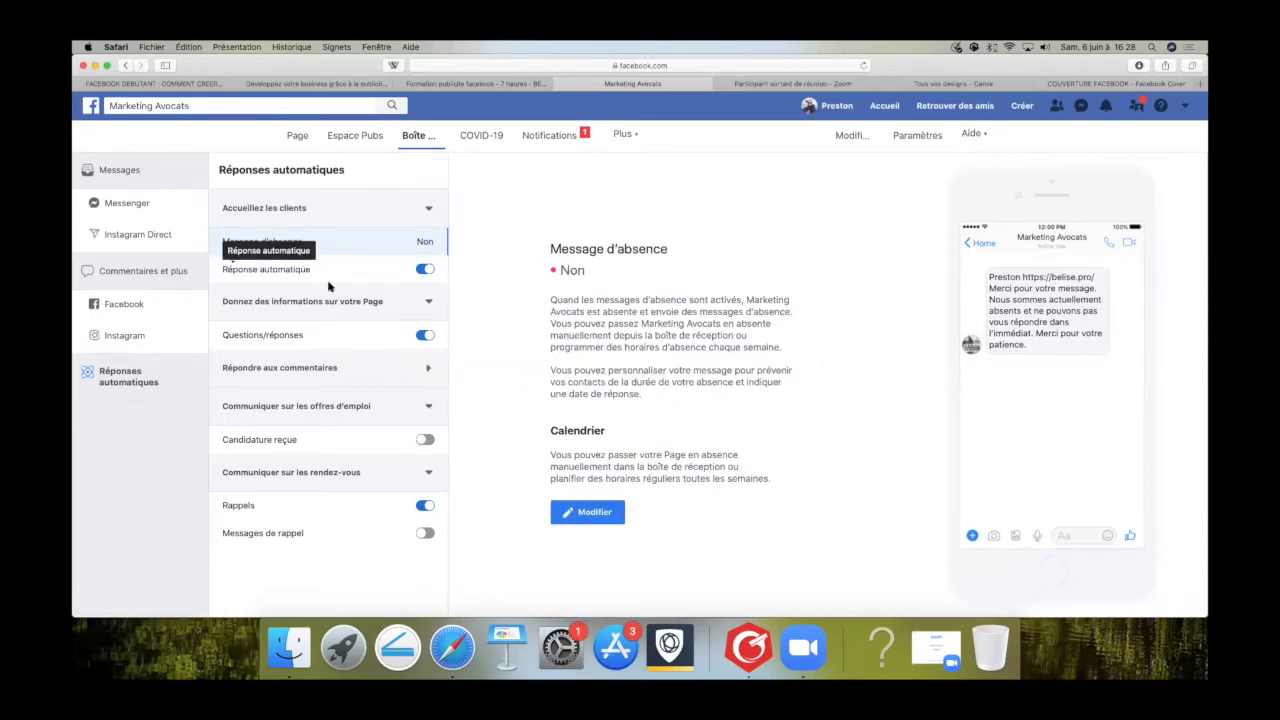
pyautogui.click(305, 269)
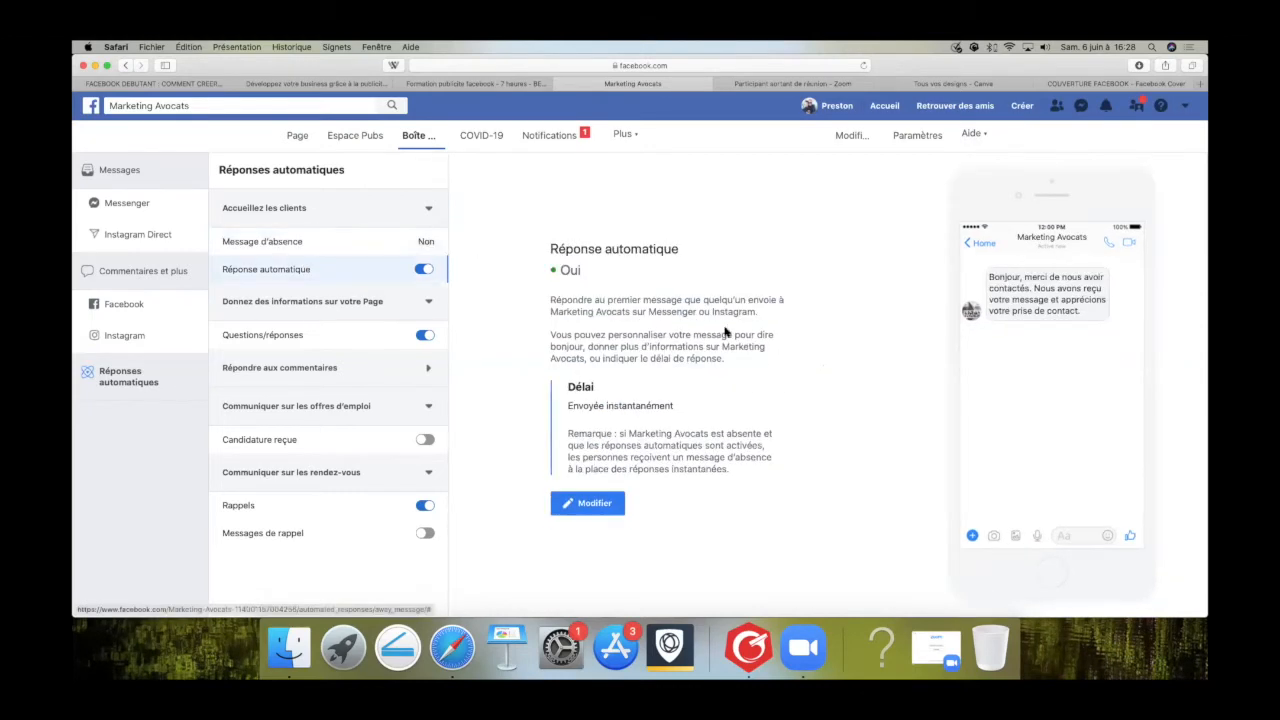
# Open Questions/réponses for editing and add a first question to it
pyautogui.click(318, 303)
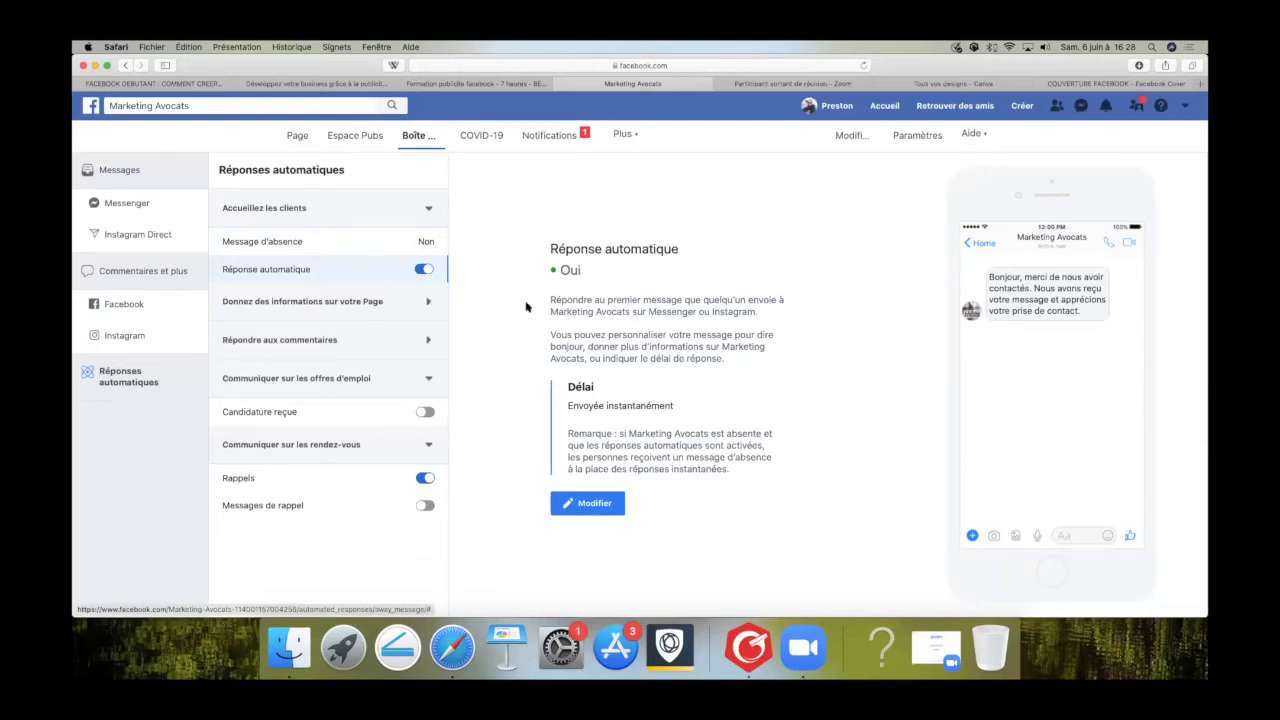
pyautogui.click(342, 302)
pyautogui.click(290, 337)
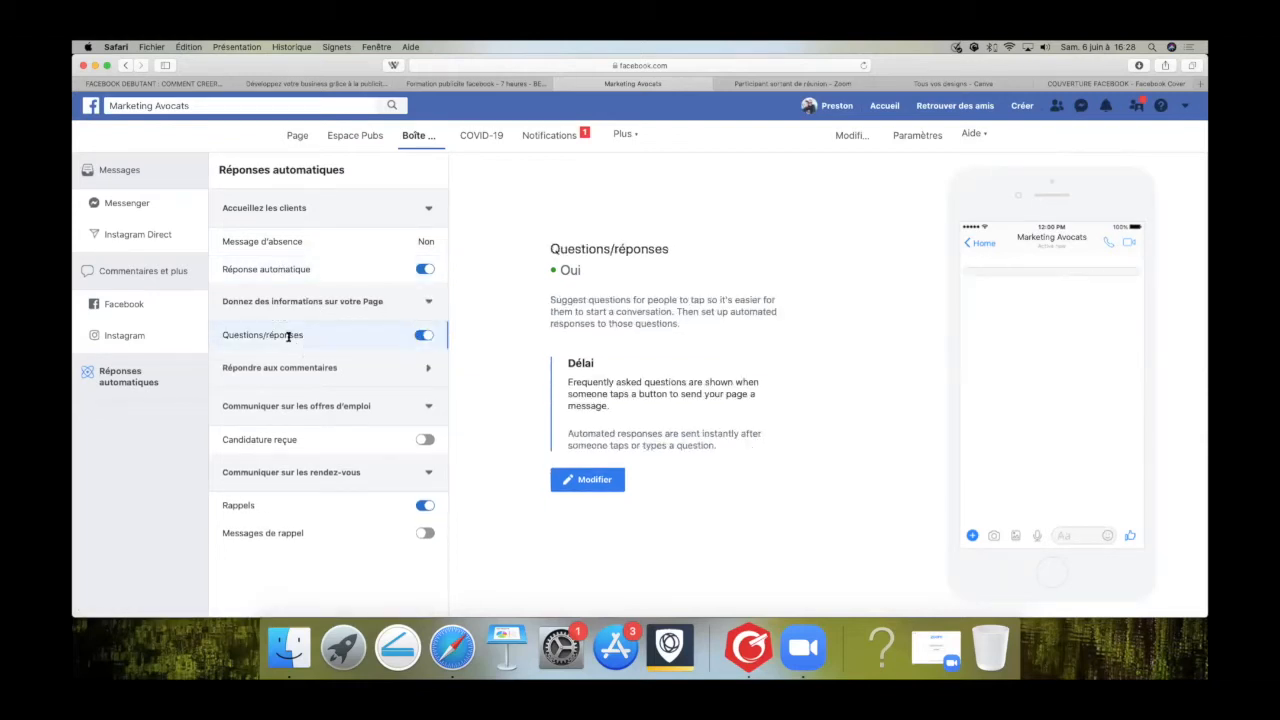
pyautogui.click(618, 481)
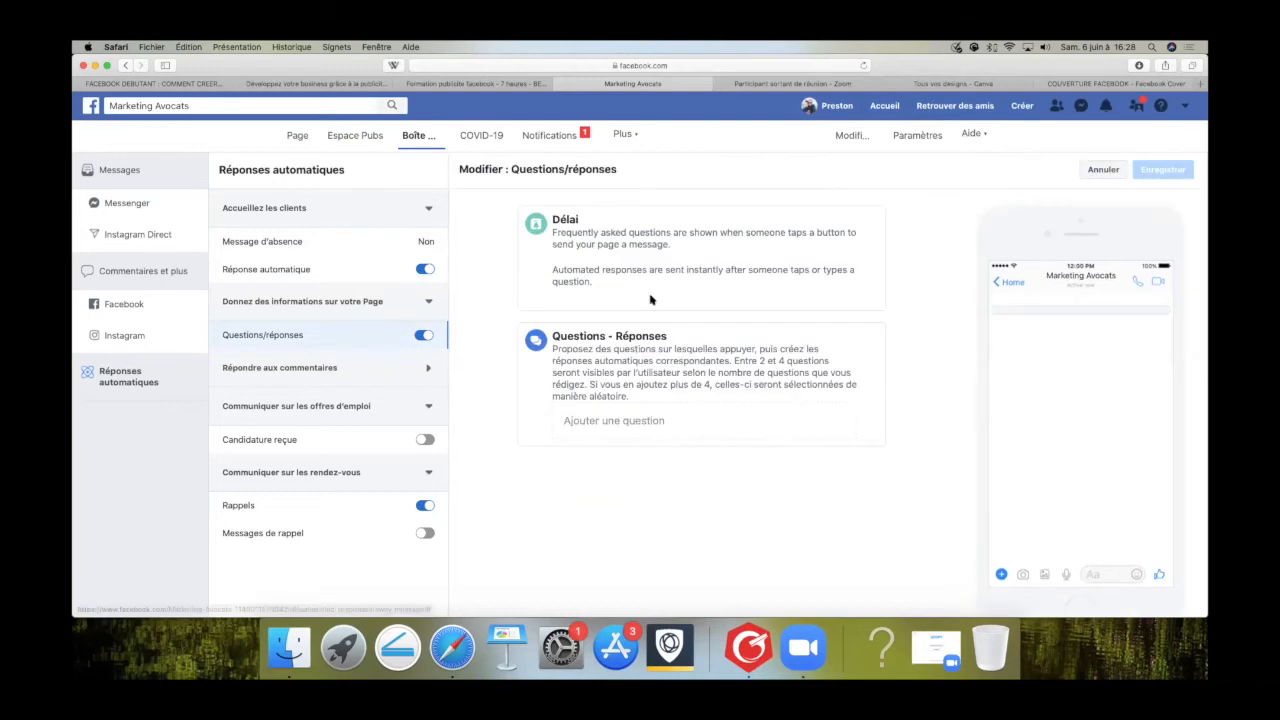
pyautogui.click(614, 421)
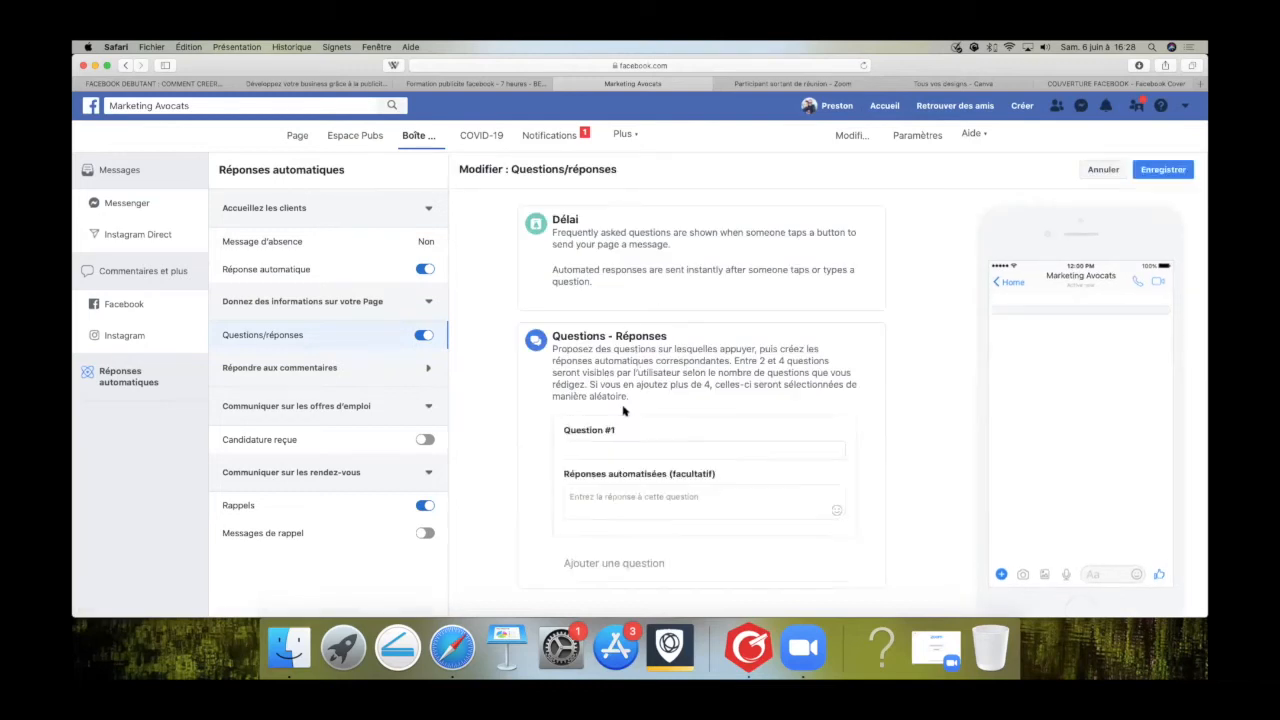
pyautogui.click(594, 454)
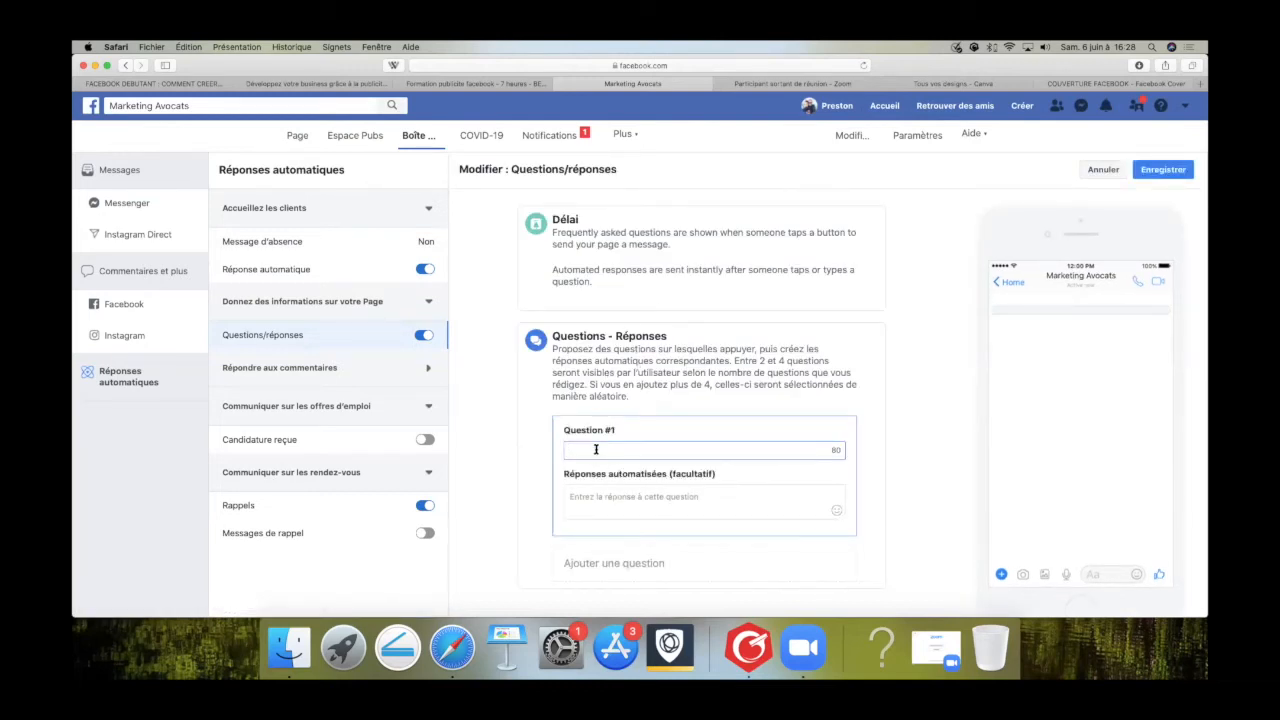
pyautogui.write('A quell')
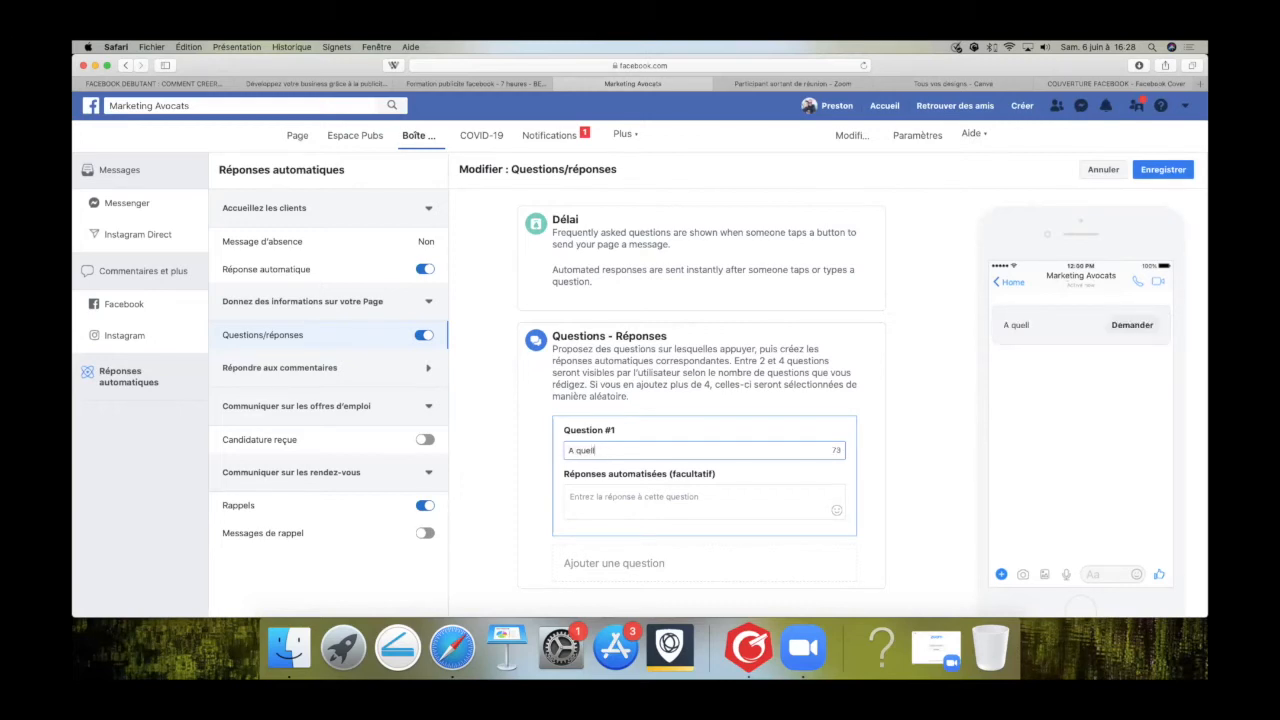
pyautogui.write('e')
pyautogui.press('BackSpace')
pyautogui.press('BackSpace')
pyautogui.press('BackSpace')
pyautogui.press('BackSpace')
pyautogui.press('BackSpace')
pyautogui.press('BackSpace')
pyautogui.press('BackSpace')
pyautogui.press('BackSpace')
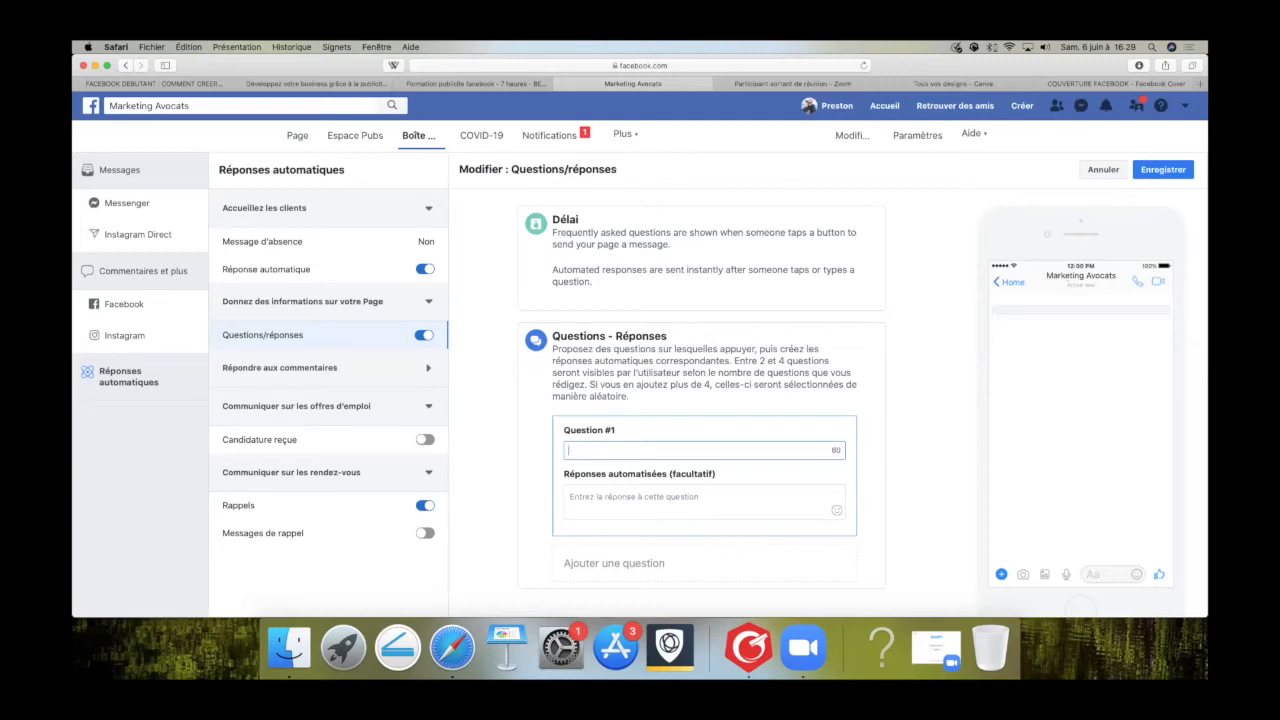
# Enter "Quel est votre horaire d'ouverture ?" as the text of Question #1
pyautogui.write('Quel ')
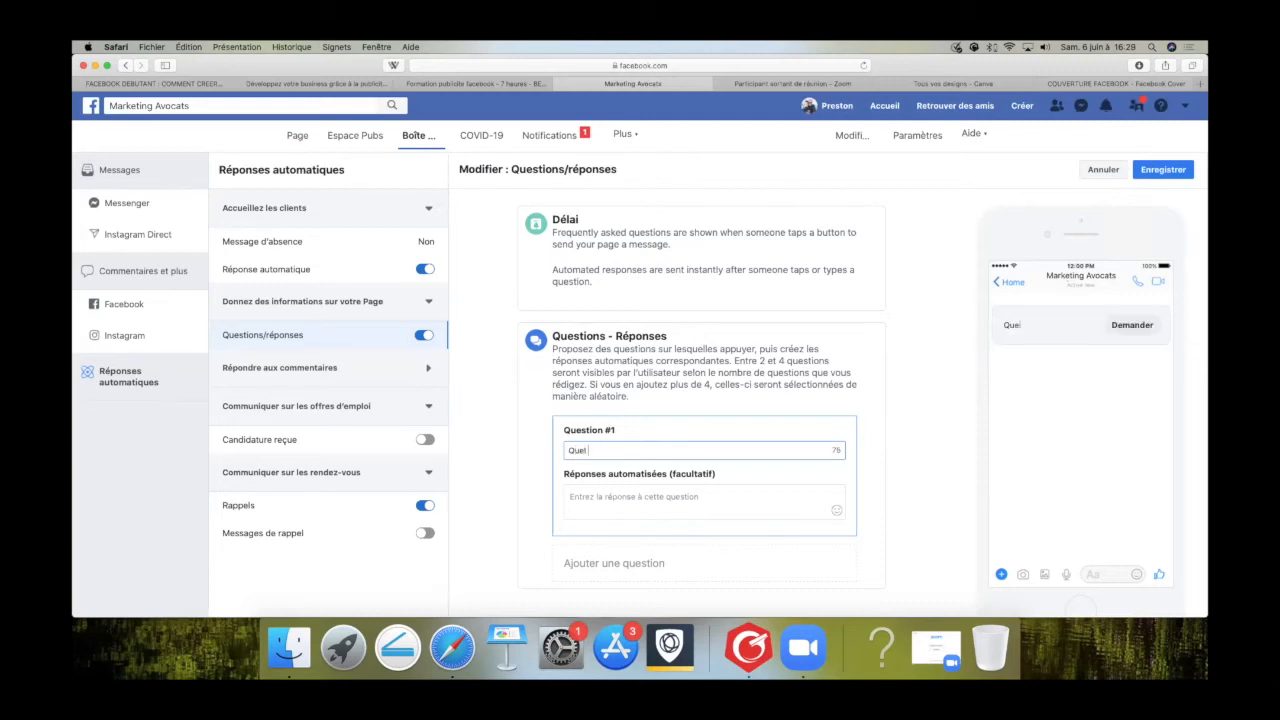
pyautogui.write("est votre horaire d'ouve")
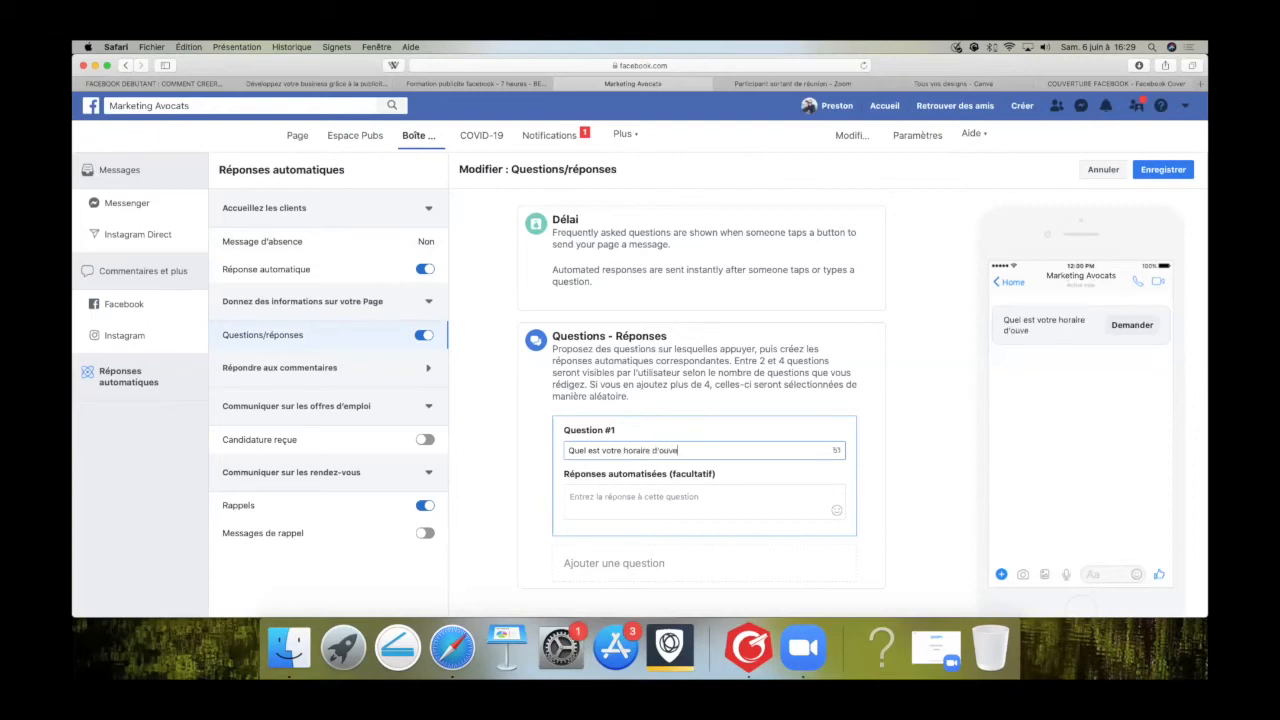
pyautogui.write('rture ?')
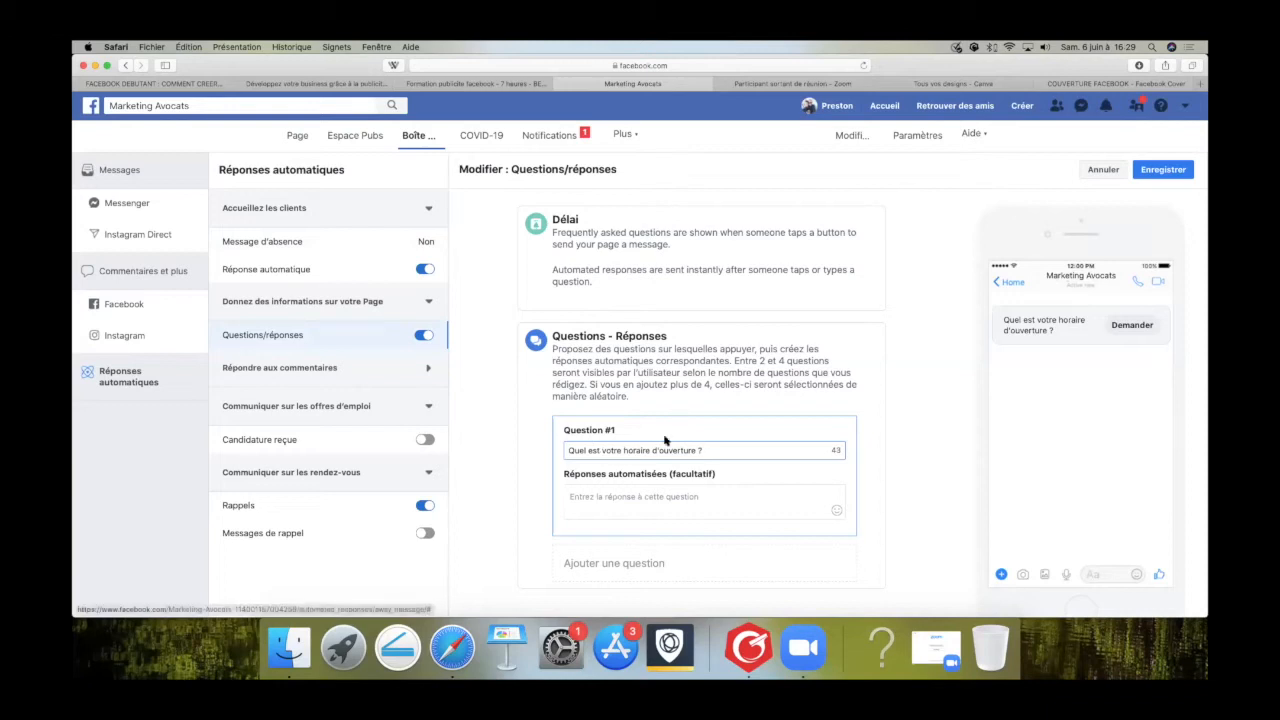
# Enter "Nous sommes ouverts du lun au vendd" as the automated answer to Question #1
pyautogui.click(617, 497)
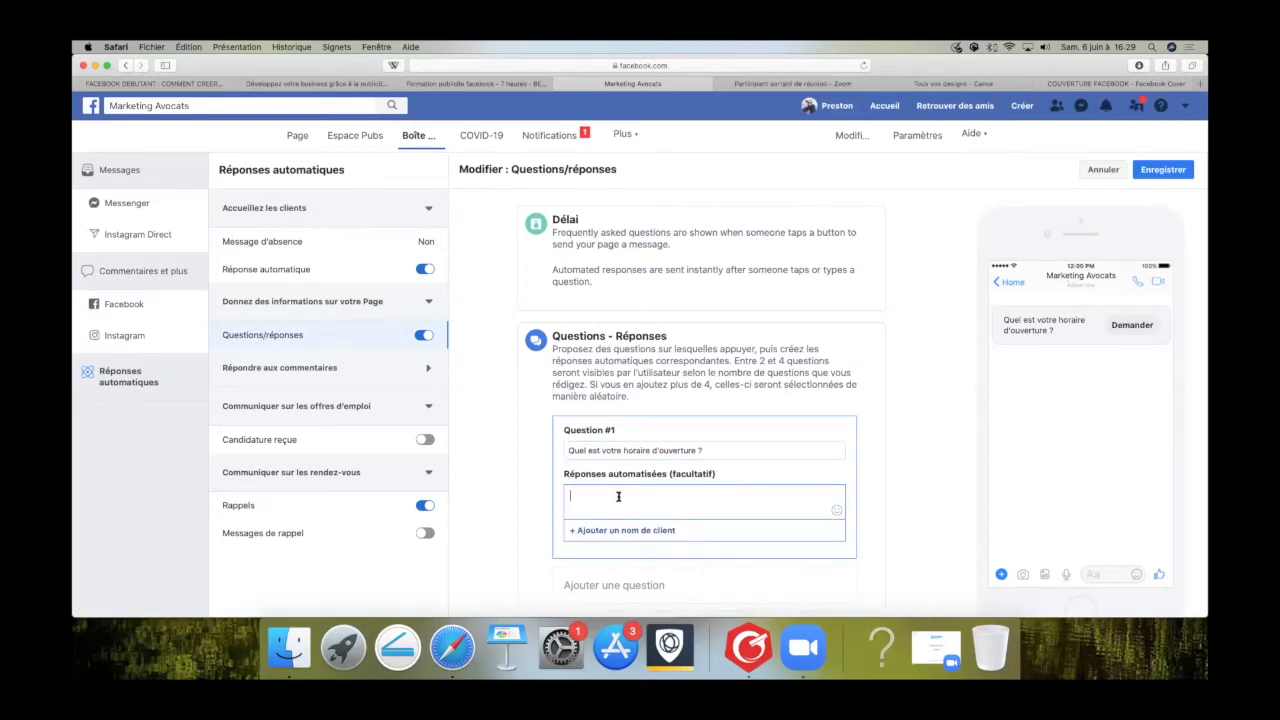
pyautogui.write('Nous sommes ouverts du lun au vendd')
# Add two more blank questions, Question #2 and Question #3, below the opening hours question
pyautogui.scroll(-1, 663, 500)
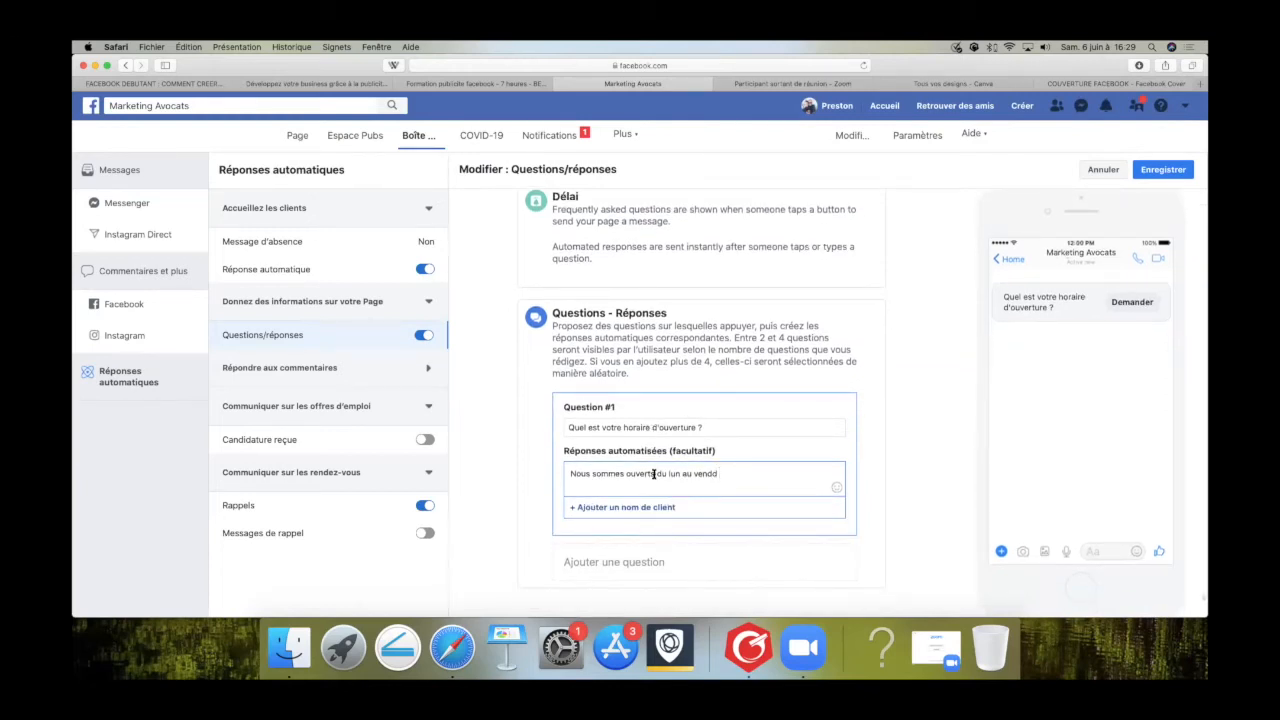
pyautogui.scroll(-1, 651, 528)
pyautogui.click(628, 546)
pyautogui.scroll(-3, 626, 542)
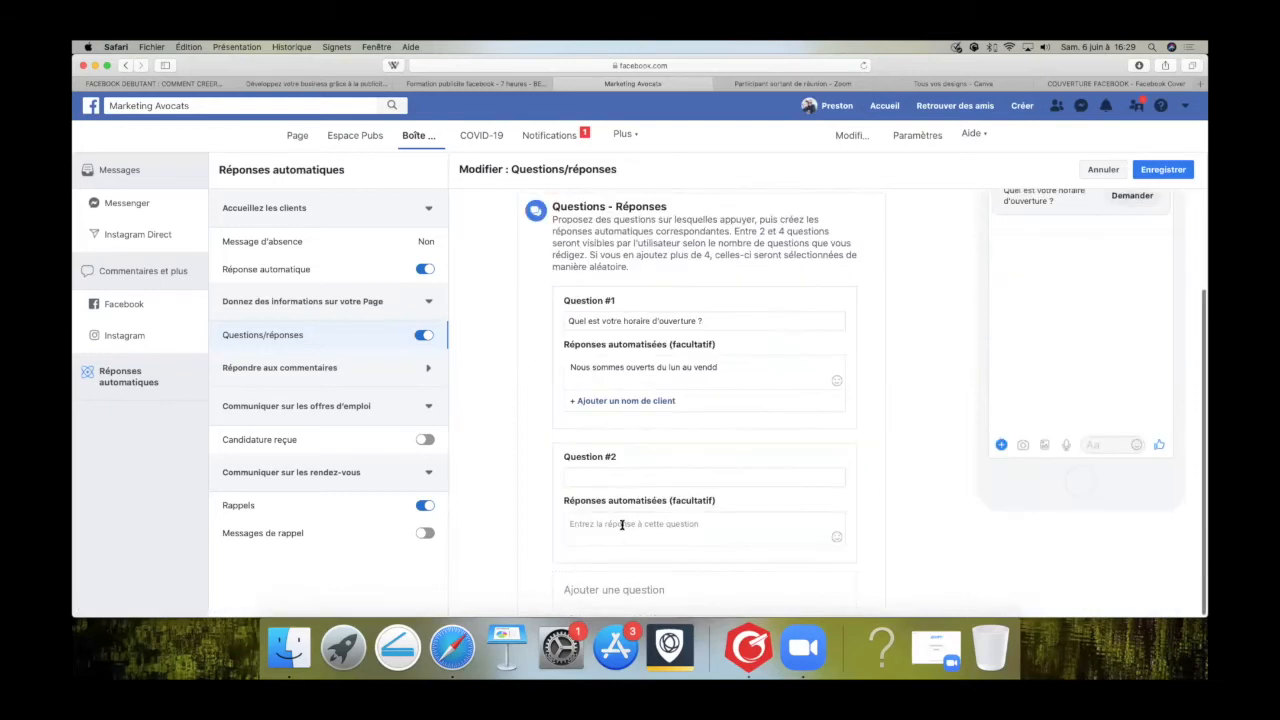
pyautogui.click(645, 586)
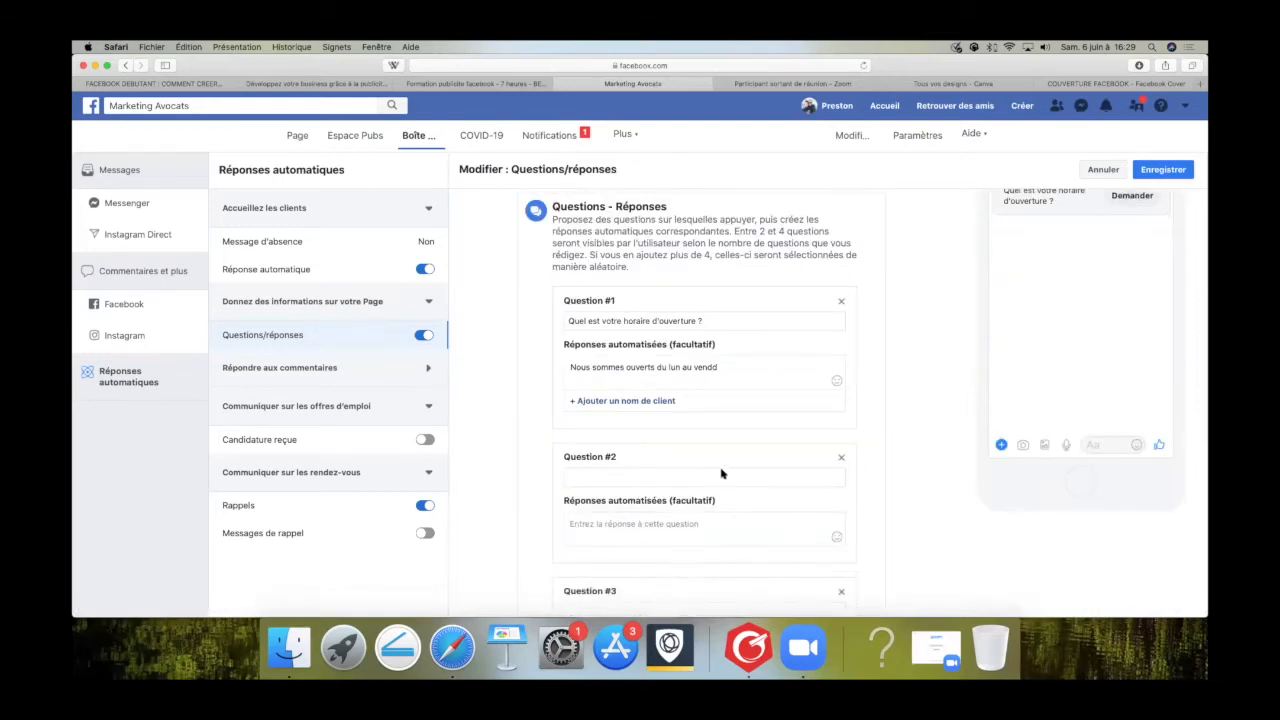
pyautogui.scroll(-3, 720, 470)
pyautogui.scroll(3, 720, 468)
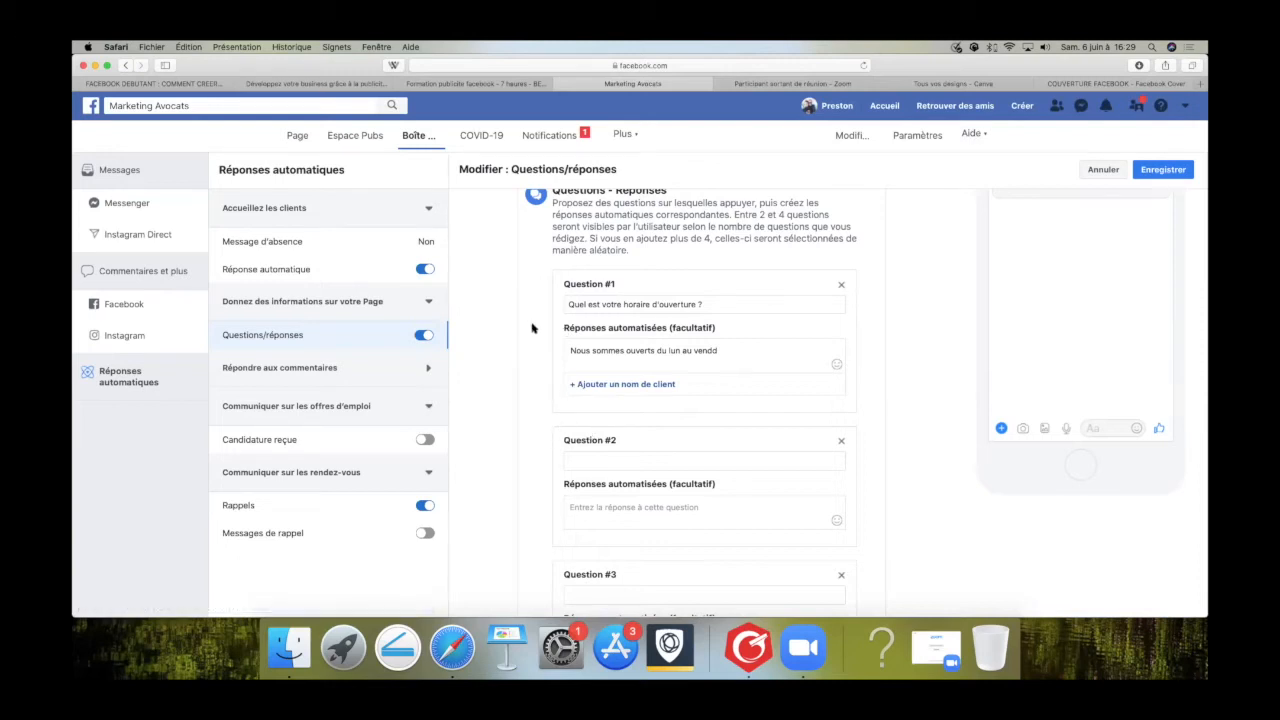
pyautogui.scroll(-3, 544, 340)
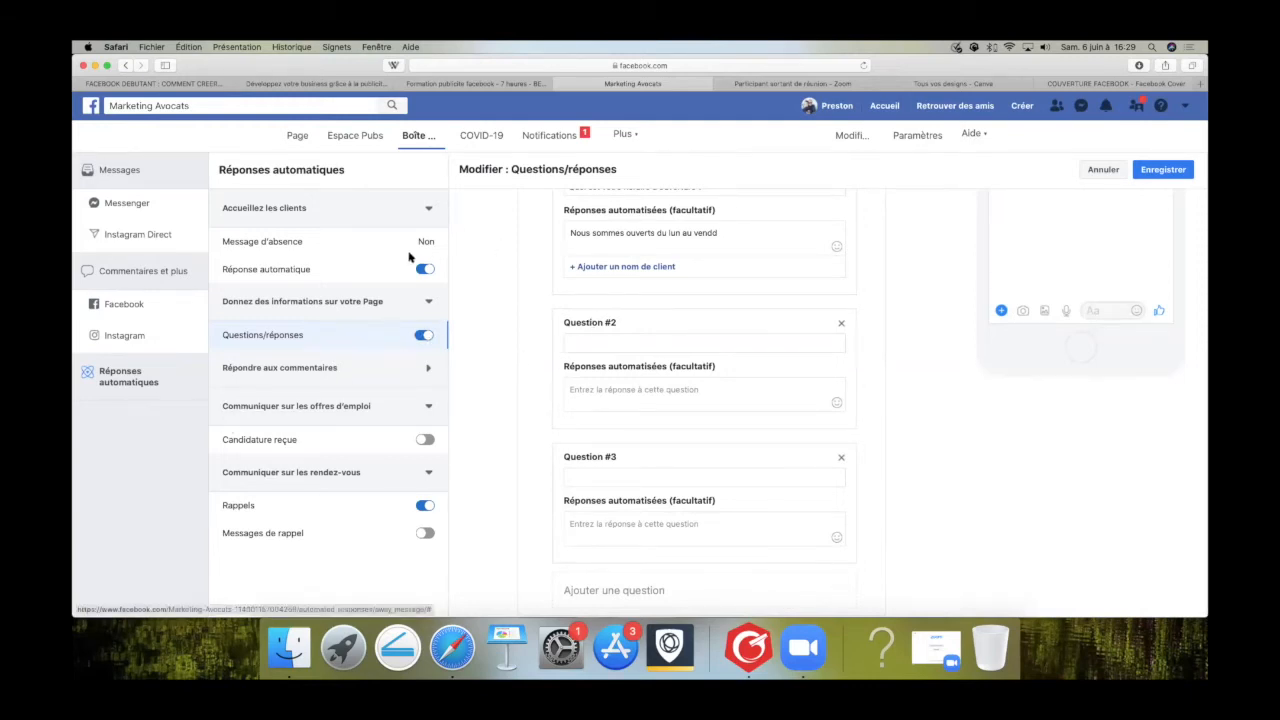
# Open the Page's Notifications settings and examine the options for Facebook activity, messages, e-mail and text alerts
pyautogui.click(905, 141)
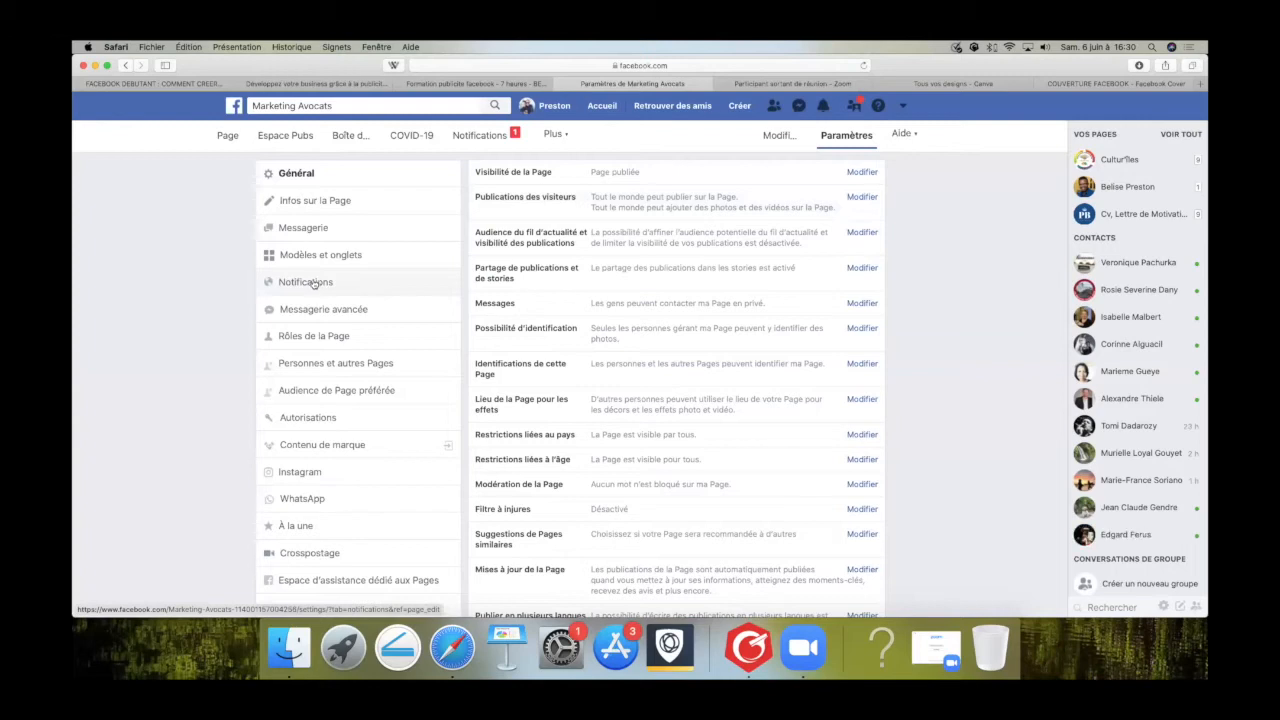
pyautogui.click(314, 283)
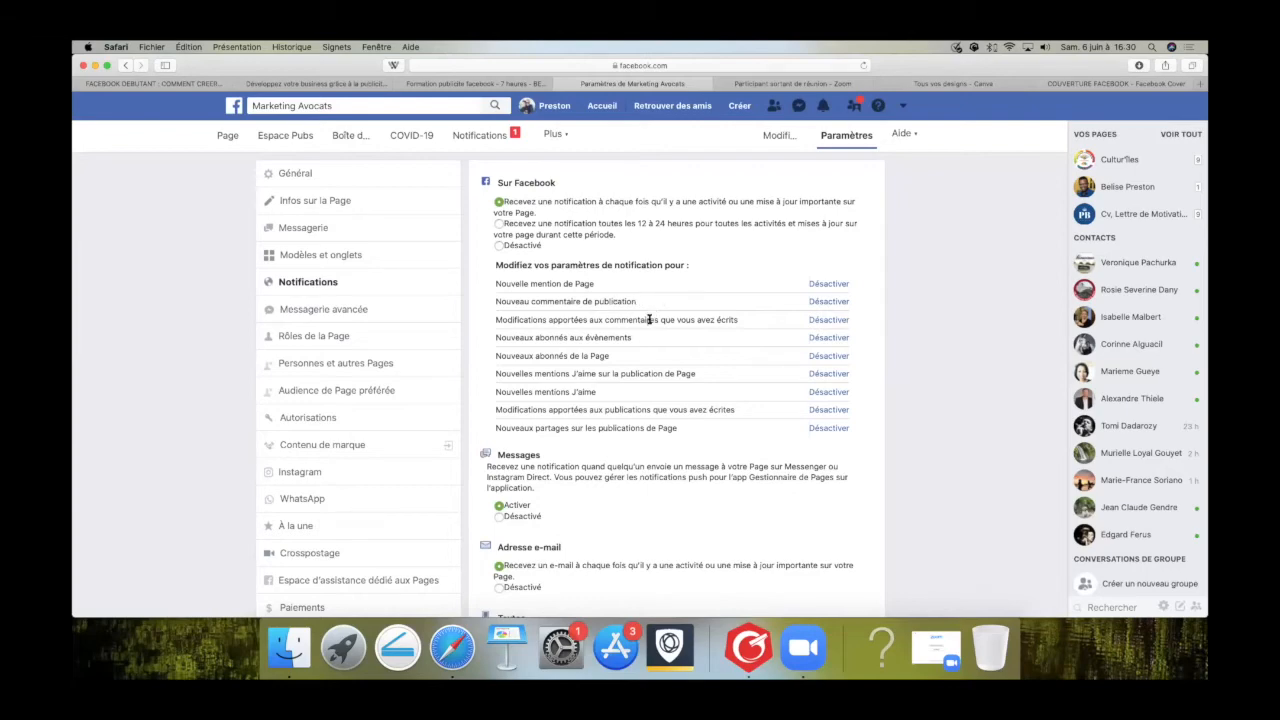
pyautogui.scroll(-2, 651, 322)
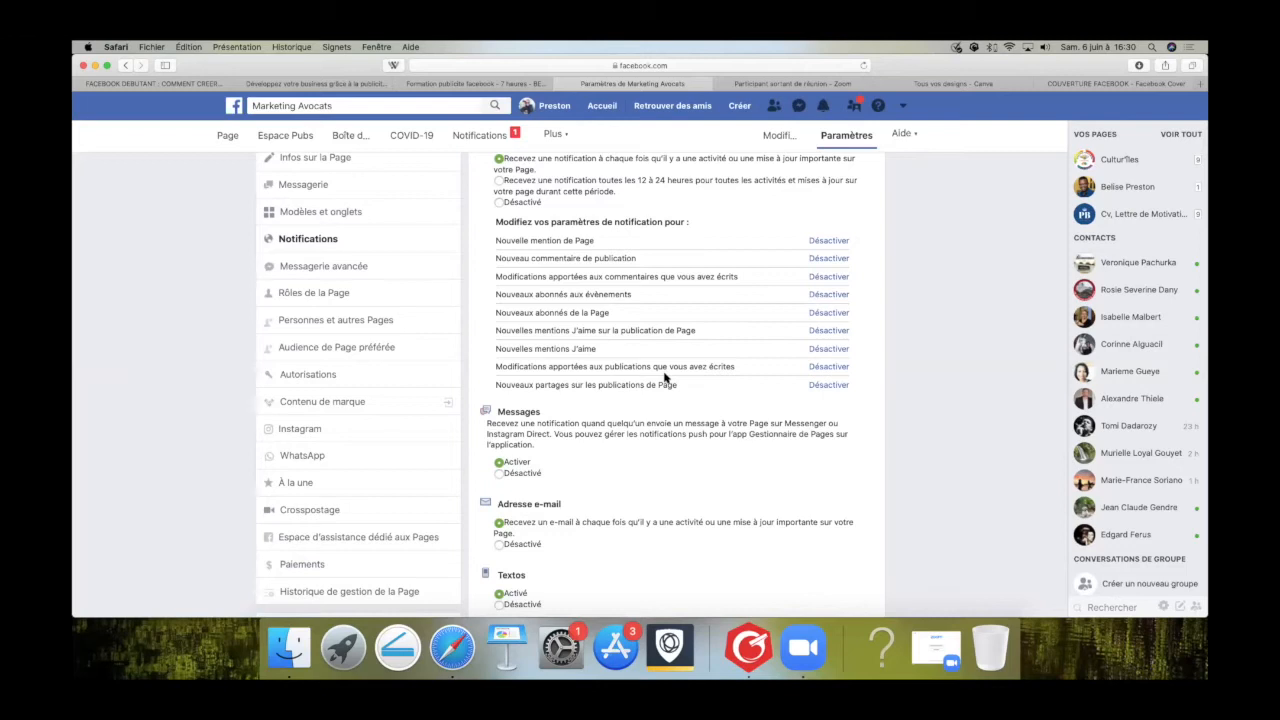
pyautogui.scroll(-1, 665, 377)
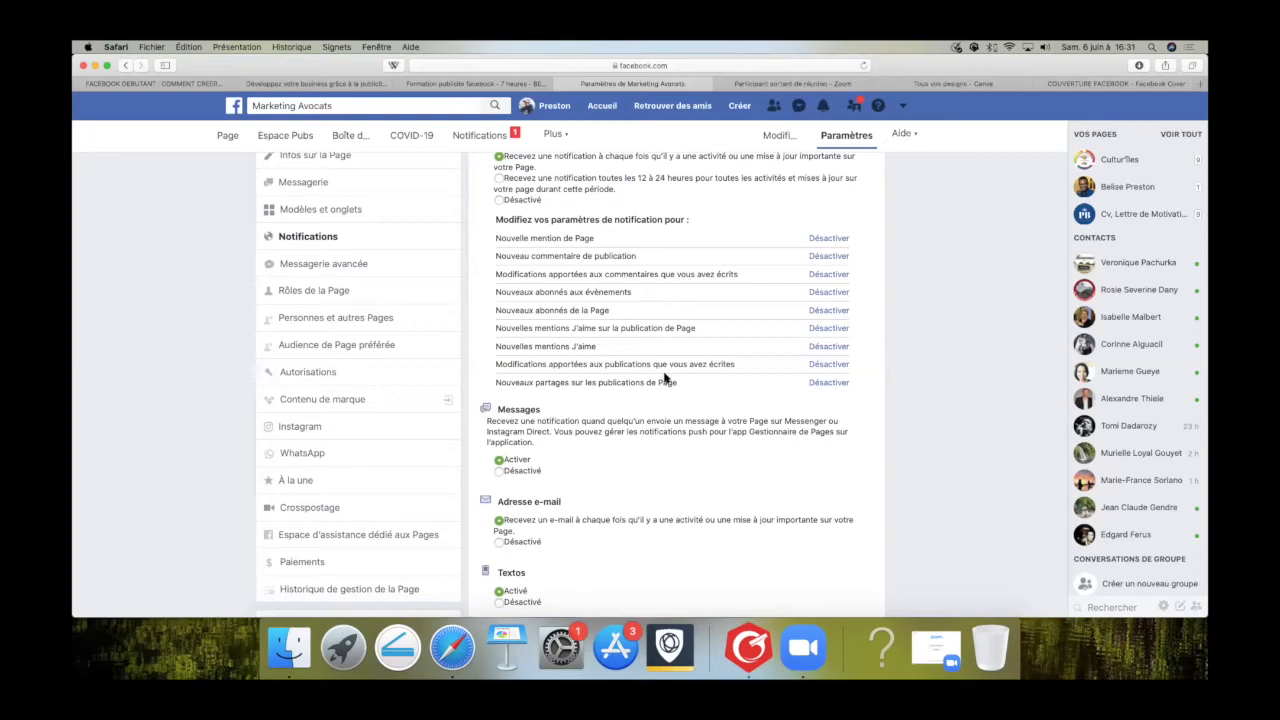
pyautogui.scroll(-3, 698, 418)
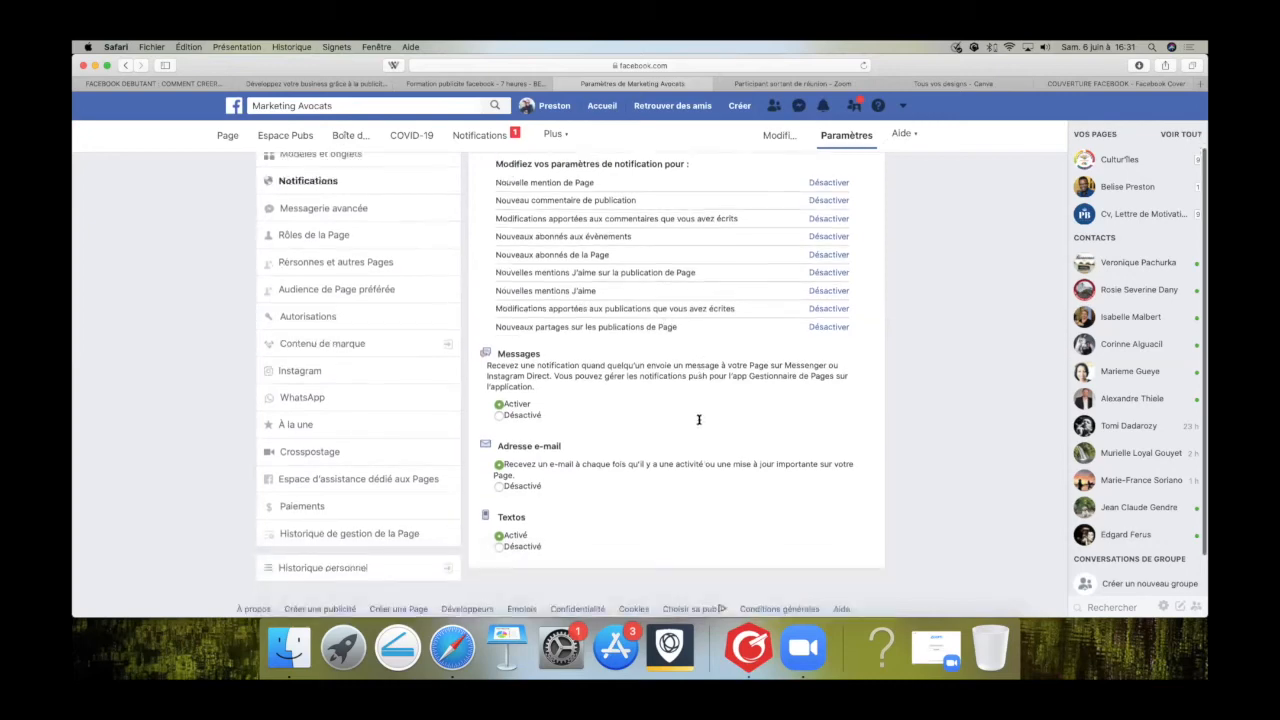
pyautogui.scroll(1, 698, 418)
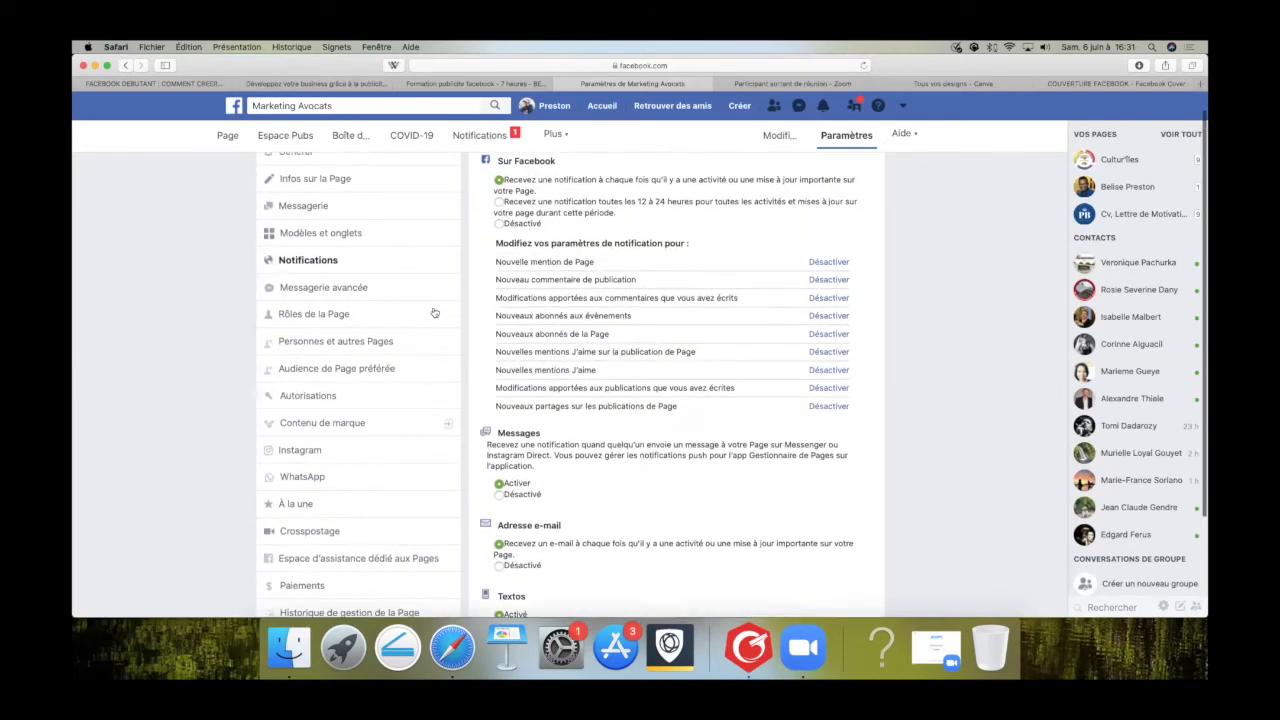
# Open the Messagerie avancée settings and examine the general settings, whitelisted domains and requested features
pyautogui.click(325, 289)
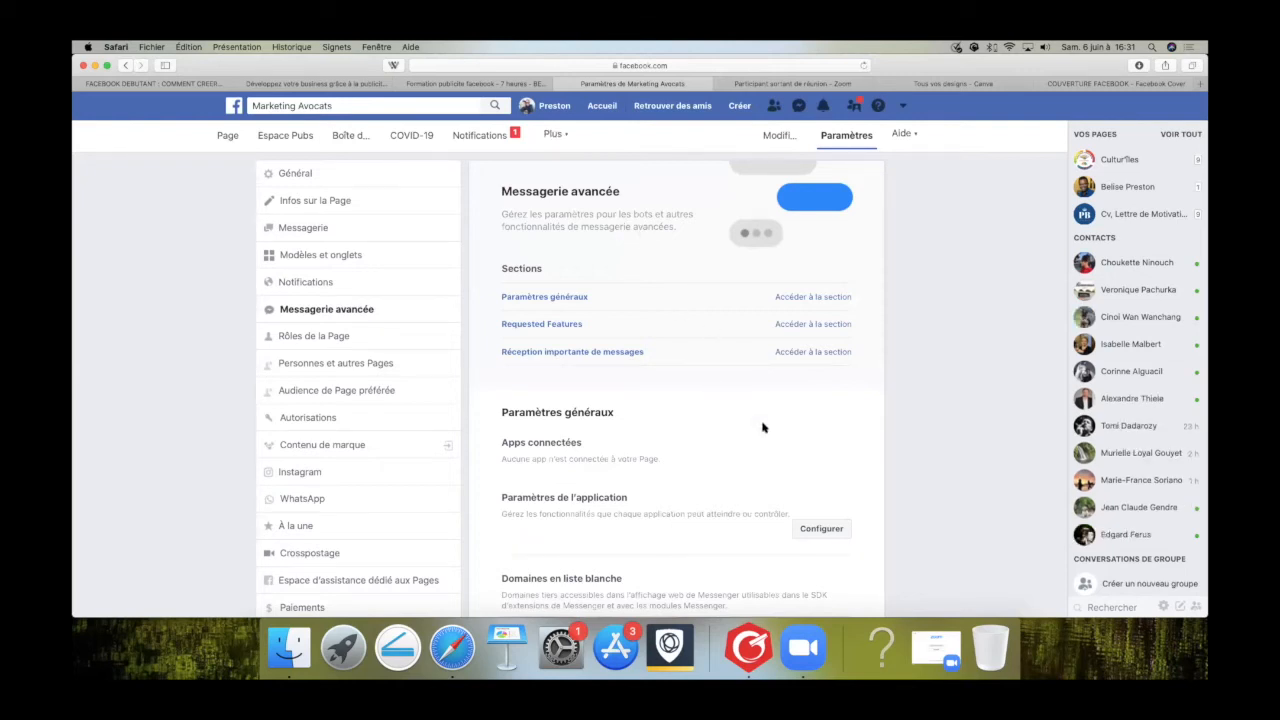
pyautogui.scroll(-1, 763, 426)
pyautogui.scroll(-3, 797, 462)
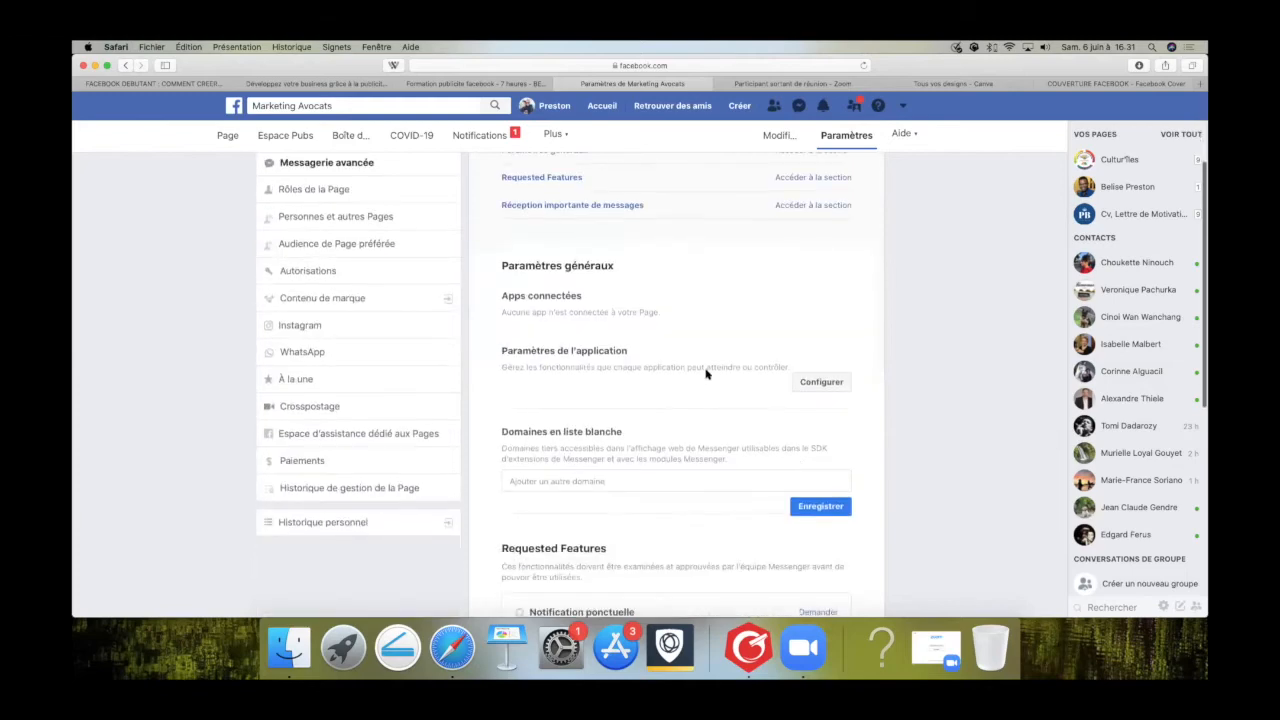
pyautogui.scroll(-1, 662, 403)
pyautogui.scroll(-1, 660, 405)
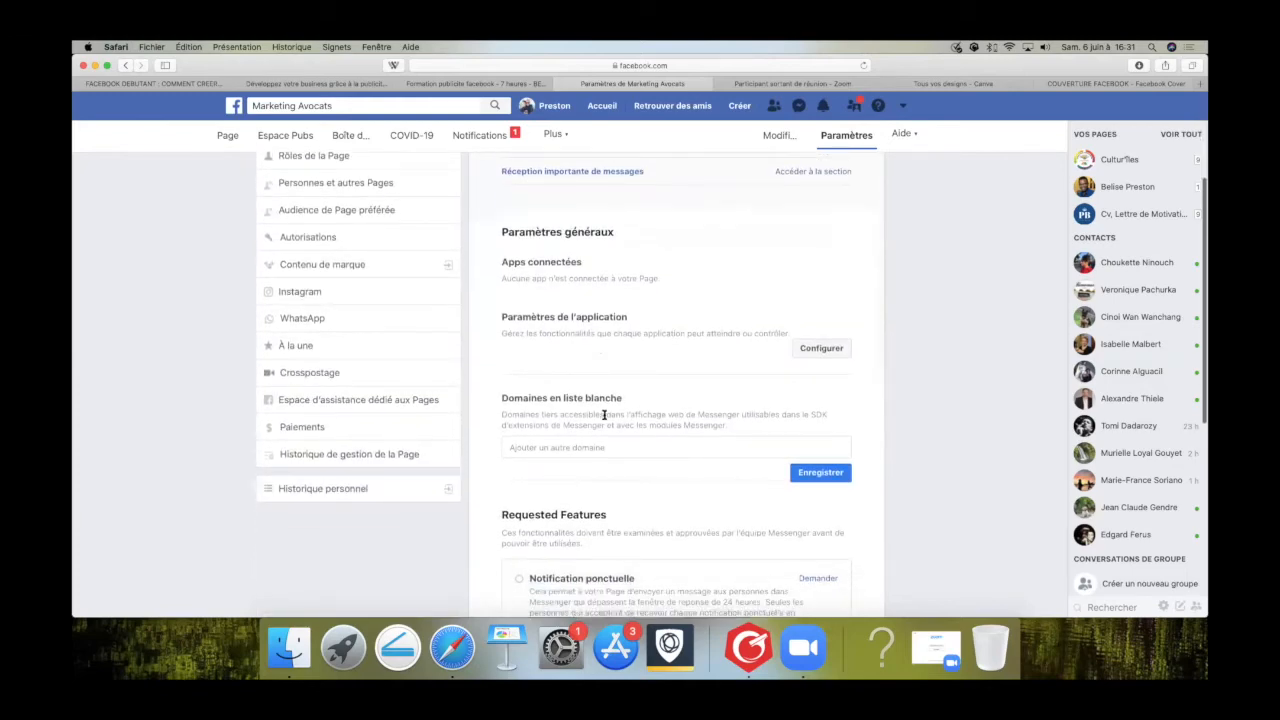
pyautogui.scroll(-1, 588, 447)
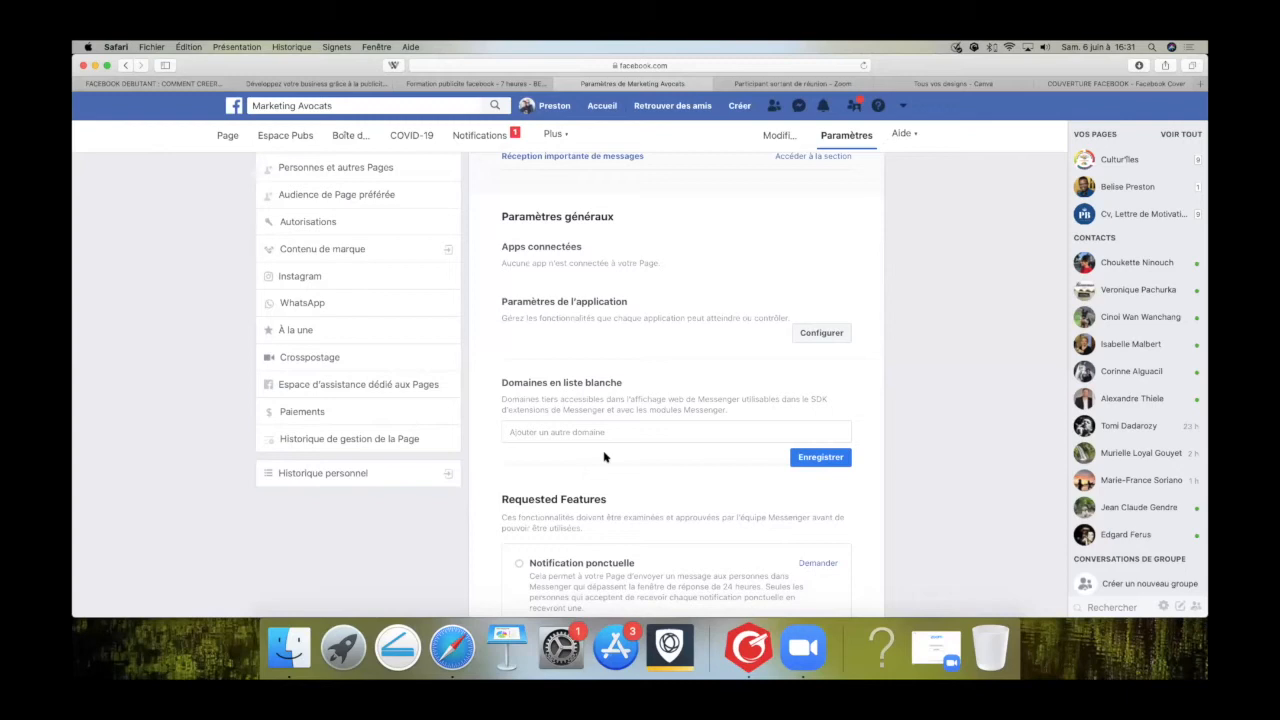
pyautogui.scroll(5, 600, 420)
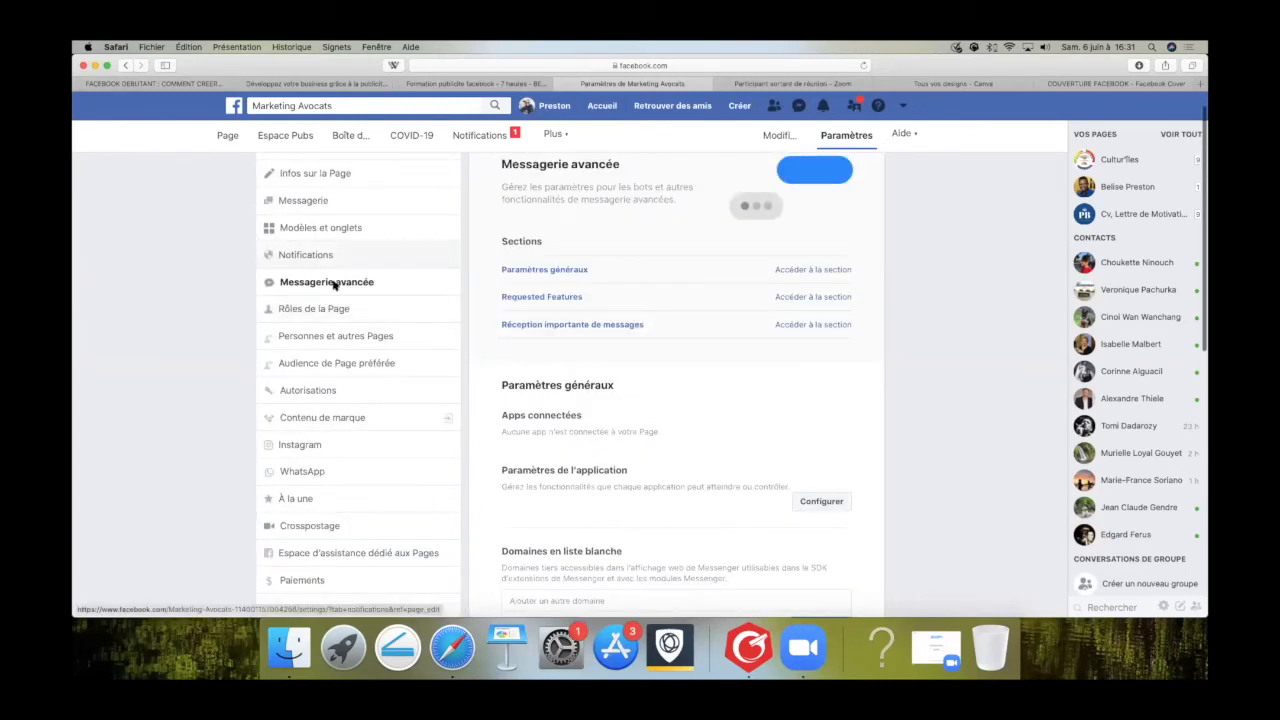
# Open the Rôles de la Page settings and list the roles that can be assigned to a new person
pyautogui.click(386, 310)
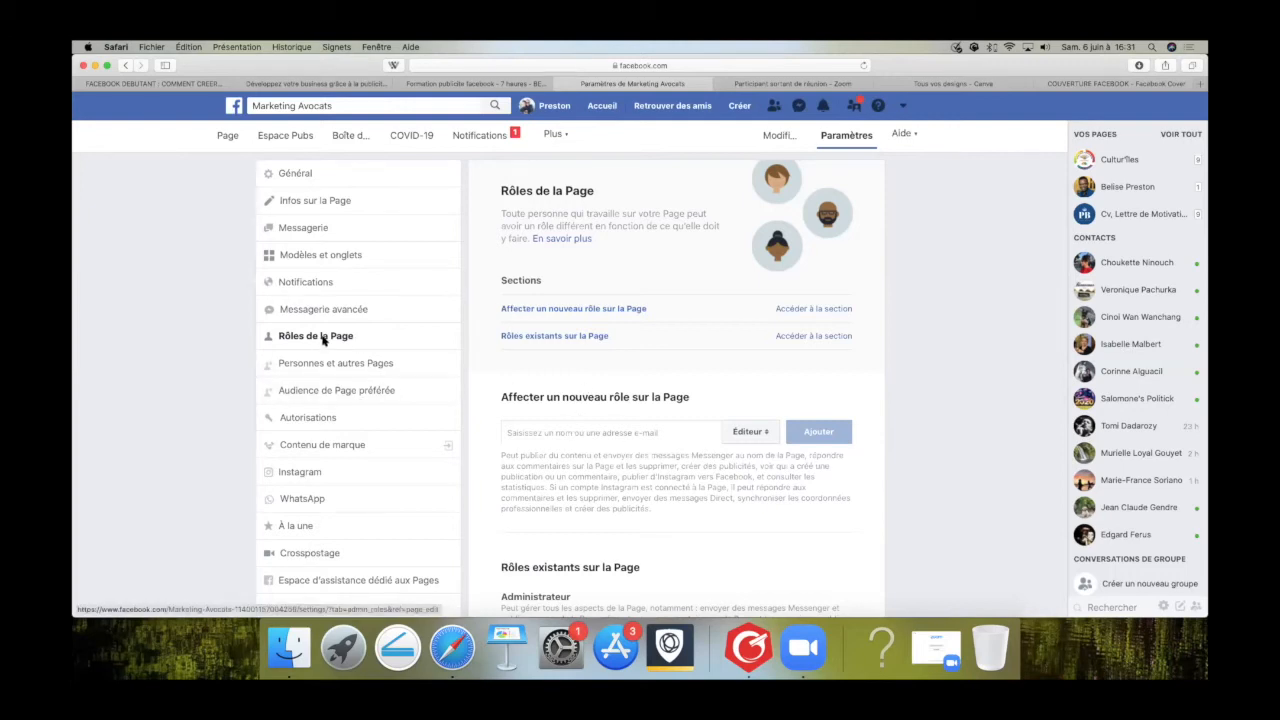
pyautogui.click(535, 432)
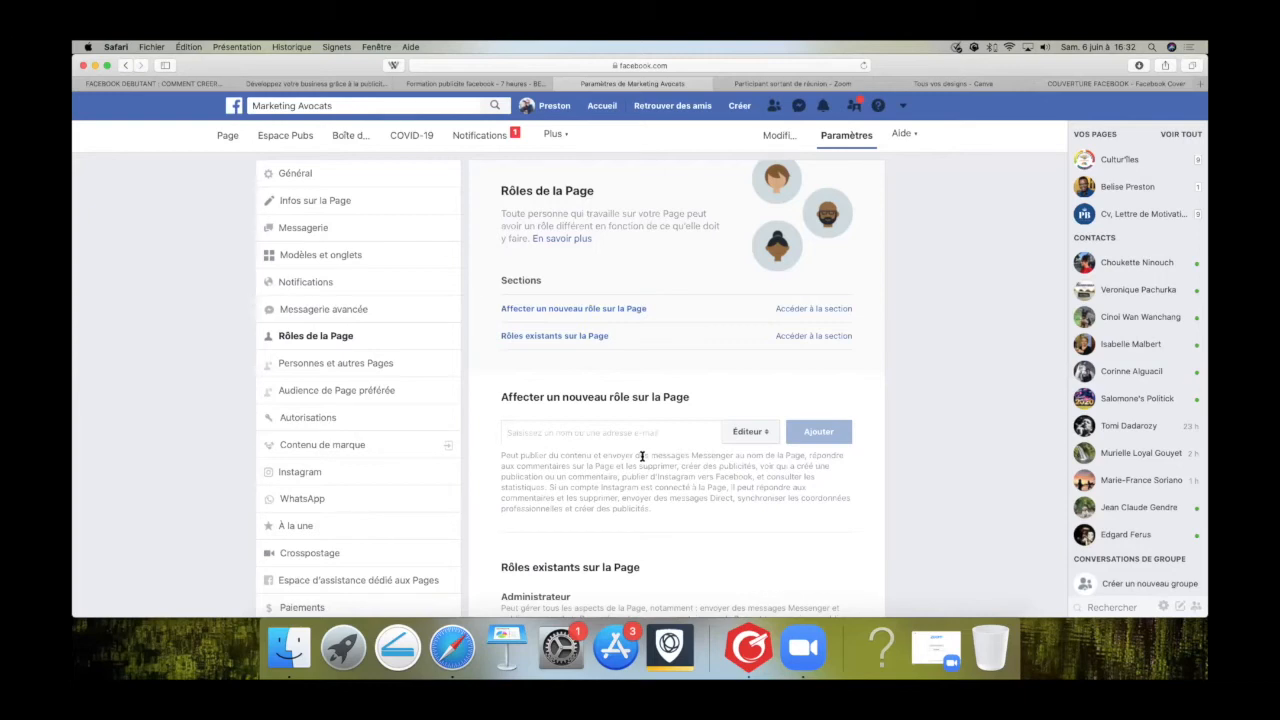
pyautogui.click(756, 432)
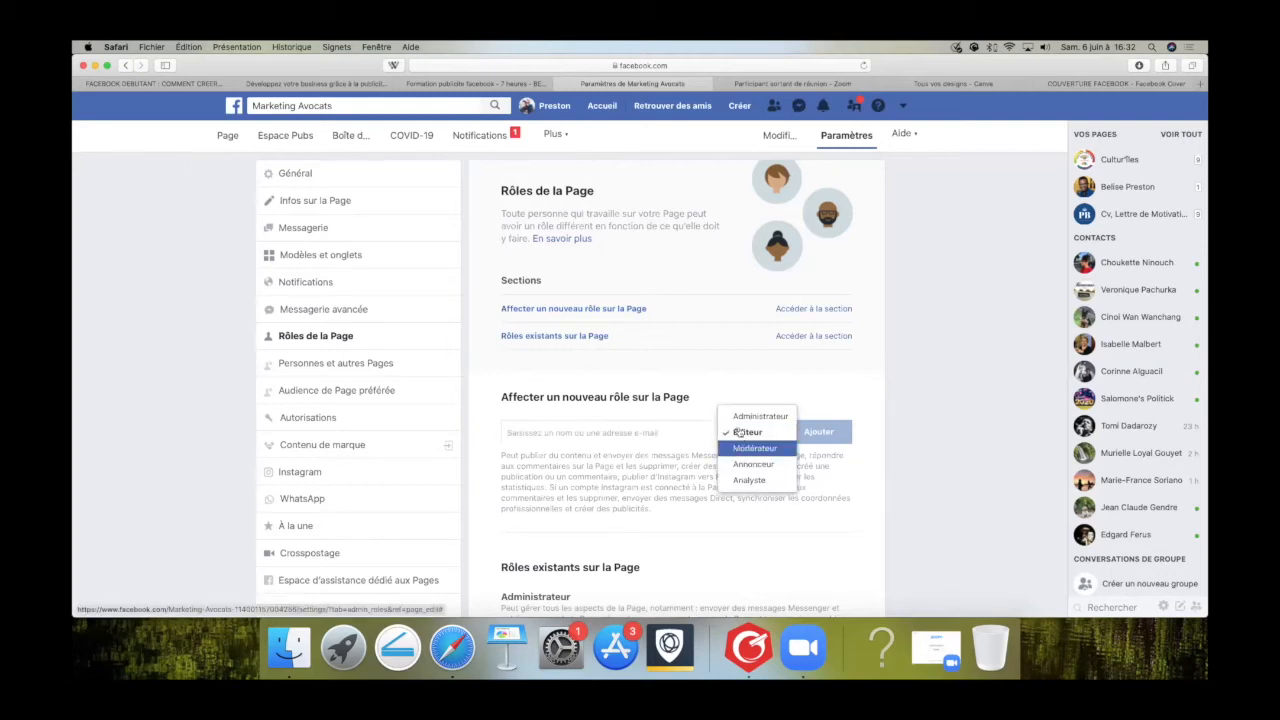
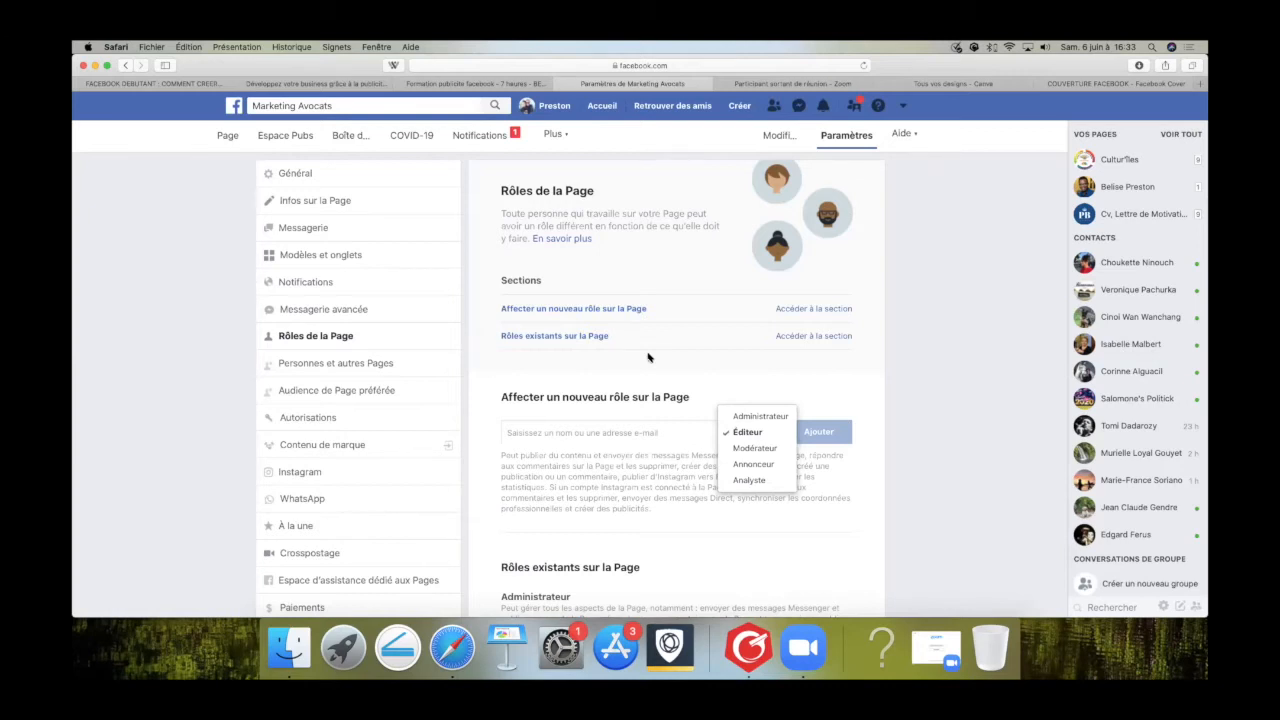
# Look through the roles offered for a new person in the Page's role assignment section, keeping Éditeur selected
pyautogui.click(581, 432)
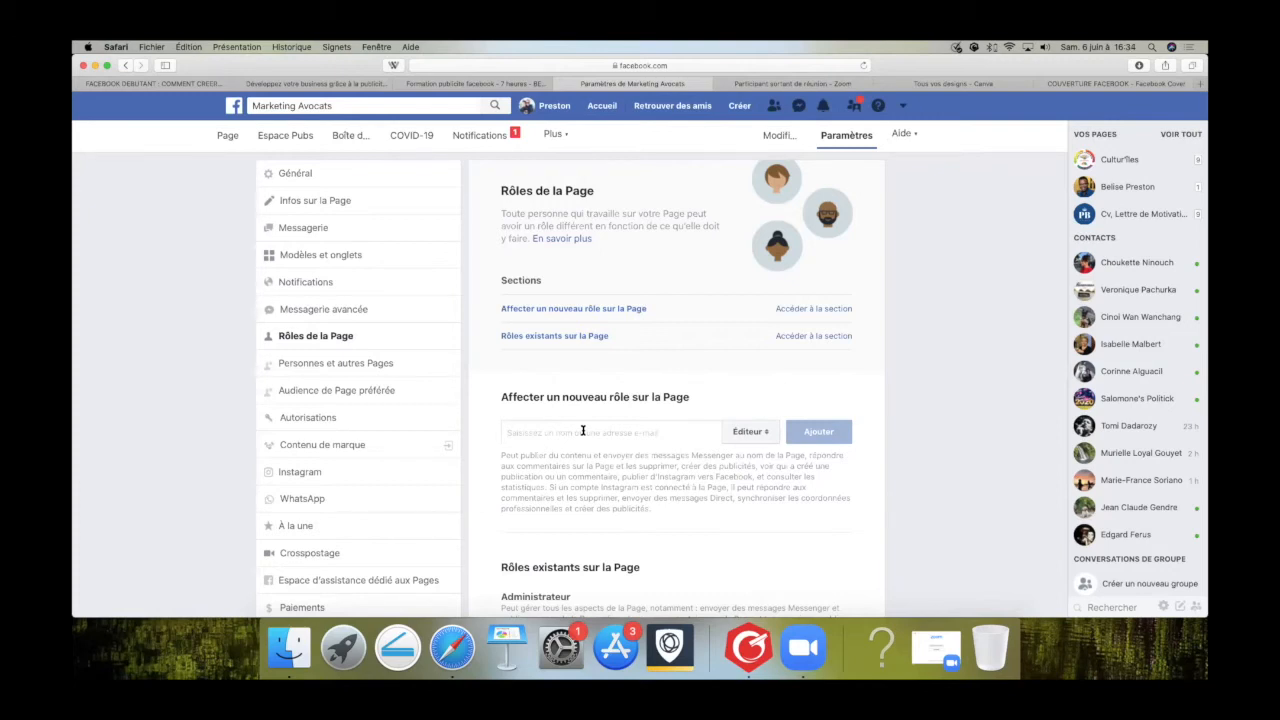
pyautogui.click(748, 432)
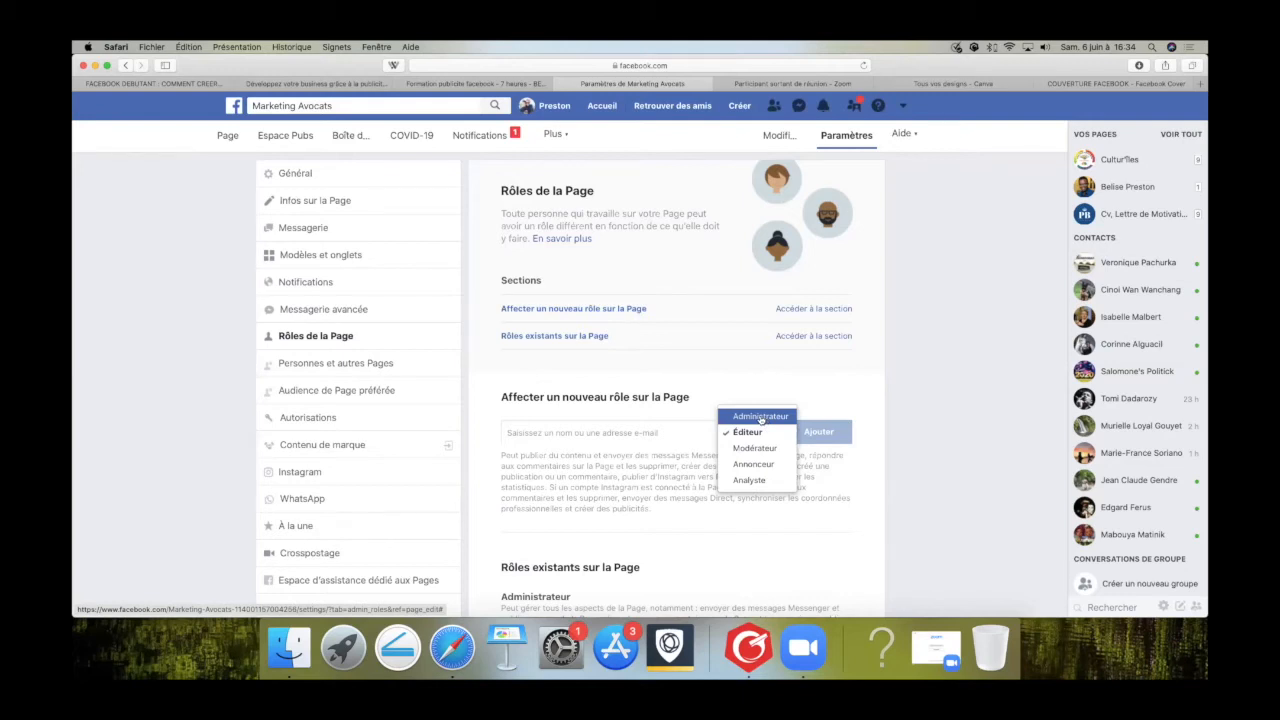
pyautogui.click(566, 430)
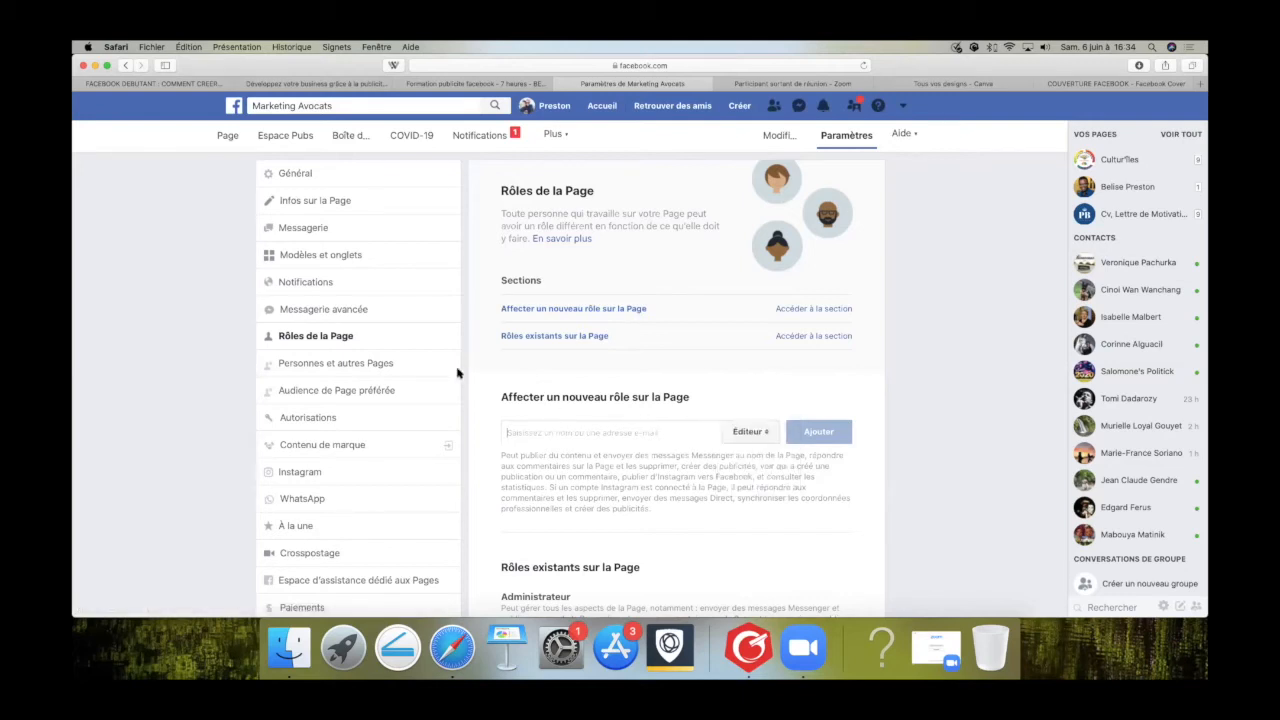
# Open the Personnes et autres Pages settings and the Audience de Page préférée settings and examine both
pyautogui.click(336, 367)
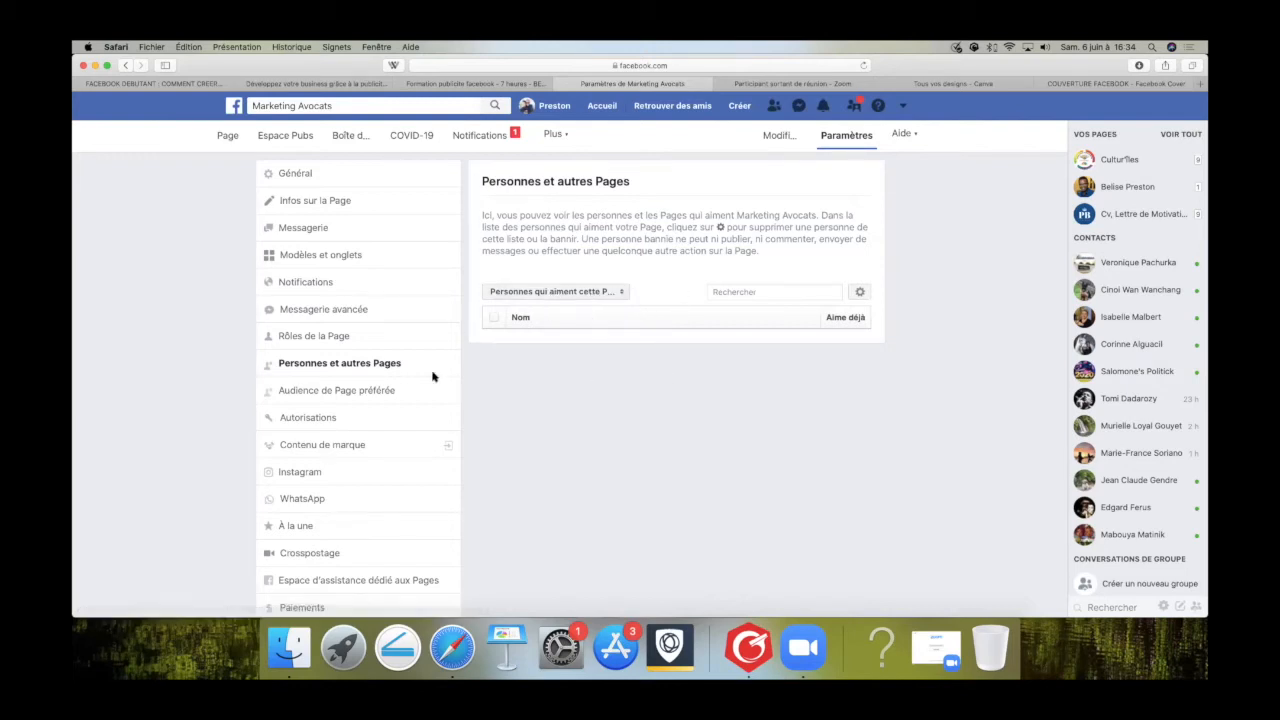
pyautogui.click(336, 392)
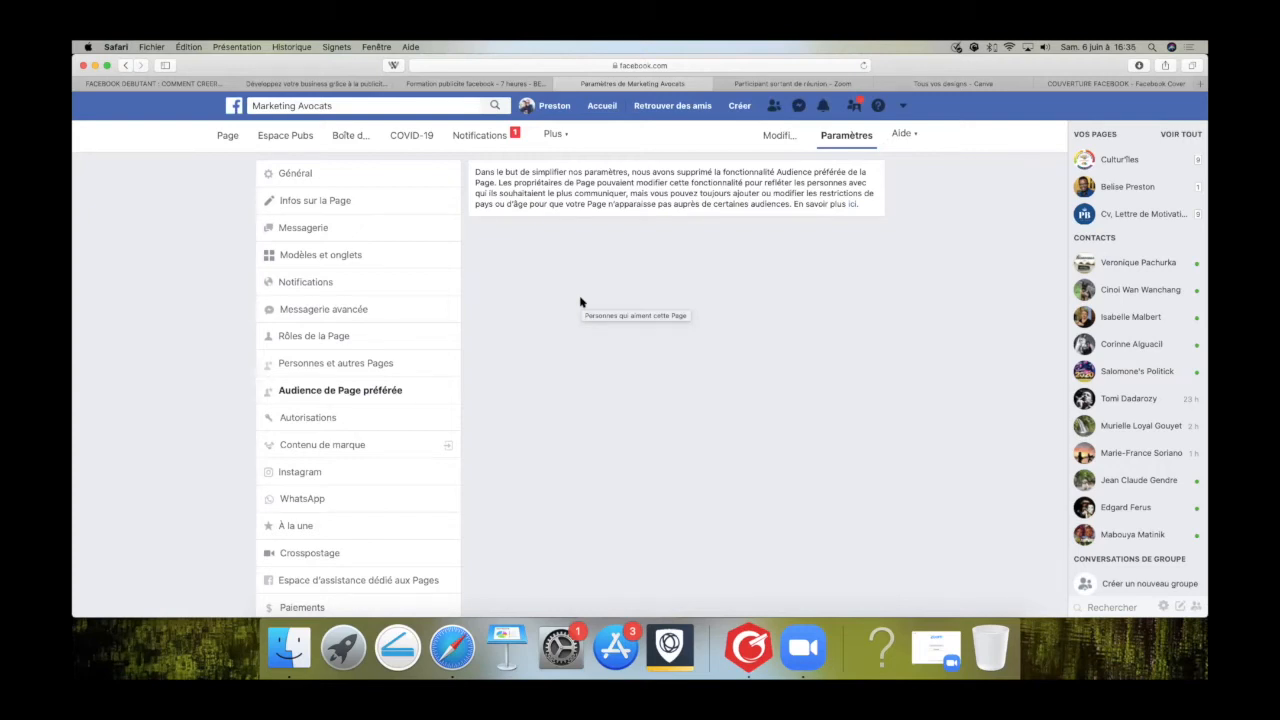
# Examine the Autorisations settings and the Contenu de marque settings, and return to the Page settings
pyautogui.click(324, 418)
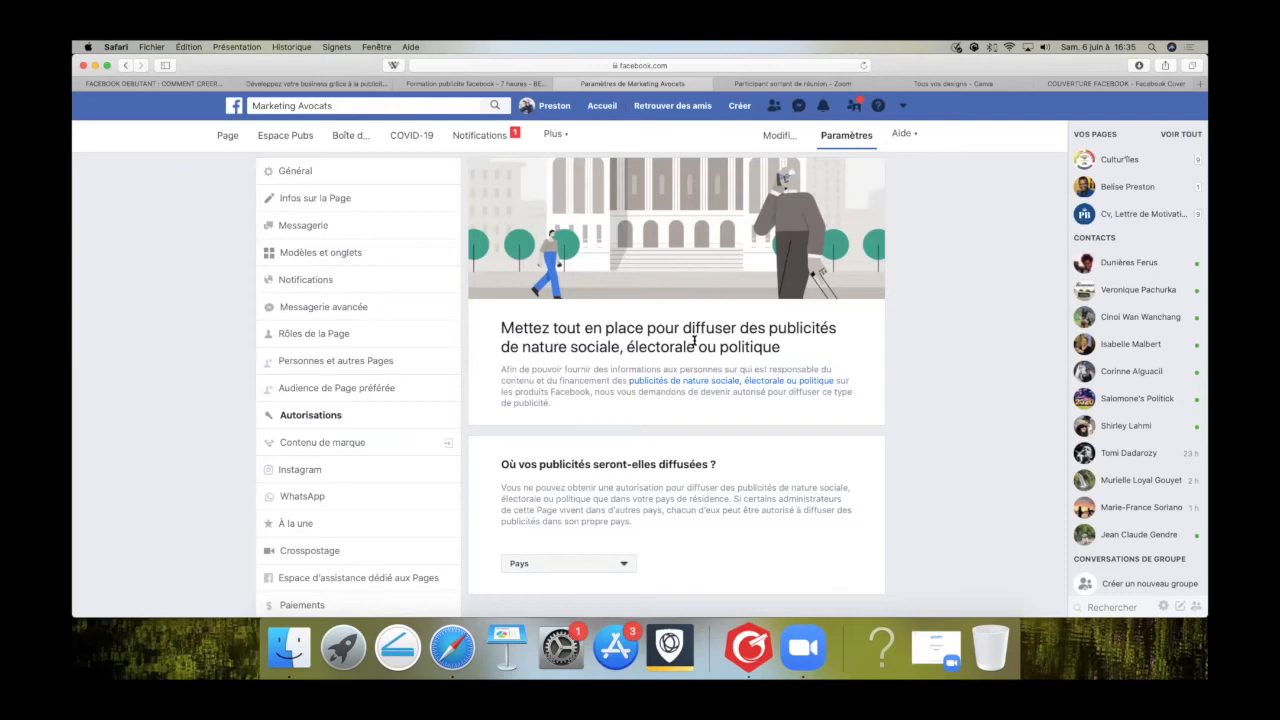
pyautogui.scroll(-1, 692, 348)
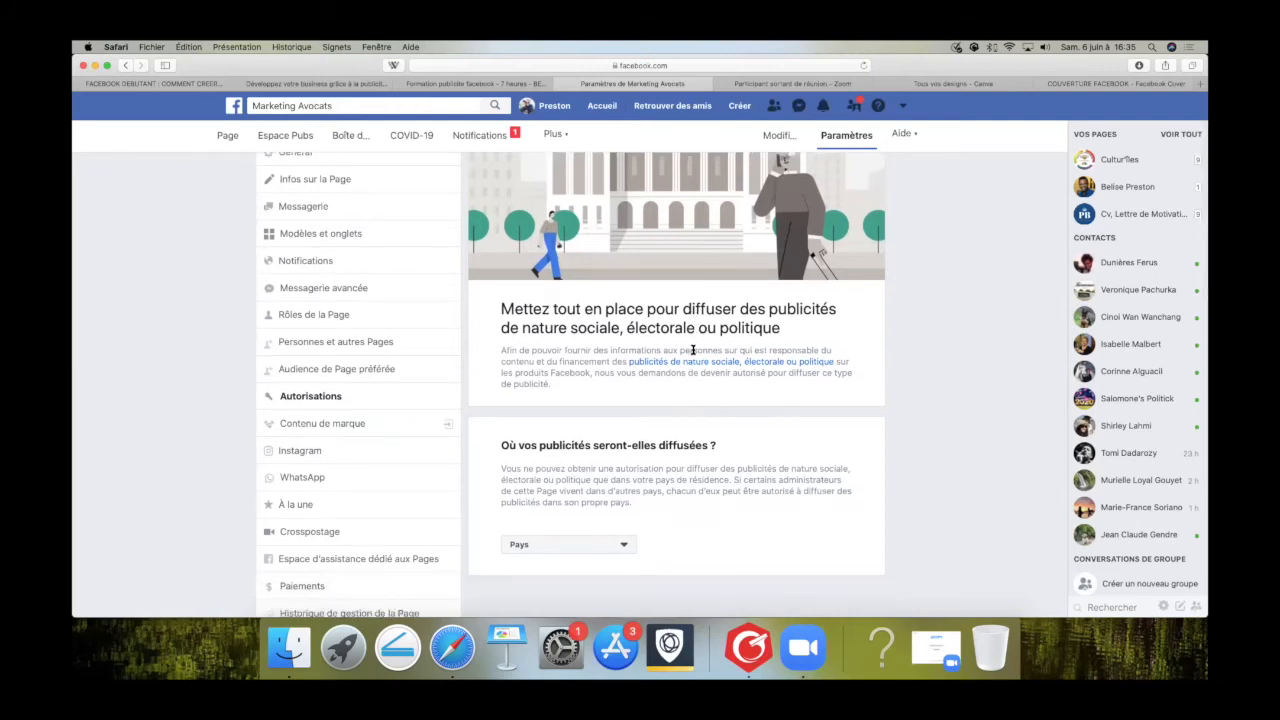
pyautogui.scroll(-2, 693, 350)
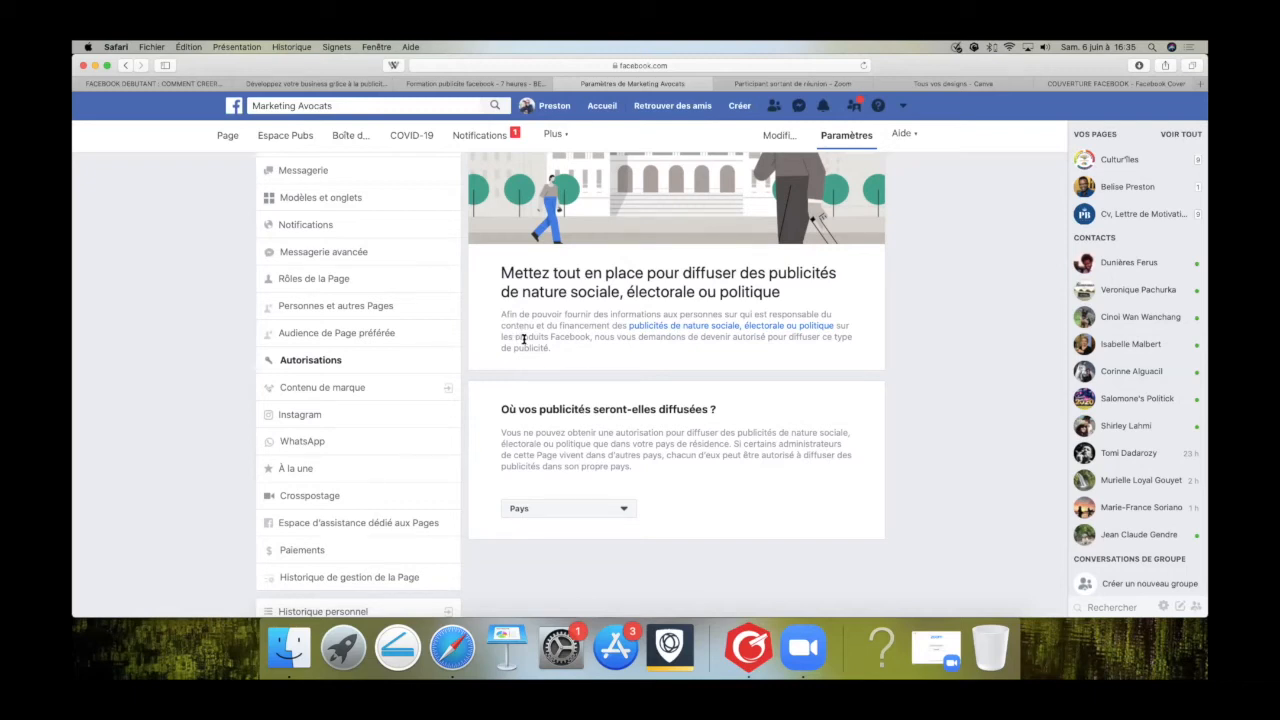
pyautogui.click(332, 392)
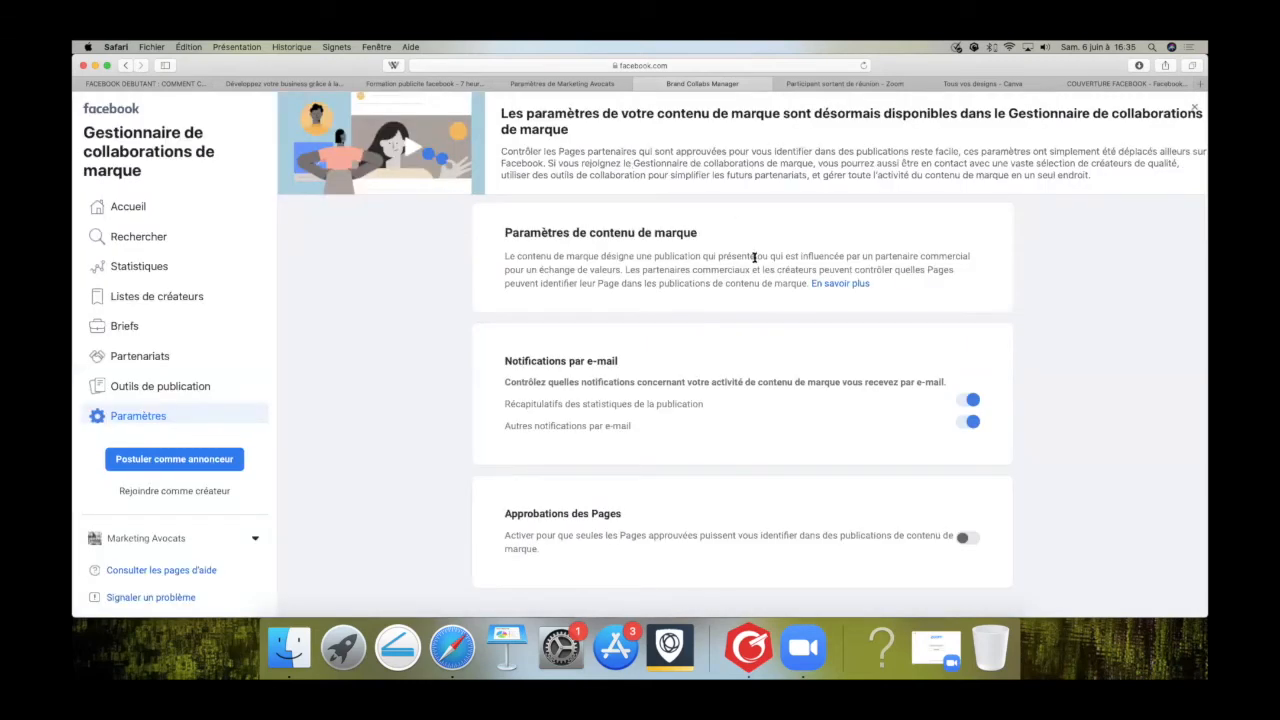
pyautogui.click(636, 84)
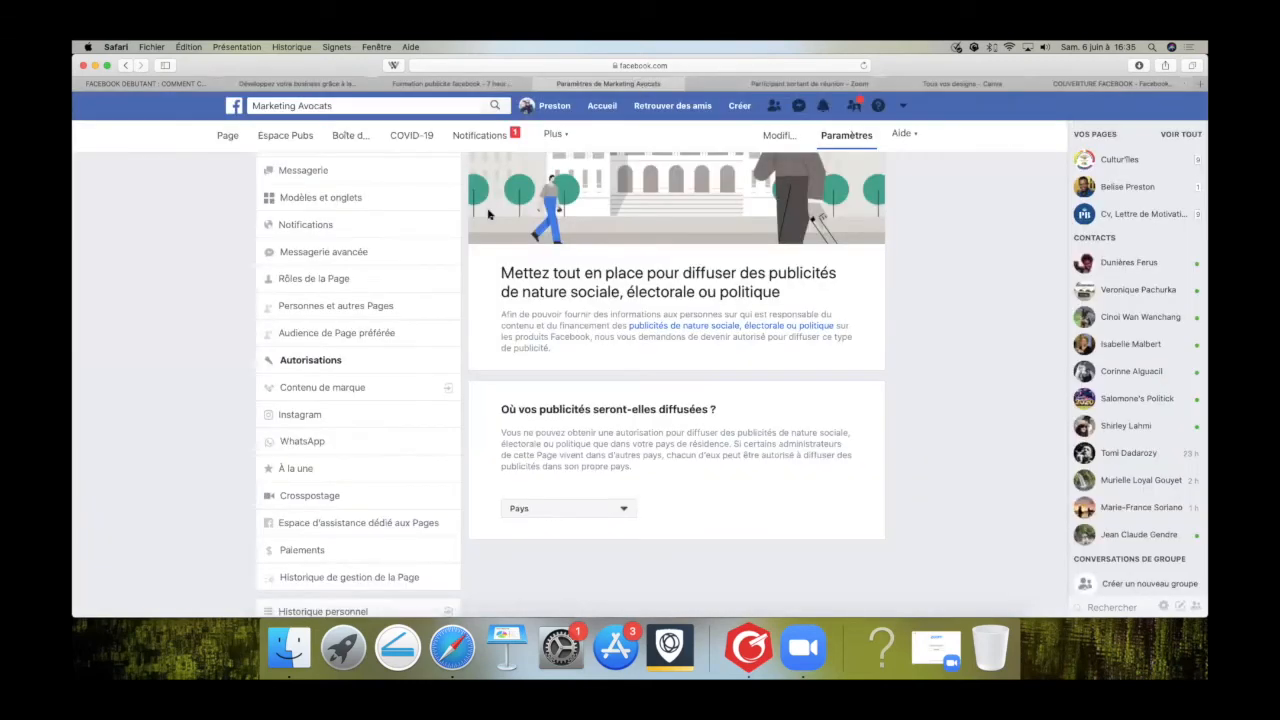
# Open the Instagram settings, view the account connection window and close it without connecting an account
pyautogui.click(296, 416)
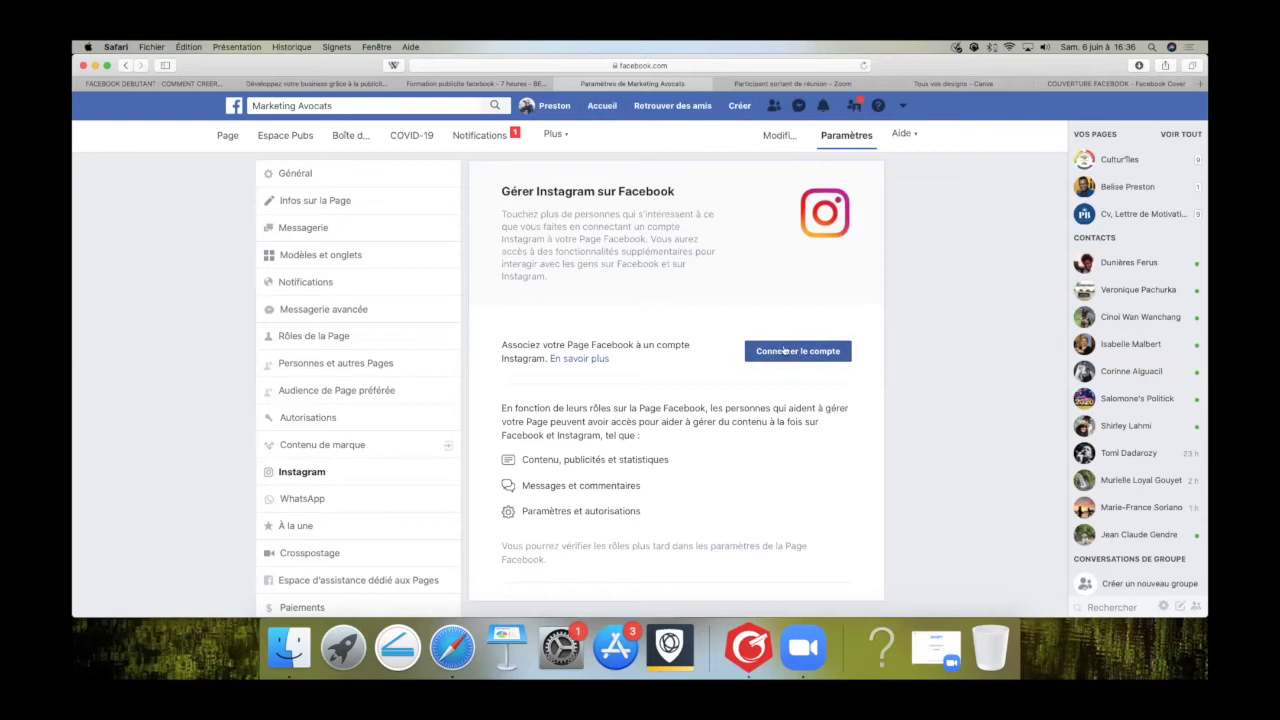
pyautogui.click(787, 353)
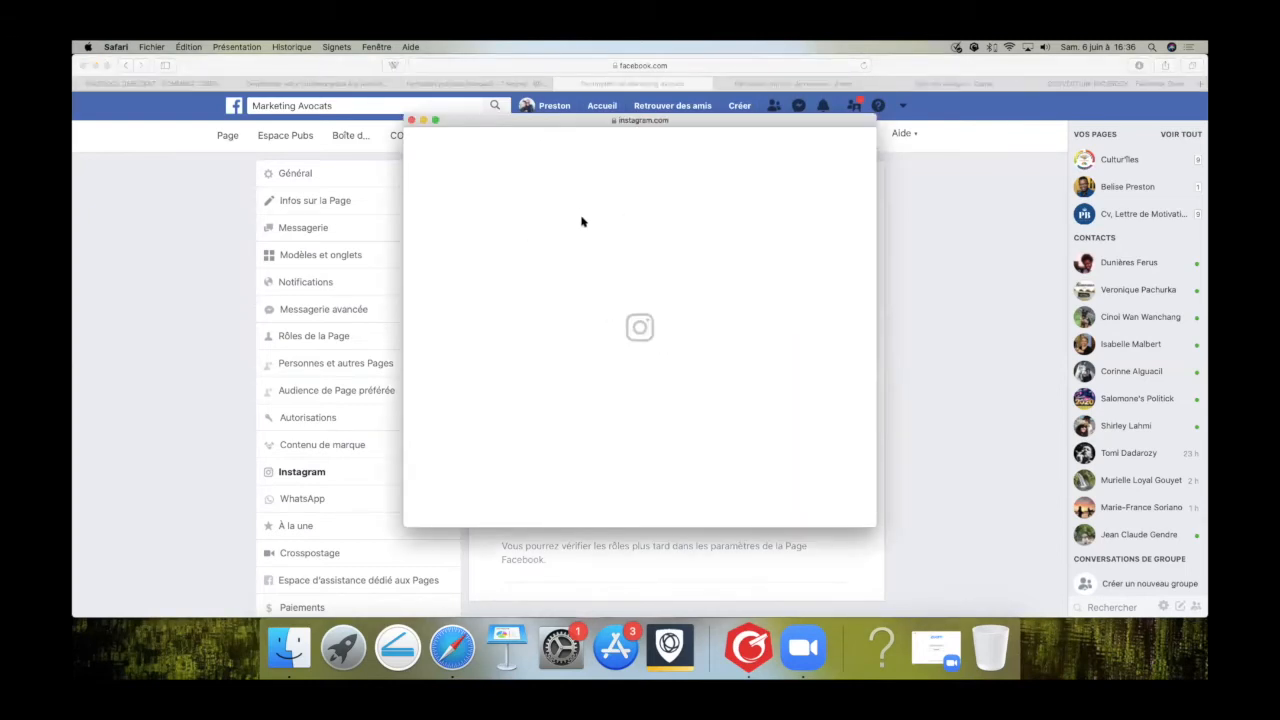
pyautogui.click(412, 120)
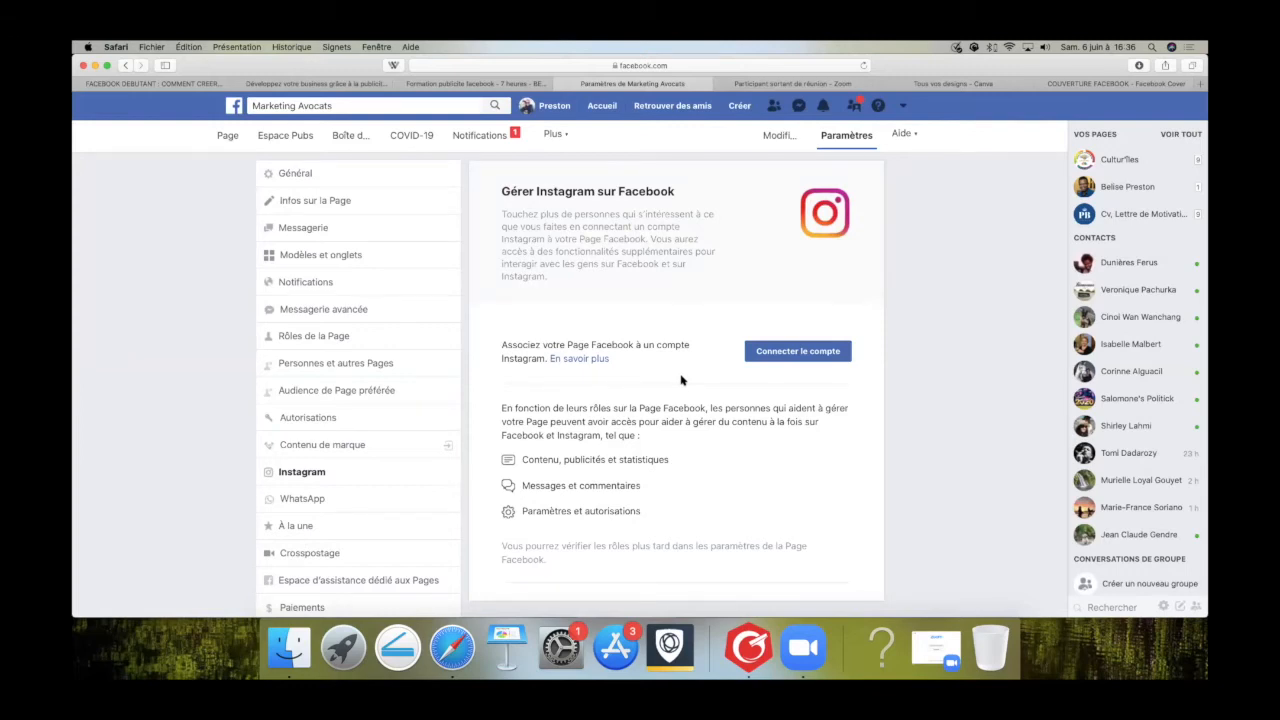
# In the WhatsApp settings, choose the country code France +33, enter the WhatsApp phone number and request the confirmation code
pyautogui.click(323, 499)
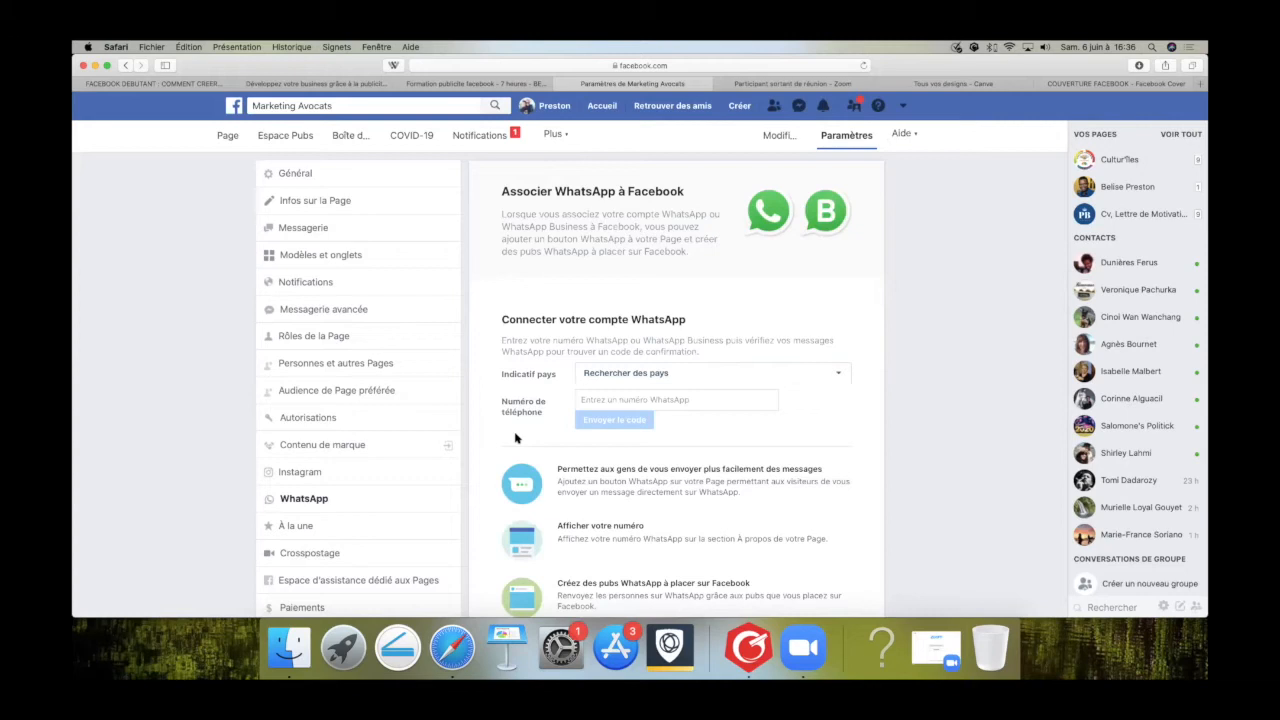
pyautogui.click(680, 374)
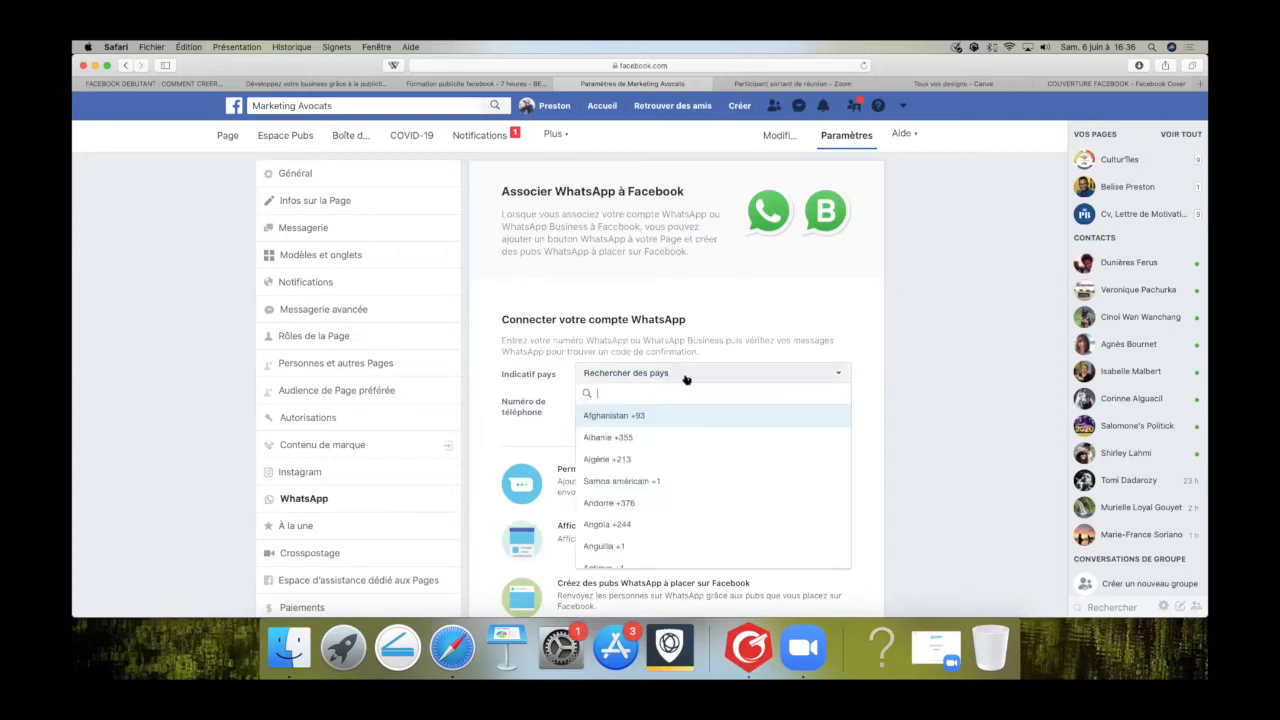
pyautogui.write('france')
pyautogui.click(640, 415)
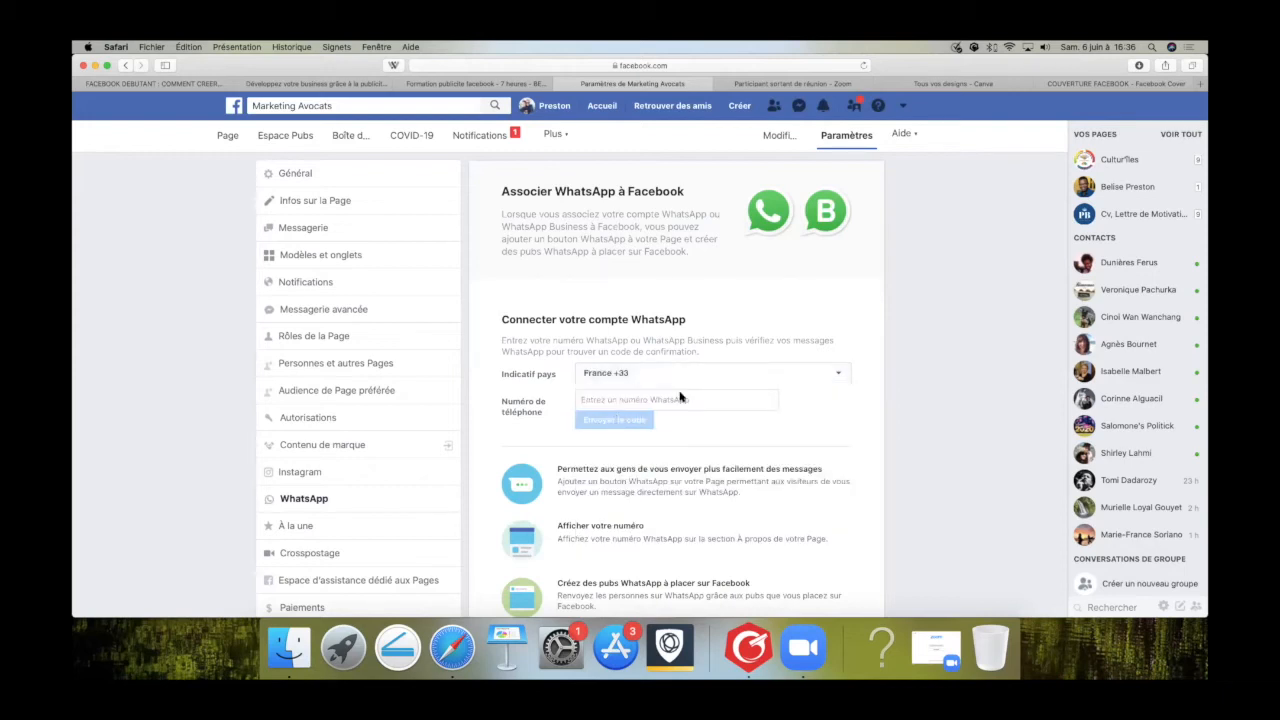
pyautogui.click(617, 399)
pyautogui.click(613, 420)
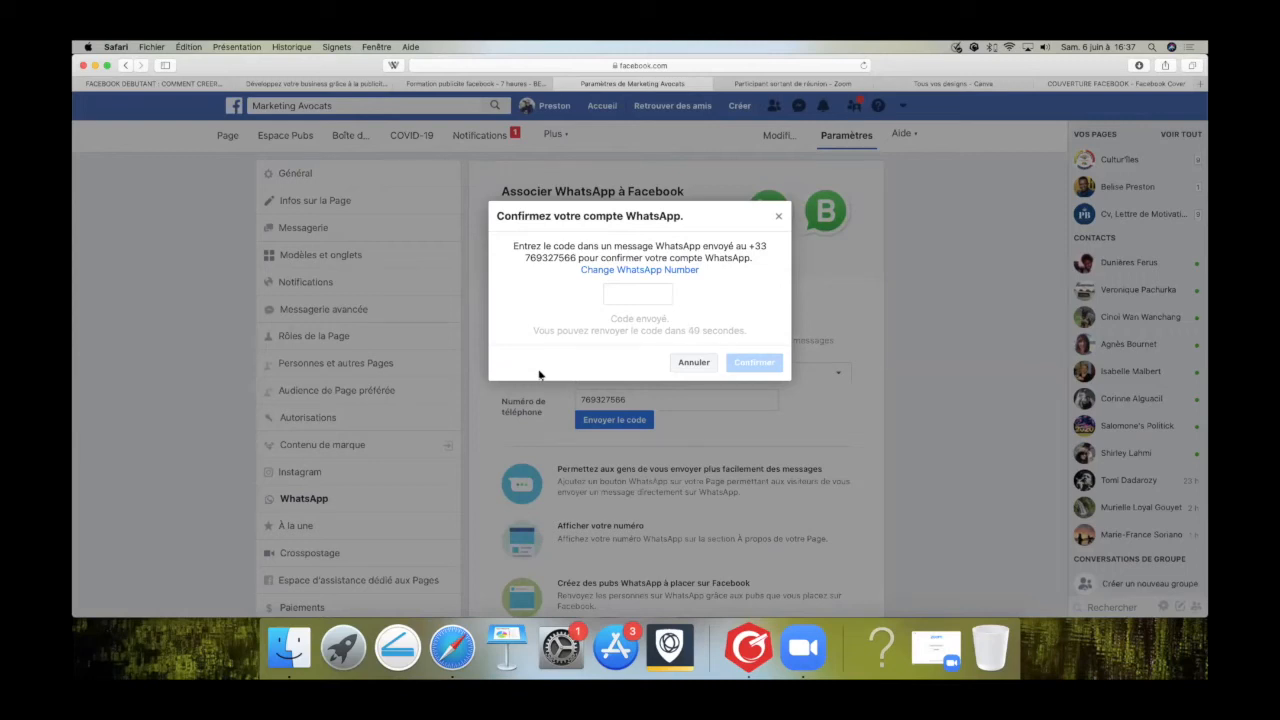
# Enter the WhatsApp verification code to link the account, and add a WhatsApp button to the Page
pyautogui.click(634, 293)
pyautogui.click(754, 362)
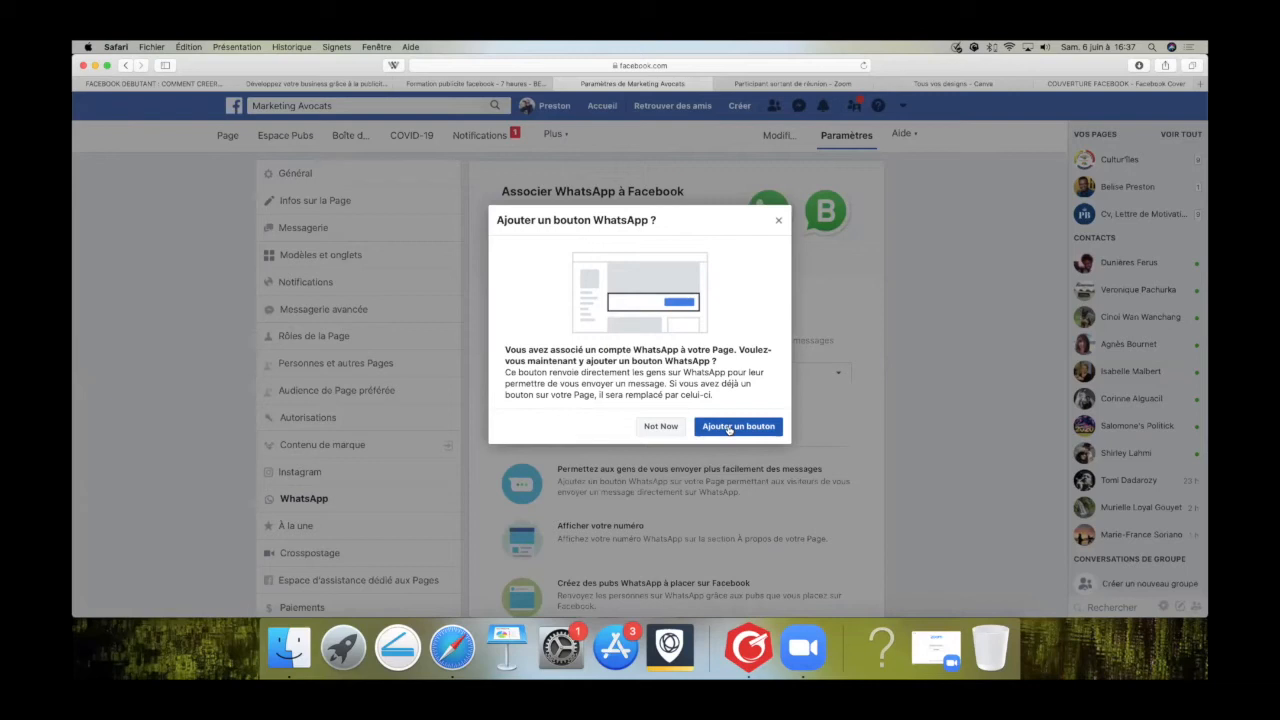
pyautogui.click(728, 429)
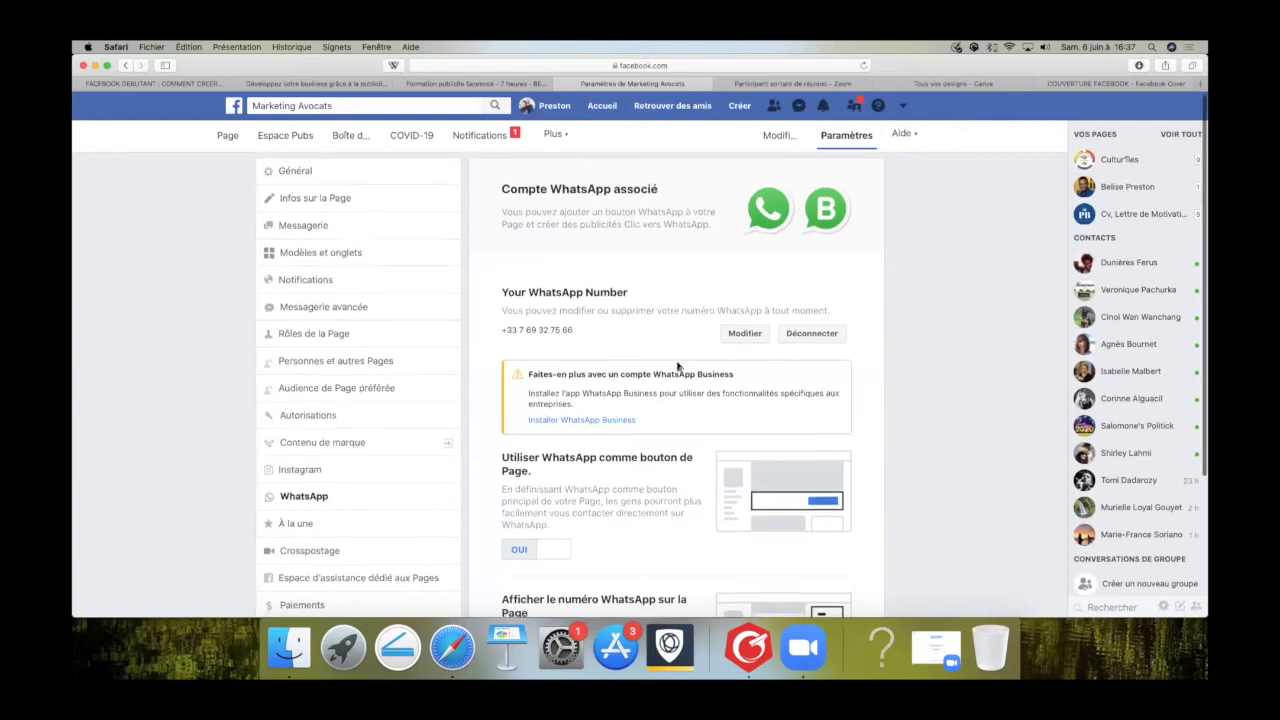
# Turn on displaying the WhatsApp number on the Page
pyautogui.scroll(-1, 677, 366)
pyautogui.scroll(-4, 677, 366)
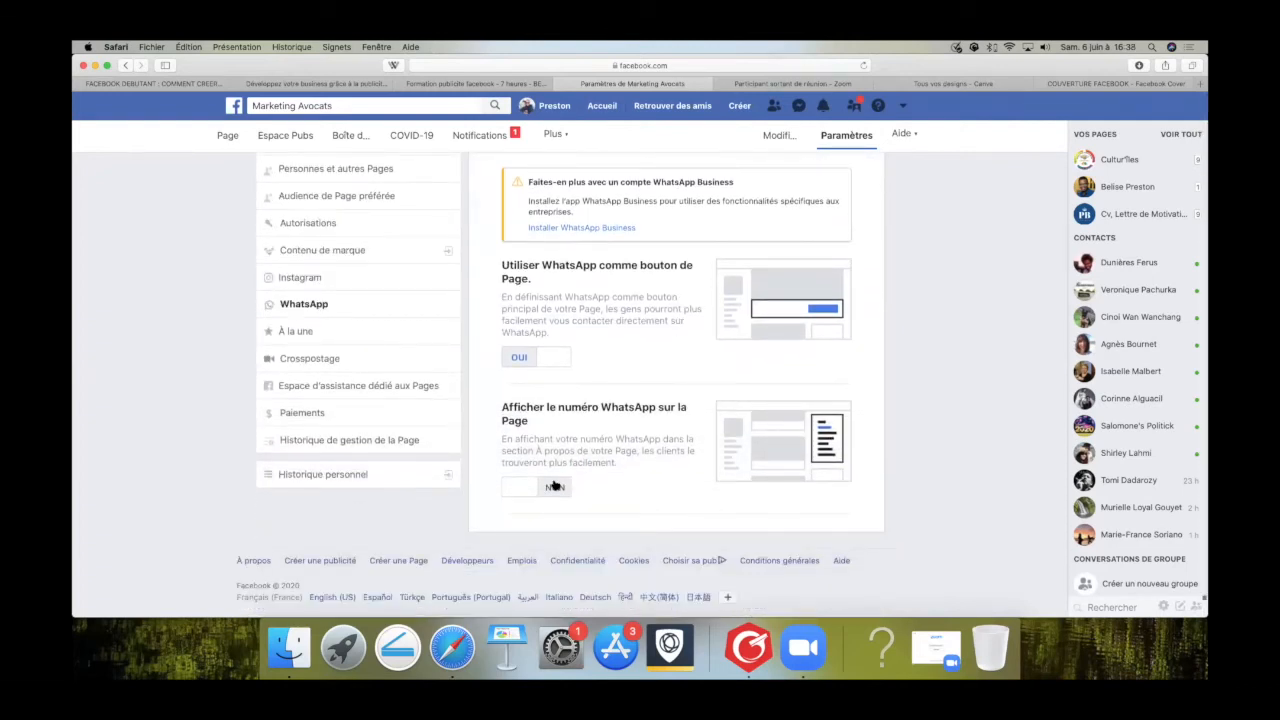
pyautogui.click(566, 489)
# Open the À la une settings and examine the featured likes section
pyautogui.click(323, 332)
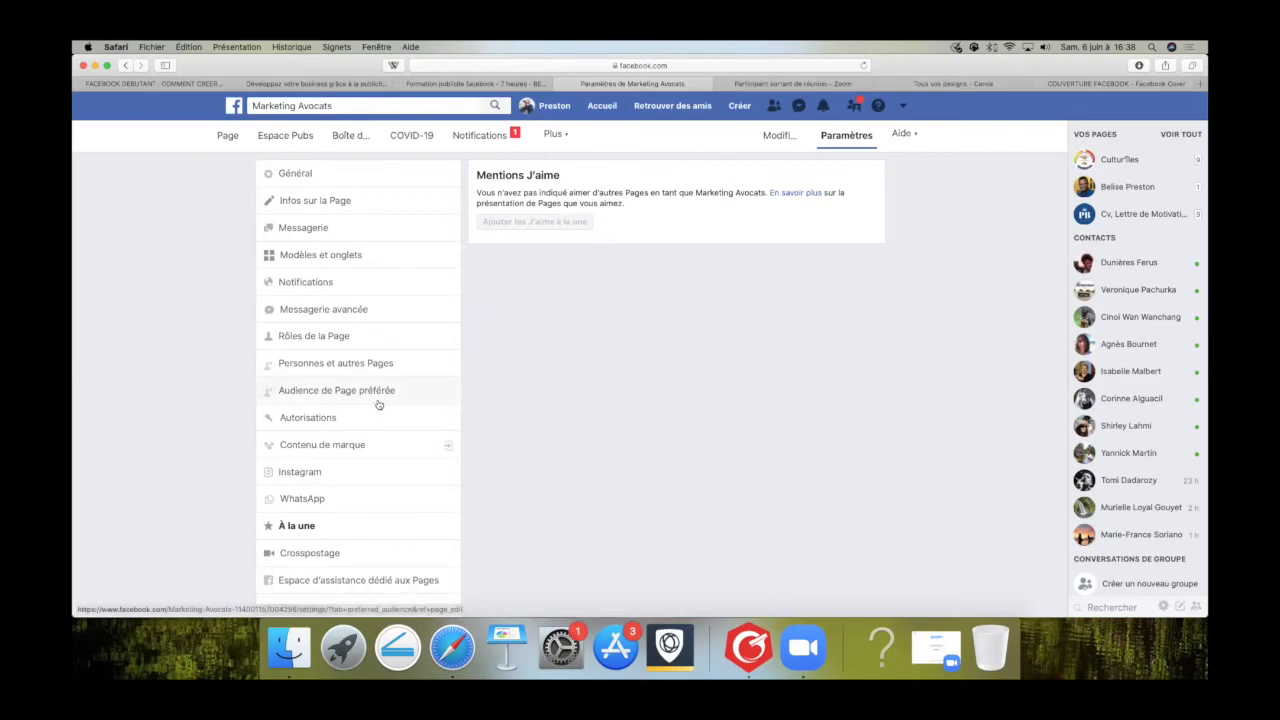
pyautogui.scroll(-3, 377, 404)
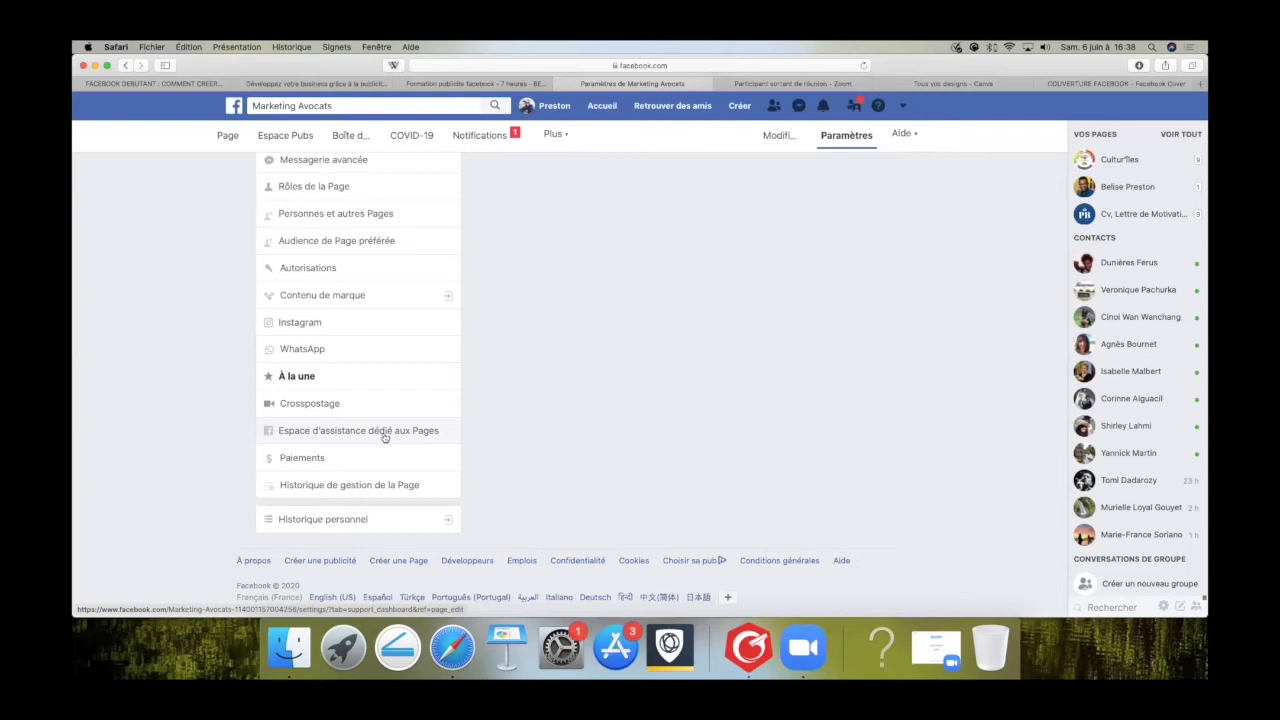
# Open the Paiements settings and set the Page's transaction currency to USD
pyautogui.click(329, 459)
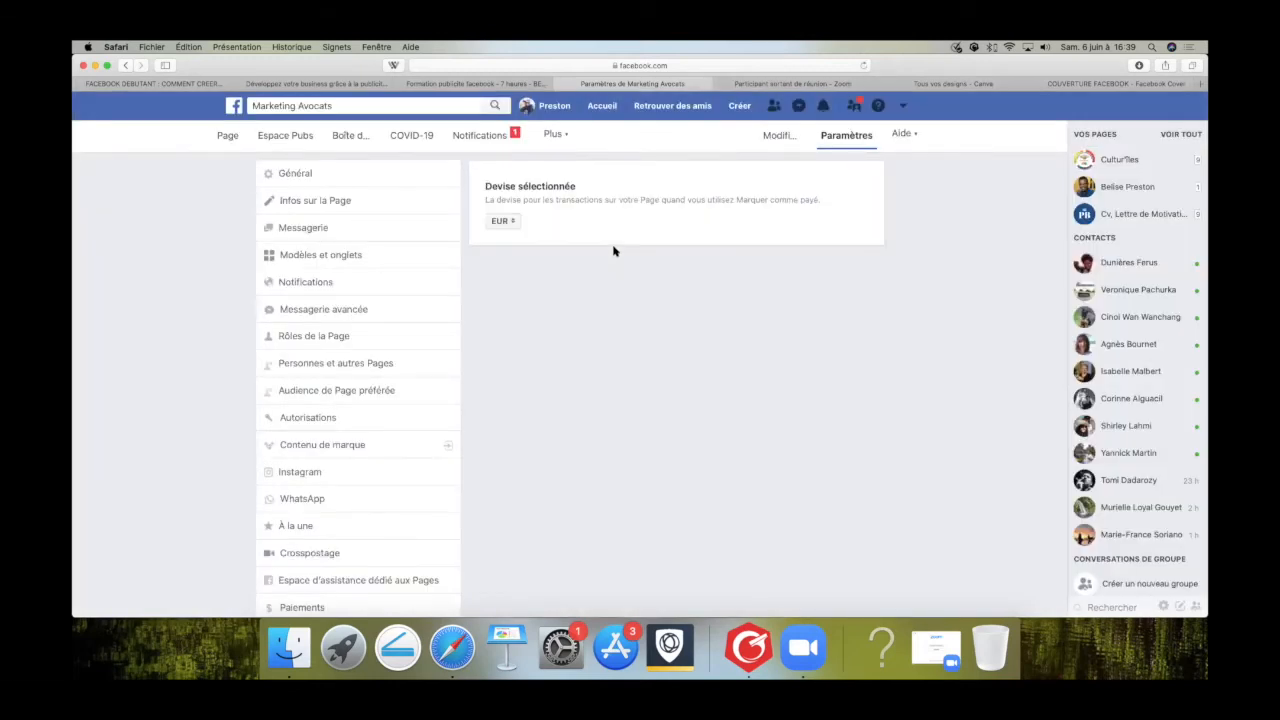
pyautogui.click(503, 222)
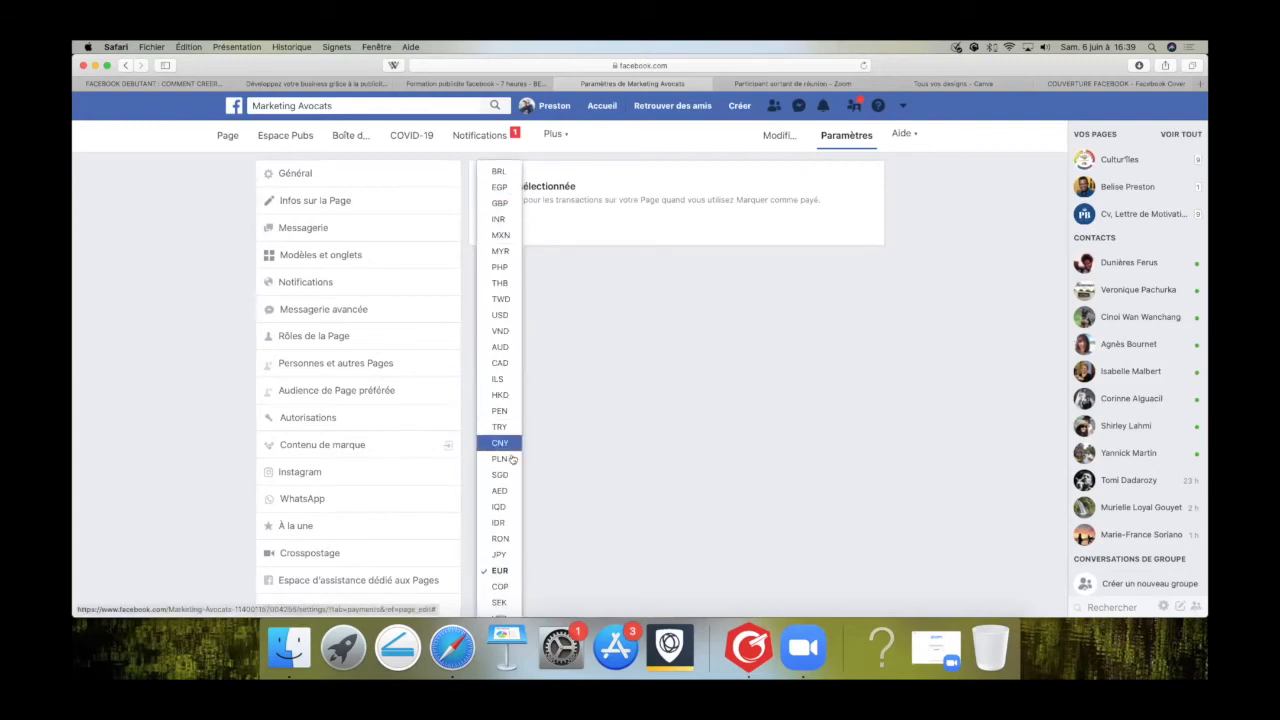
pyautogui.scroll(-1, 510, 478)
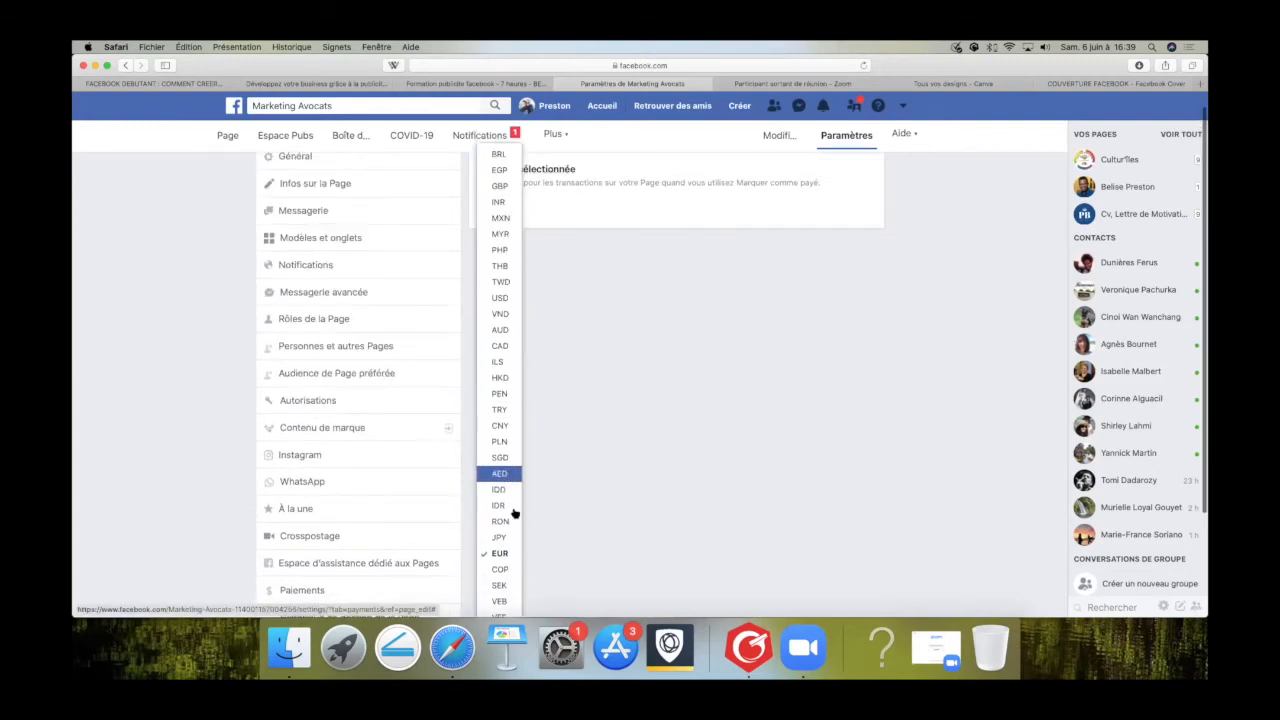
pyautogui.click(500, 553)
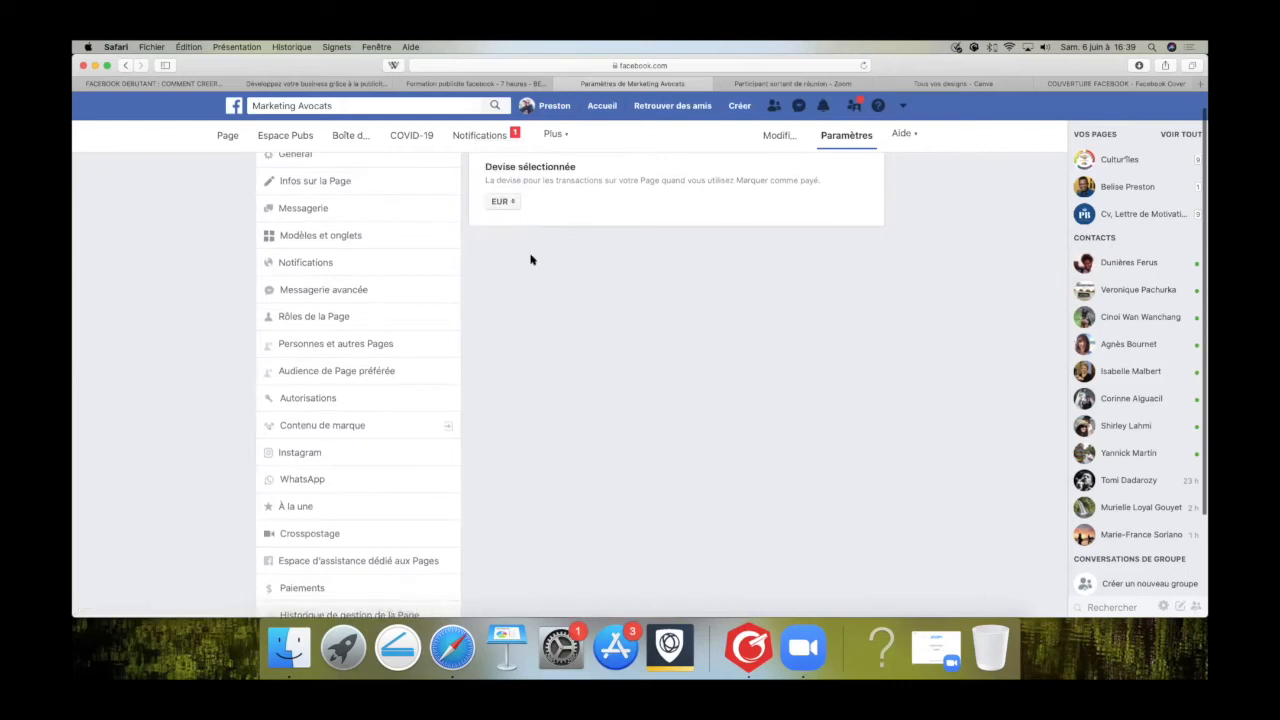
pyautogui.click(501, 205)
pyautogui.click(507, 321)
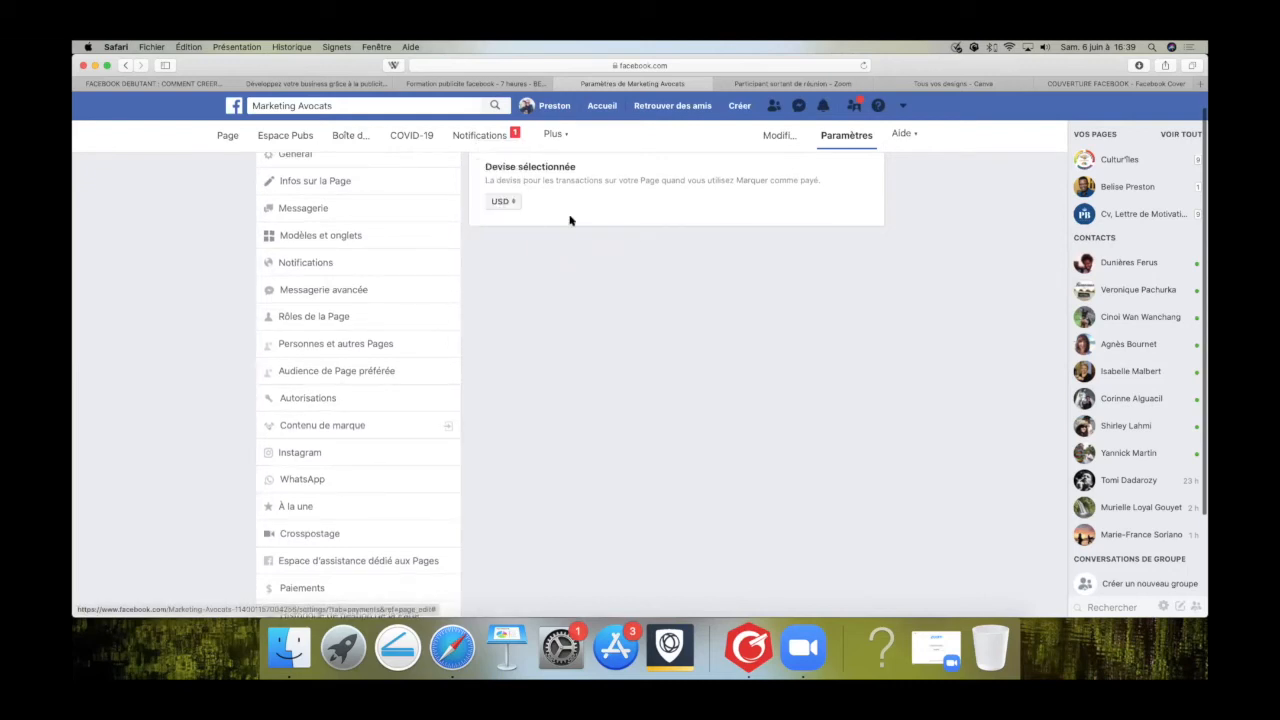
pyautogui.click(509, 205)
pyautogui.click(568, 303)
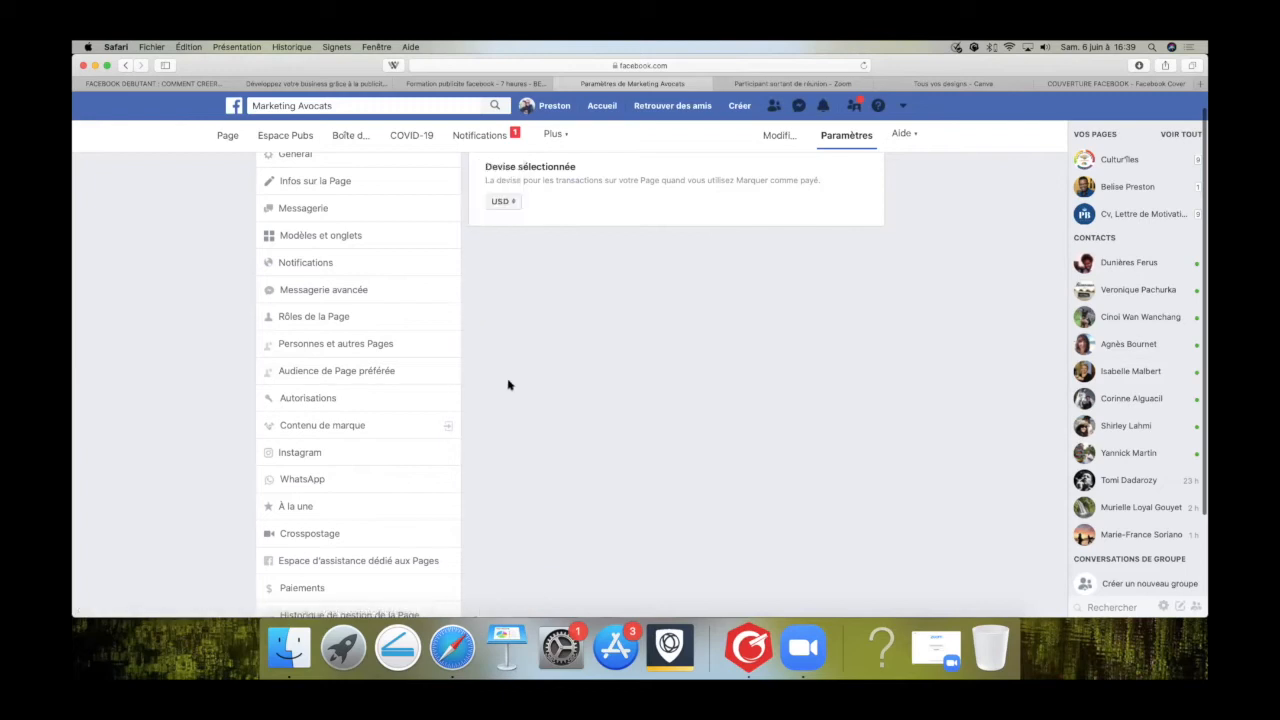
# Open the Historique de gestion de la Page and examine the logged management actions
pyautogui.scroll(-2, 415, 430)
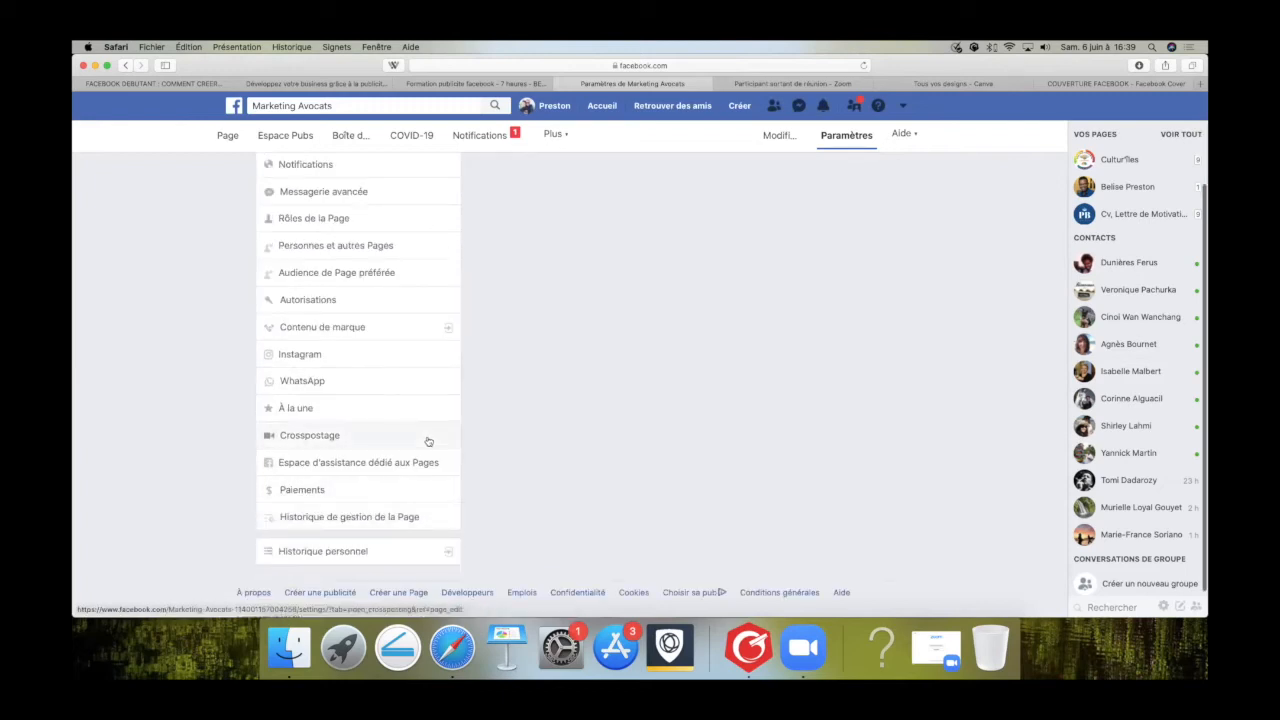
pyautogui.click(342, 519)
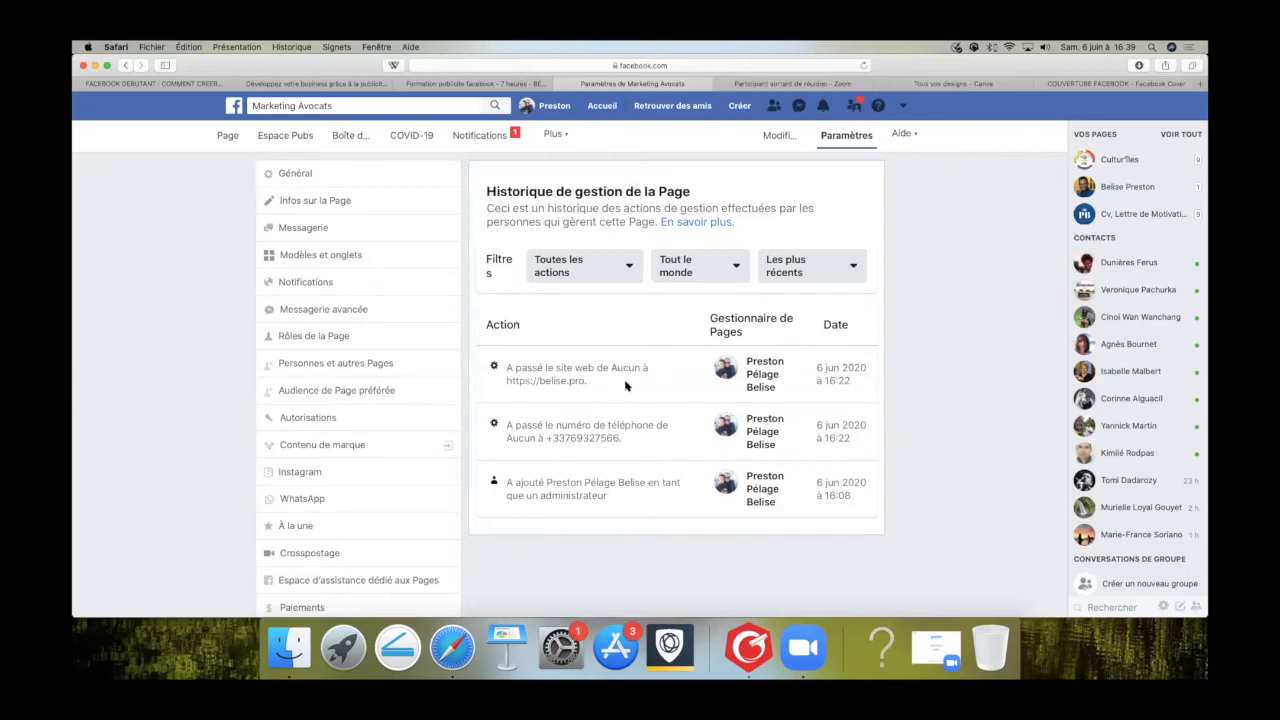
pyautogui.scroll(-3, 423, 420)
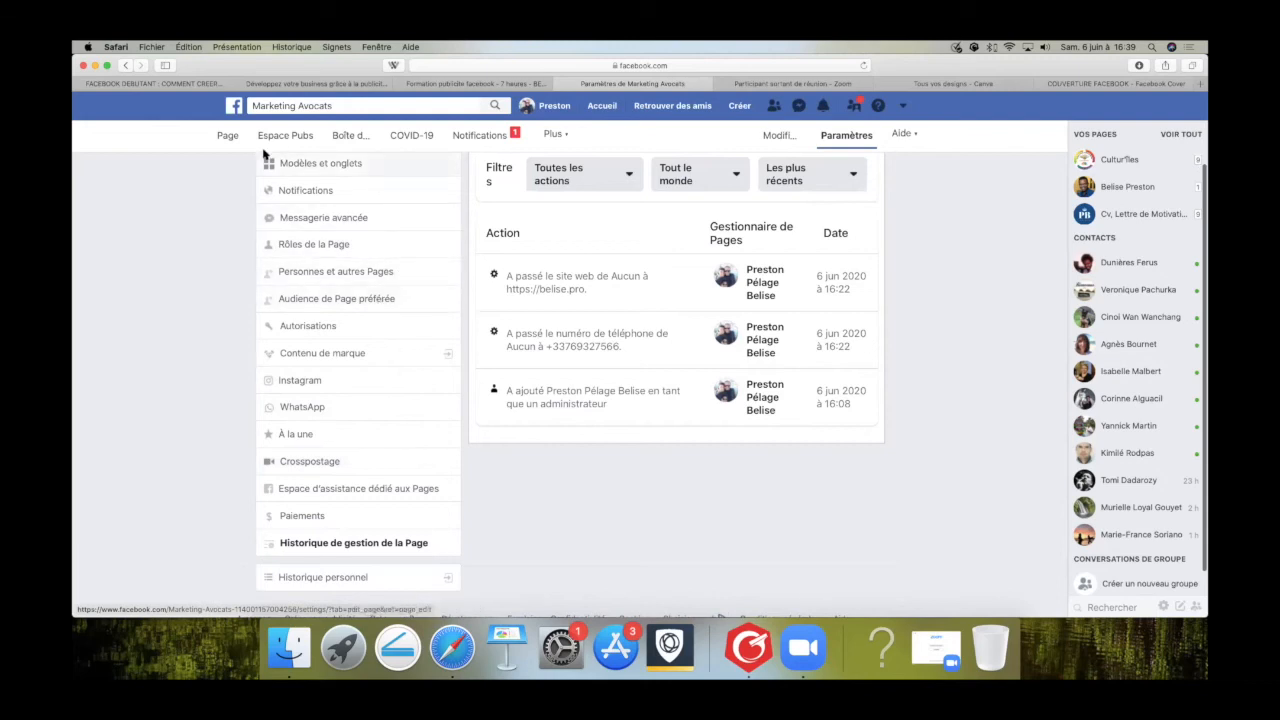
# Return to the Marketing Avocats Page and look over its WhatsApp button, publishing options, events and posts
pyautogui.click(276, 165)
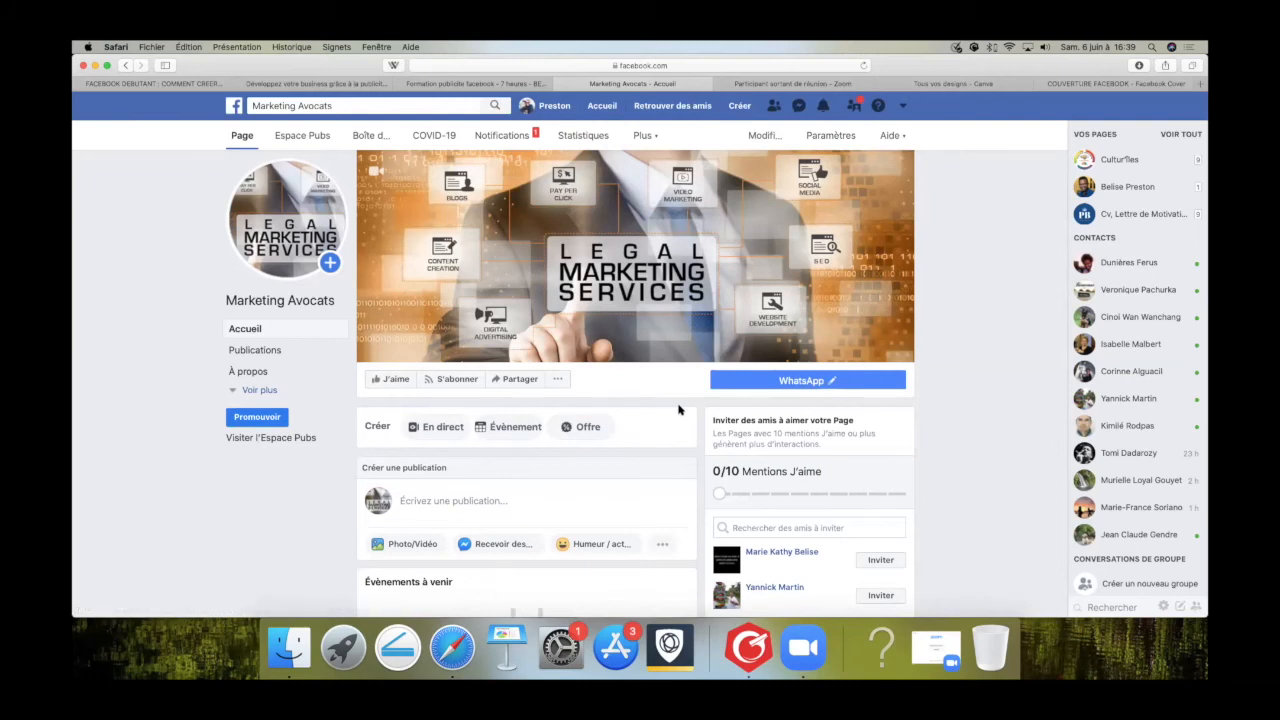
pyautogui.scroll(-1, 660, 425)
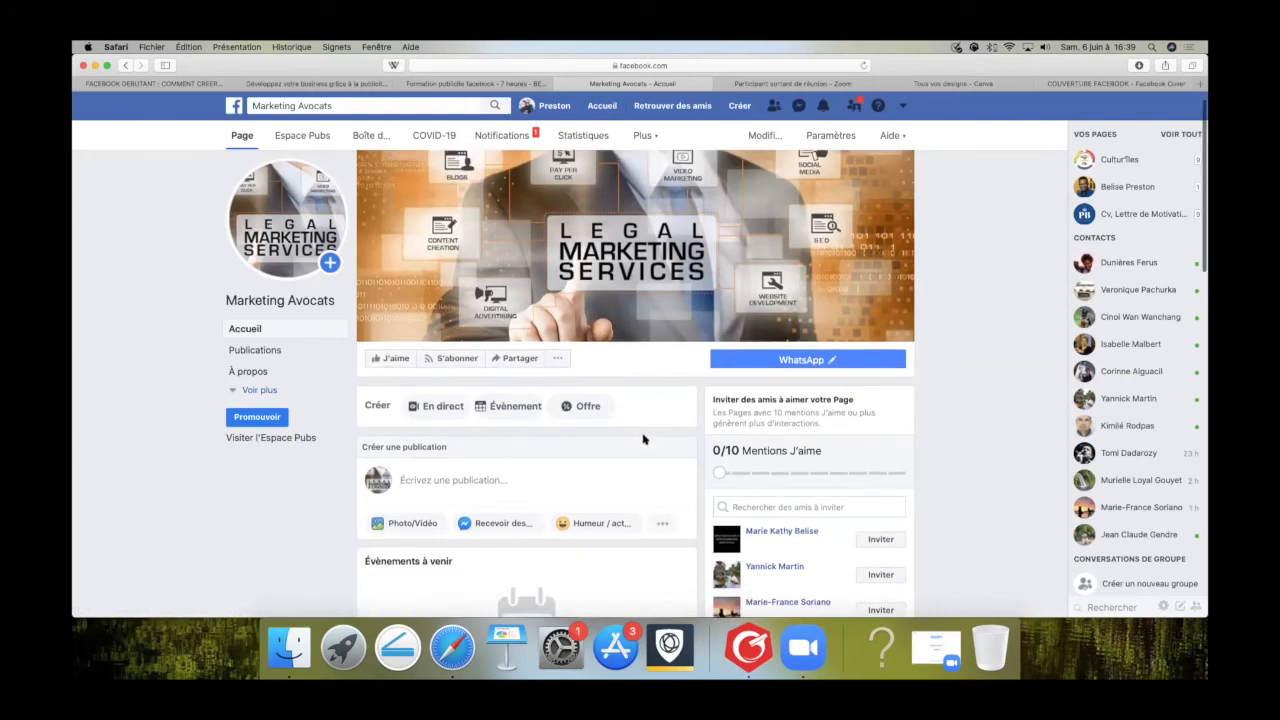
pyautogui.scroll(-5, 643, 438)
pyautogui.scroll(-15, 643, 436)
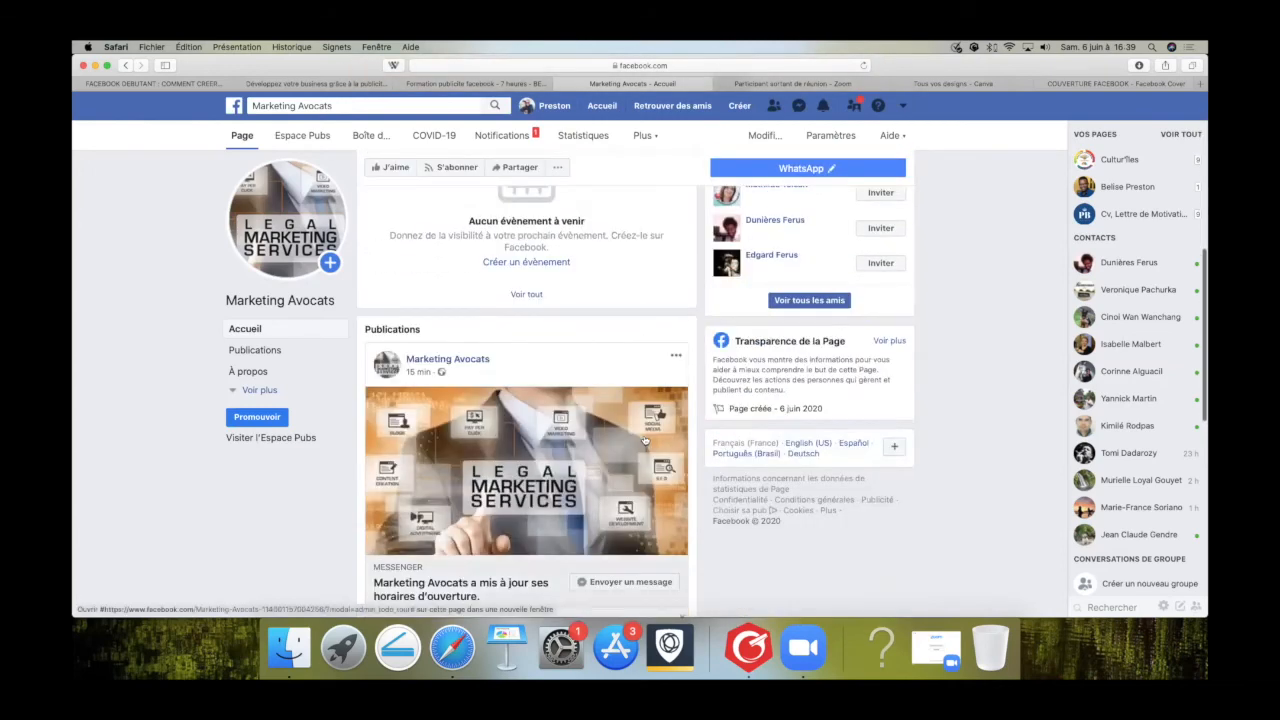
pyautogui.scroll(15, 644, 440)
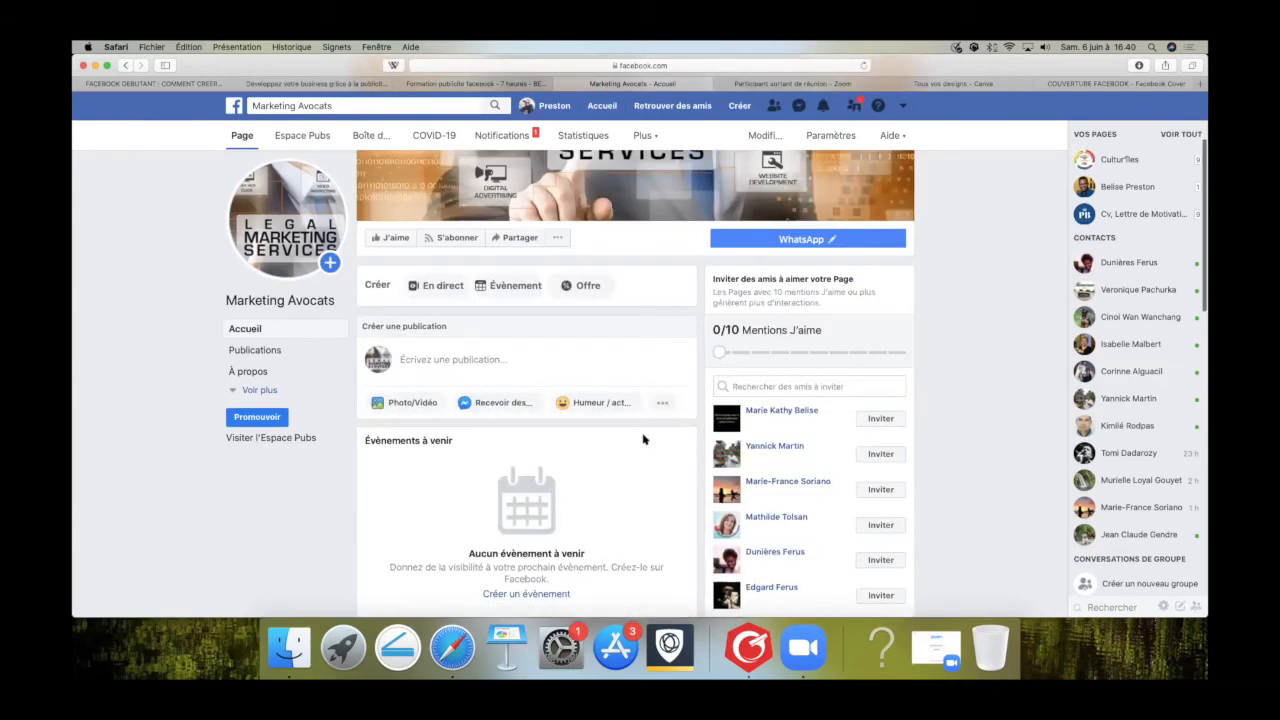
pyautogui.scroll(1, 643, 438)
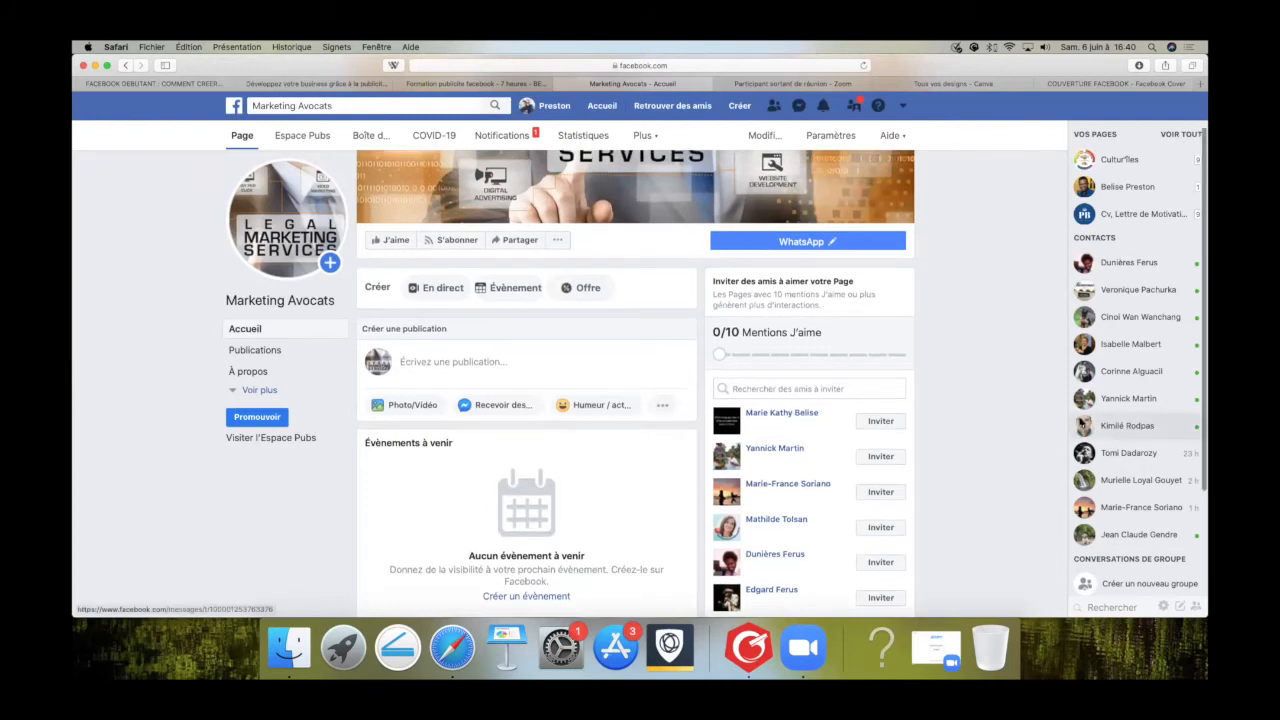
pyautogui.moveTo(1068, 372)
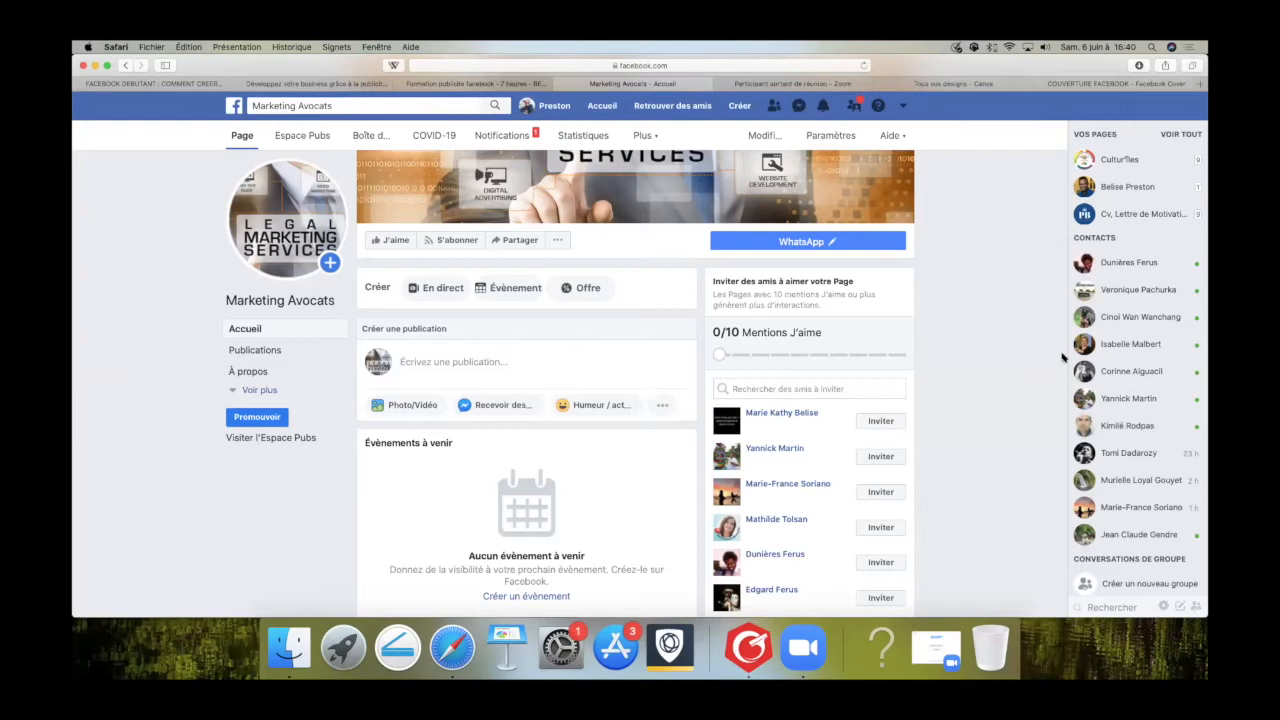
pyautogui.moveTo(1069, 290)
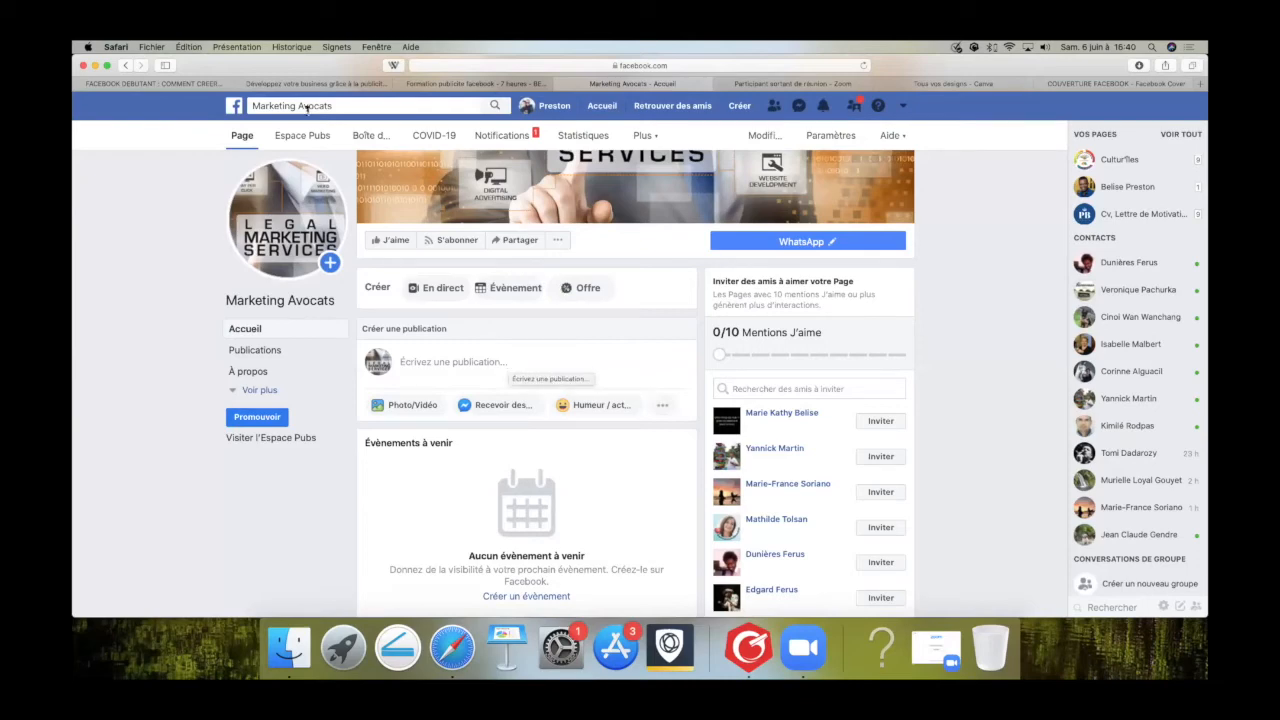
pyautogui.click(185, 83)
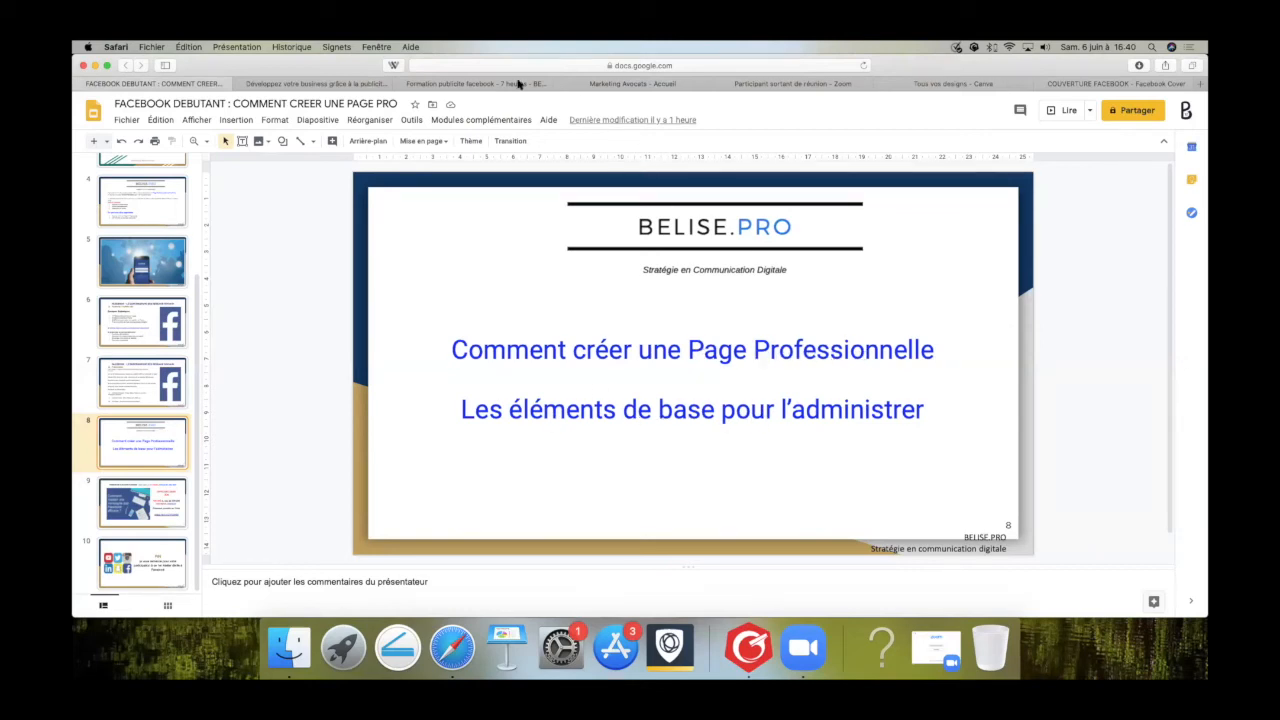
pyautogui.click(632, 84)
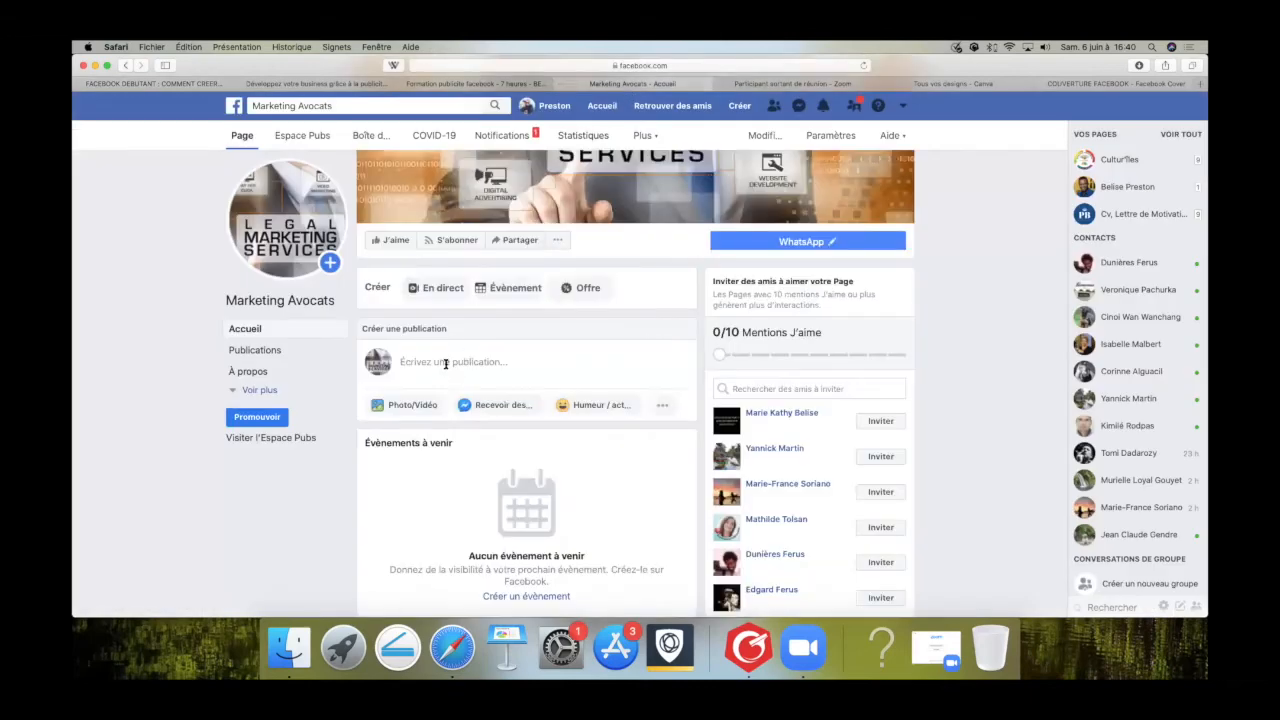
# Open the Page's post composer, look over its attachment and publishing options, and close it
pyautogui.click(446, 364)
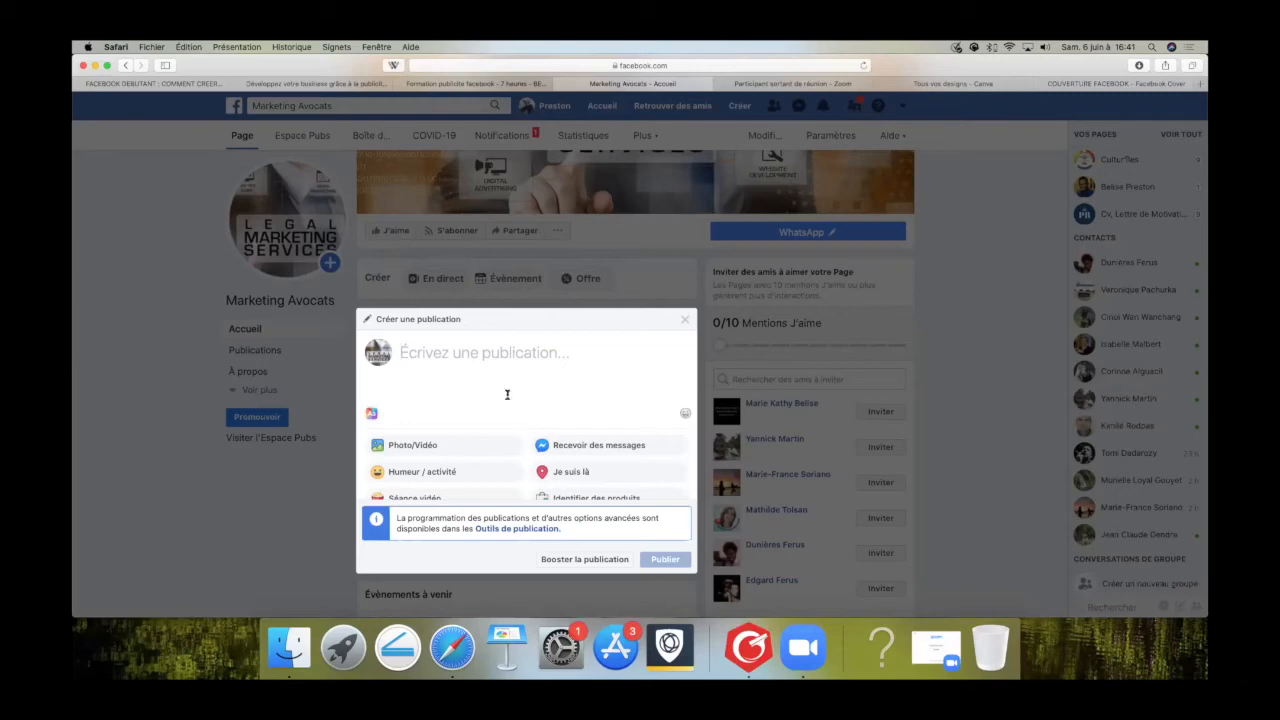
pyautogui.scroll(-1, 506, 389)
pyautogui.click(685, 317)
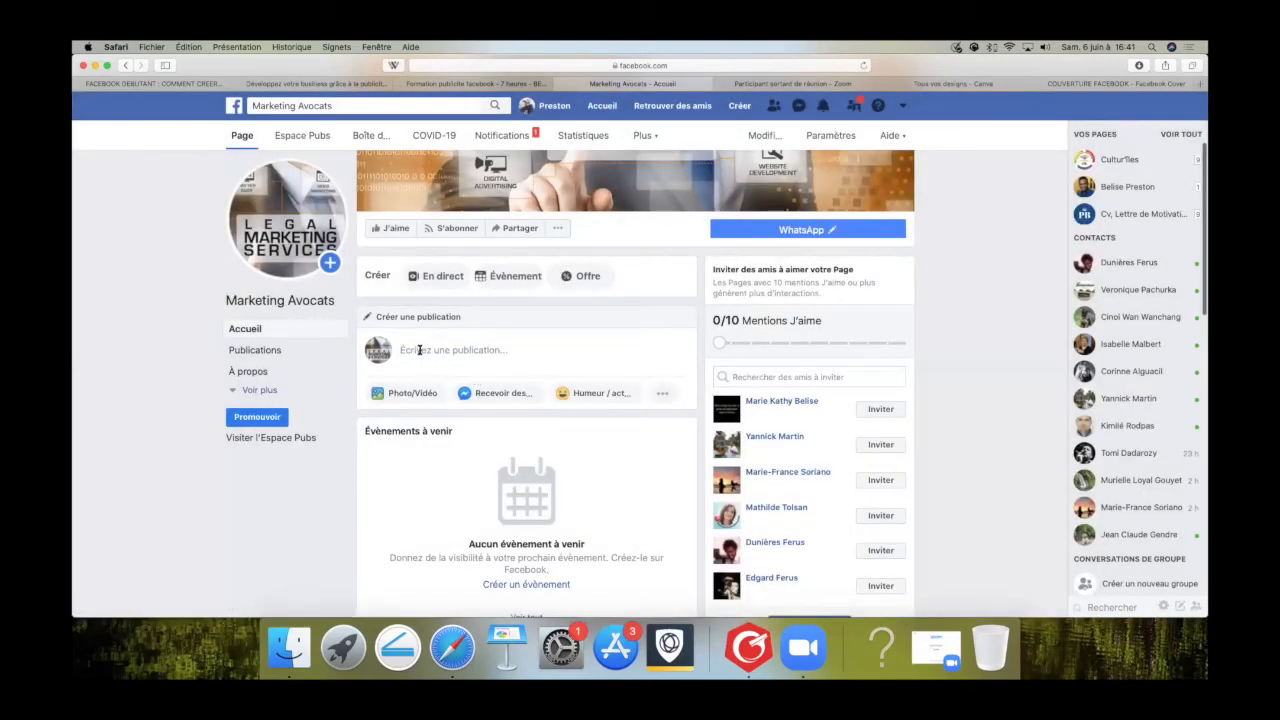
# Start a new post on the Page and attach the photo Facebook-entrepreneurs.jpg from the DEMO FACEBOOK folder
pyautogui.click(505, 350)
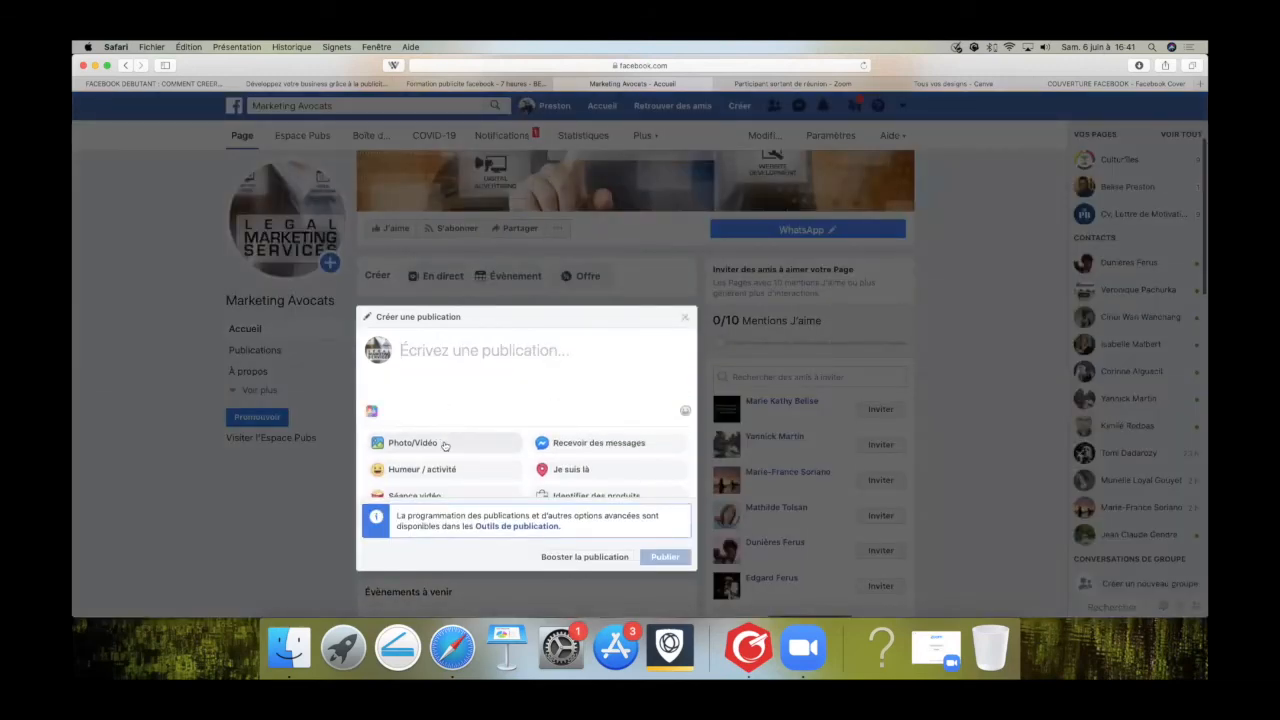
pyautogui.click(410, 445)
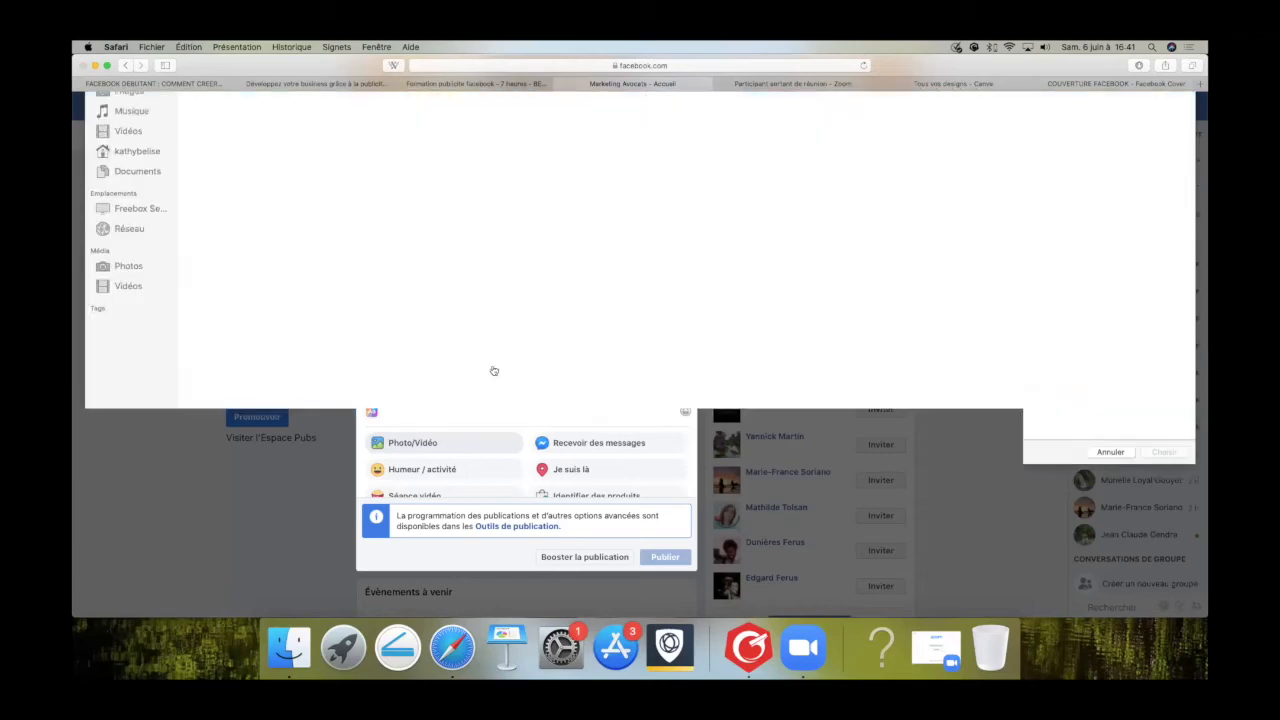
pyautogui.click(215, 165)
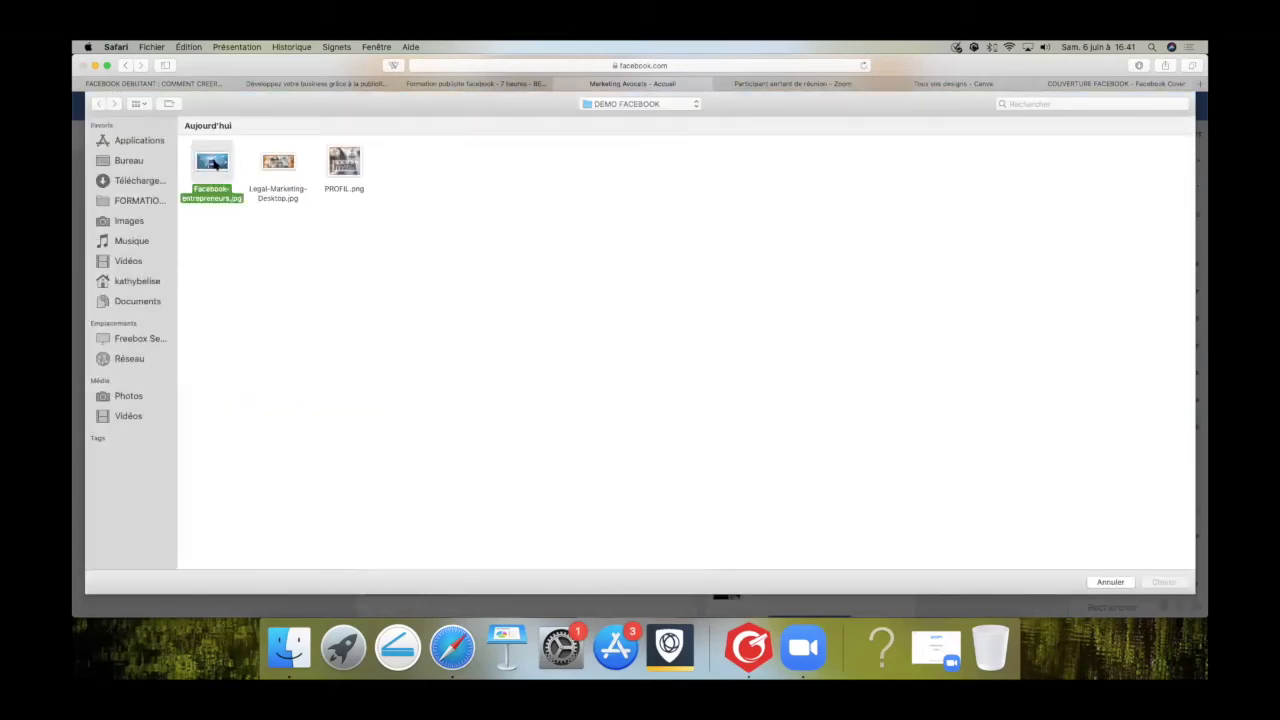
pyautogui.press('Return')
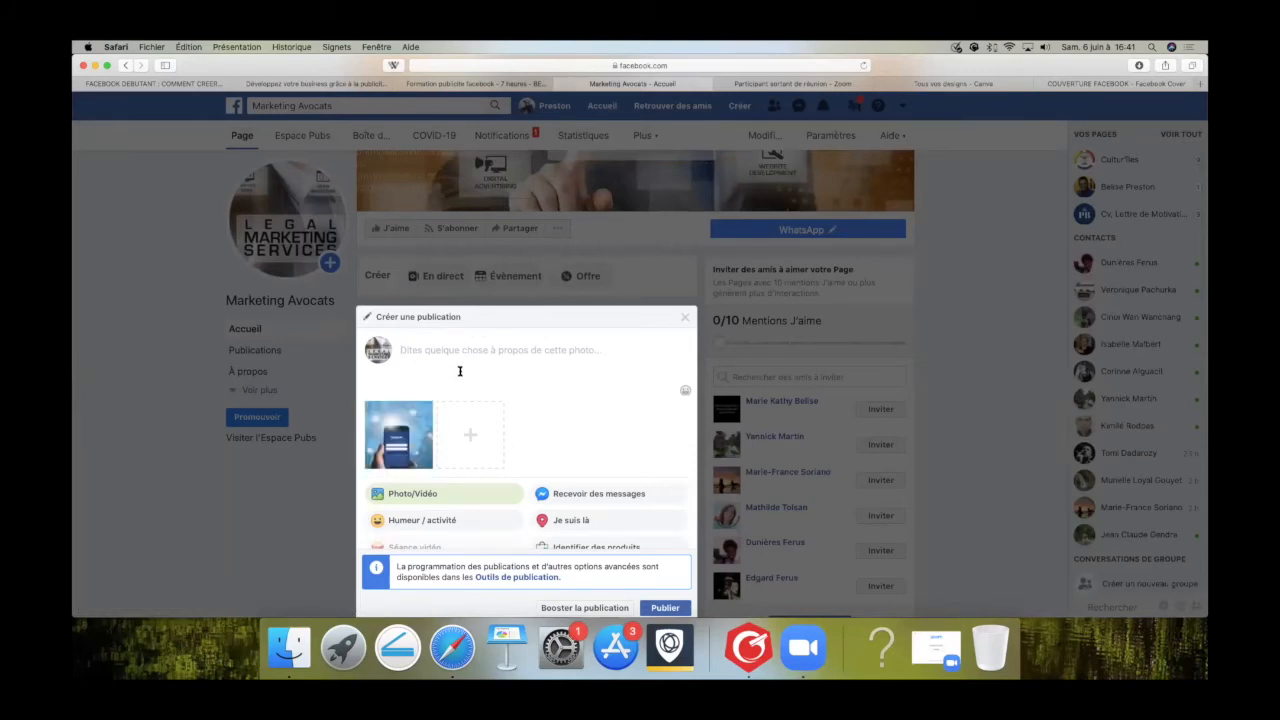
# Switch to Canva and create a new blank design in the Publication Facebook format
pyautogui.click(944, 86)
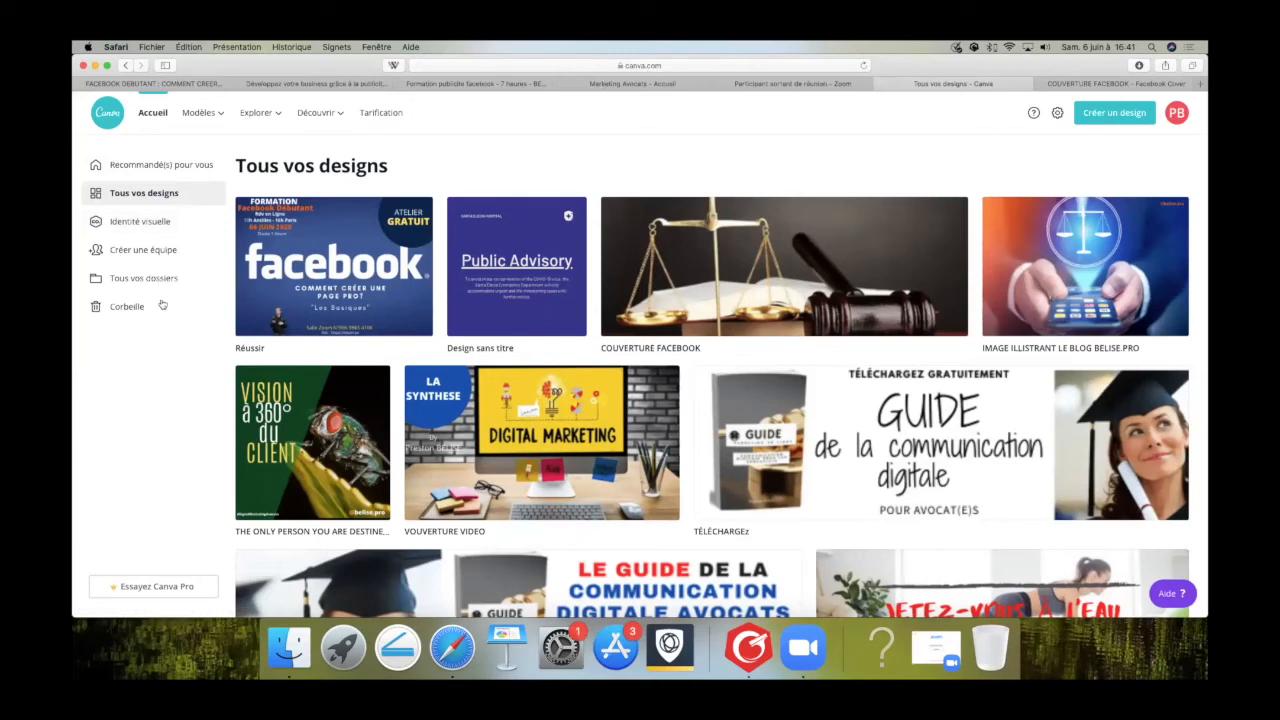
pyautogui.click(112, 121)
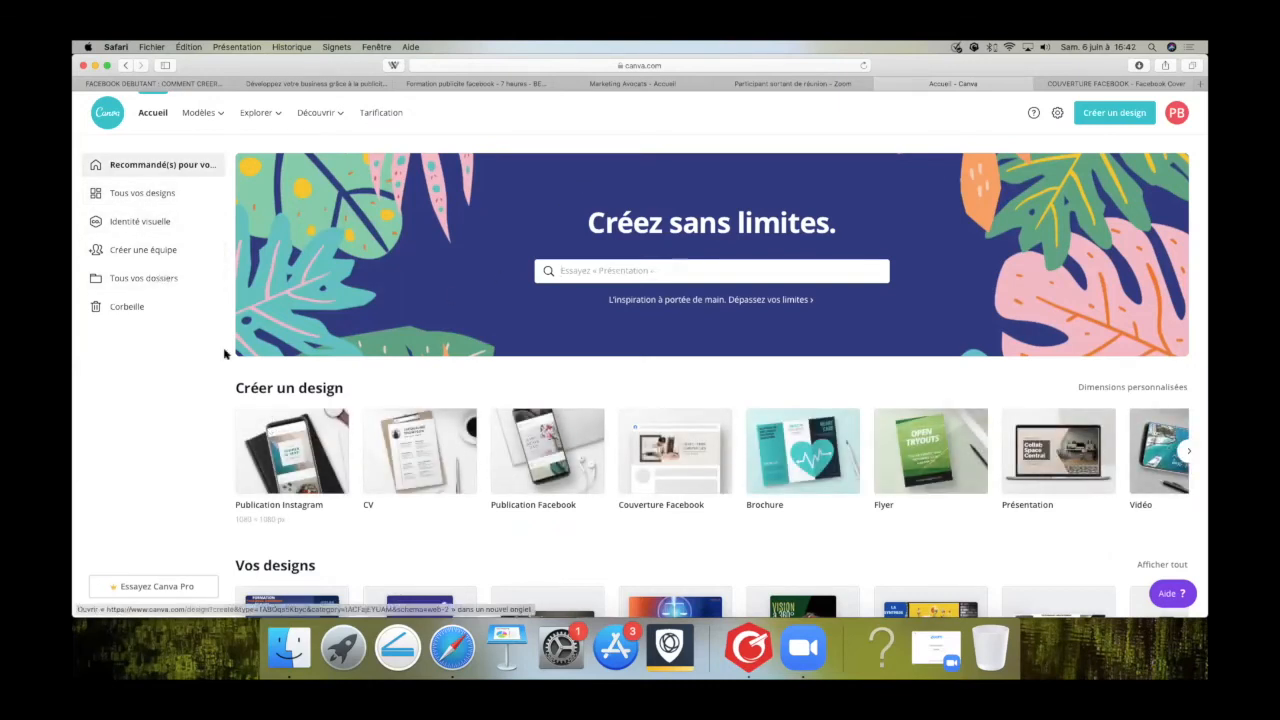
pyautogui.click(267, 388)
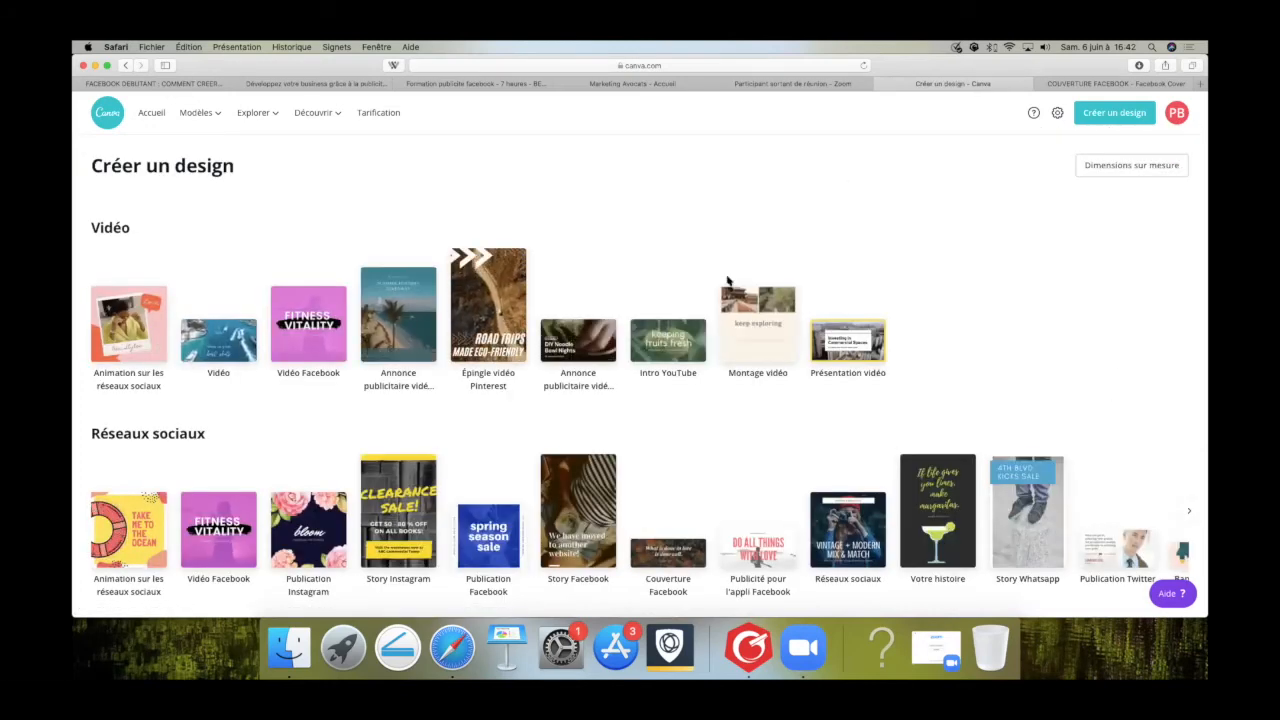
pyautogui.click(1112, 112)
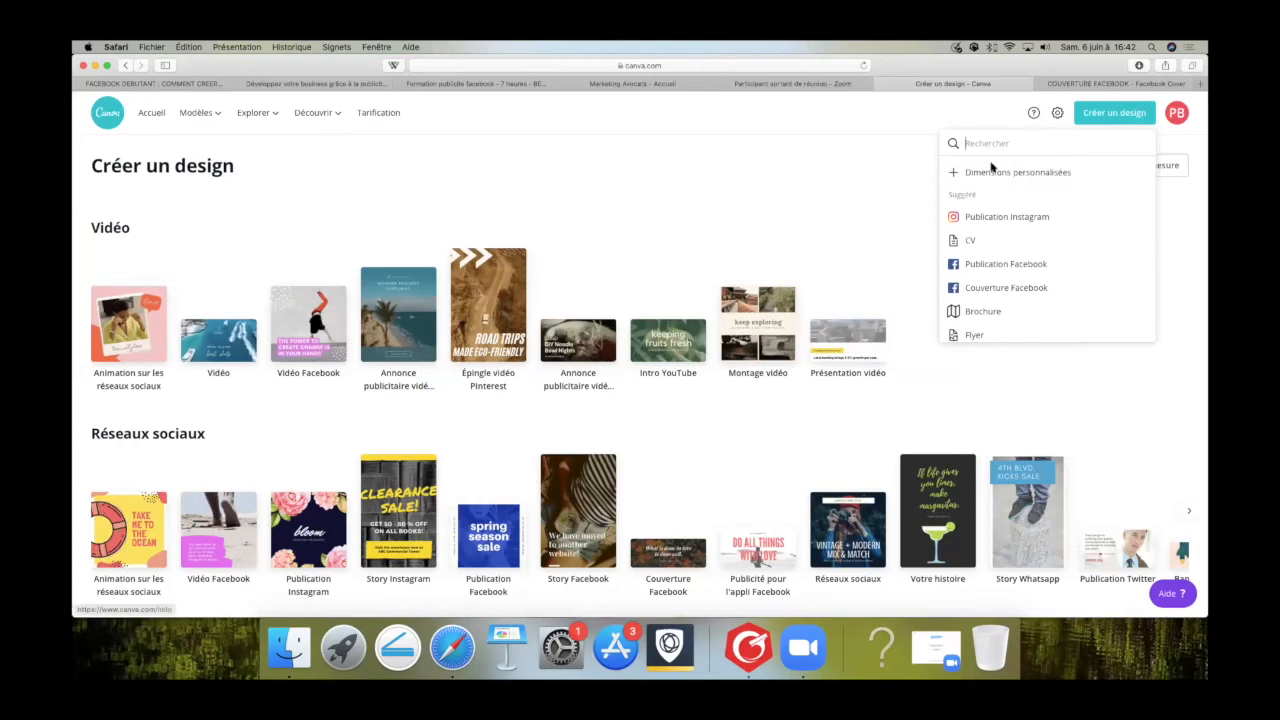
pyautogui.click(1012, 264)
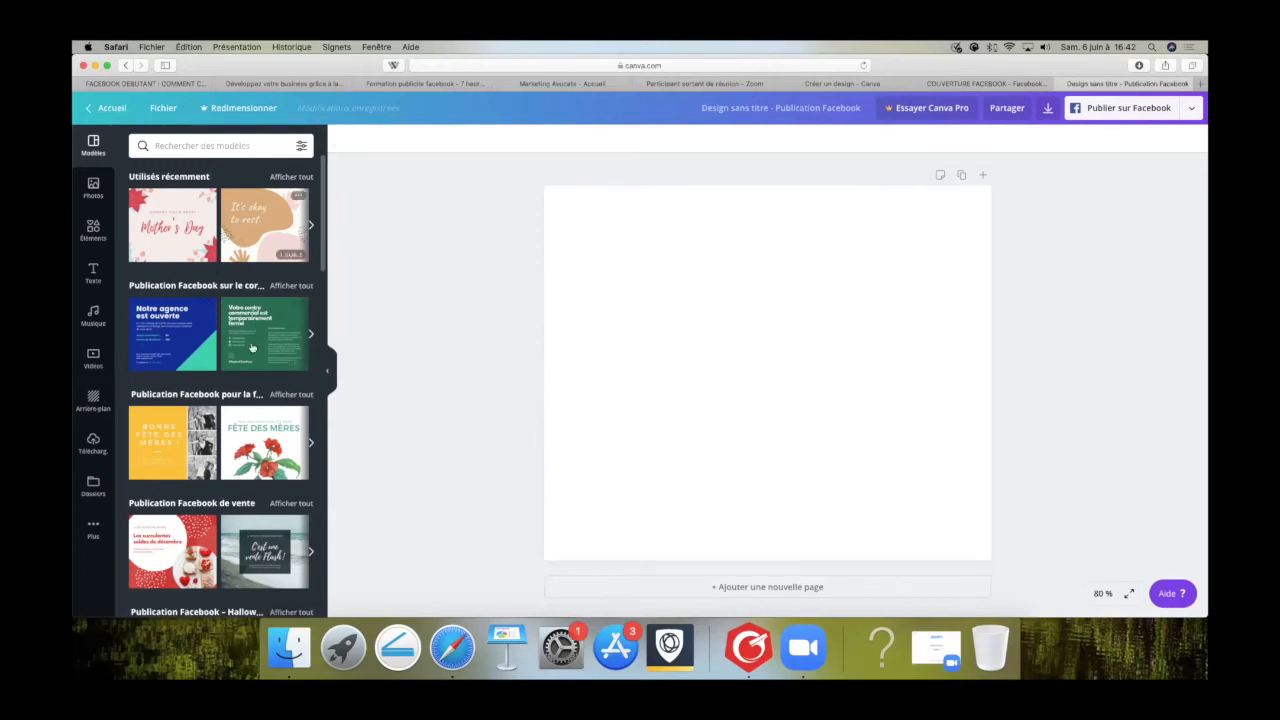
# Apply the green "Délicieux" food template to the blank page and delete its plant photo from the image frame
pyautogui.scroll(-6, 250, 348)
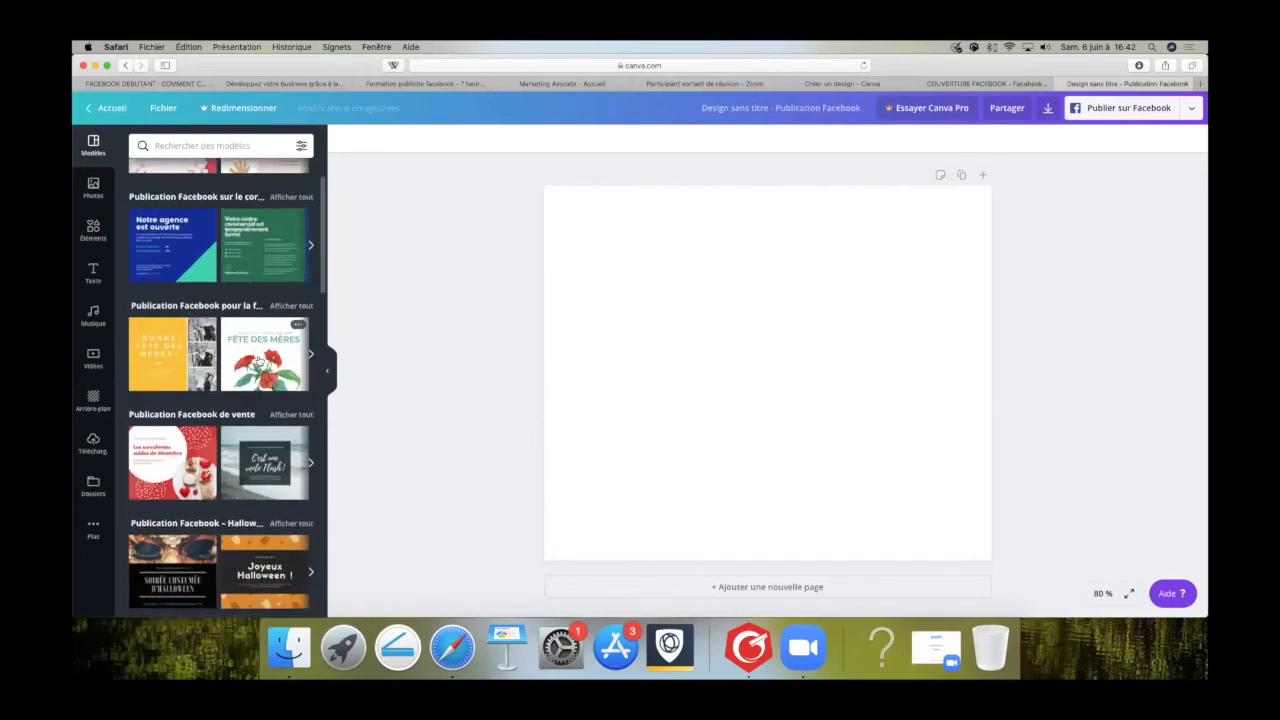
pyautogui.scroll(-1, 259, 361)
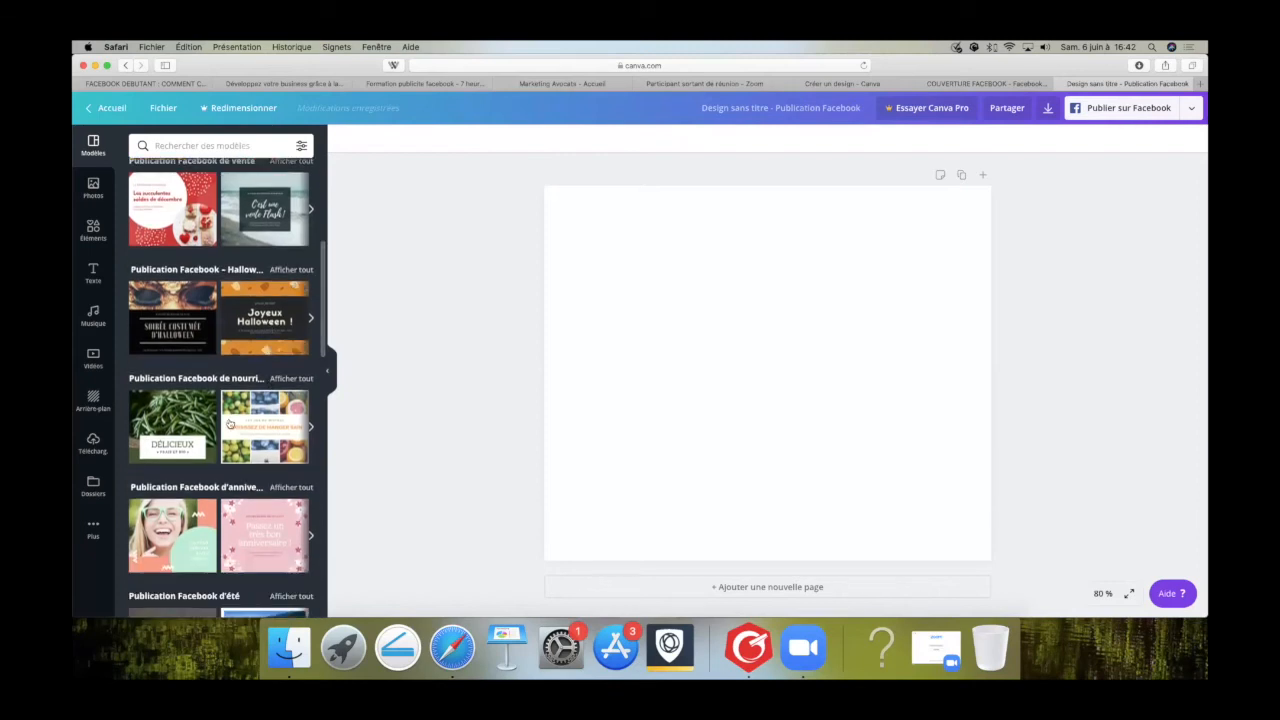
pyautogui.click(180, 428)
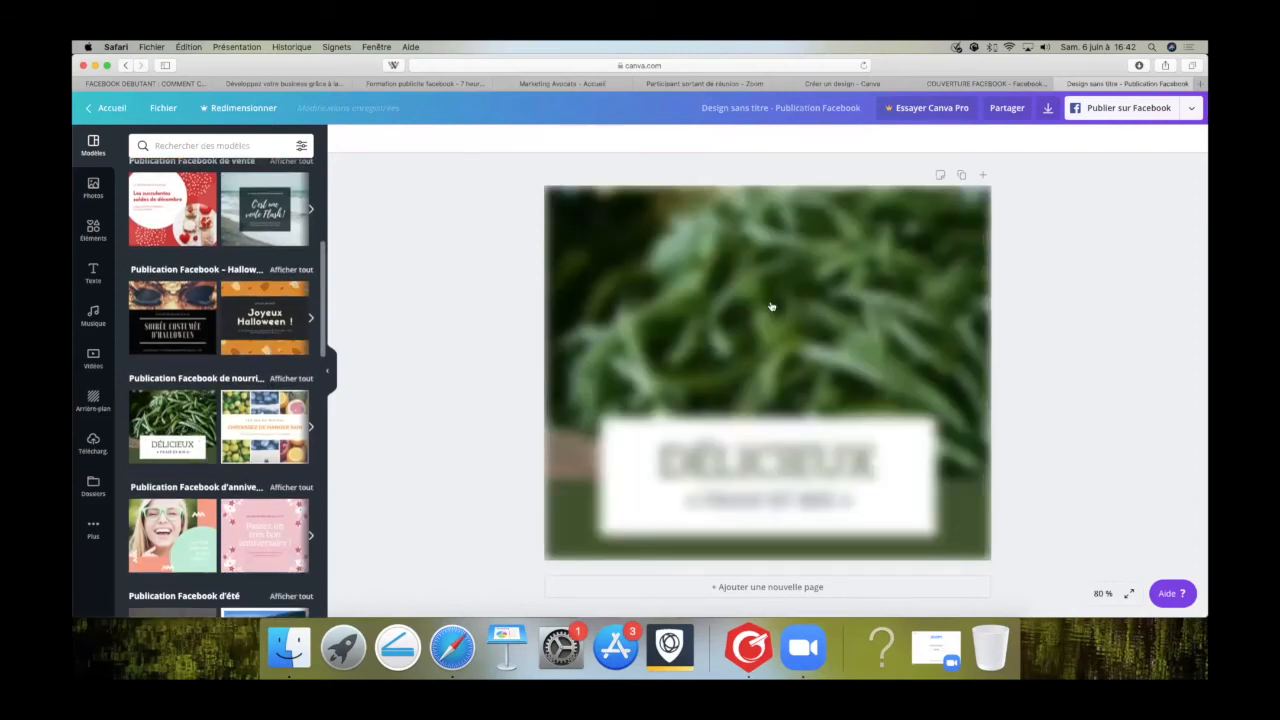
pyautogui.click(661, 266)
pyautogui.press('Delete')
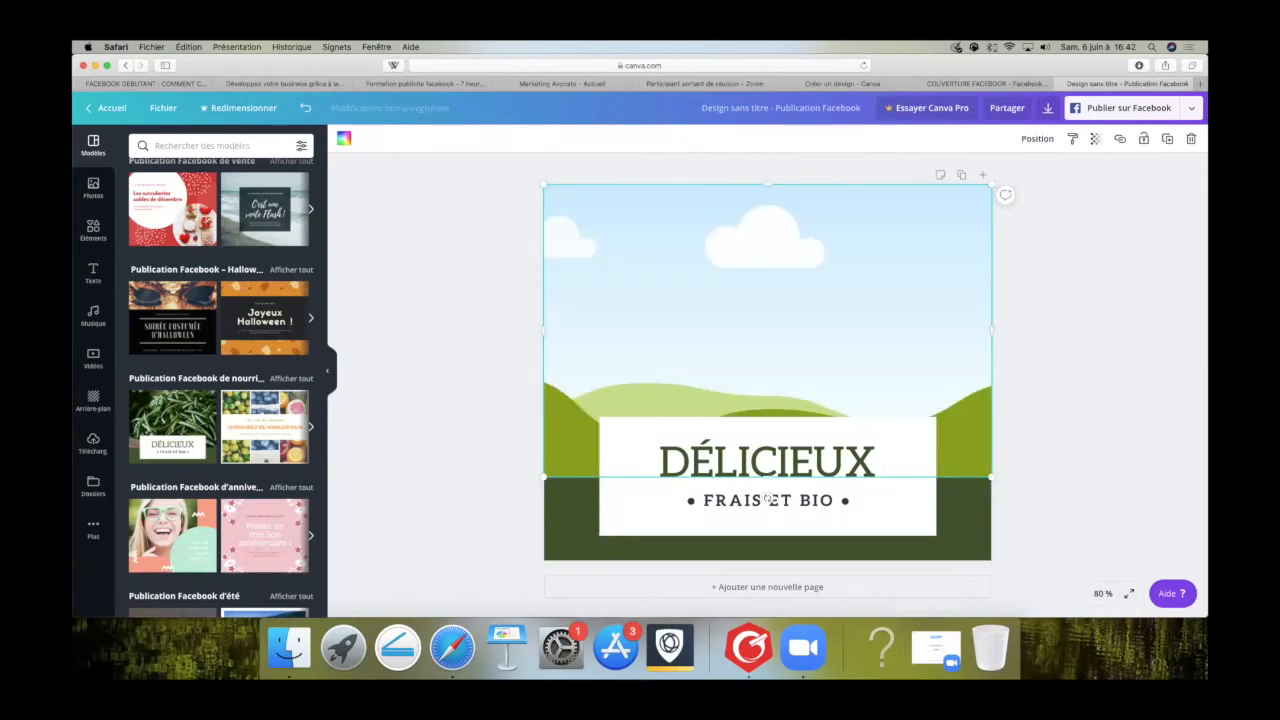
pyautogui.click(609, 284)
# Fill the template's empty image frame with the uploaded photo of the scales held before a white robe
pyautogui.click(99, 450)
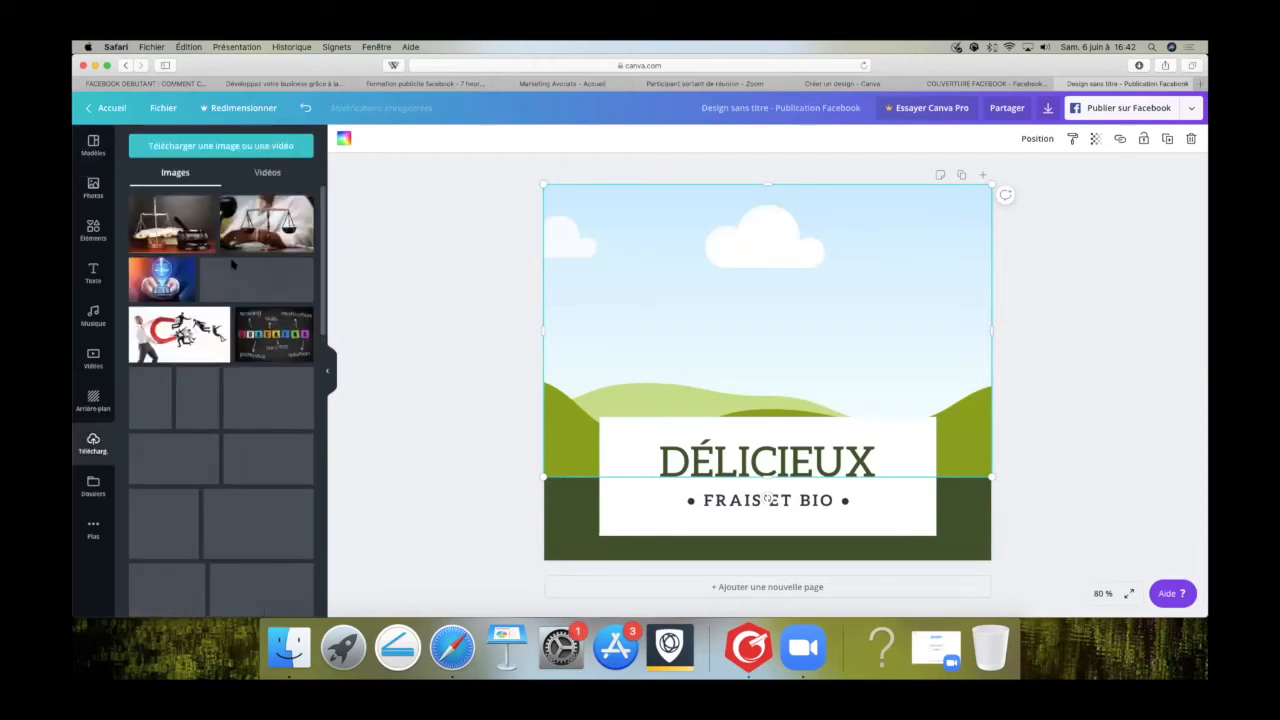
pyautogui.moveTo(272, 224); pyautogui.dragTo(765, 289)
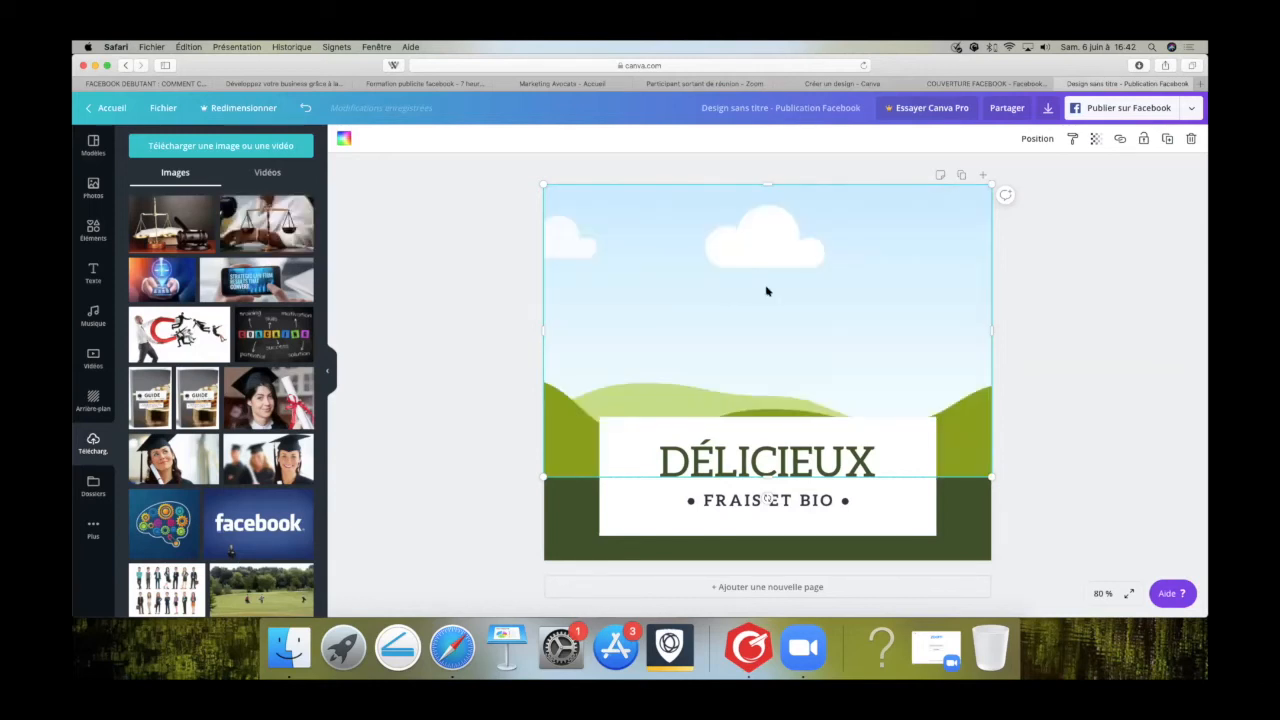
pyautogui.moveTo(271, 228); pyautogui.dragTo(741, 284)
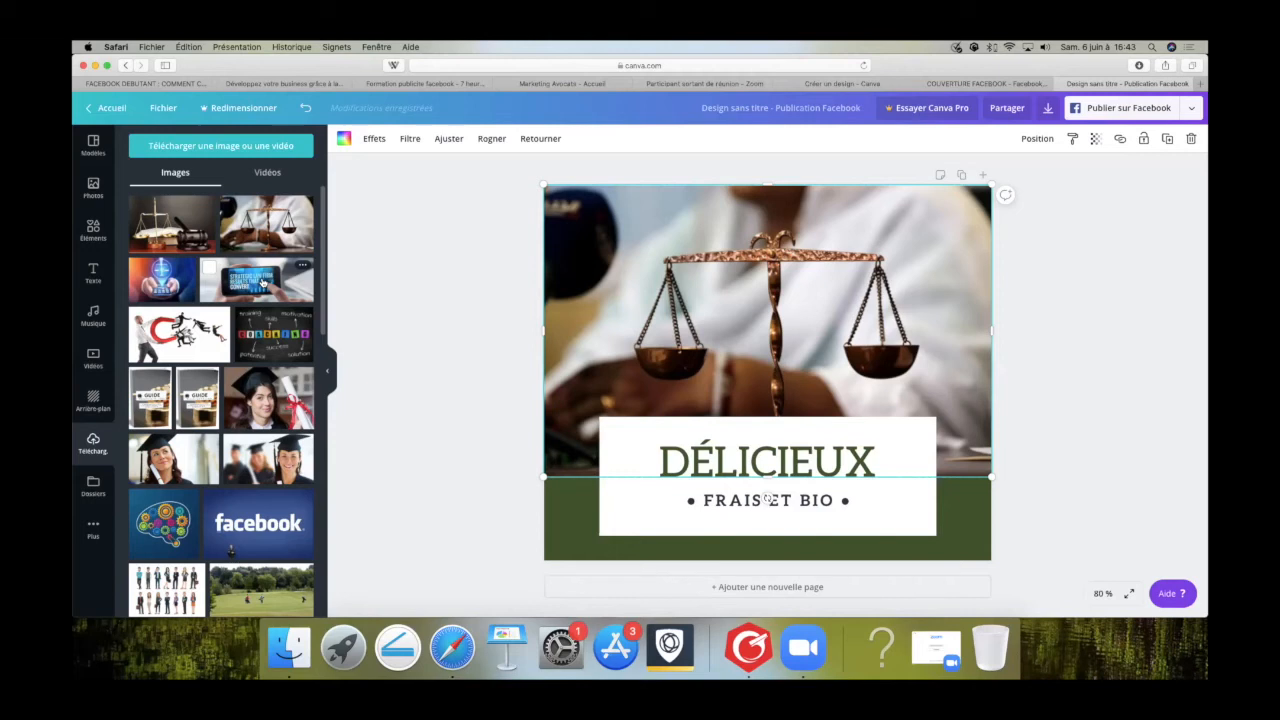
# Upload Facebook-entrepreneurs.jpg and replace the scales photo in the template's image frame with it
pyautogui.click(230, 150)
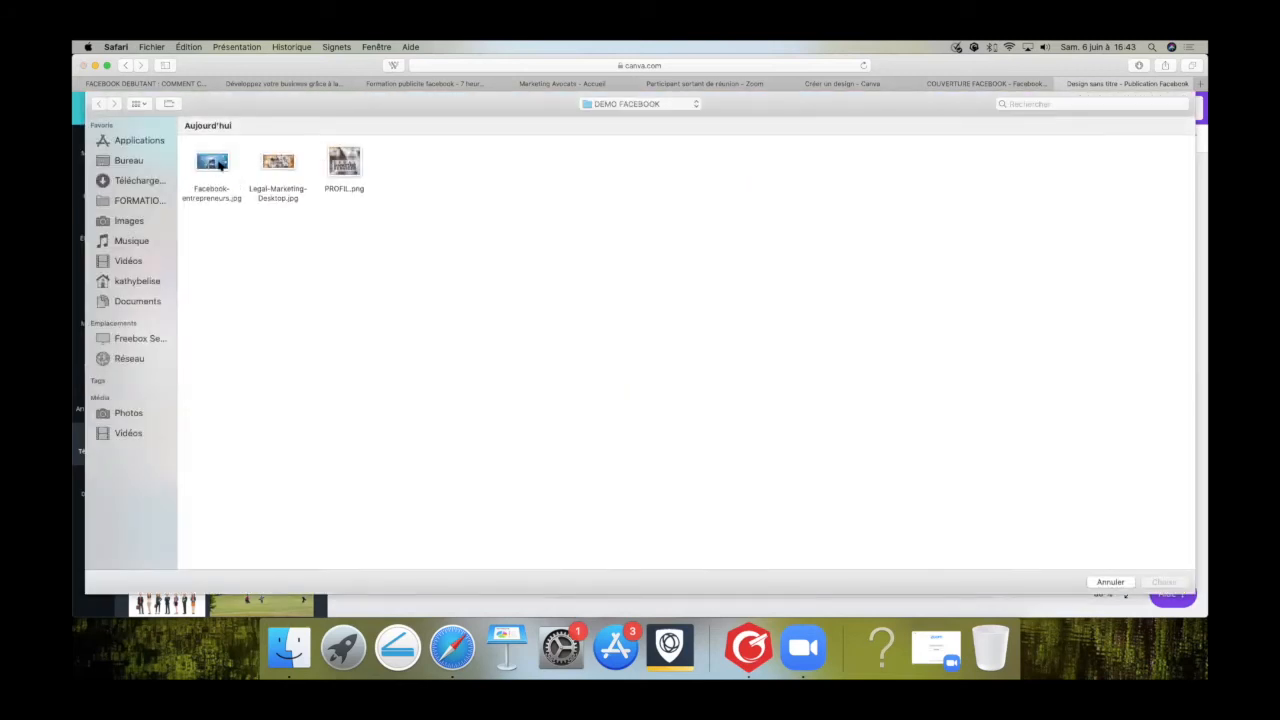
pyautogui.click(219, 164)
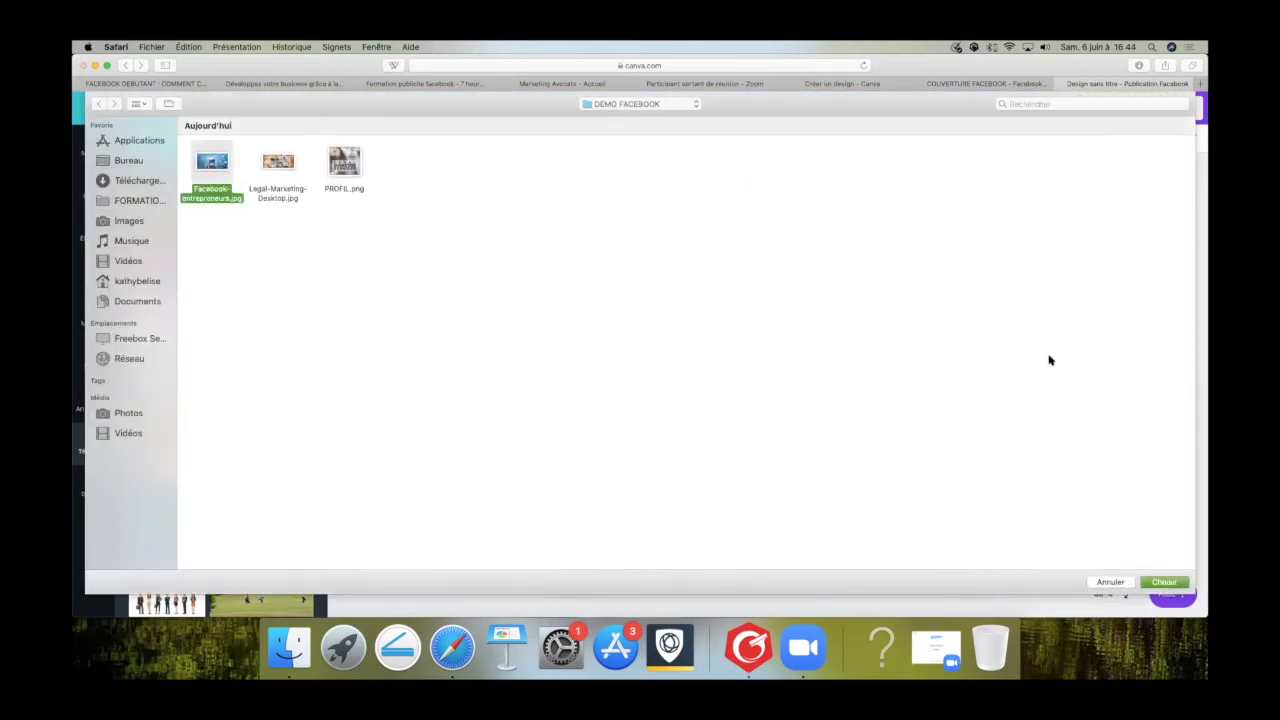
pyautogui.click(1163, 583)
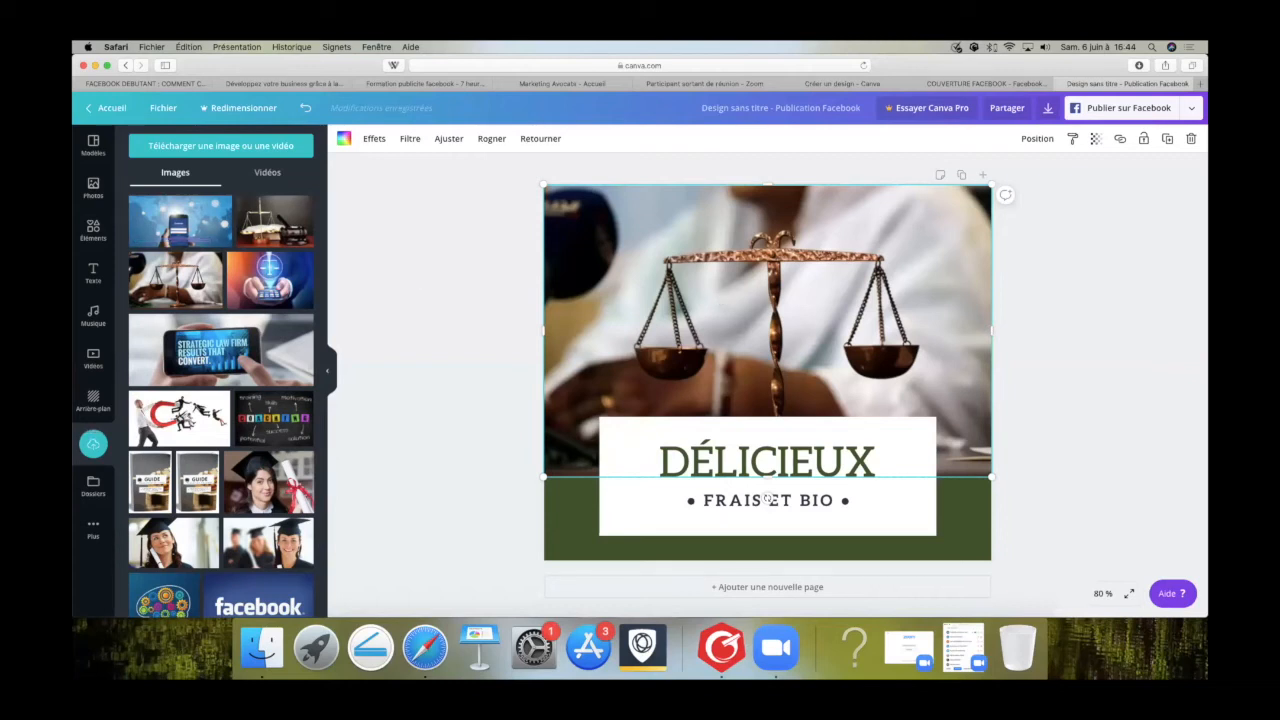
pyautogui.press('Delete')
pyautogui.click(188, 230)
pyautogui.moveTo(697, 331); pyautogui.dragTo(657, 258)
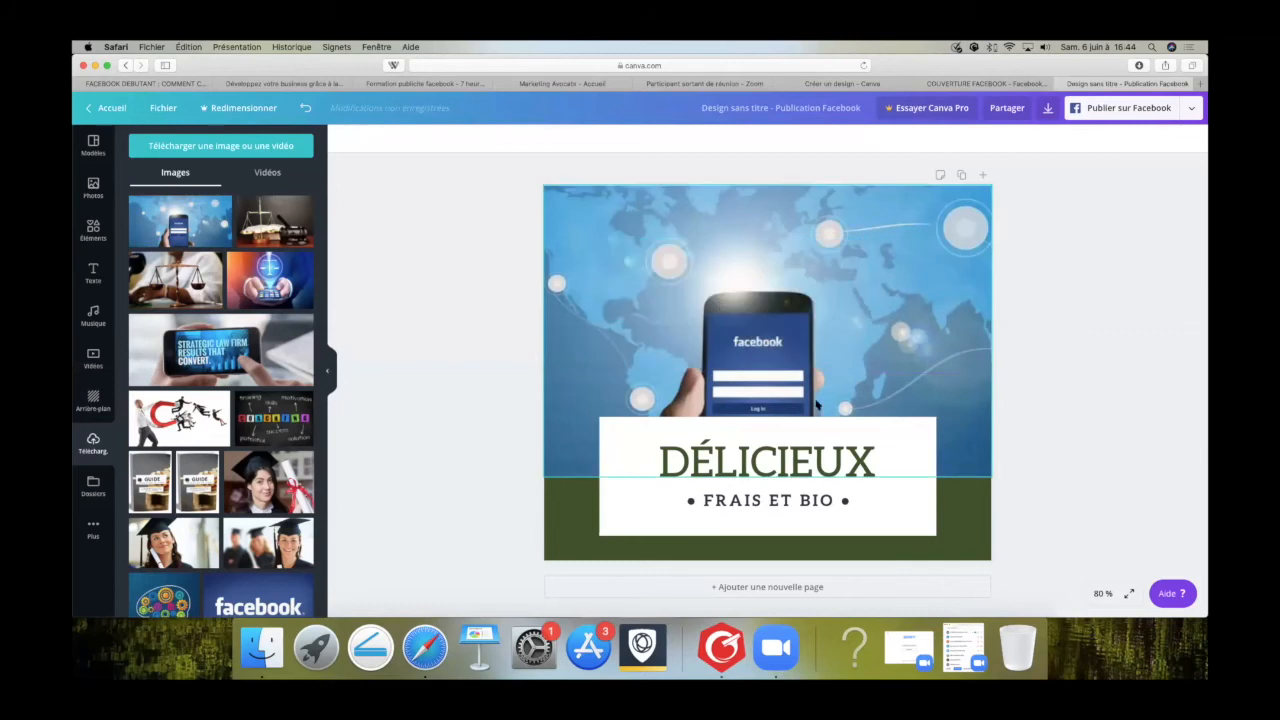
# Replace the template's "DÉLICIEUX" heading with "FACEBOOK"
pyautogui.click(875, 457)
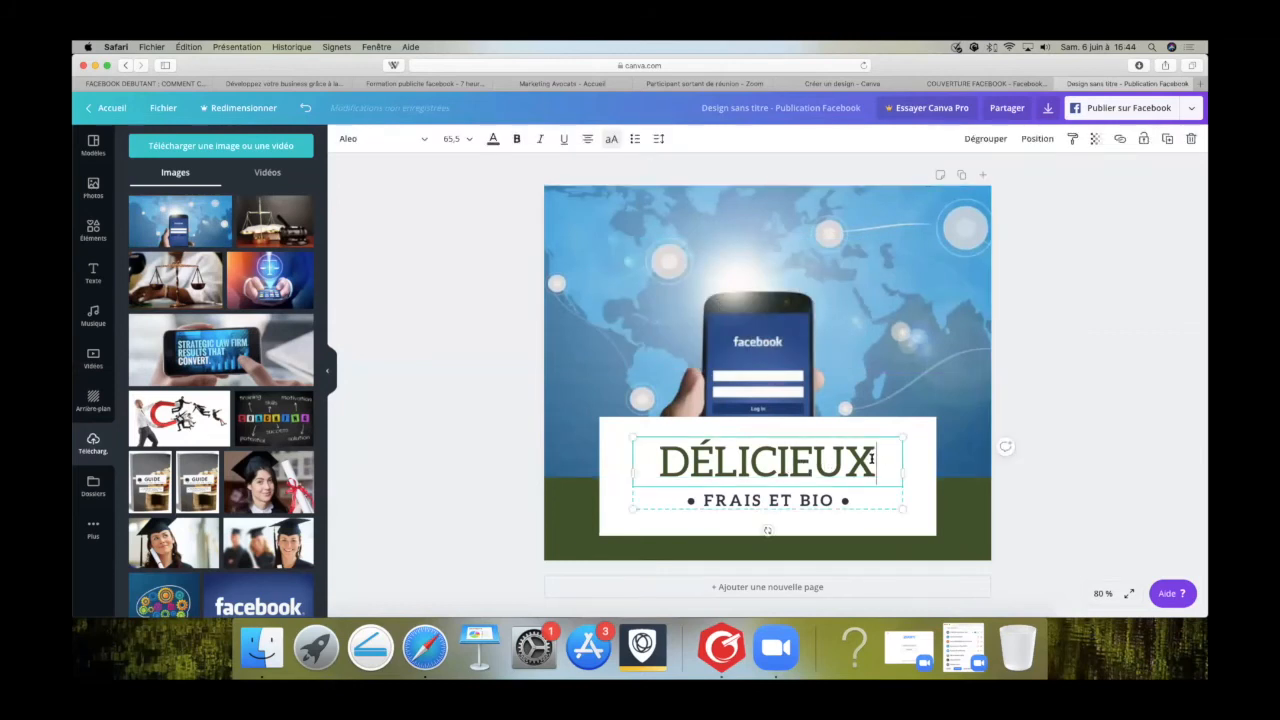
pyautogui.moveTo(873, 458); pyautogui.dragTo(652, 457)
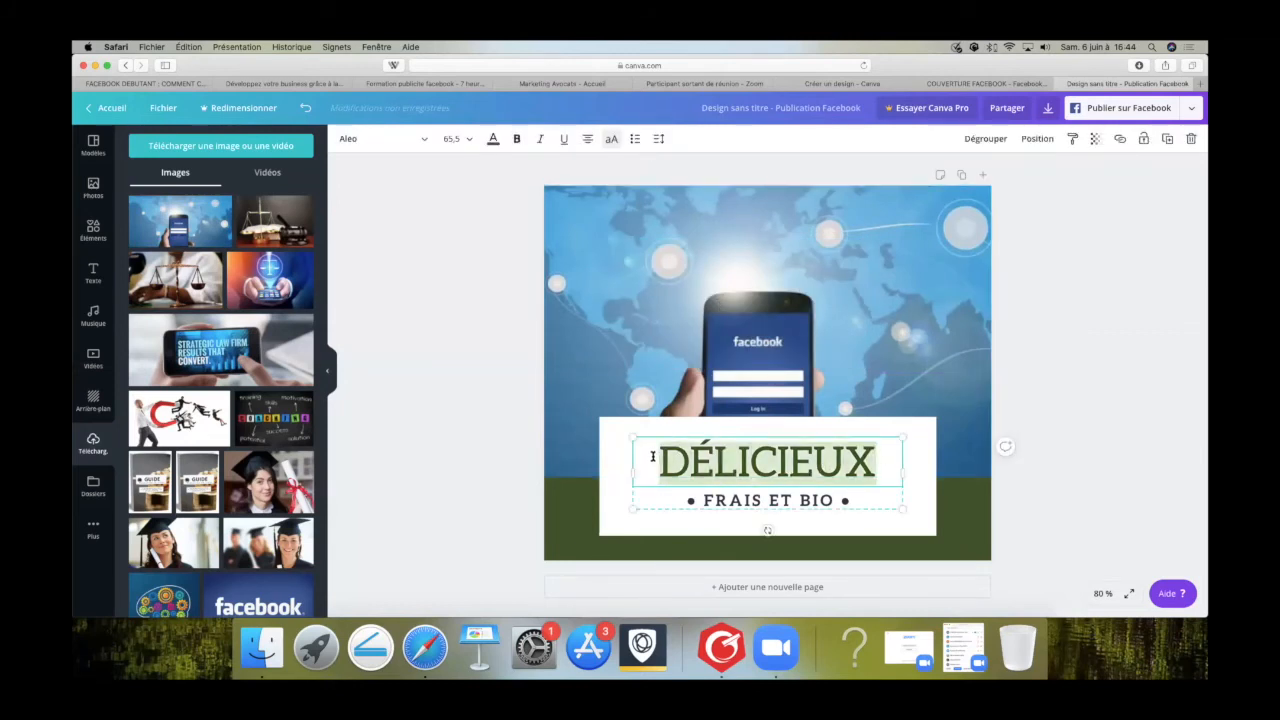
pyautogui.write('FACEBOO')
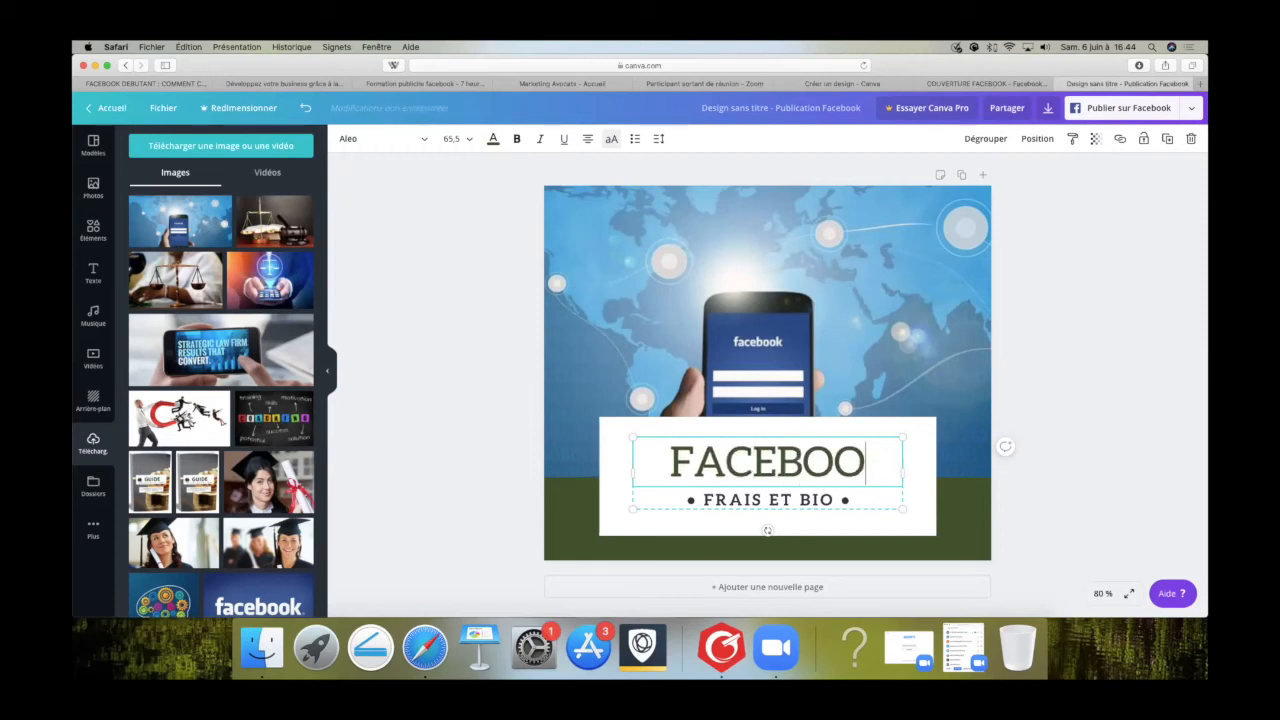
pyautogui.write('K')
# Replace the subtitle "FRAIS ET BIO" with "DEBUTANT", keeping the bullets around it
pyautogui.click(767, 500)
pyautogui.moveTo(833, 500)
pyautogui.mouseDown()
pyautogui.moveTo(806, 495)
pyautogui.moveTo(848, 500)
pyautogui.moveTo(834, 499)
pyautogui.mouseUp()
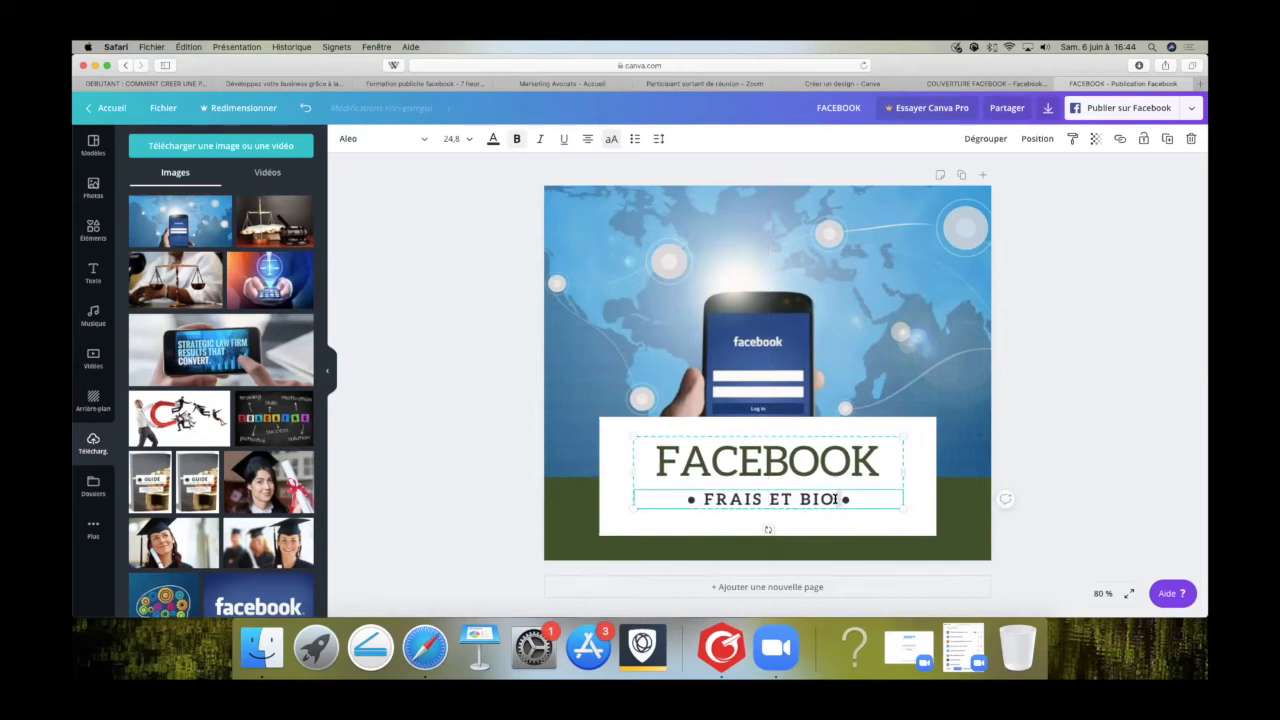
pyautogui.click(835, 499)
pyautogui.press('BackSpace')
pyautogui.press('BackSpace')
pyautogui.press('BackSpace')
pyautogui.press('BackSpace')
pyautogui.press('BackSpace')
pyautogui.press('BackSpace')
pyautogui.press('BackSpace')
pyautogui.press('BackSpace')
pyautogui.press('BackSpace')
pyautogui.press('BackSpace')
pyautogui.press('BackSpace')
pyautogui.press('BackSpace')
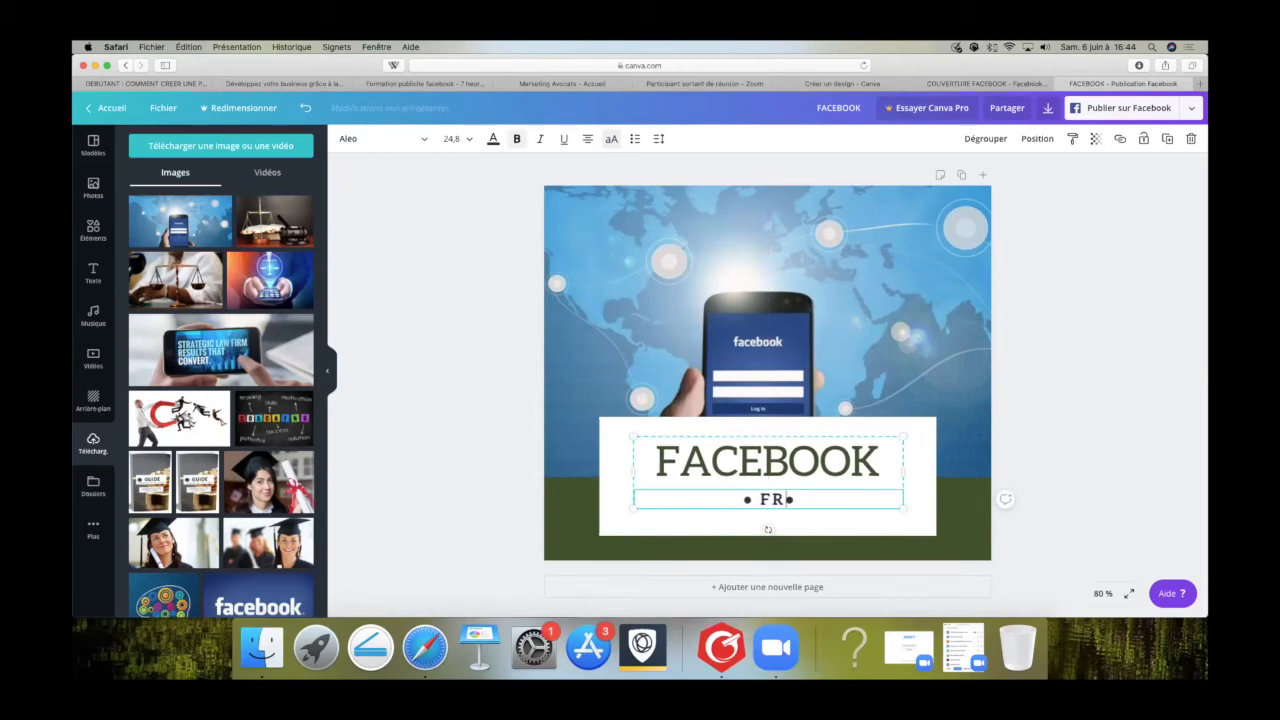
pyautogui.write('DEBUTANT')
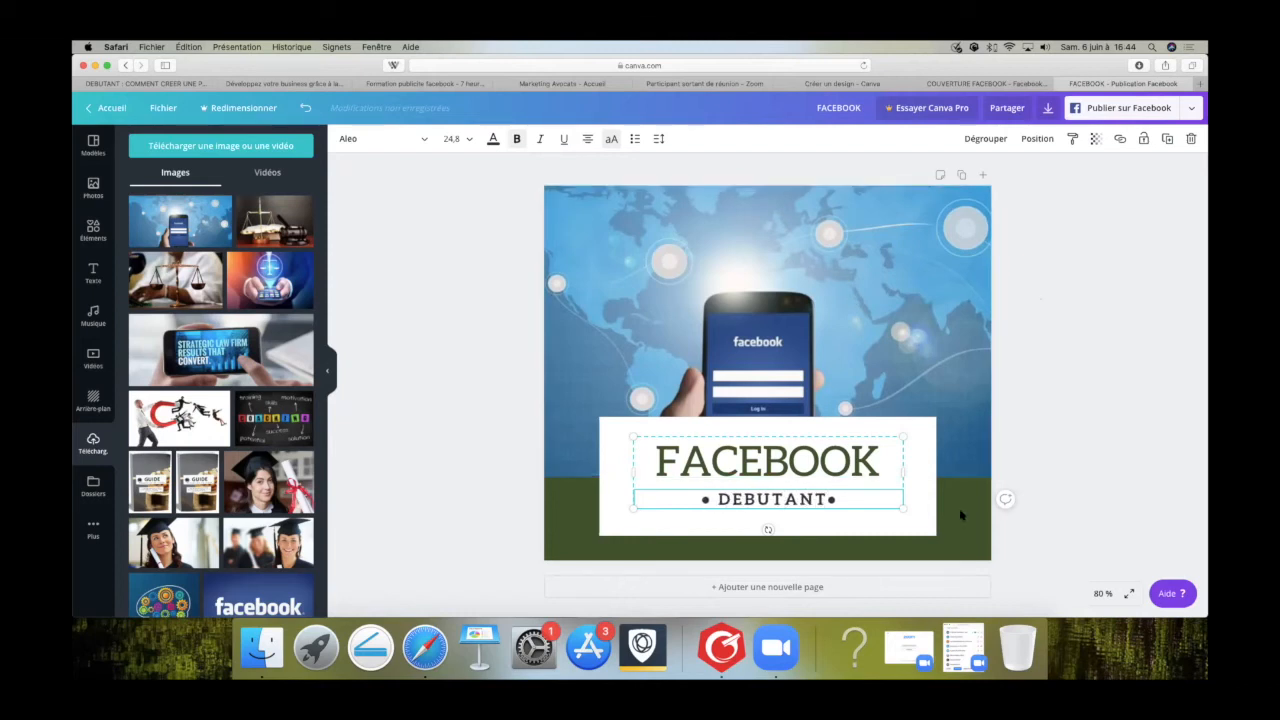
pyautogui.click(957, 520)
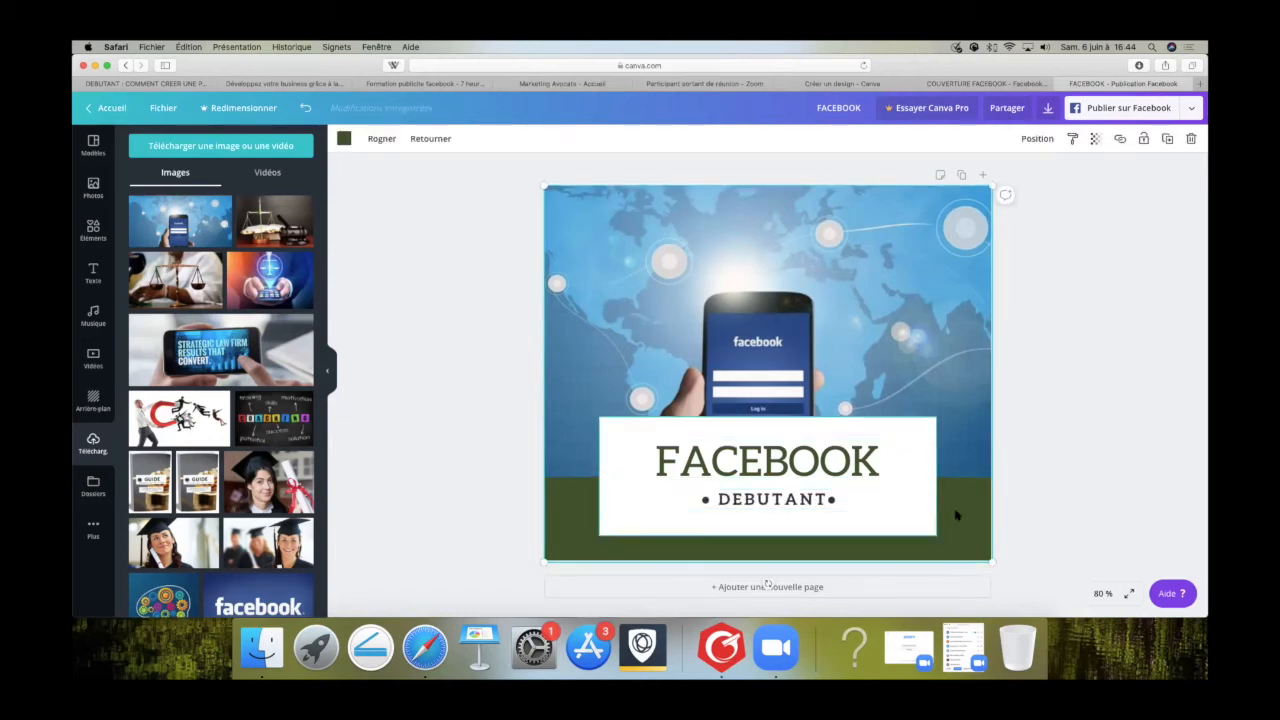
pyautogui.doubleClick(966, 509)
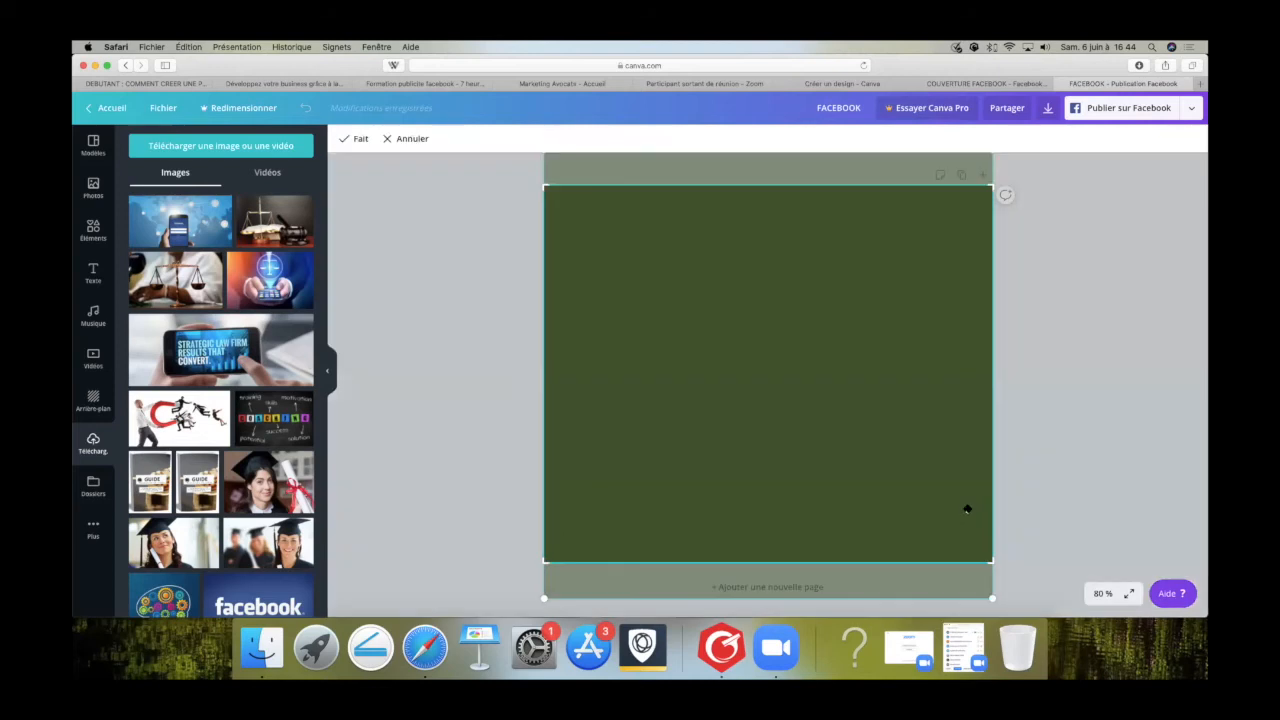
pyautogui.click(480, 211)
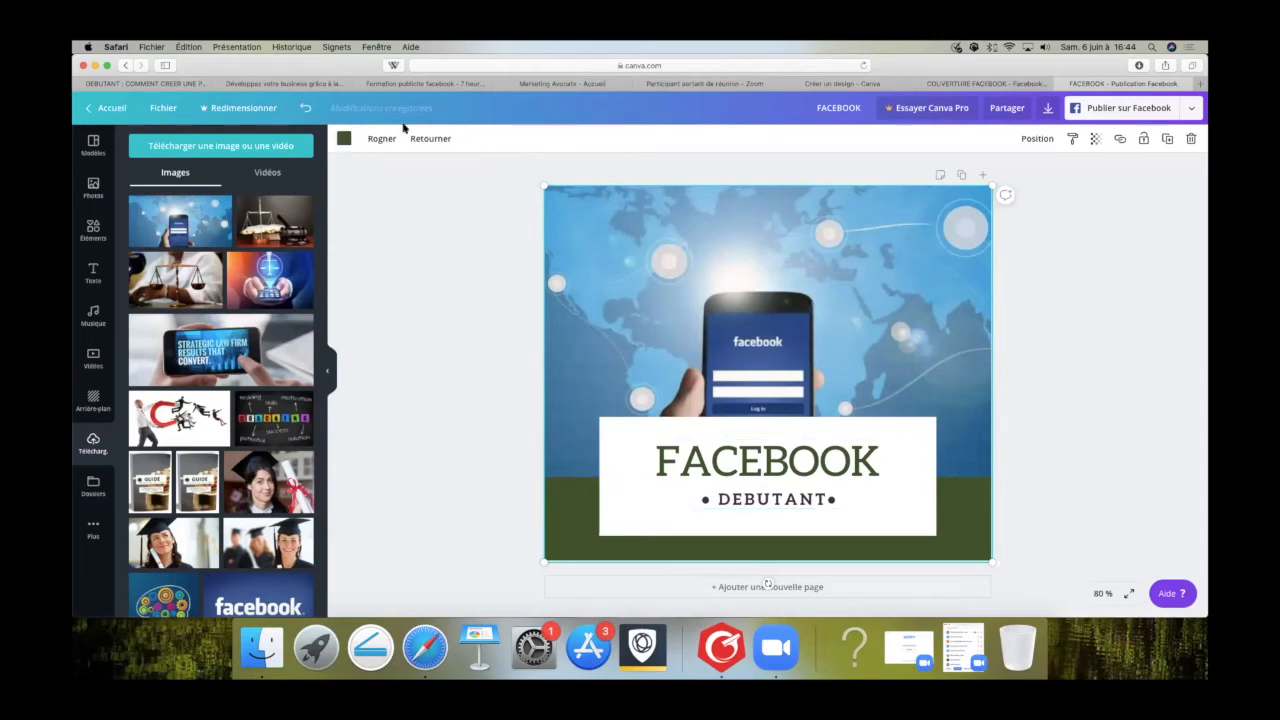
# Recolour the design's green band and the "FACEBOOK" heading with the same dark blue
pyautogui.click(344, 138)
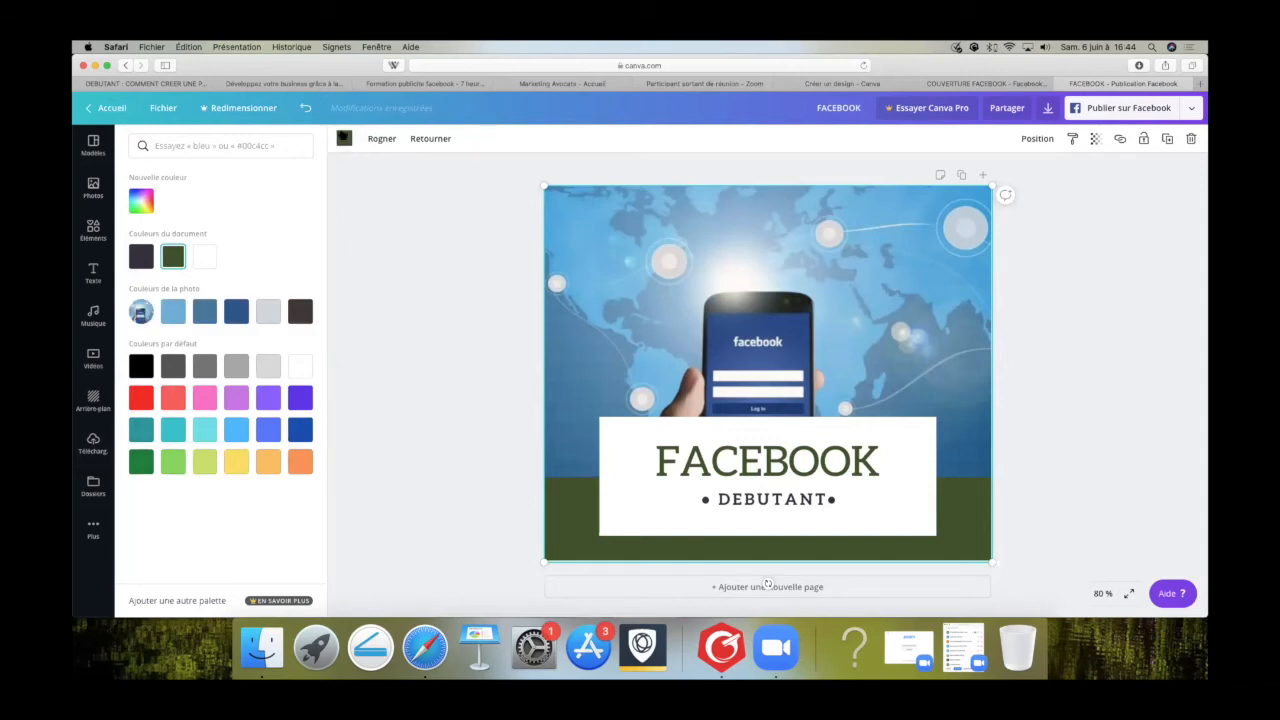
pyautogui.click(300, 429)
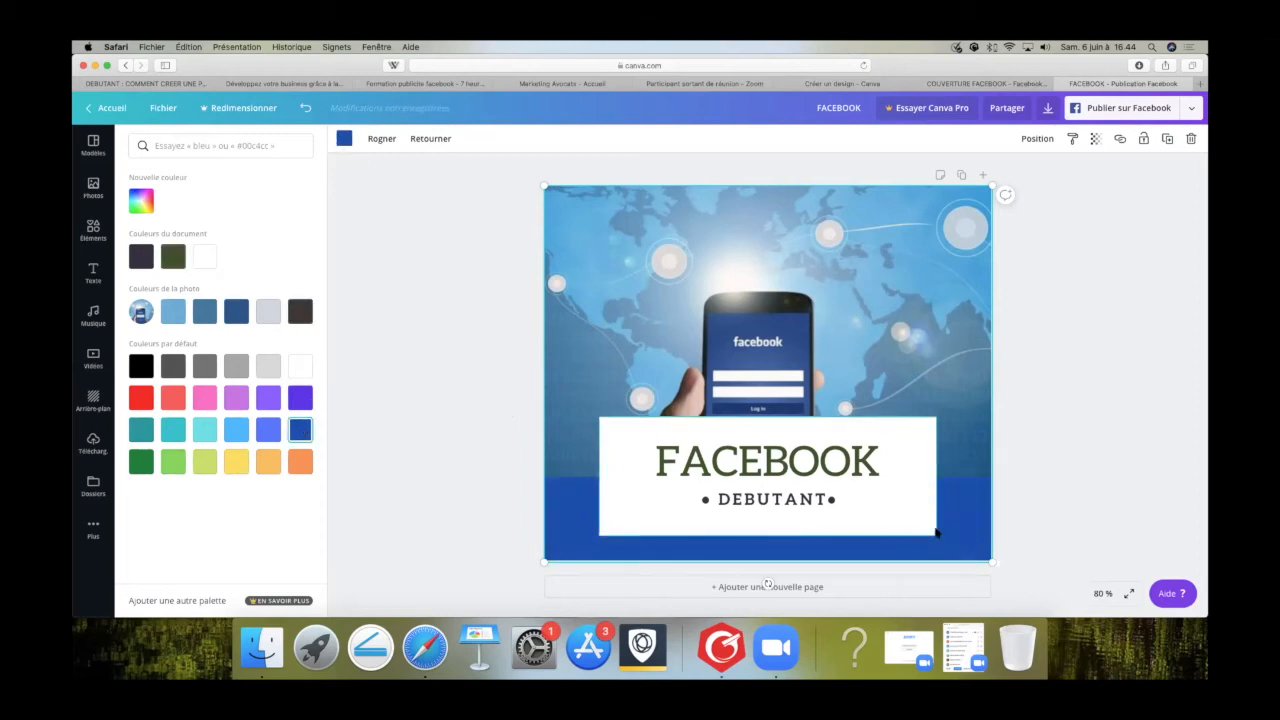
pyautogui.click(762, 453)
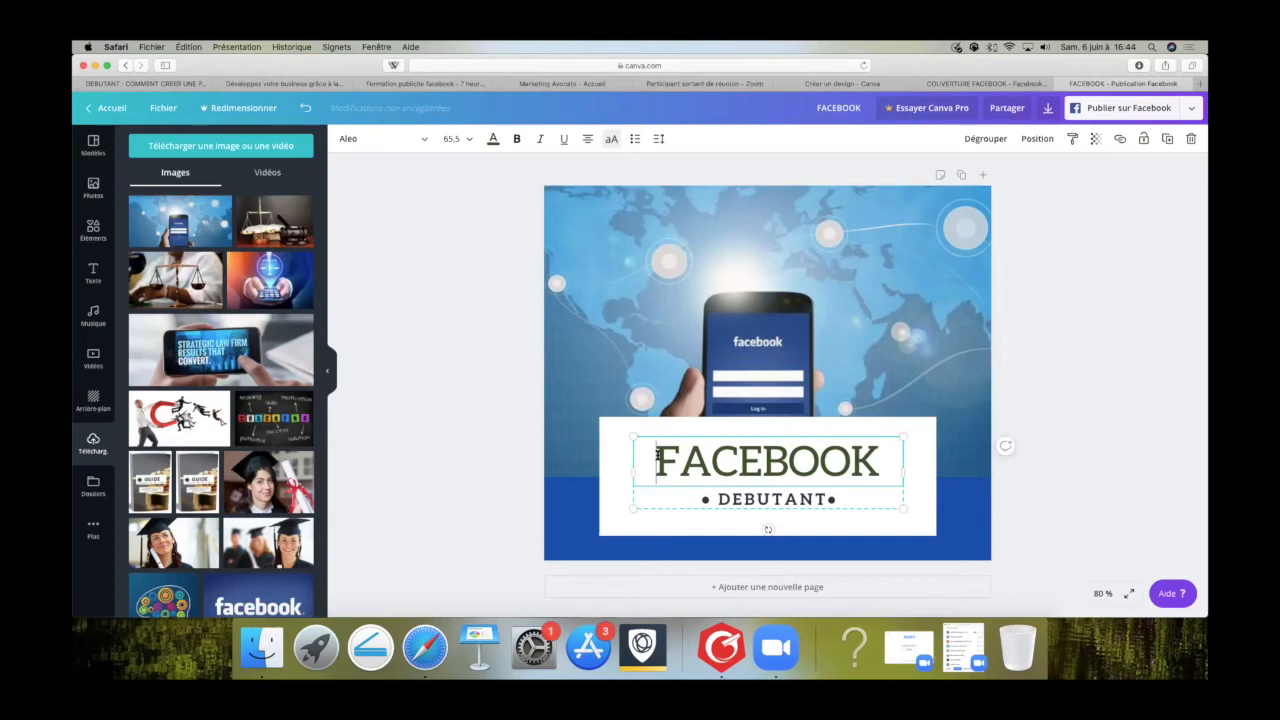
pyautogui.moveTo(660, 455); pyautogui.dragTo(881, 458)
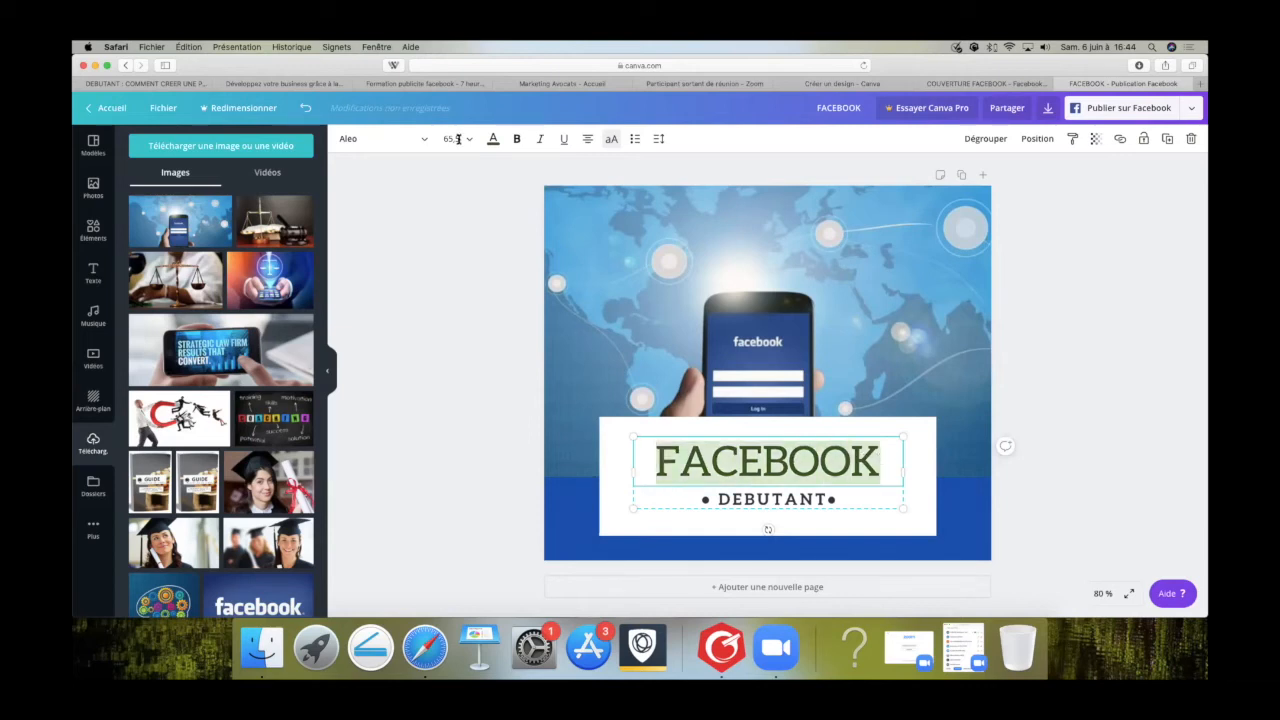
pyautogui.click(492, 138)
pyautogui.click(140, 258)
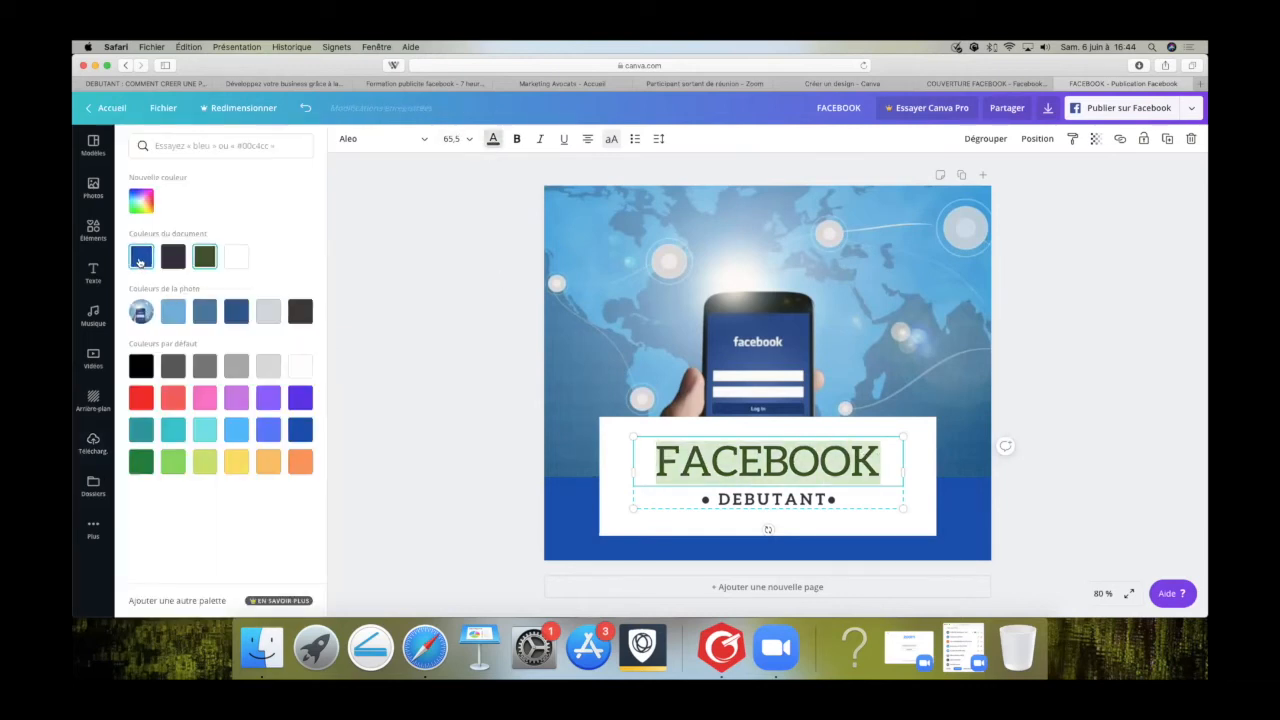
pyautogui.press('Escape')
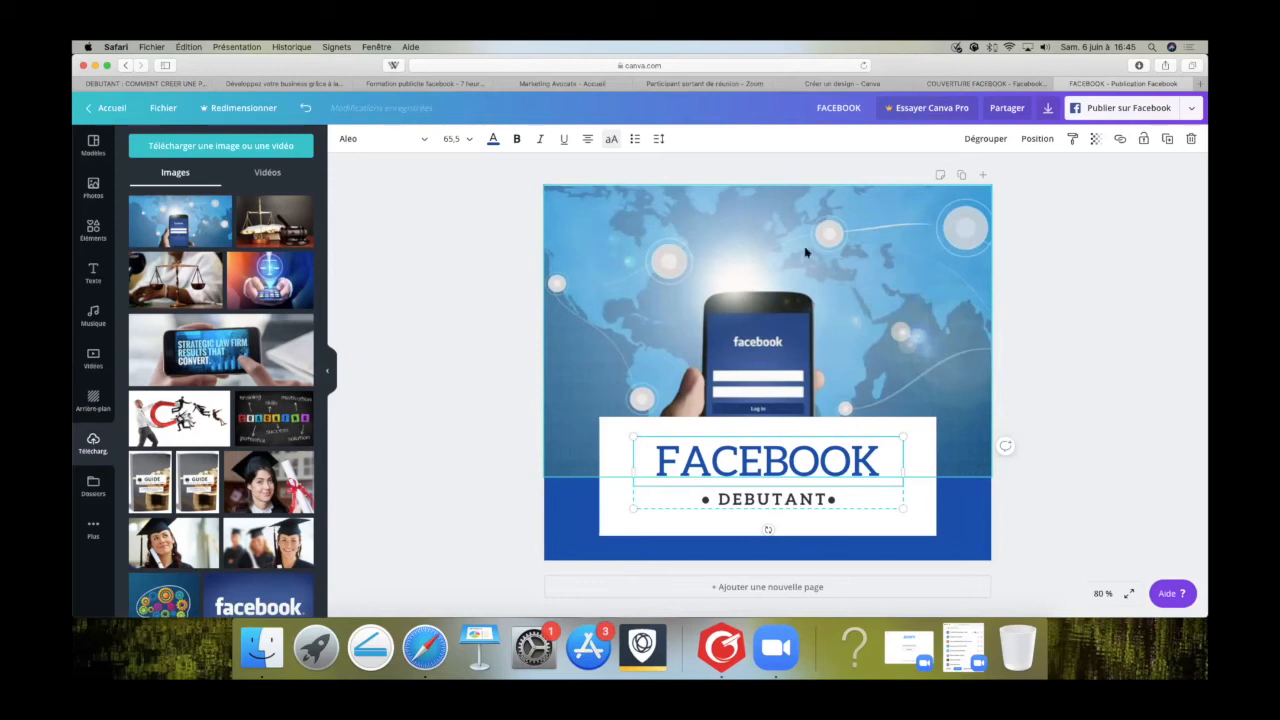
pyautogui.click(1048, 344)
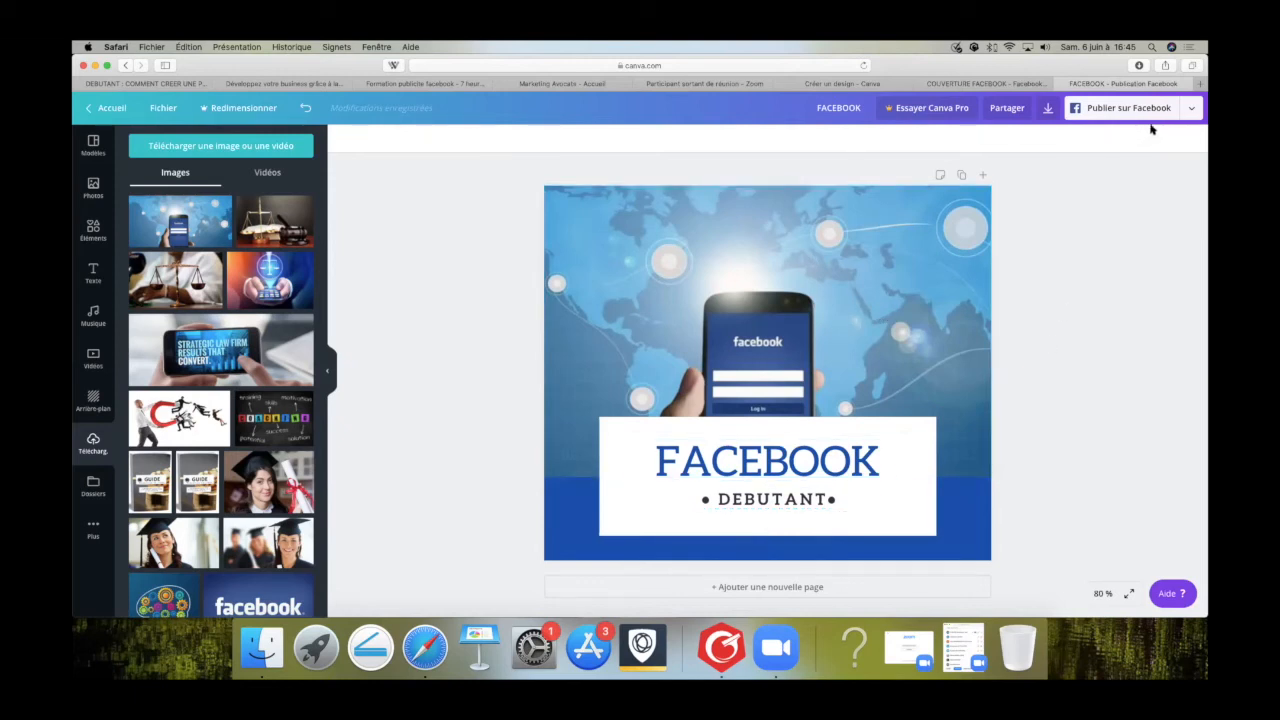
pyautogui.click(1049, 114)
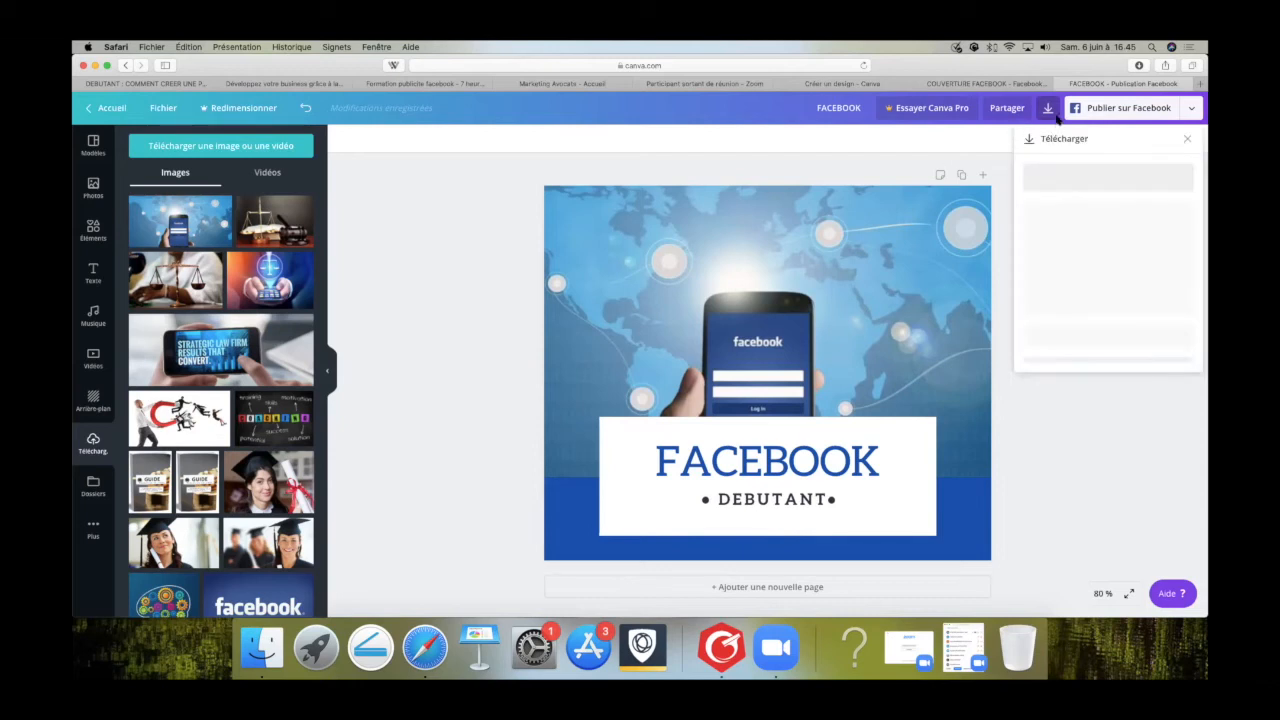
pyautogui.click(1047, 112)
pyautogui.click(1047, 112)
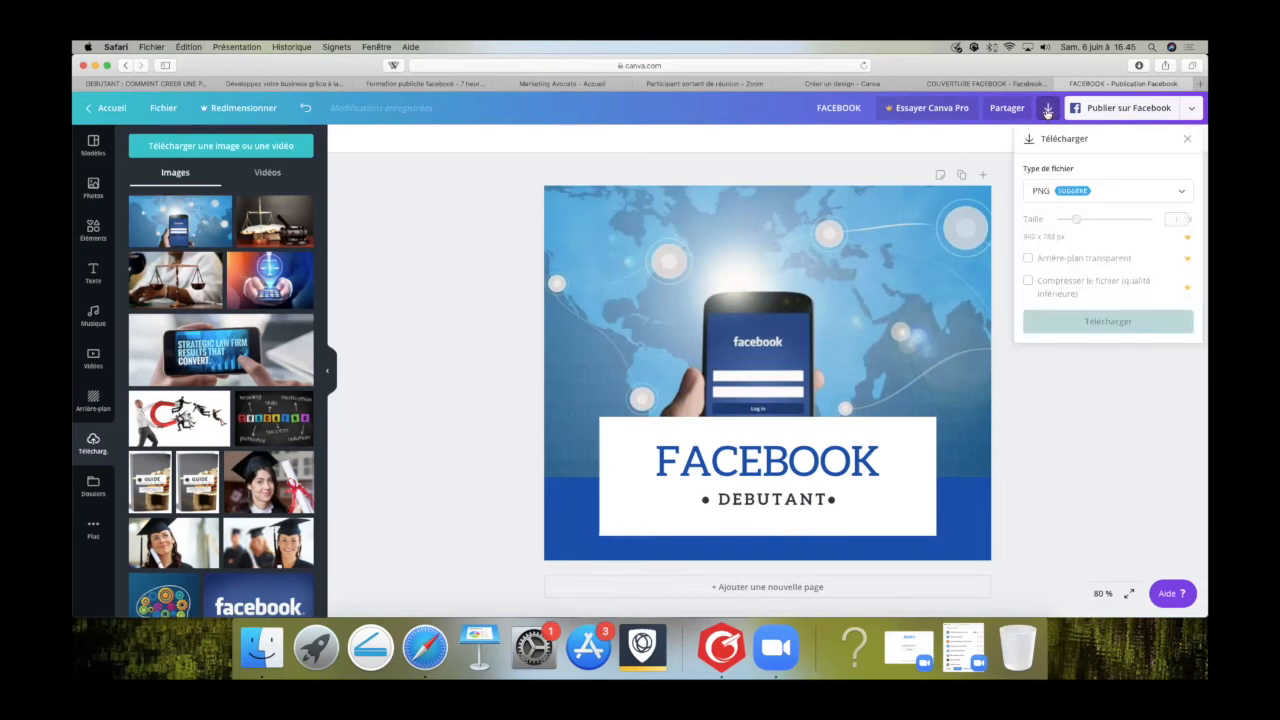
pyautogui.click(1058, 196)
pyautogui.click(1052, 233)
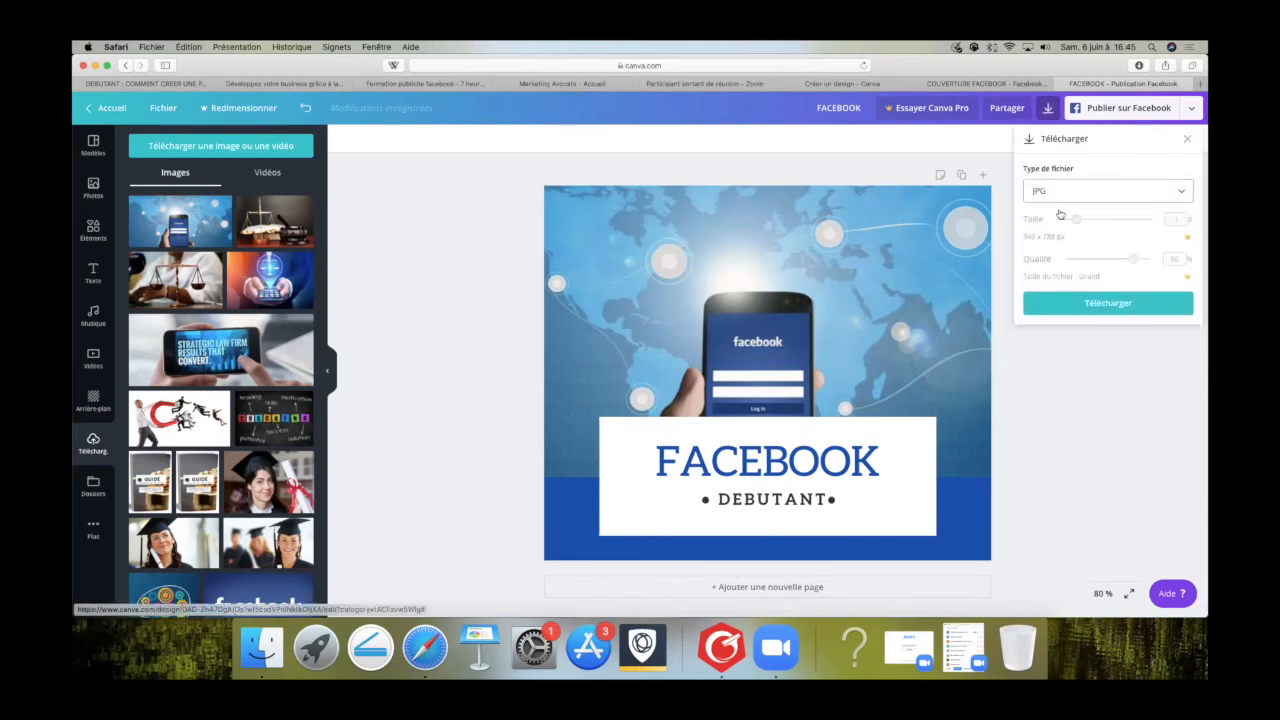
pyautogui.click(1047, 112)
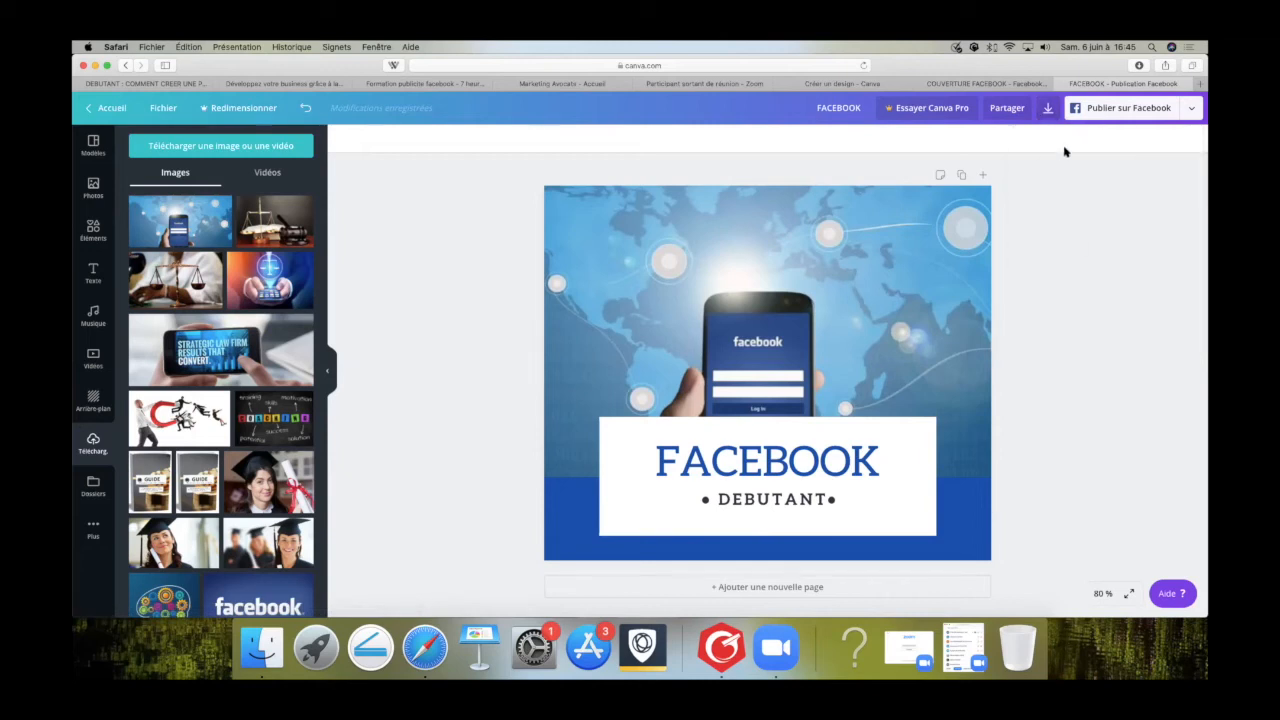
# Download the design as a JPG, save it as FACEBOOK.jpg in the DEMO FACEBOOK folder, and dismiss the Canva Pro trial offer
pyautogui.click(1047, 109)
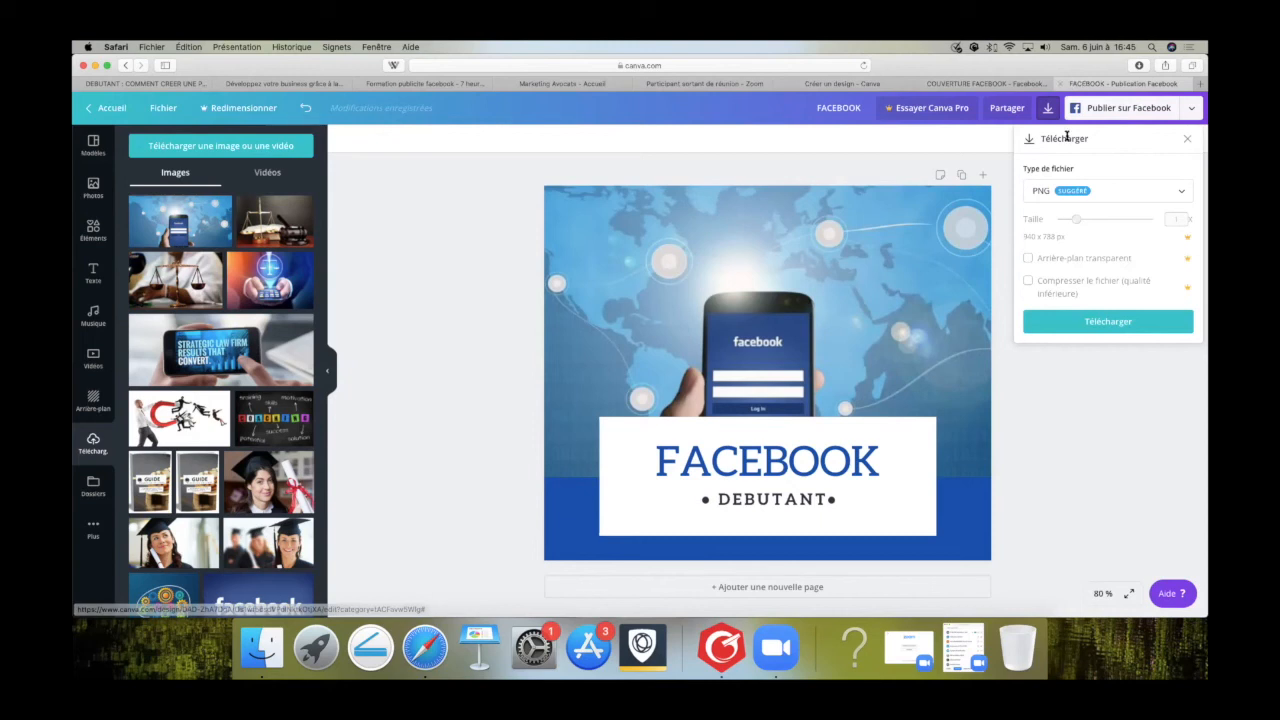
pyautogui.click(1046, 194)
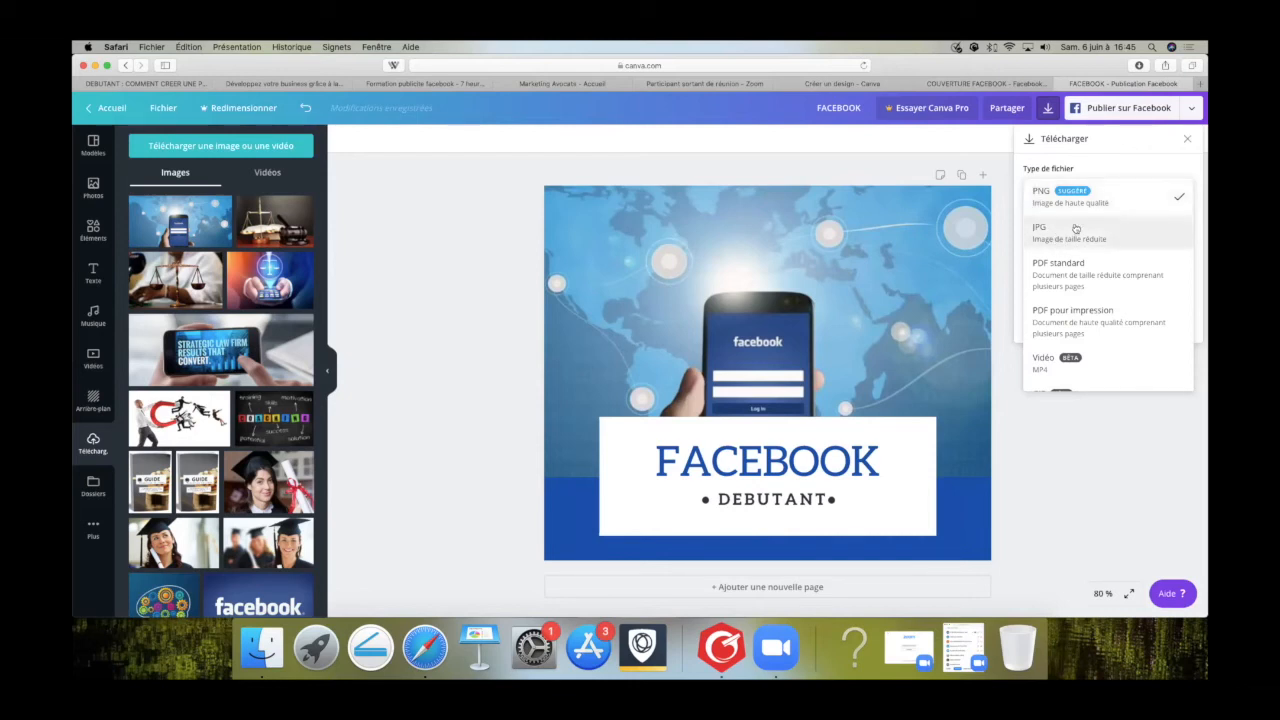
pyautogui.click(1046, 235)
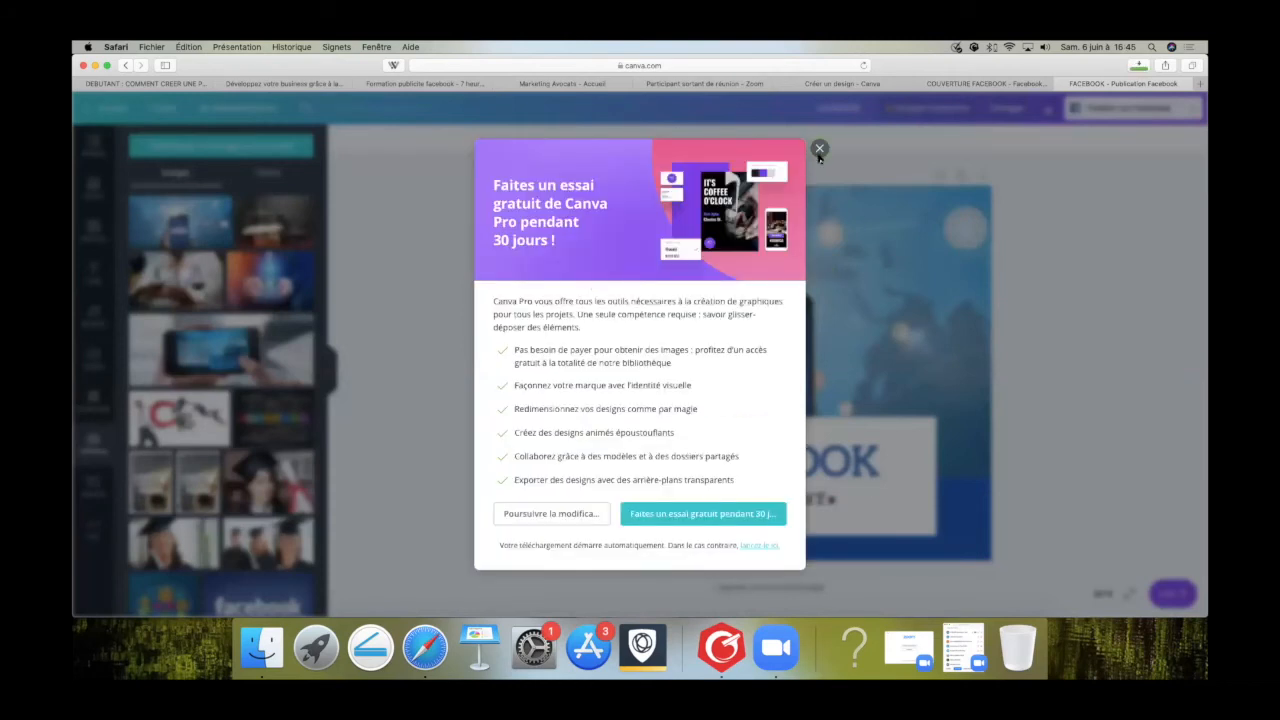
pyautogui.click(819, 150)
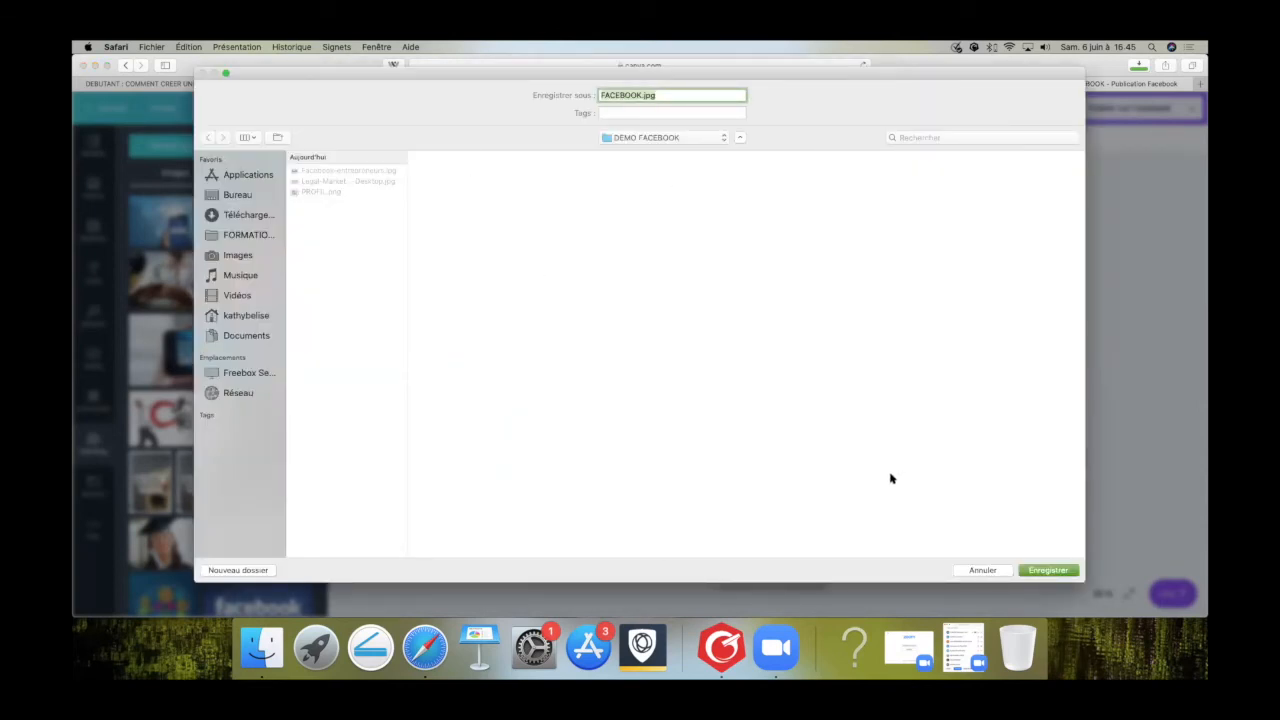
pyautogui.click(1034, 571)
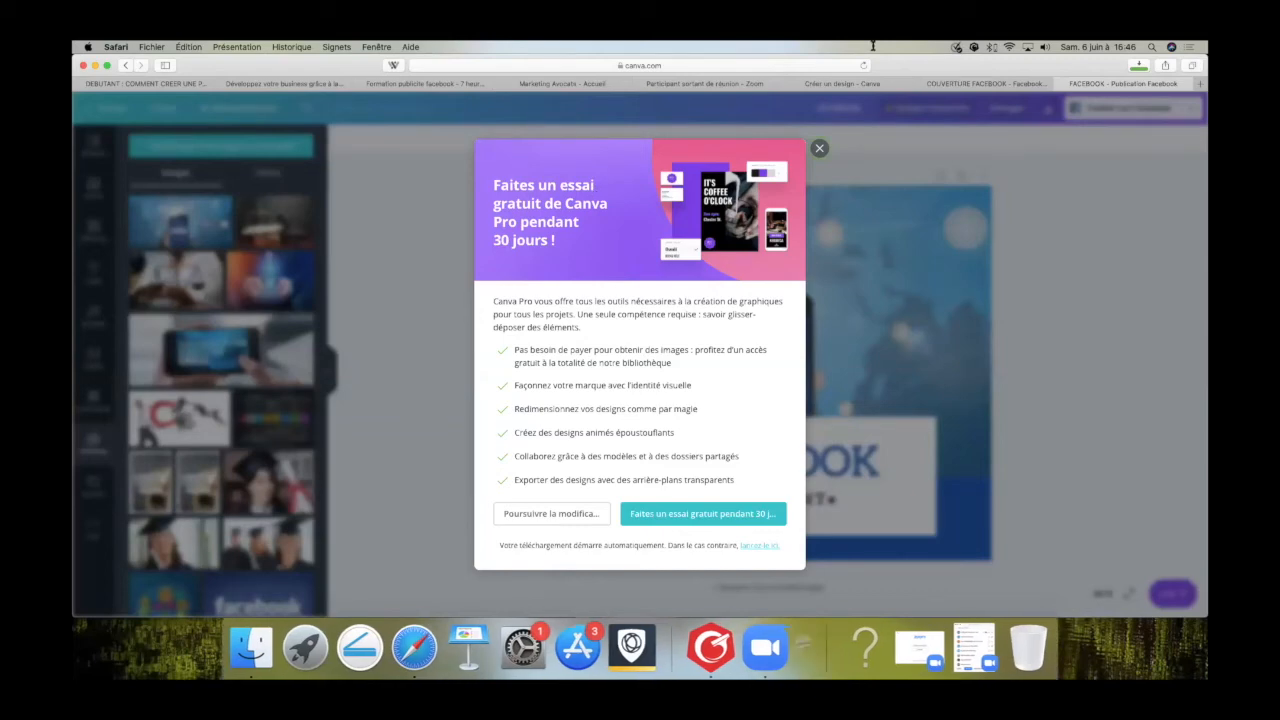
pyautogui.click(820, 148)
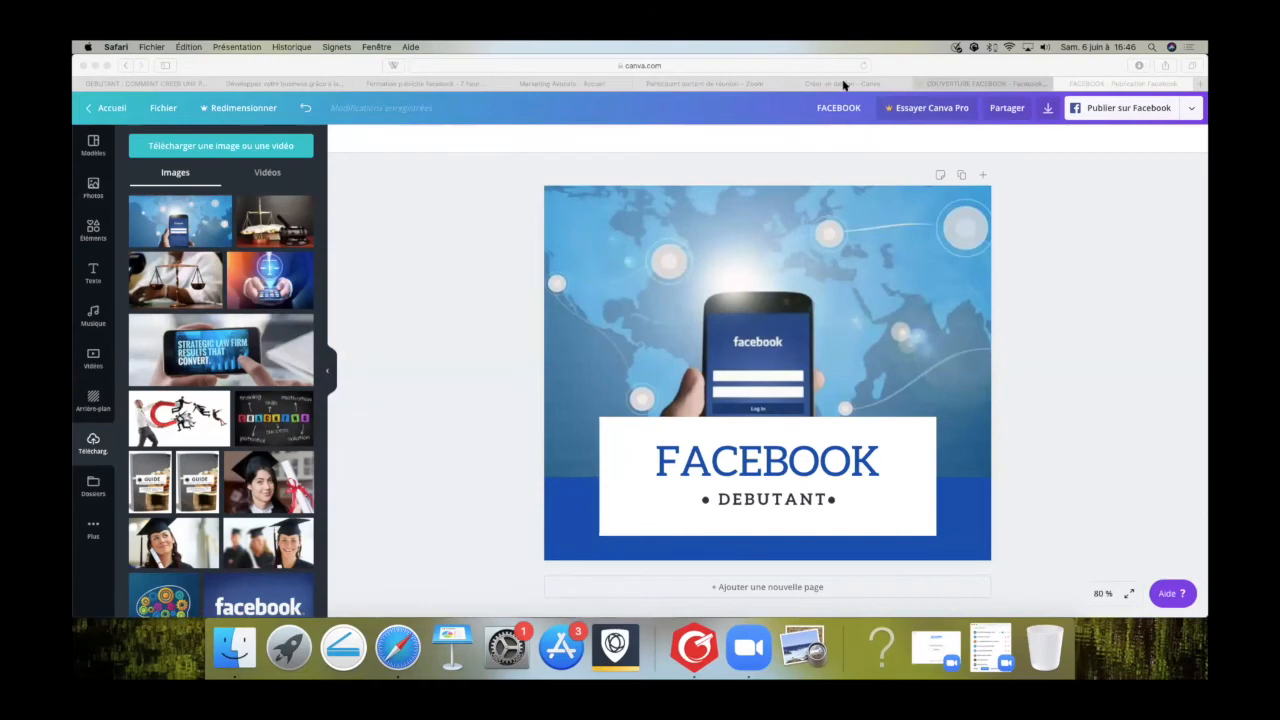
# Switch to the Marketing Avocats Page on Facebook, discard the draft post with the old photo, and start a new post with FACEBOOK.jpg
pyautogui.click(589, 84)
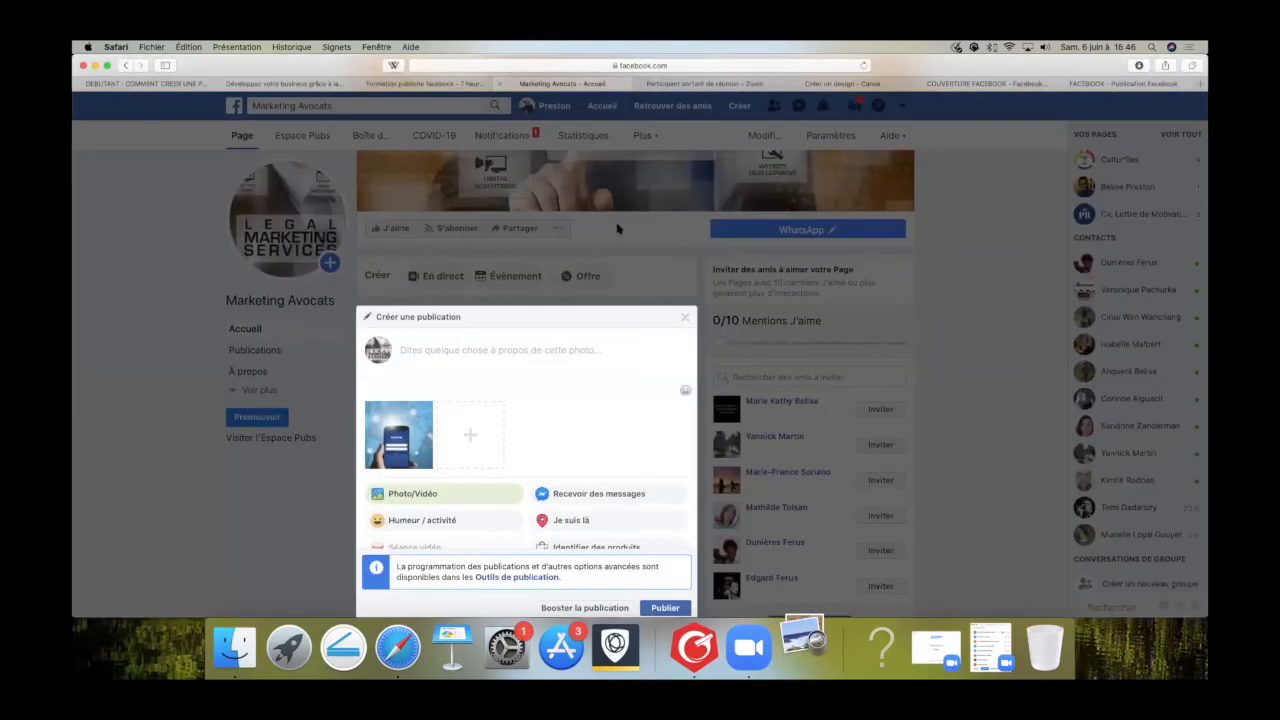
pyautogui.click(425, 408)
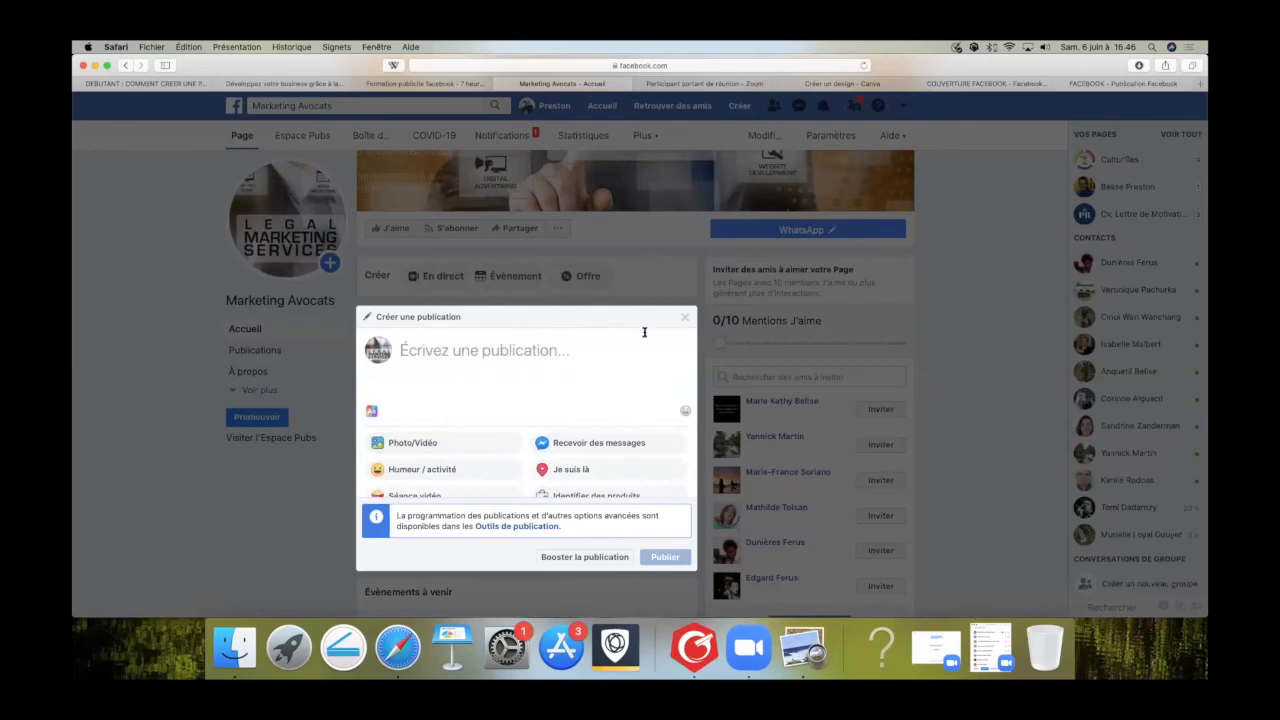
pyautogui.click(685, 317)
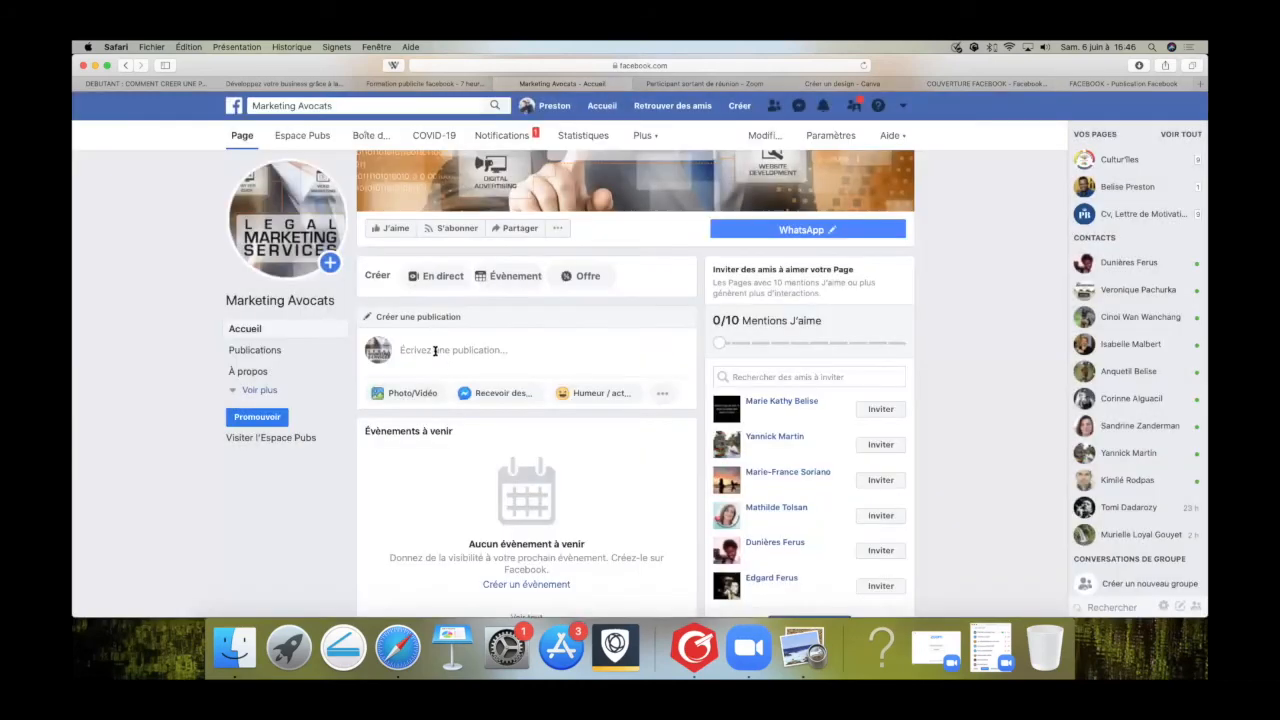
pyautogui.click(465, 351)
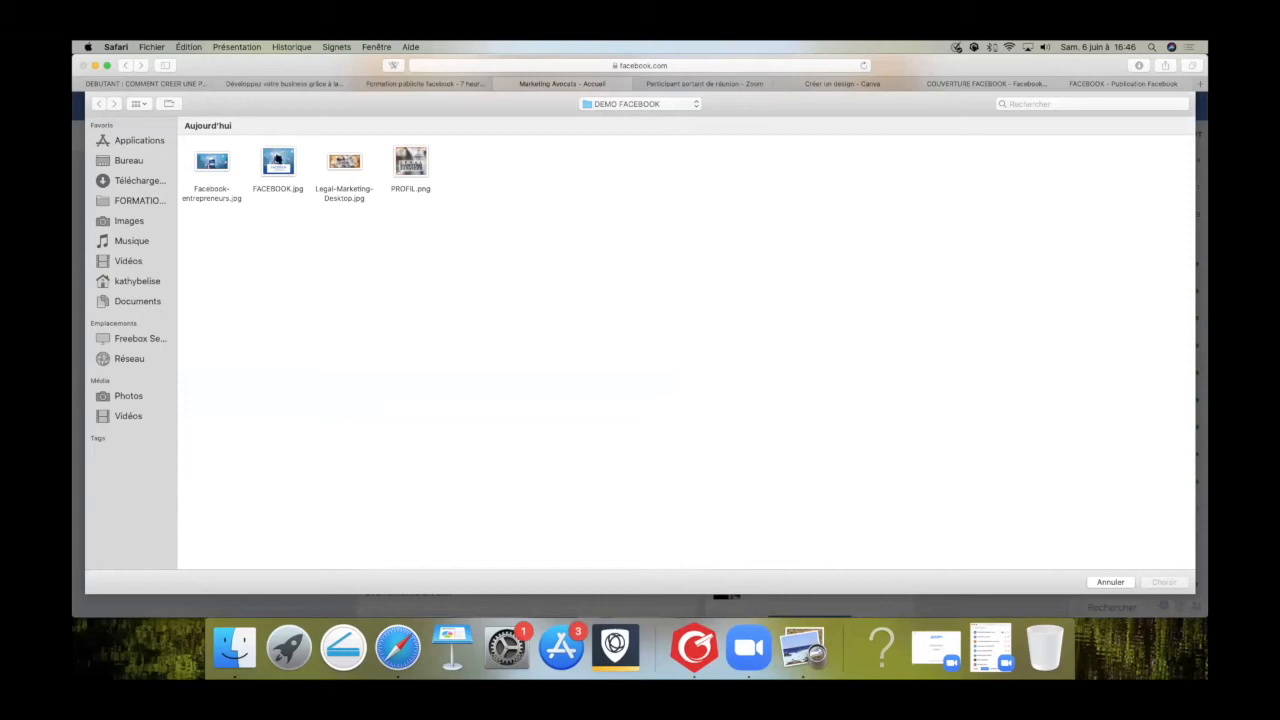
pyautogui.click(283, 165)
pyautogui.press('Return')
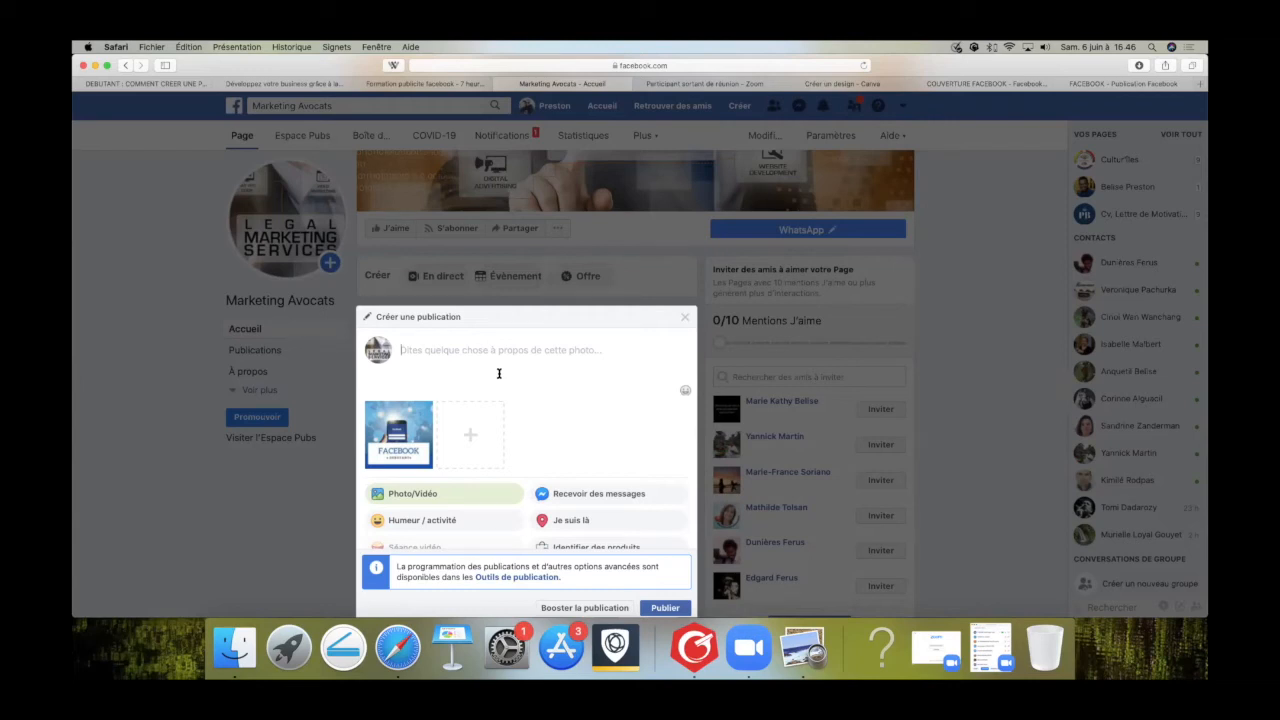
# Begin the post's text with the hashtag "#FacebookDebutant"
pyautogui.write('#F')
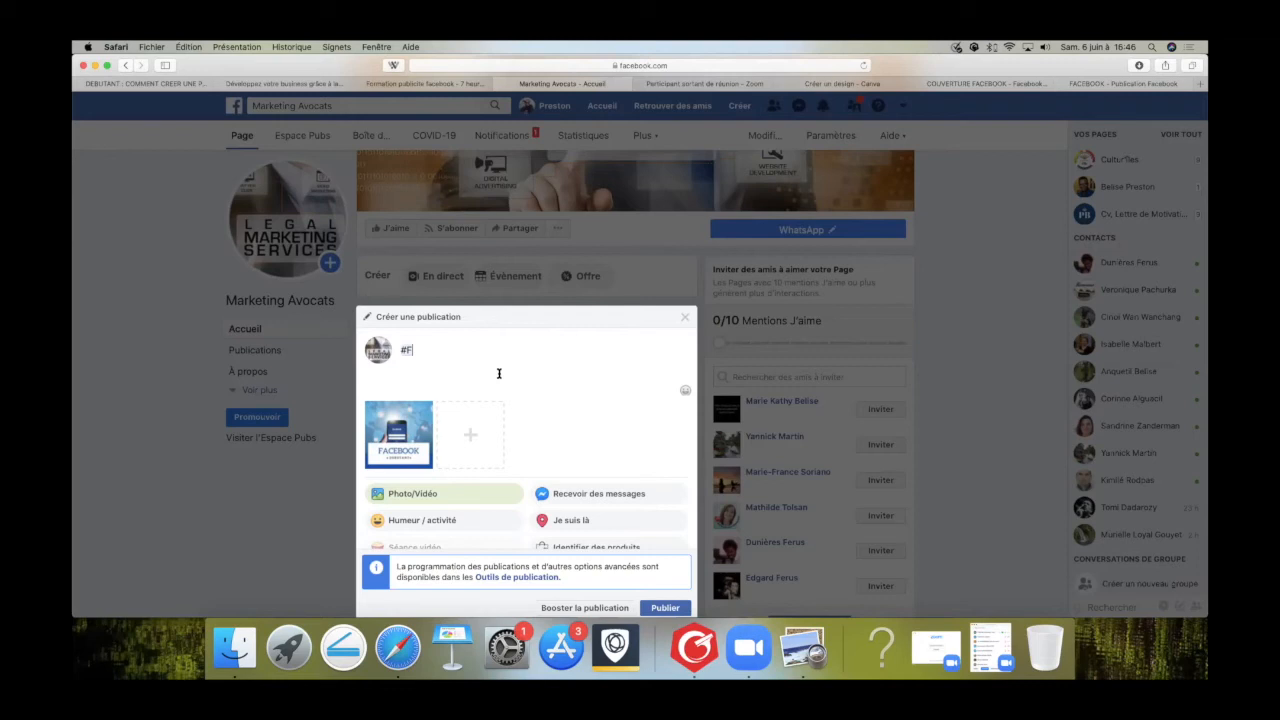
pyautogui.write('aceboo')
pyautogui.write('kDebutant')
# Add the paragraph "Je vous propose cette formation pour vous montrer les fondamentaux du réseau social Facebook" below the opening hashtag
pyautogui.write('vo')
pyautogui.write('us propose c')
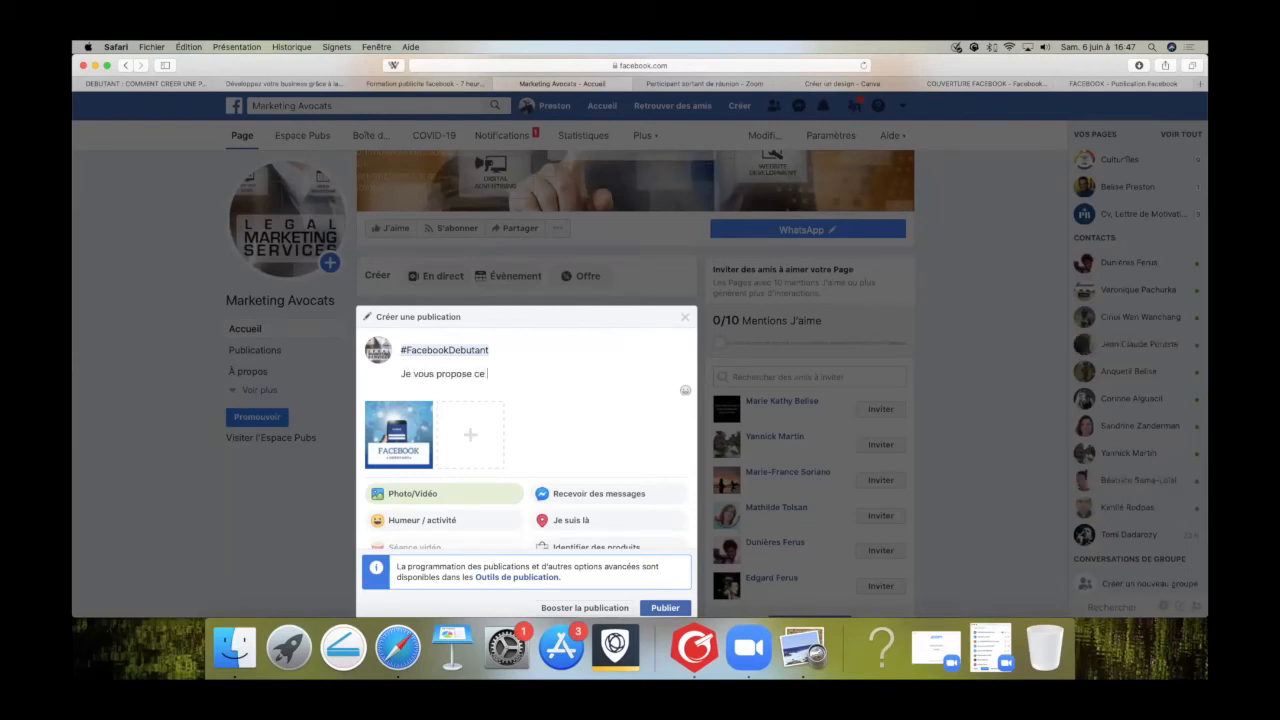
pyautogui.write('ette formation pour vous montr')
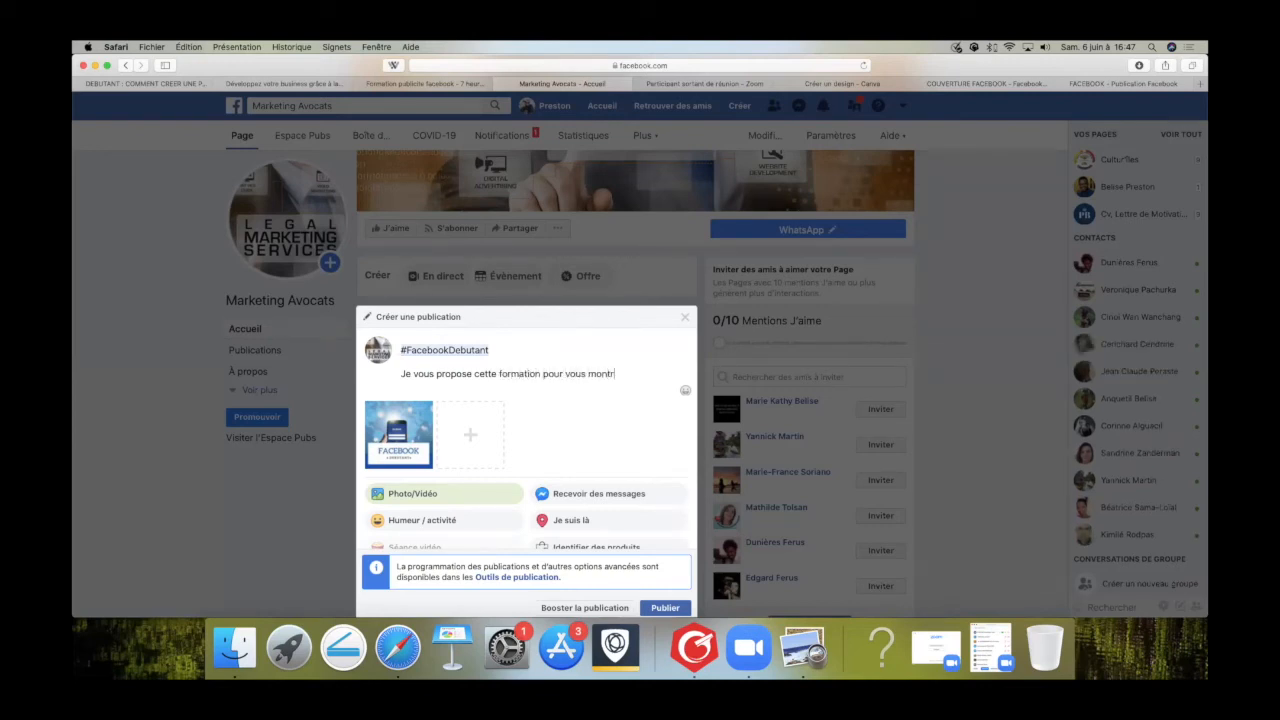
pyautogui.write('er les fondament')
pyautogui.write('aux du réseau ')
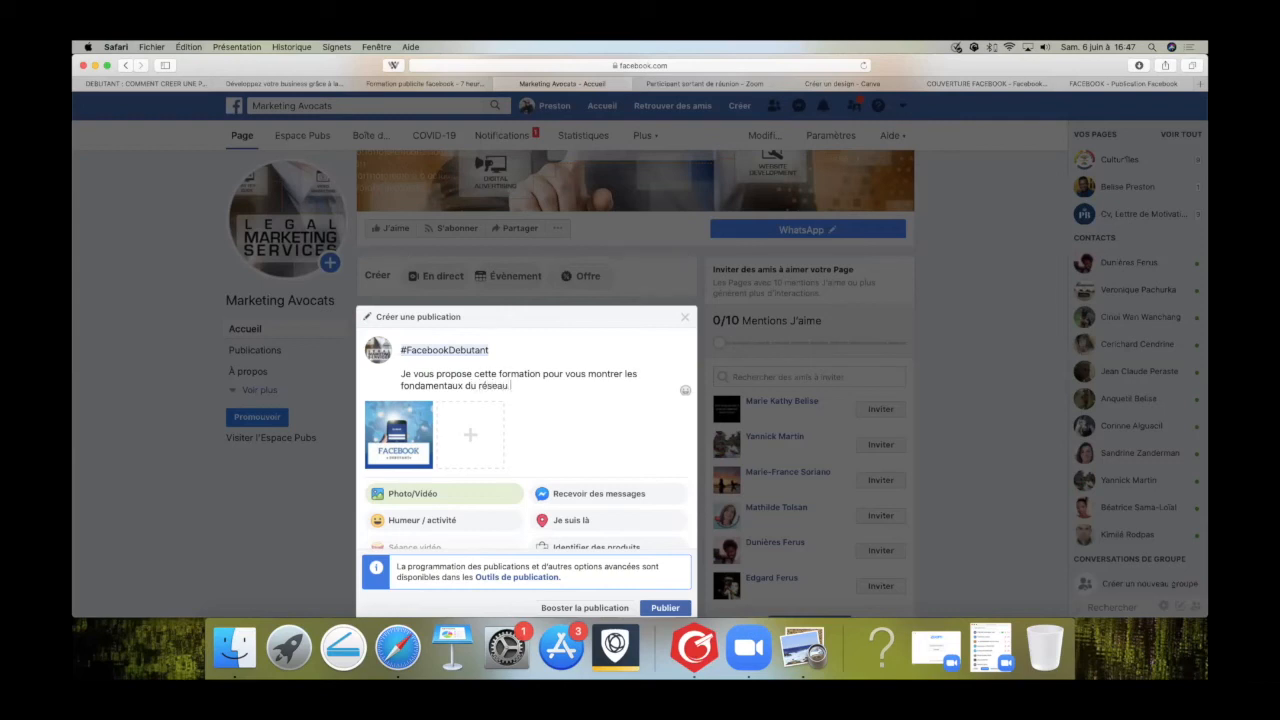
pyautogui.write('social facebook')
# Turn the words "Facebook" and "formation" in the post's paragraph into hashtags
pyautogui.click(538, 386)
pyautogui.write('#')
pyautogui.click(498, 374)
pyautogui.write('#')
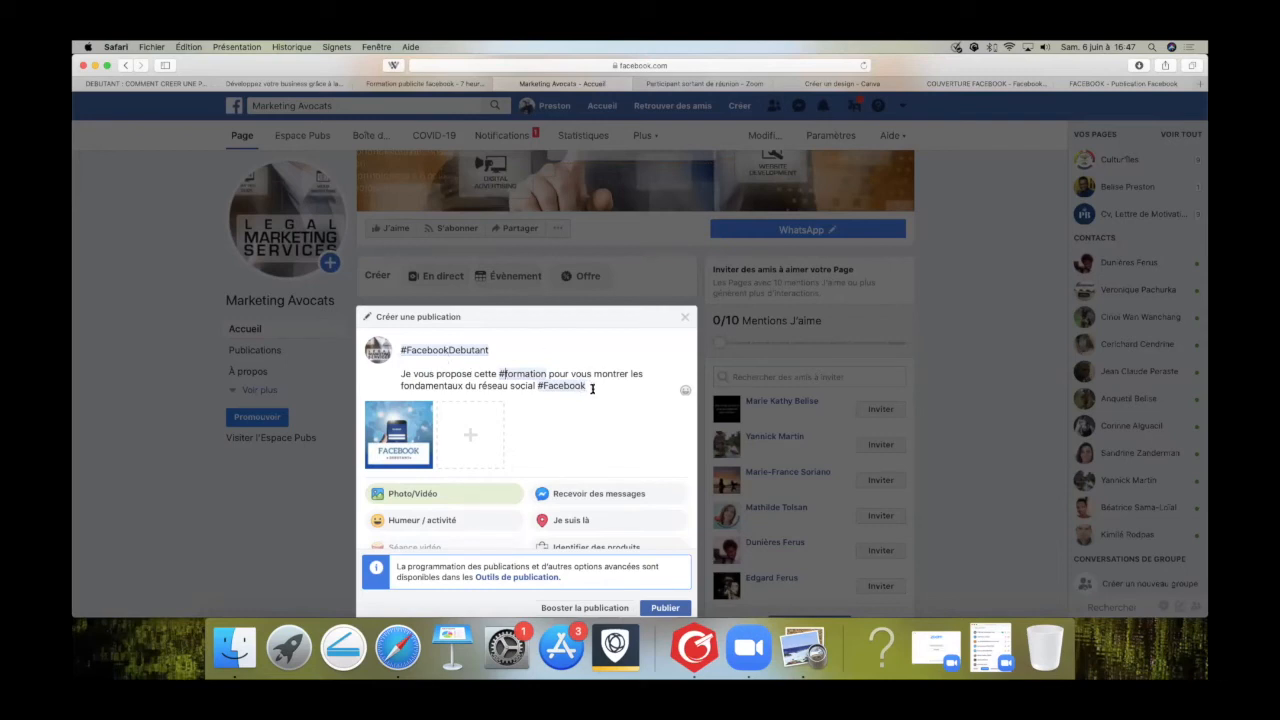
# Add a new paragraph reading "C'est un puissant levier de croissance indispensable pour votre réussite" to the post
pyautogui.click(592, 389)
pyautogui.press('Return')
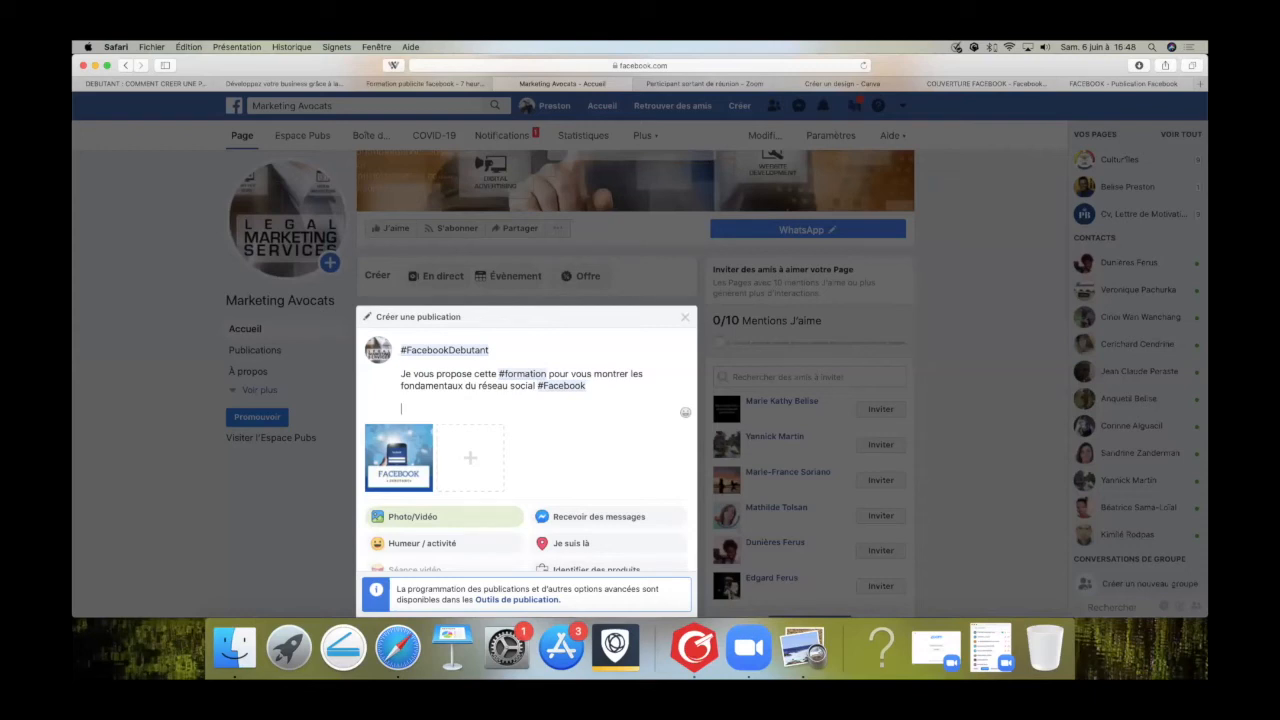
pyautogui.write("C'est un puissant levier de croissance indispensable")
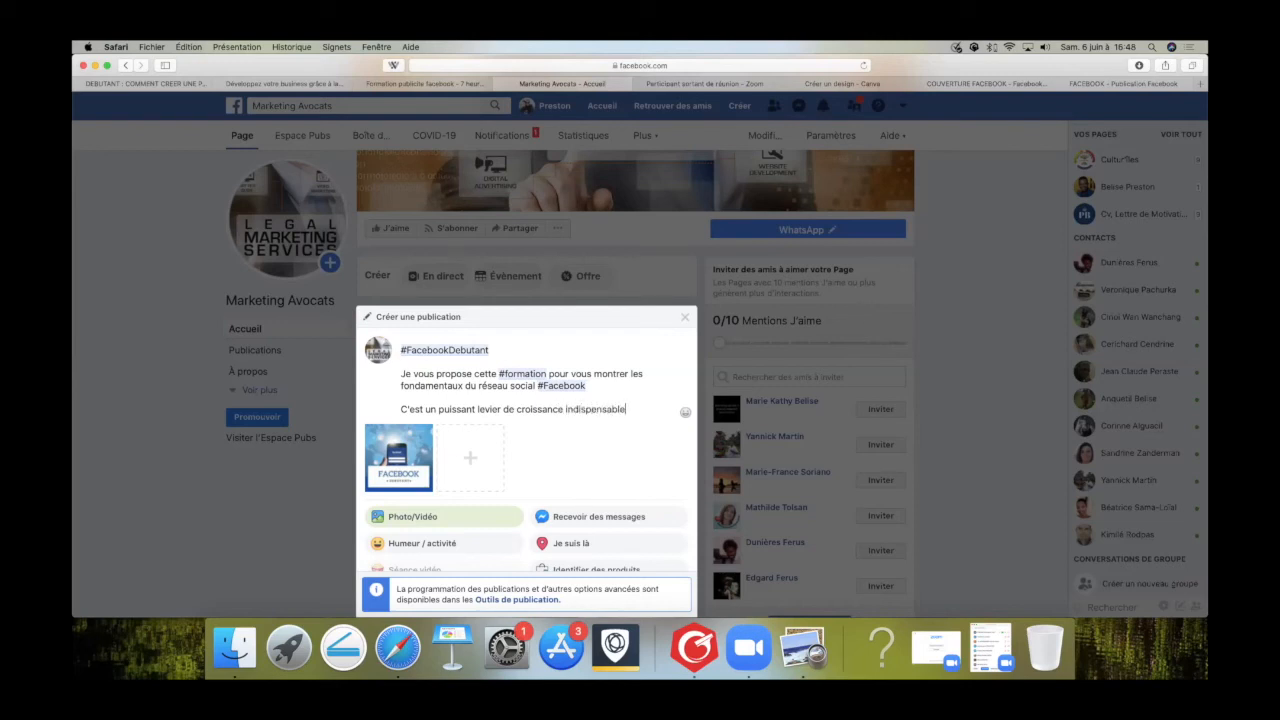
pyautogui.write(' pour votr')
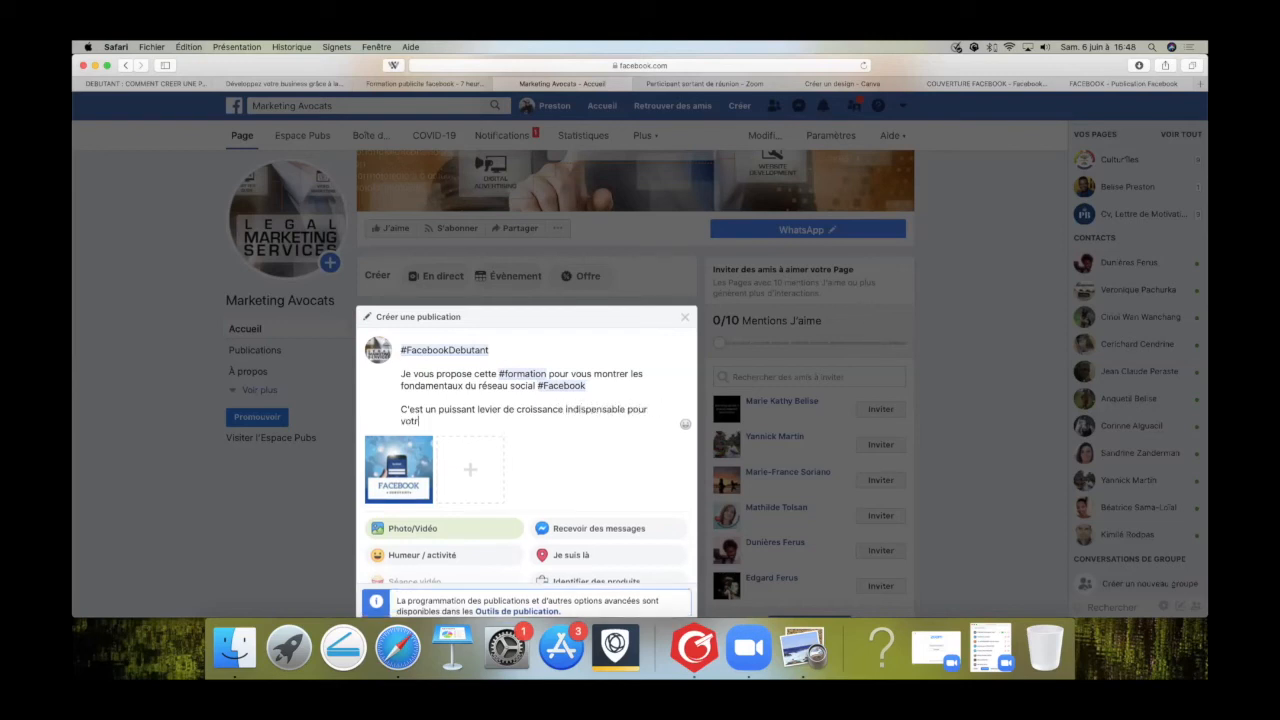
pyautogui.write('e réussite')
# Add the question "Souhaitez-vous en savoir plus ?" as a separate paragraph, followed by a blank line
pyautogui.press('Return')
pyautogui.press('Return')
pyautogui.write('S')
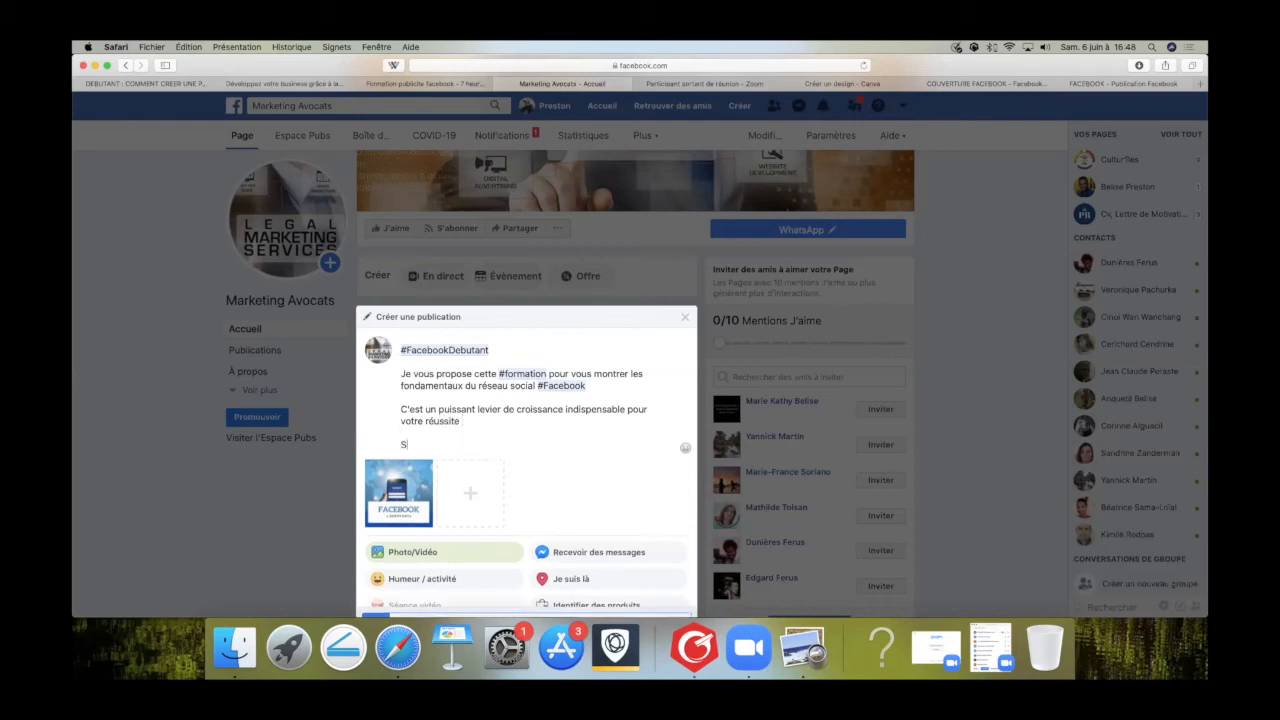
pyautogui.write('ouhaitez -vous en savoir plus ?')
pyautogui.press('Return')
pyautogui.press('Return')
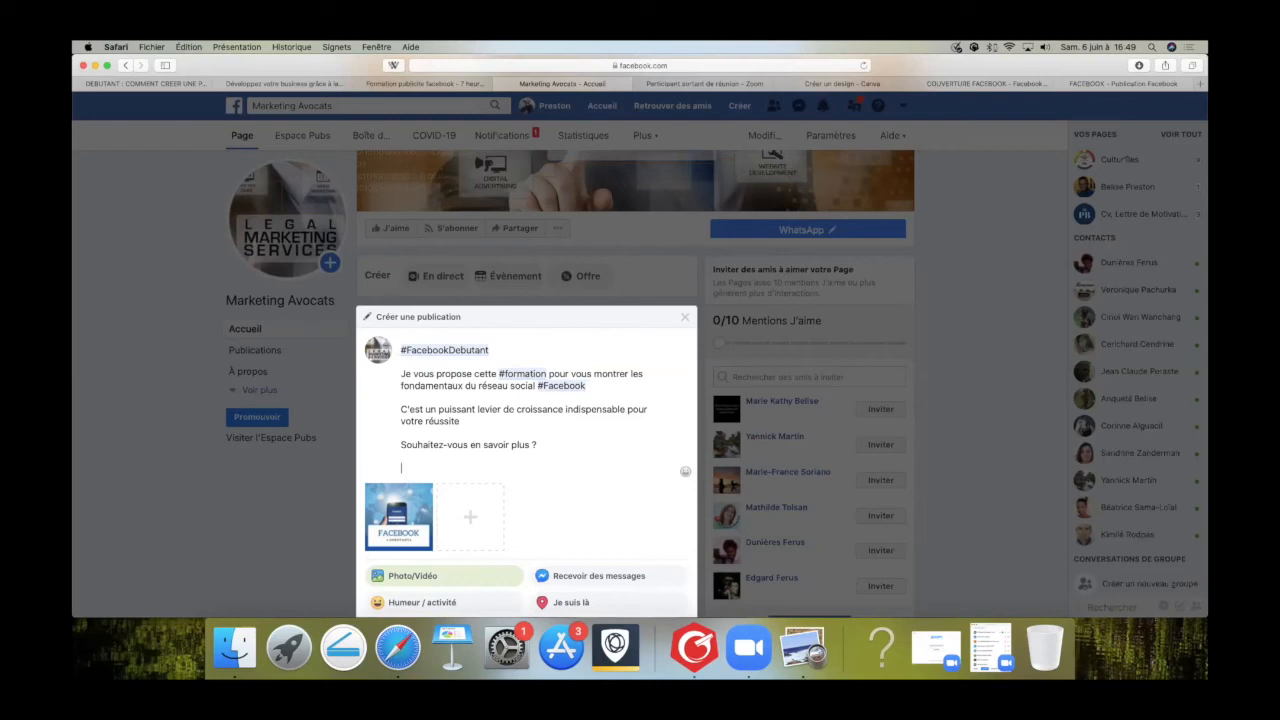
# Copy the web address of the belise.pro page for the "Formation publicite facebook – 7 heures" course
pyautogui.click(428, 85)
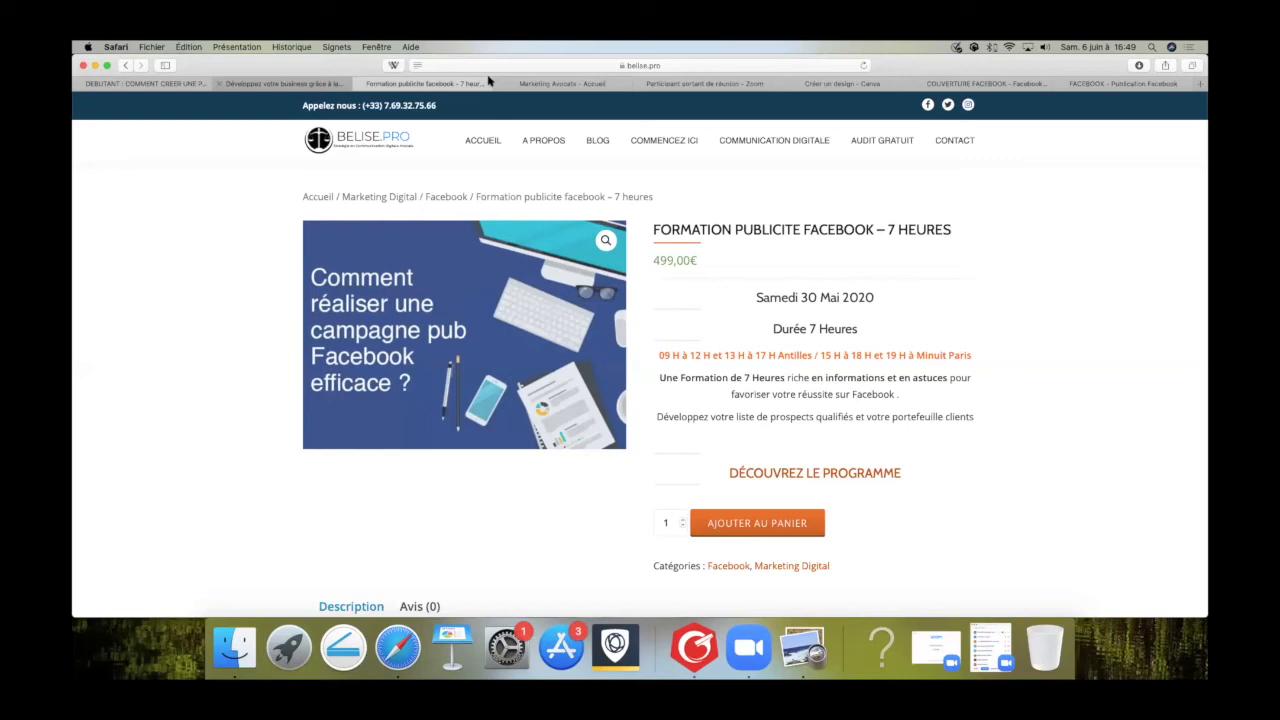
pyautogui.click(570, 64)
pyautogui.press('super+c')
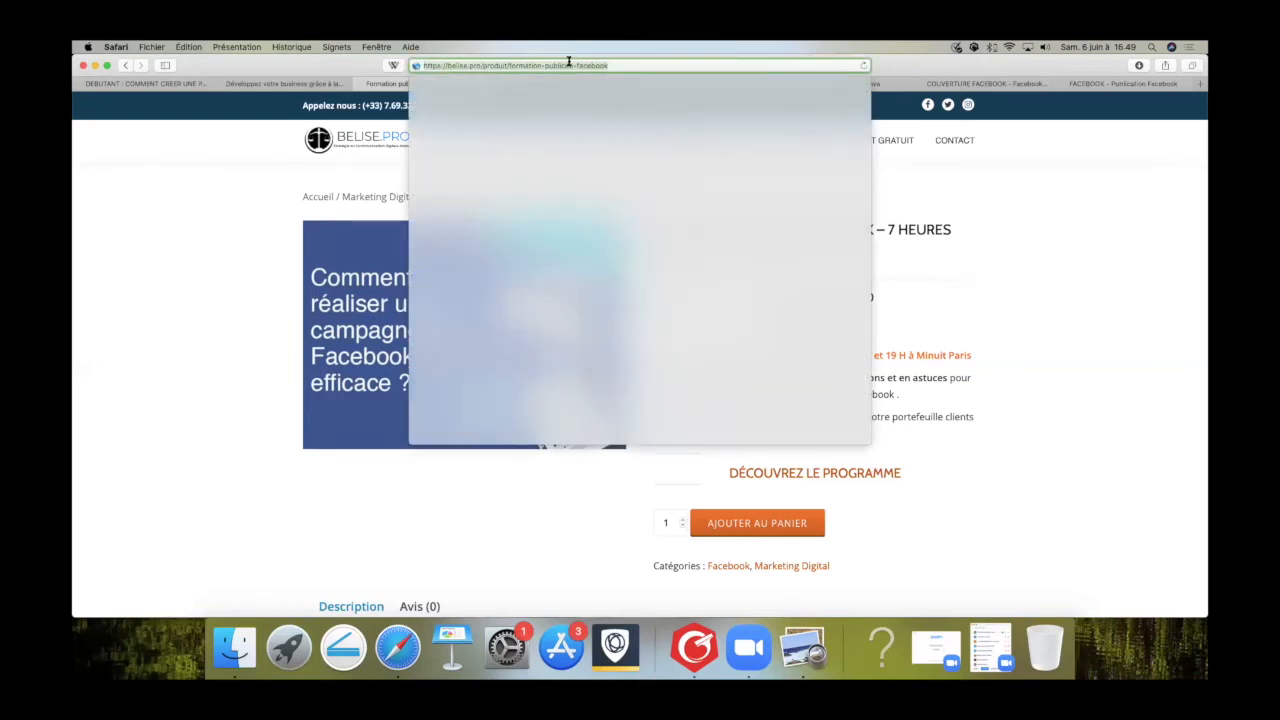
pyautogui.click(1026, 220)
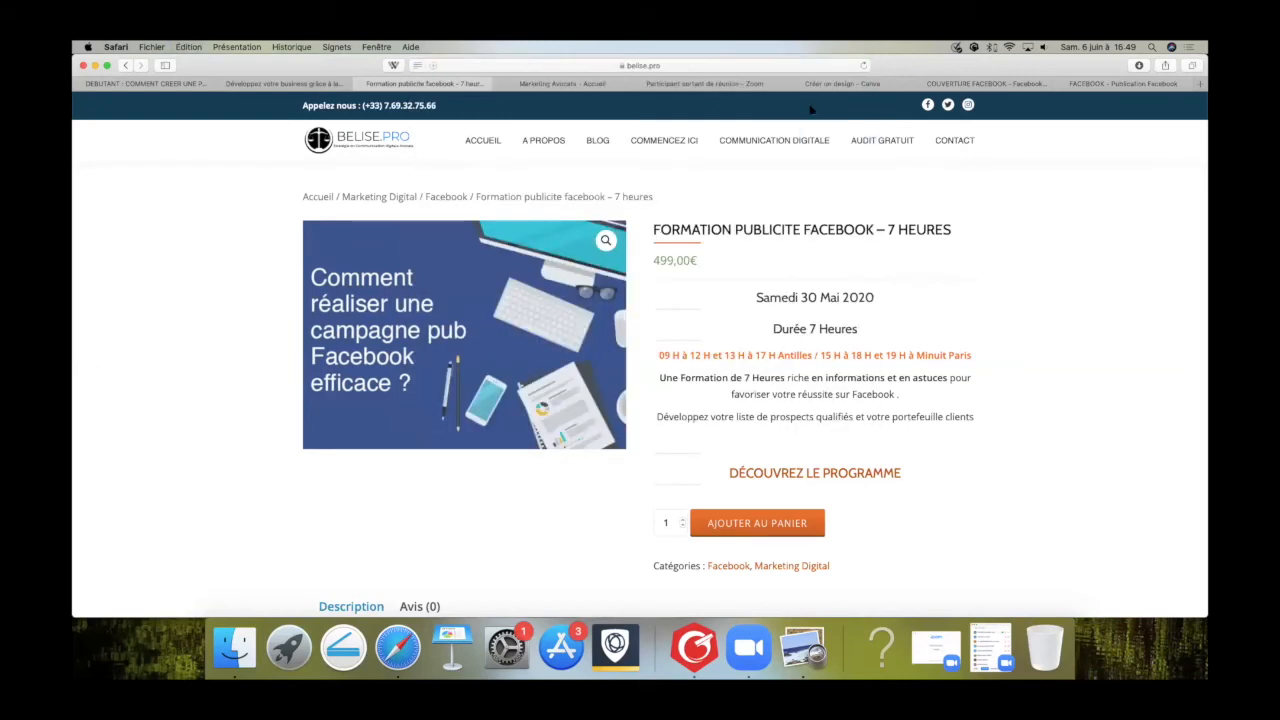
# Return to the Facebook post draft and paste the copied course link beneath the question
pyautogui.click(574, 88)
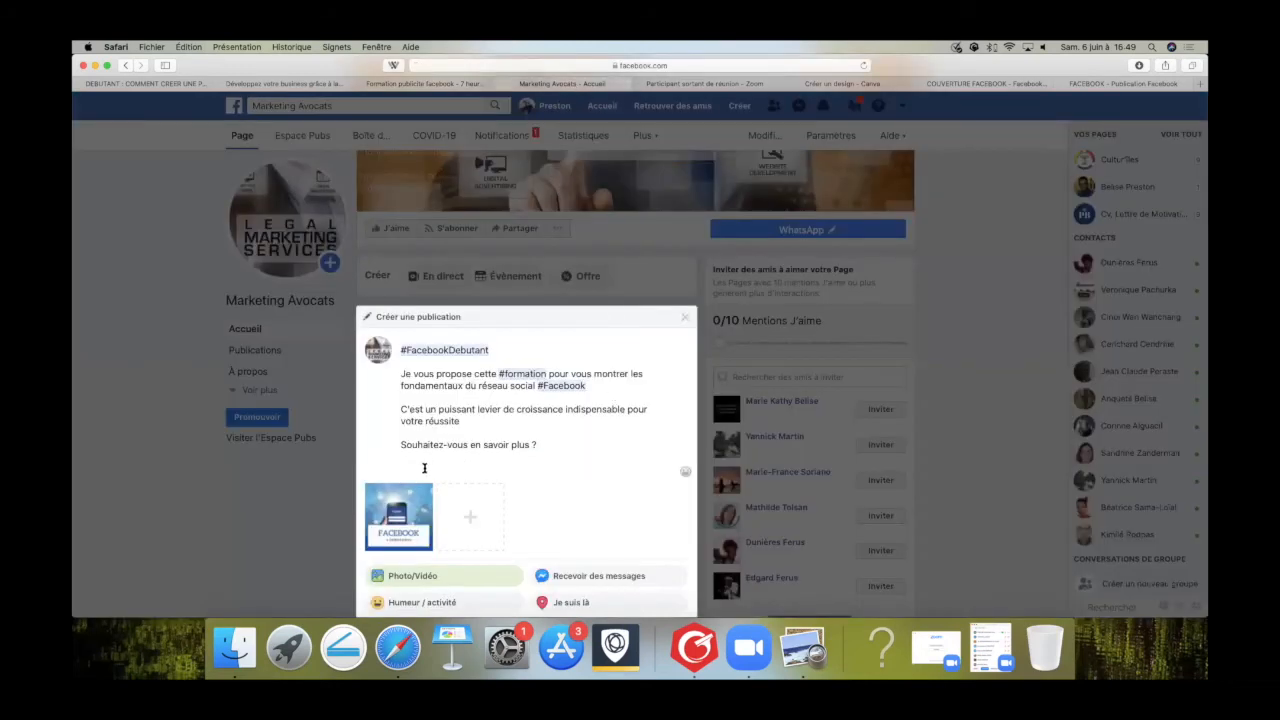
pyautogui.click(417, 457)
pyautogui.press('super+v')
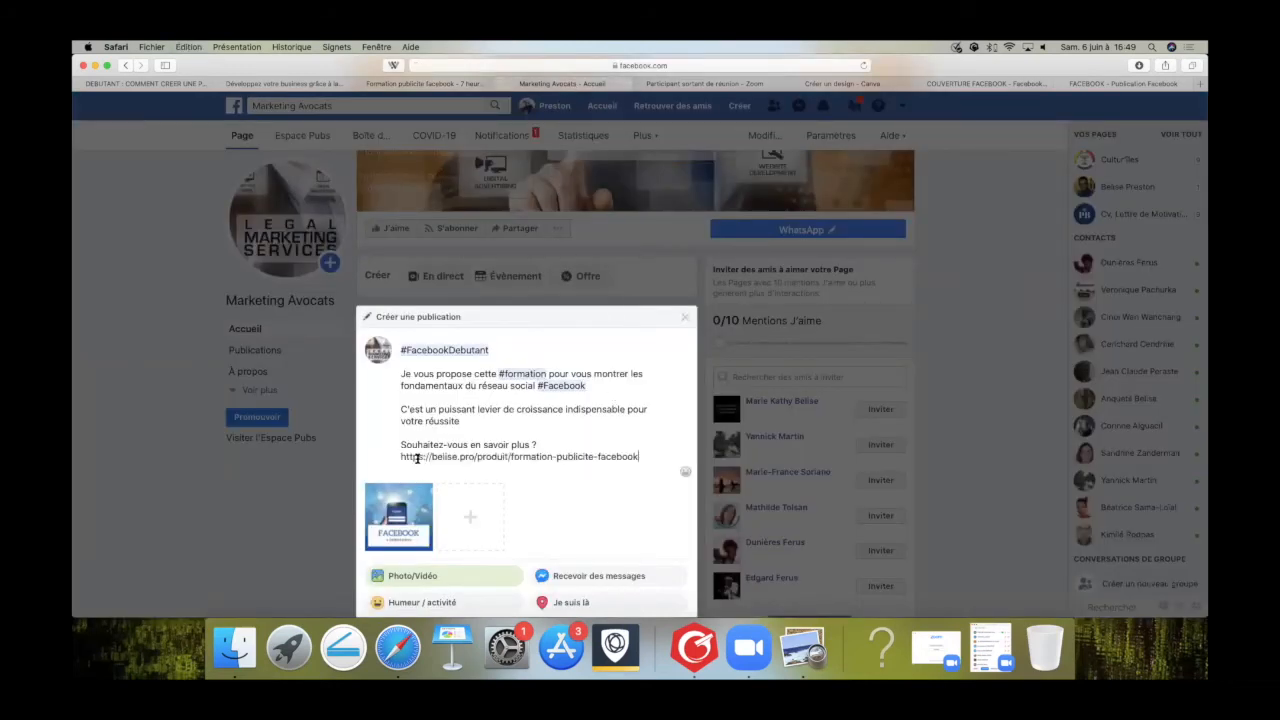
# Insert the line "Si OUI cliquez ici:" directly above the course link and add blank lines after the link
pyautogui.click(537, 445)
pyautogui.press('Return')
pyautogui.press('Return')
pyautogui.write('Si OUI')
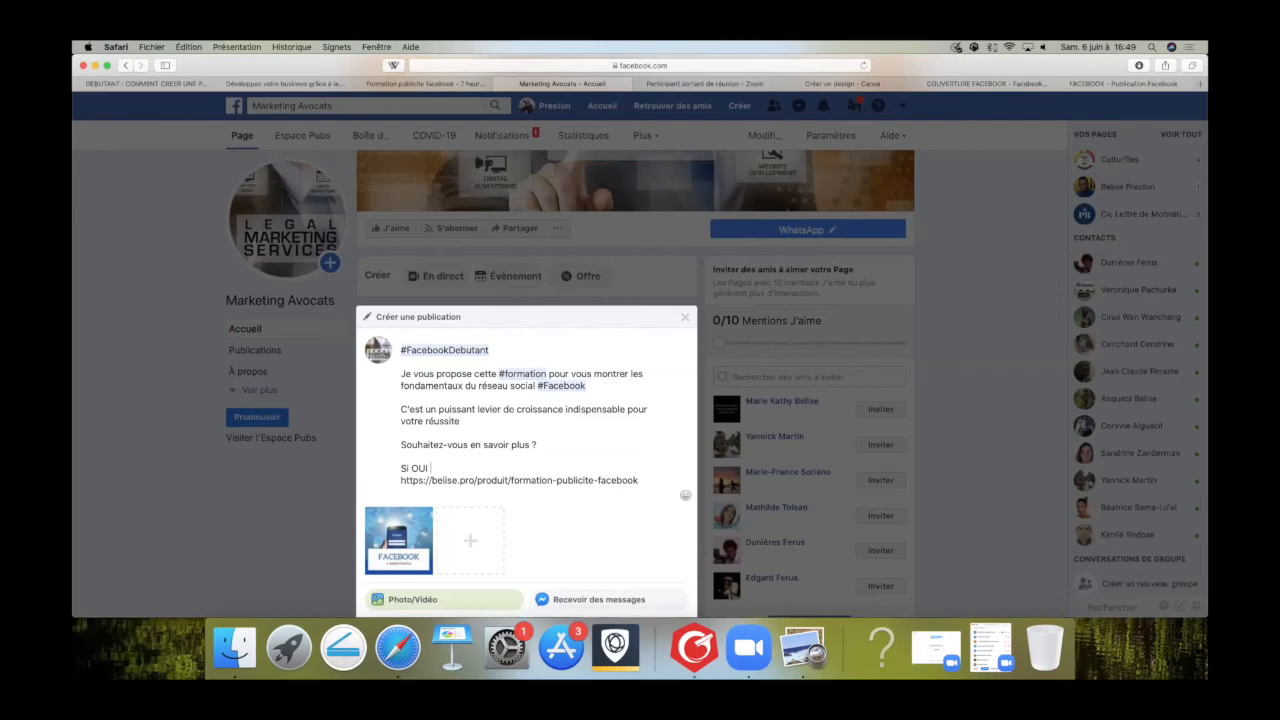
pyautogui.write(' cliquez ici:')
pyautogui.click(648, 480)
pyautogui.press('Return')
pyautogui.press('Return')
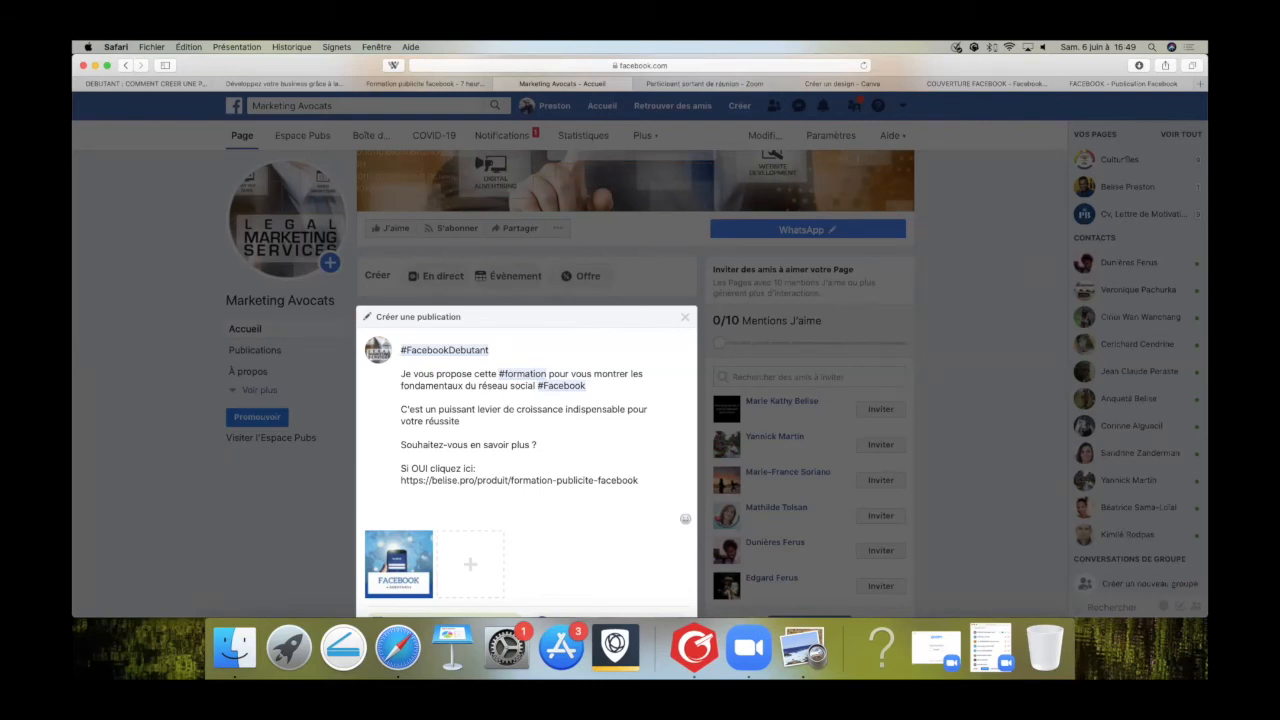
# Highlight the post's introductory paragraph and review the course description on the belise.pro training page
pyautogui.moveTo(590, 386); pyautogui.dragTo(393, 375)
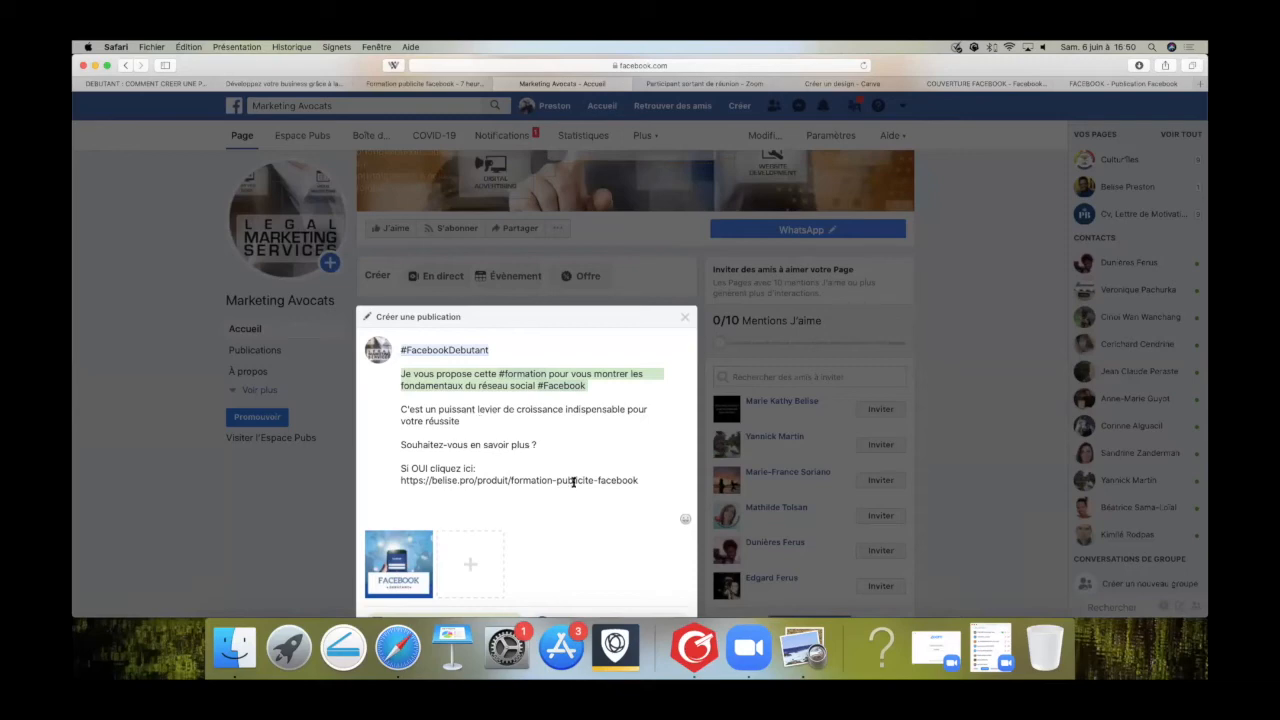
pyautogui.click(435, 84)
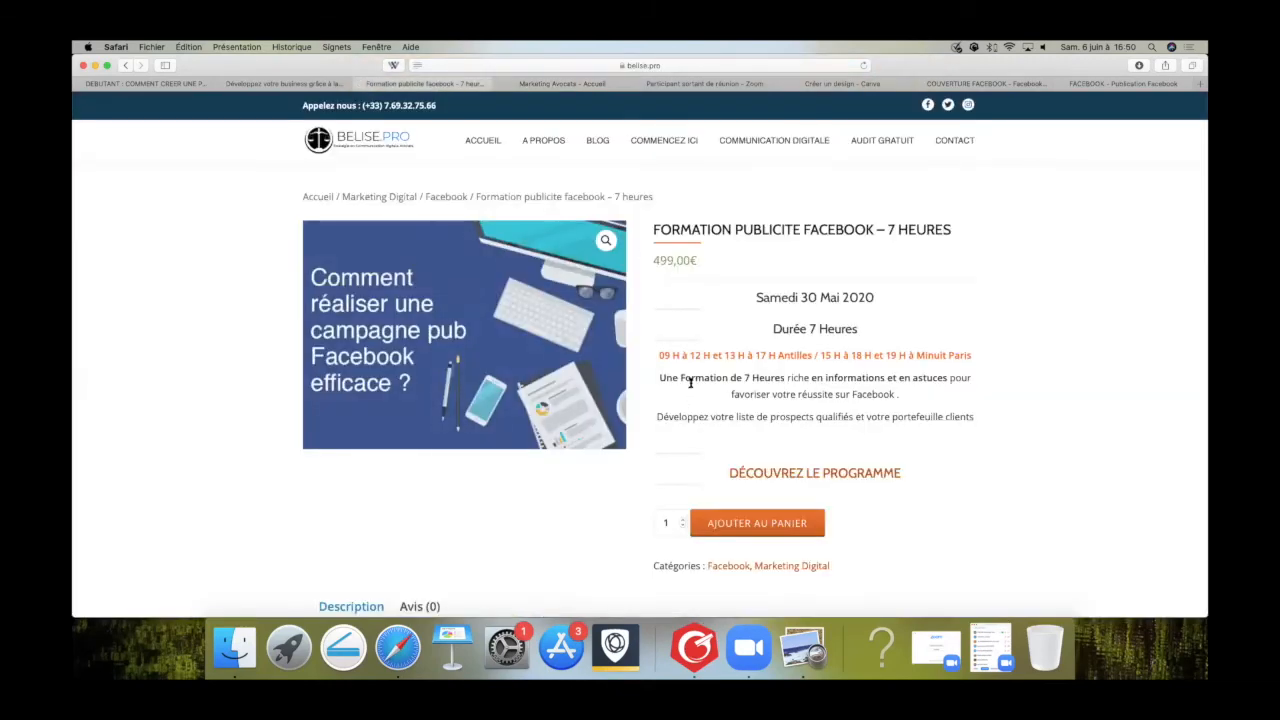
pyautogui.scroll(-2, 690, 383)
pyautogui.scroll(-8, 690, 383)
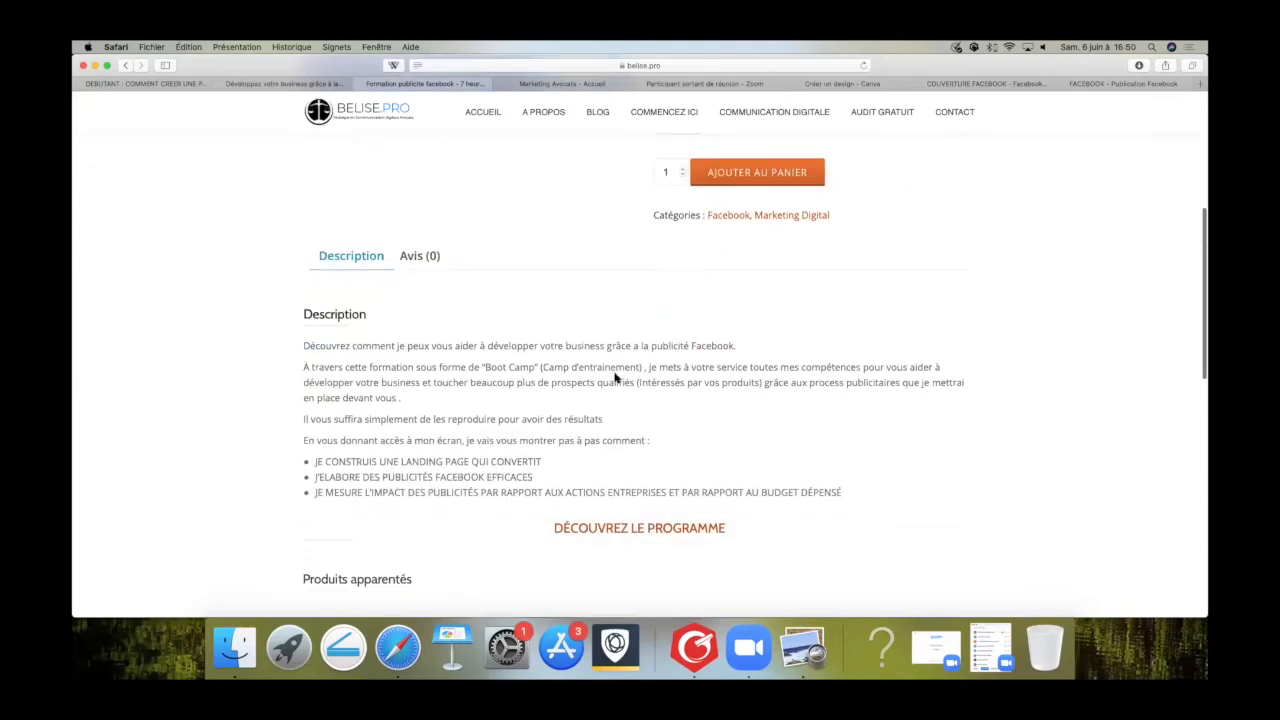
pyautogui.scroll(10, 617, 370)
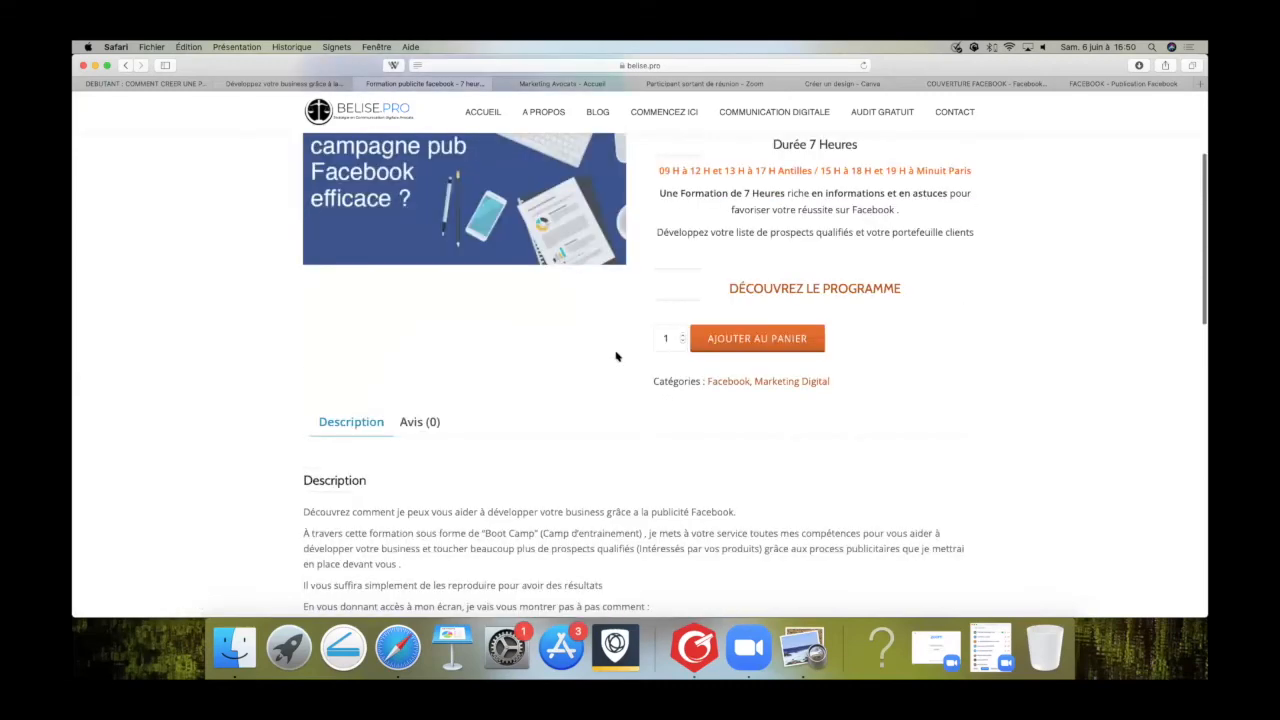
# Return to the Facebook draft and add the line "Abonnez-vous à ma page" below the course link
pyautogui.click(597, 85)
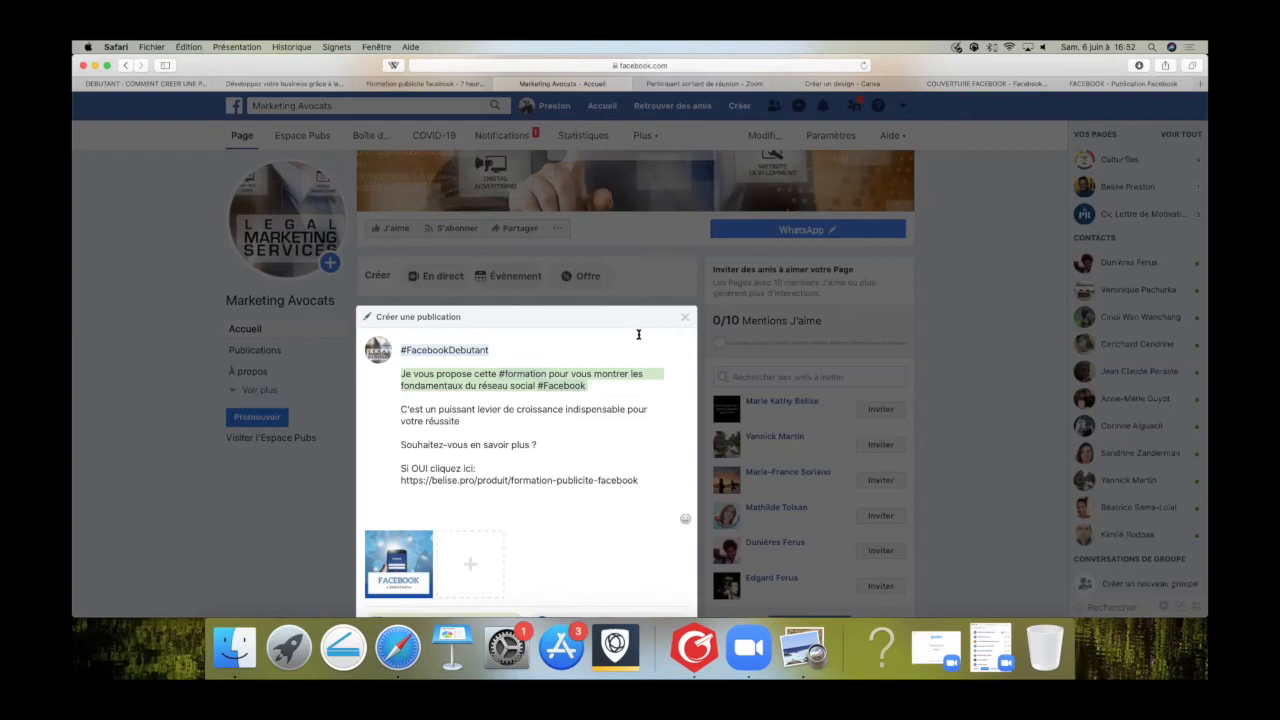
pyautogui.click(449, 508)
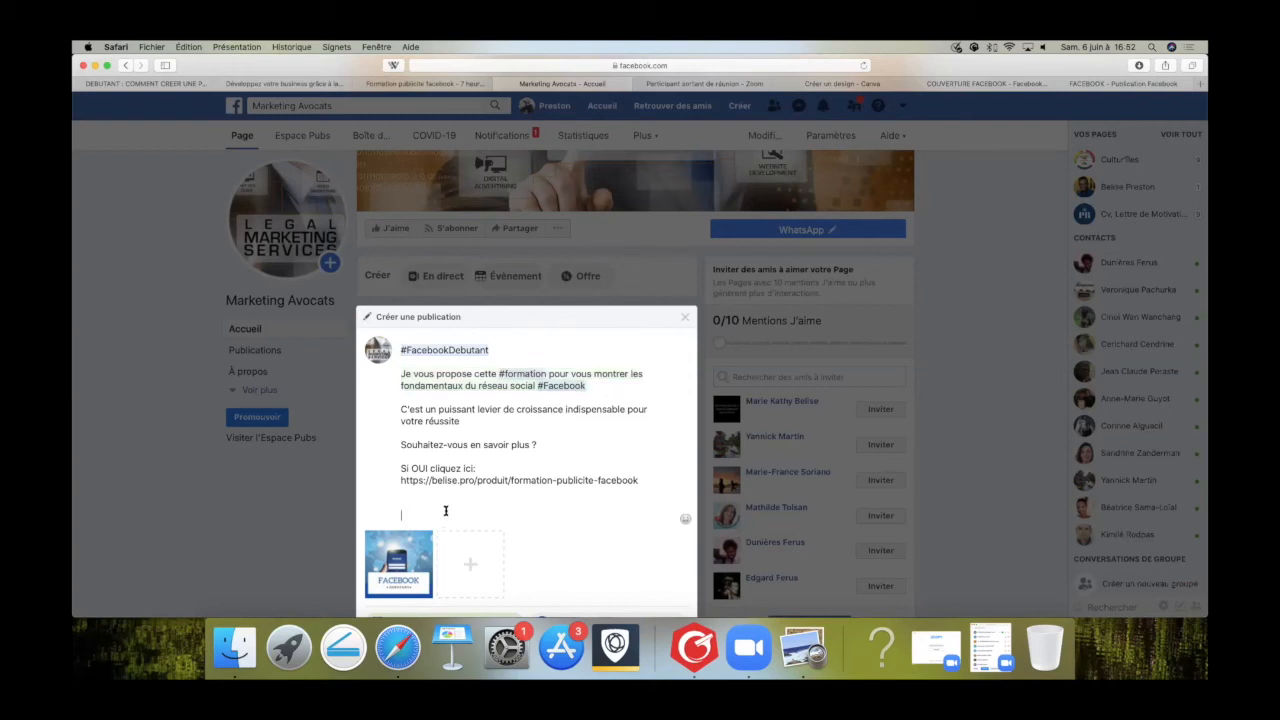
pyautogui.press('BackSpace')
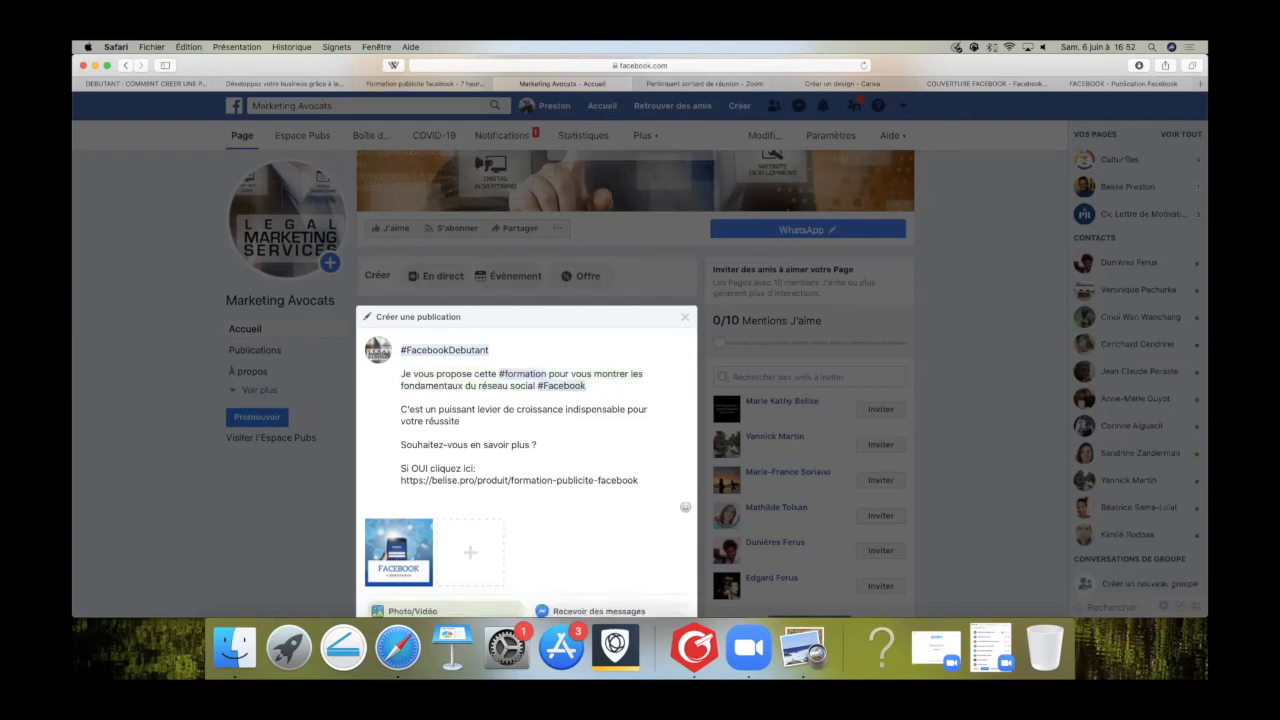
pyautogui.press('Return')
pyautogui.write('Abonnez-vous ')
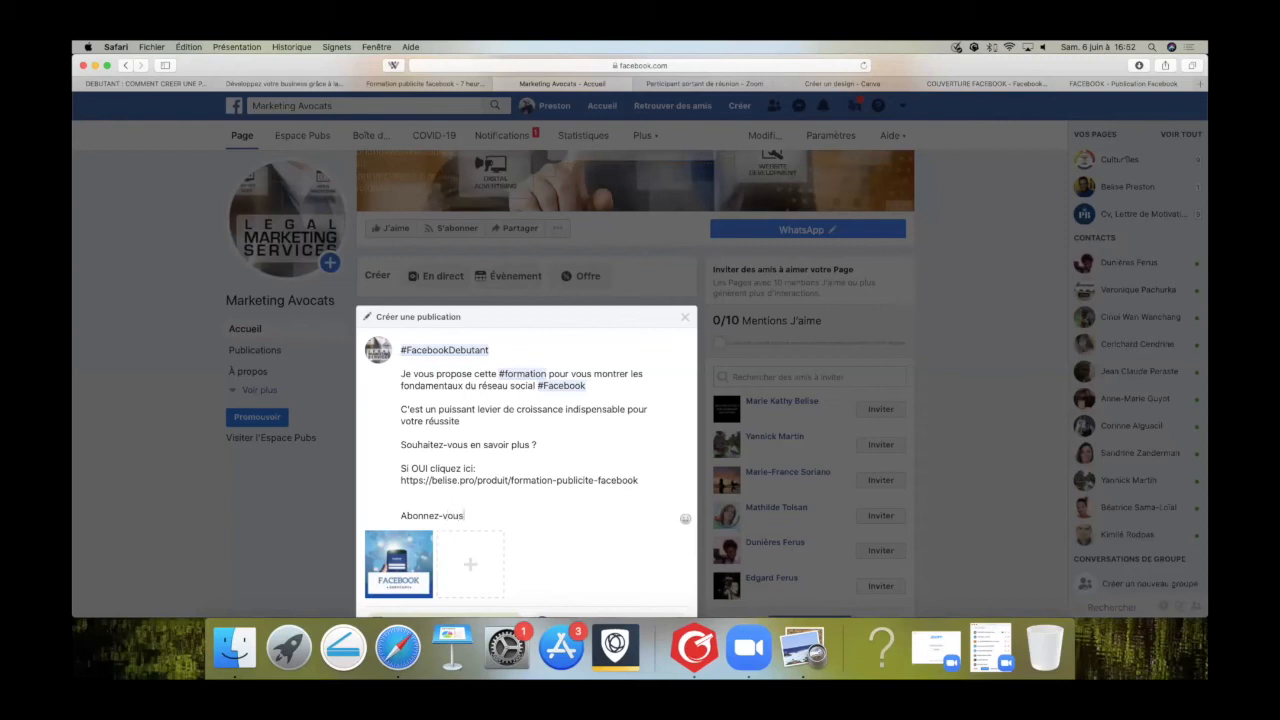
pyautogui.write('à ma page')
pyautogui.press('Return')
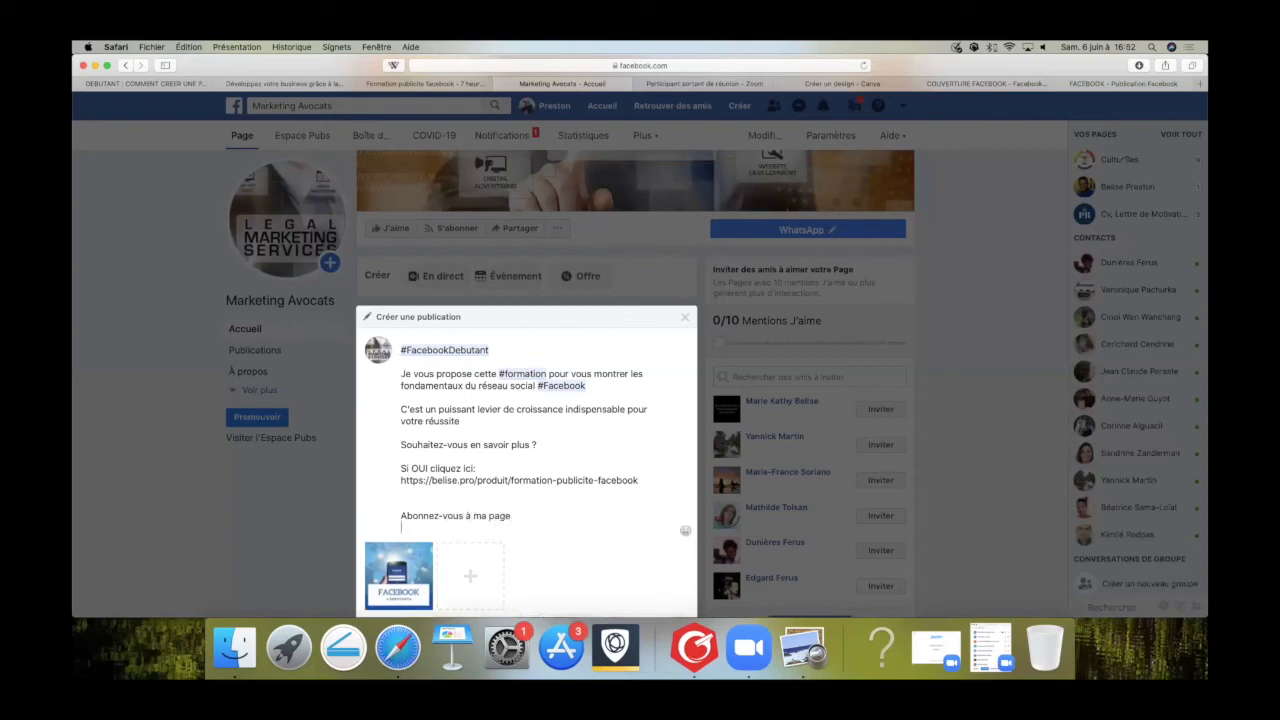
# Tag the account owner's profile on the line below "Abonnez-vous à ma page"
pyautogui.write('@B')
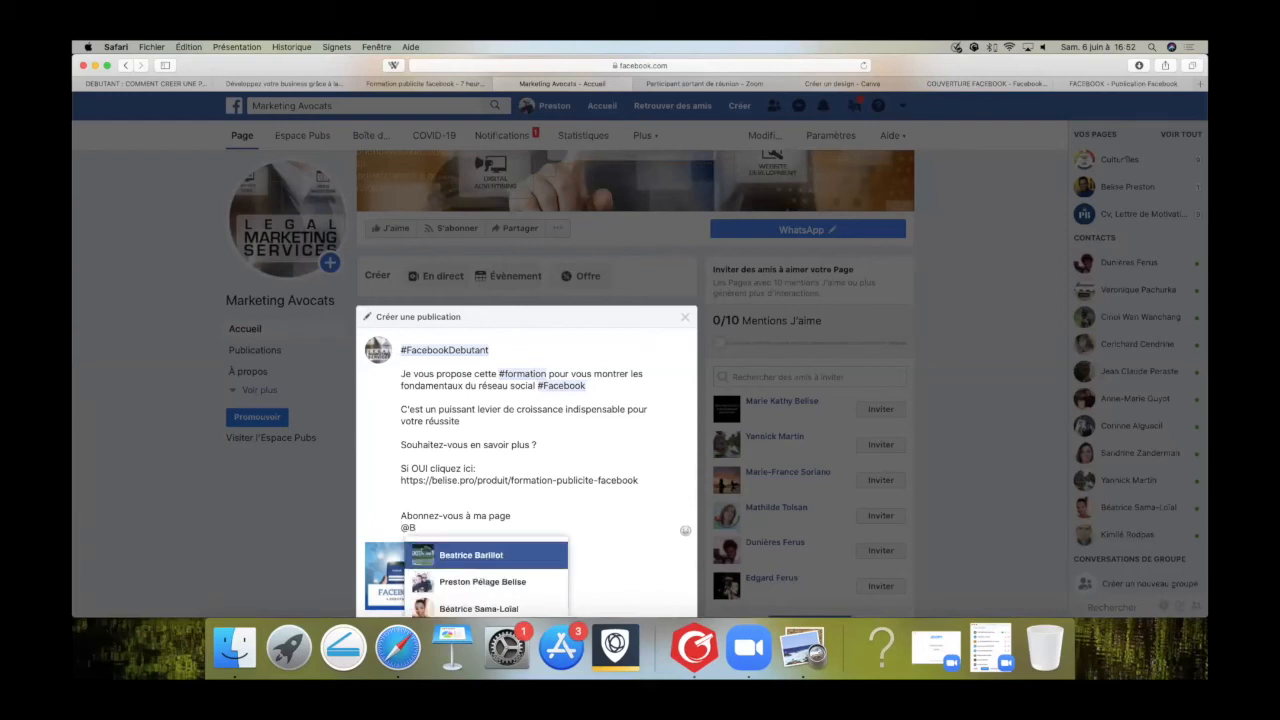
pyautogui.write('ee')
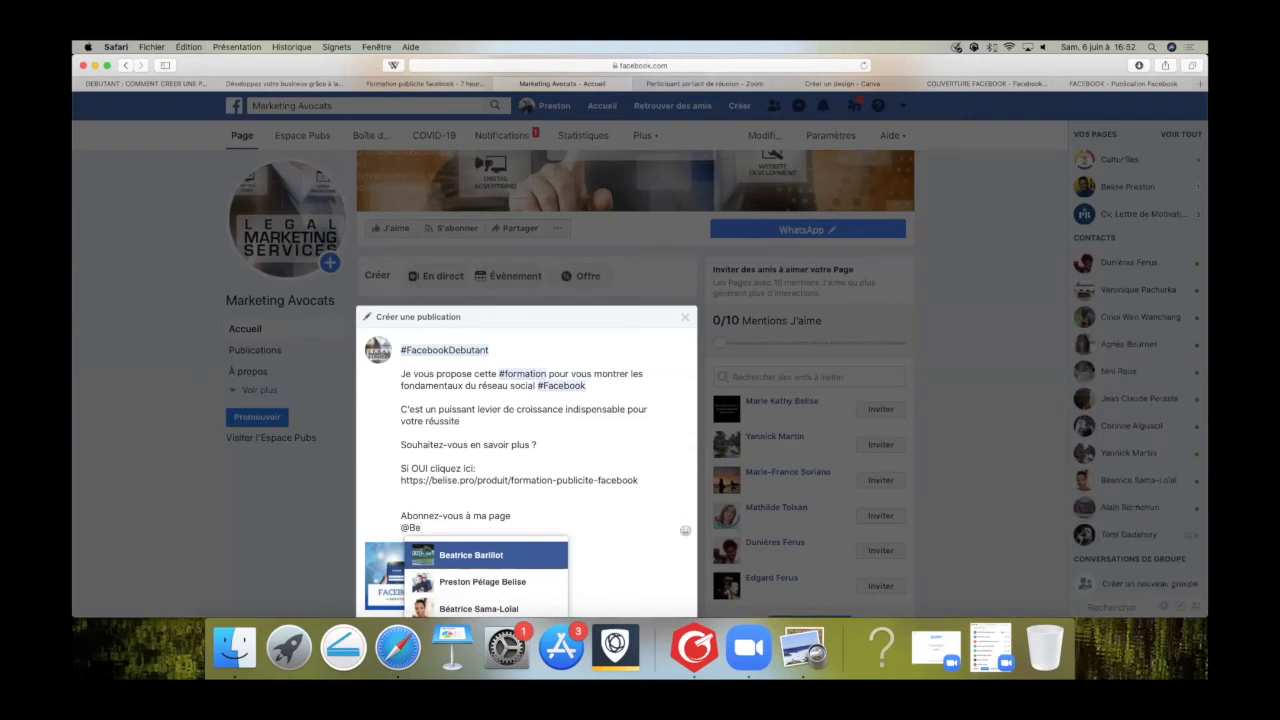
pyautogui.click(490, 581)
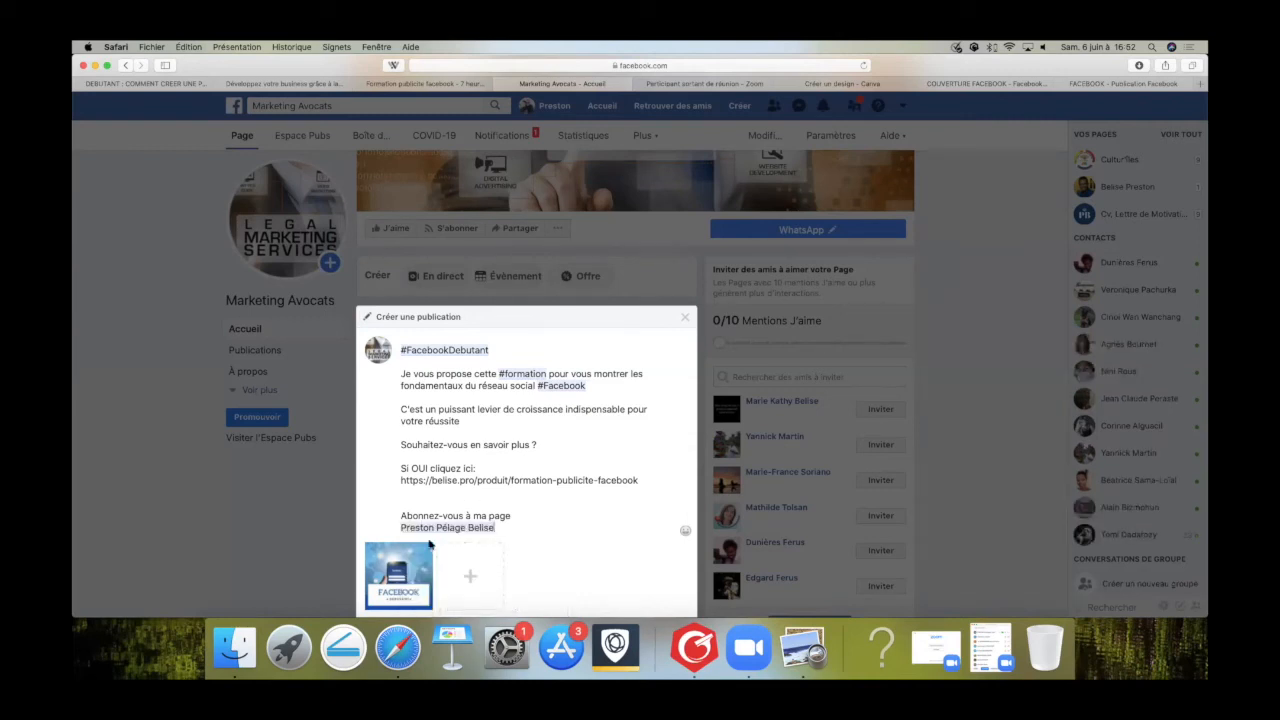
pyautogui.click(516, 518)
pyautogui.press('Return')
pyautogui.write('#')
pyautogui.press('BackSpace')
pyautogui.write('@')
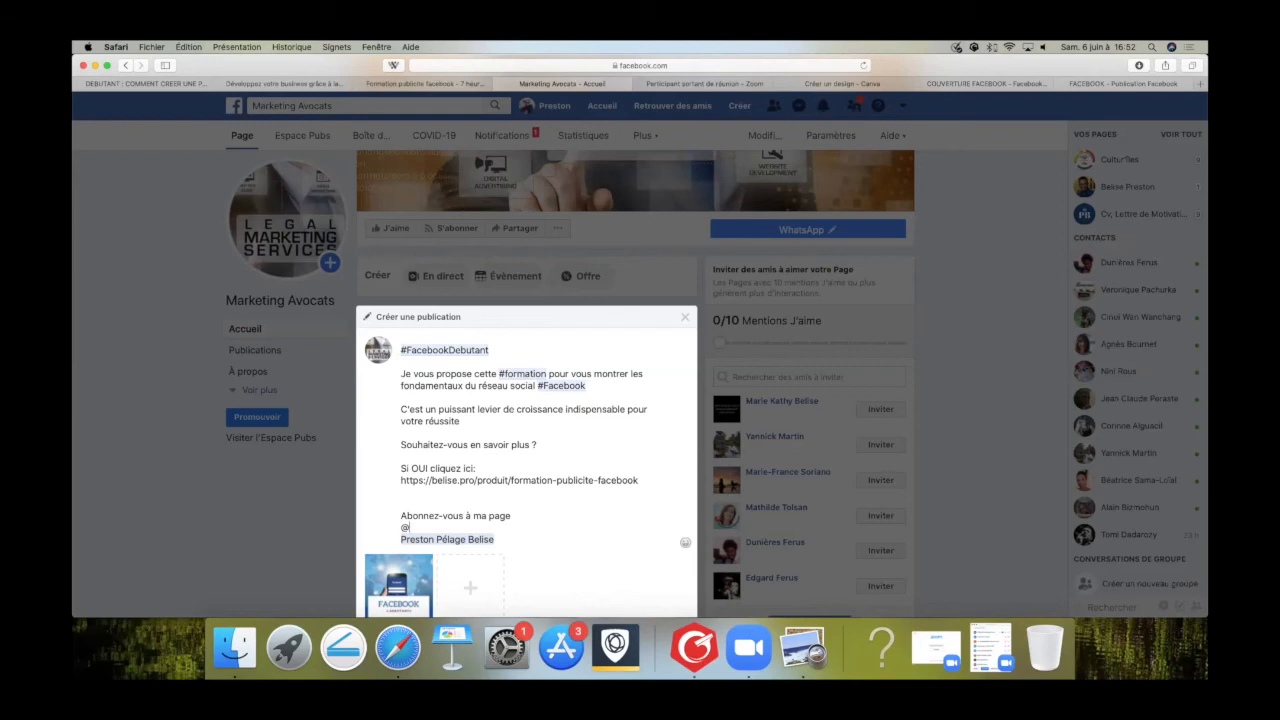
pyautogui.write('beli')
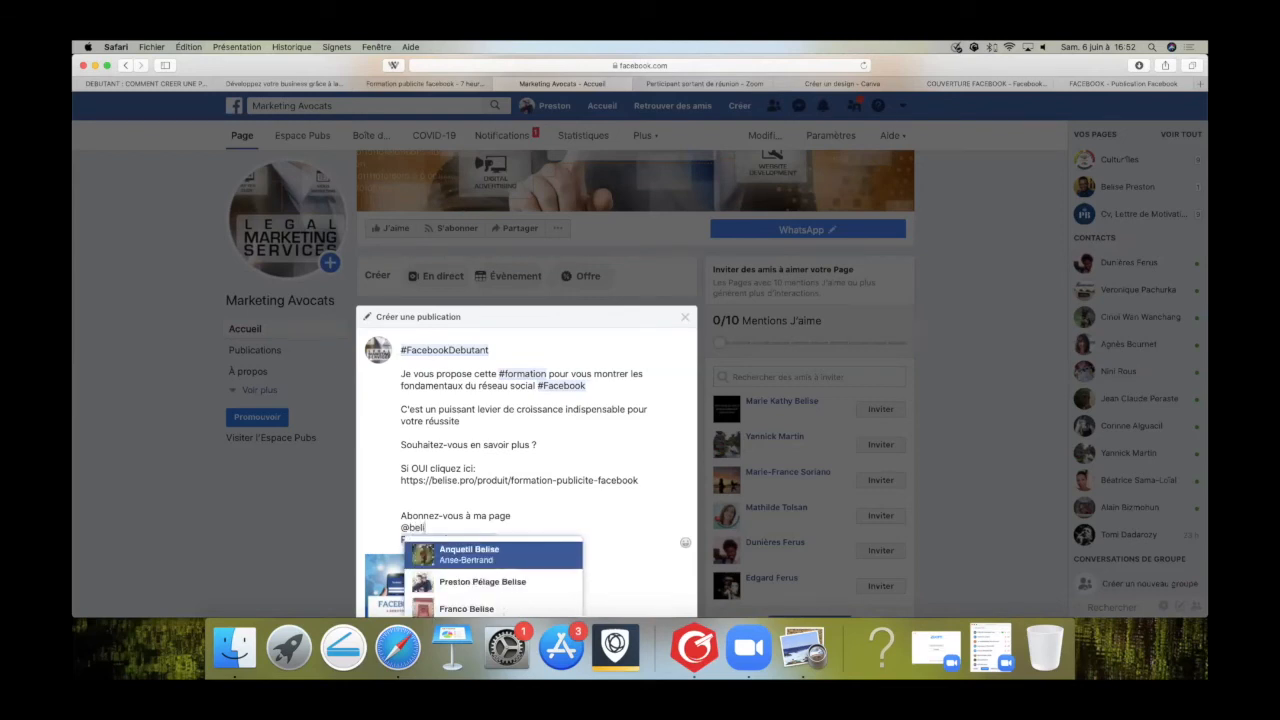
pyautogui.write('se')
pyautogui.press('Return')
pyautogui.press('BackSpace')
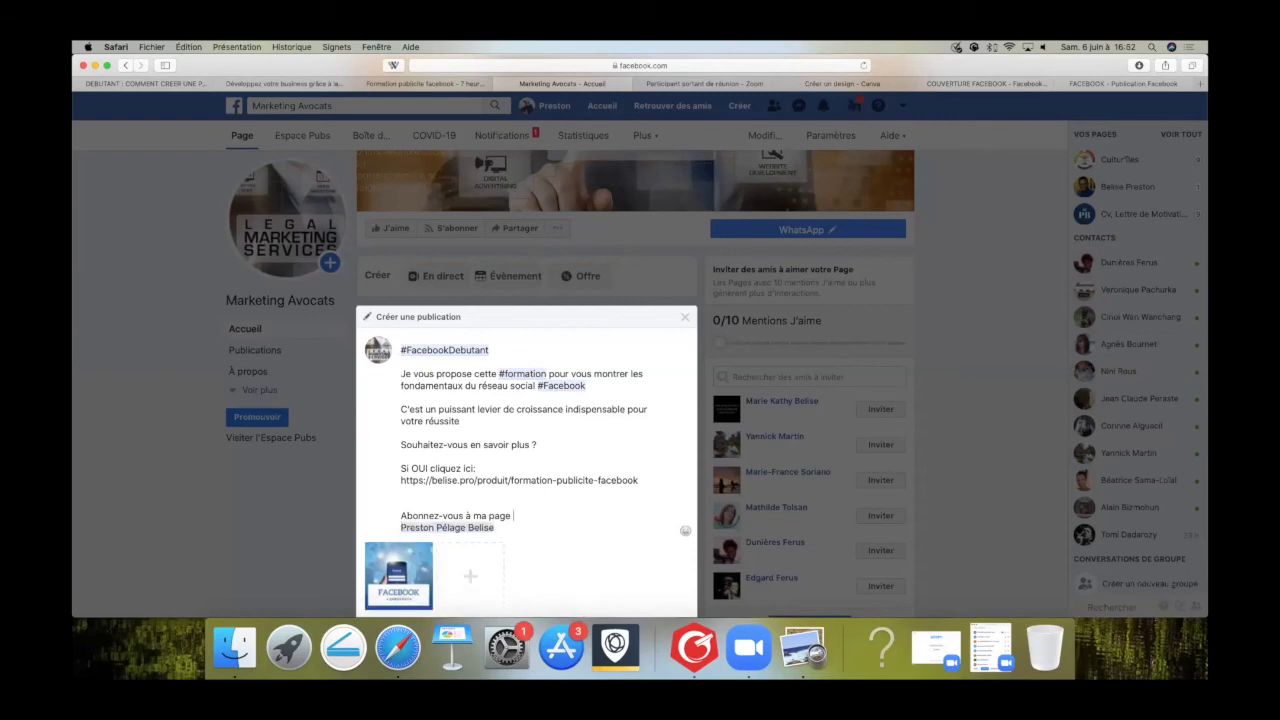
# Add the feeling "heureux" to the post
pyautogui.scroll(-4, 577, 491)
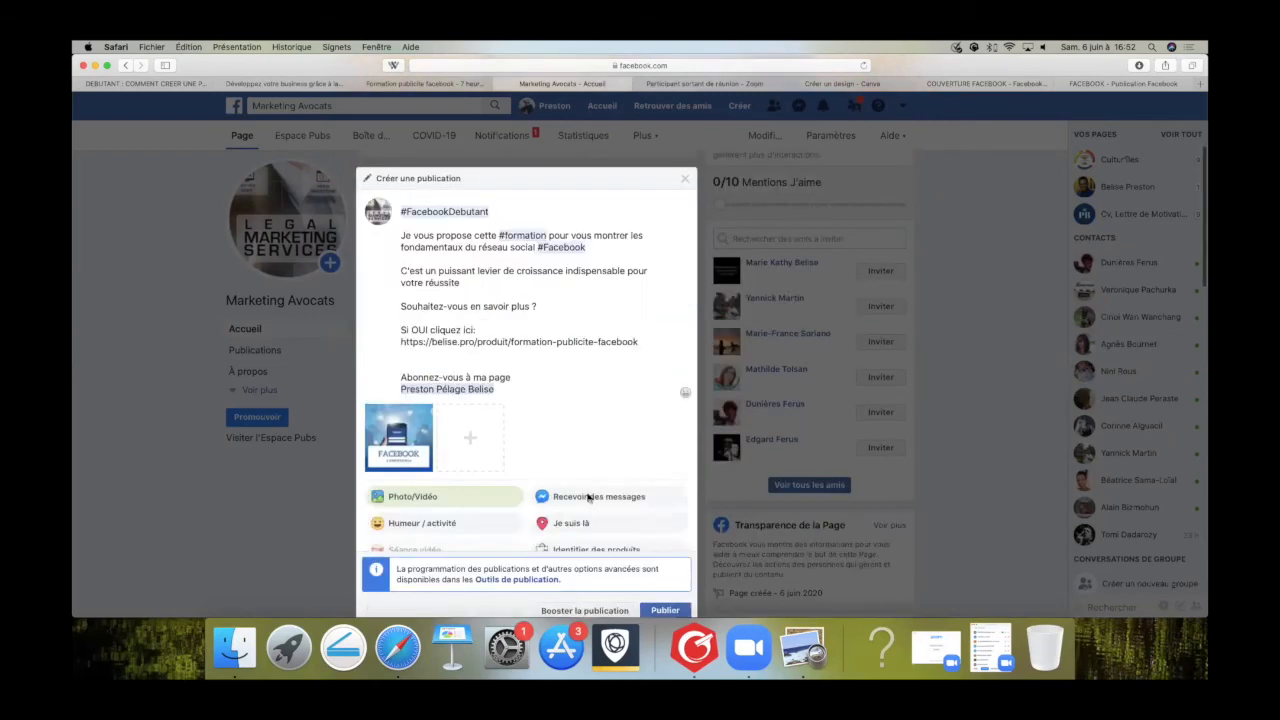
pyautogui.scroll(-3, 647, 532)
pyautogui.scroll(3, 465, 395)
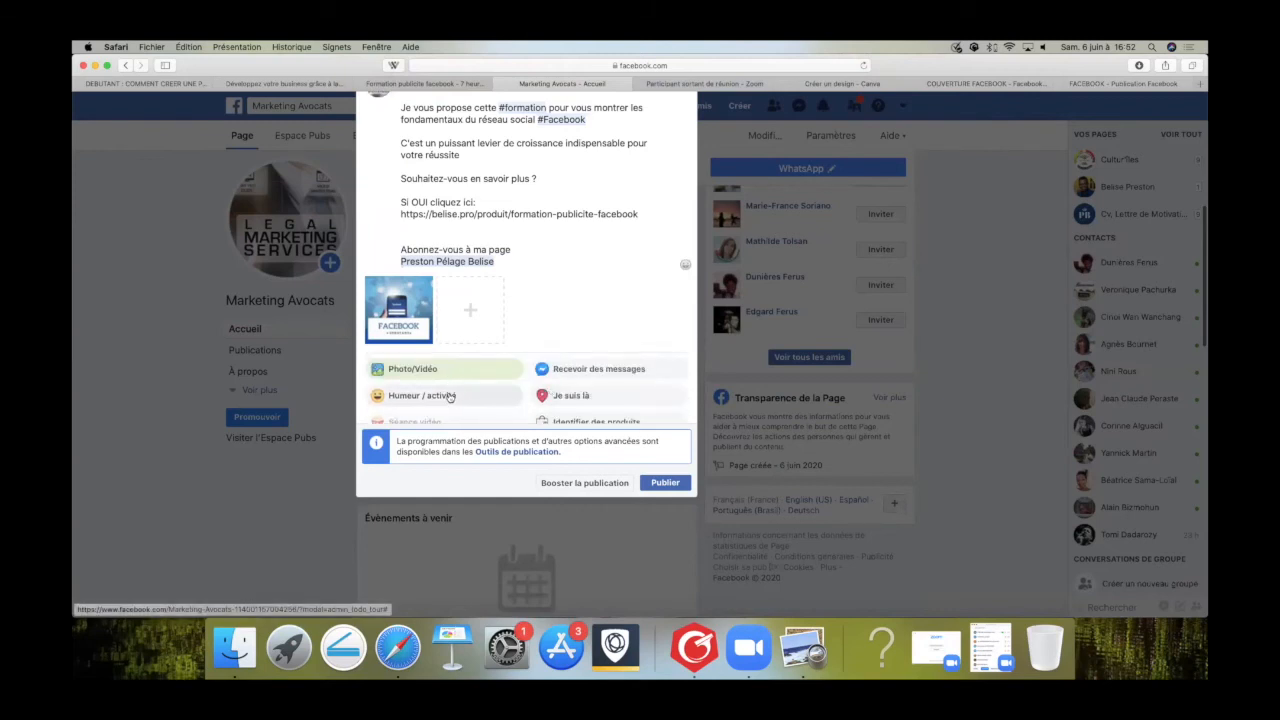
pyautogui.click(517, 395)
pyautogui.click(457, 395)
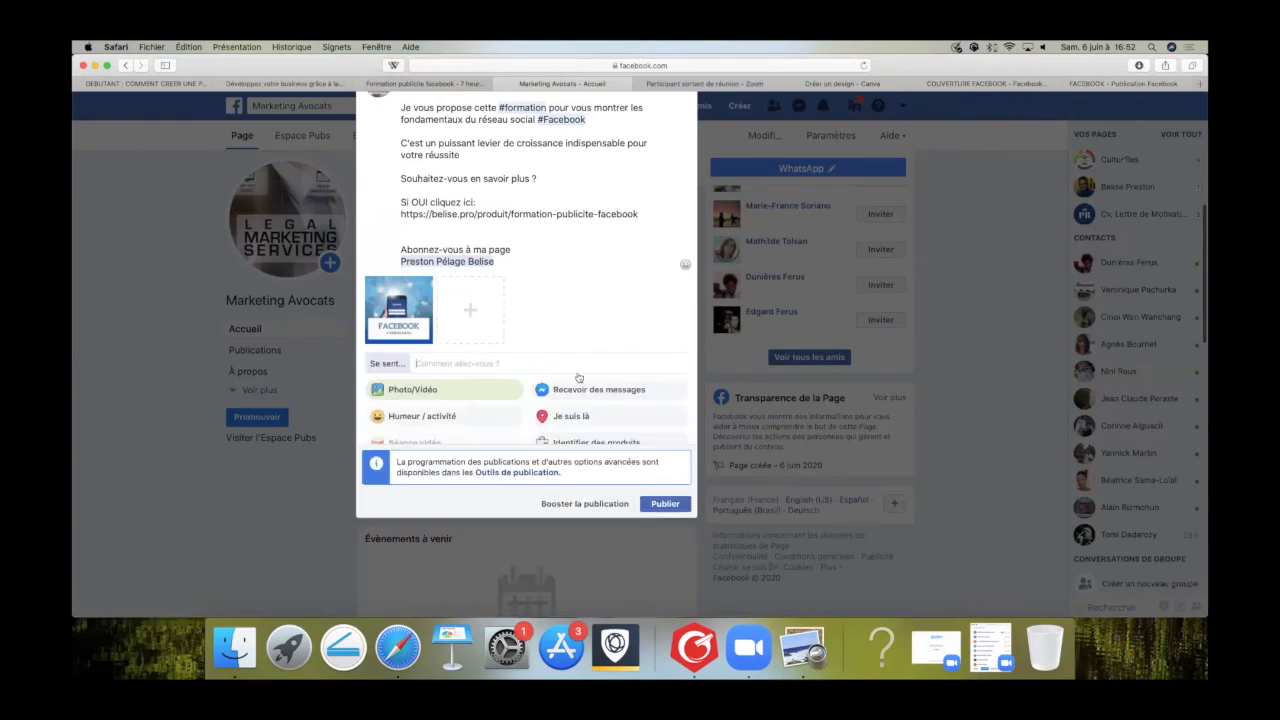
pyautogui.click(517, 420)
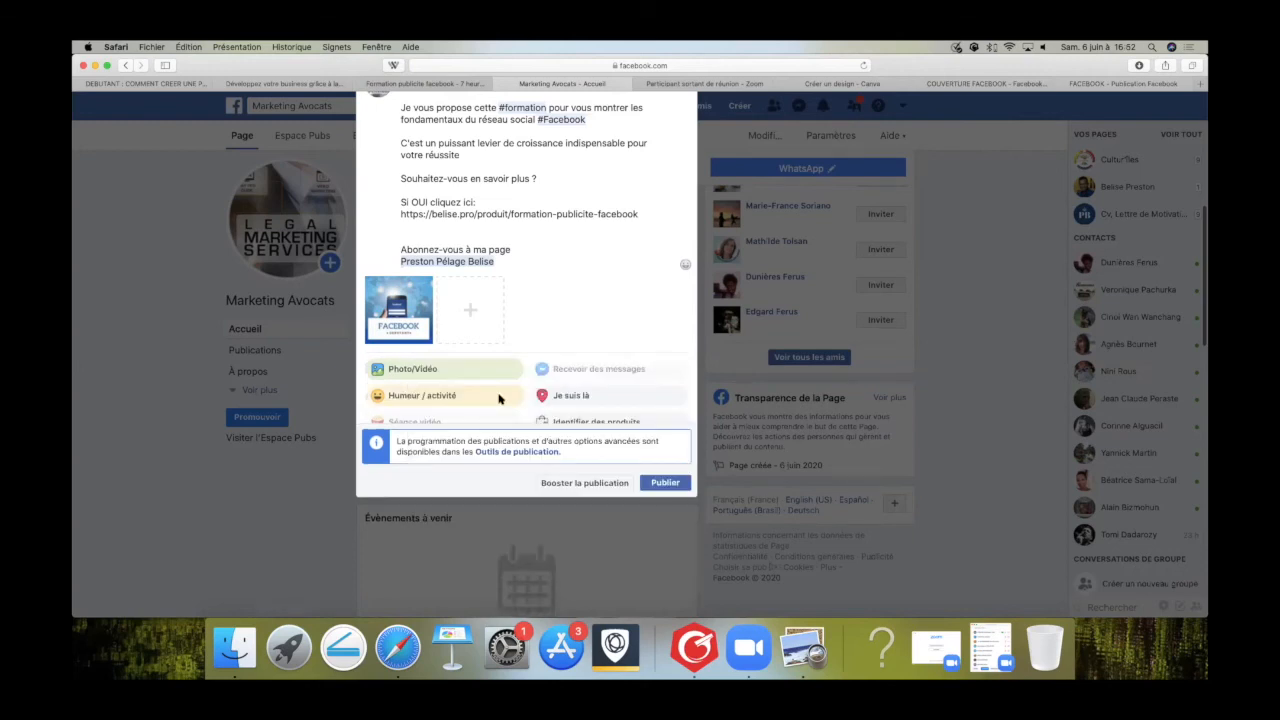
# Add the city of Toulouse as the post's location
pyautogui.scroll(-1, 560, 410)
pyautogui.click(572, 404)
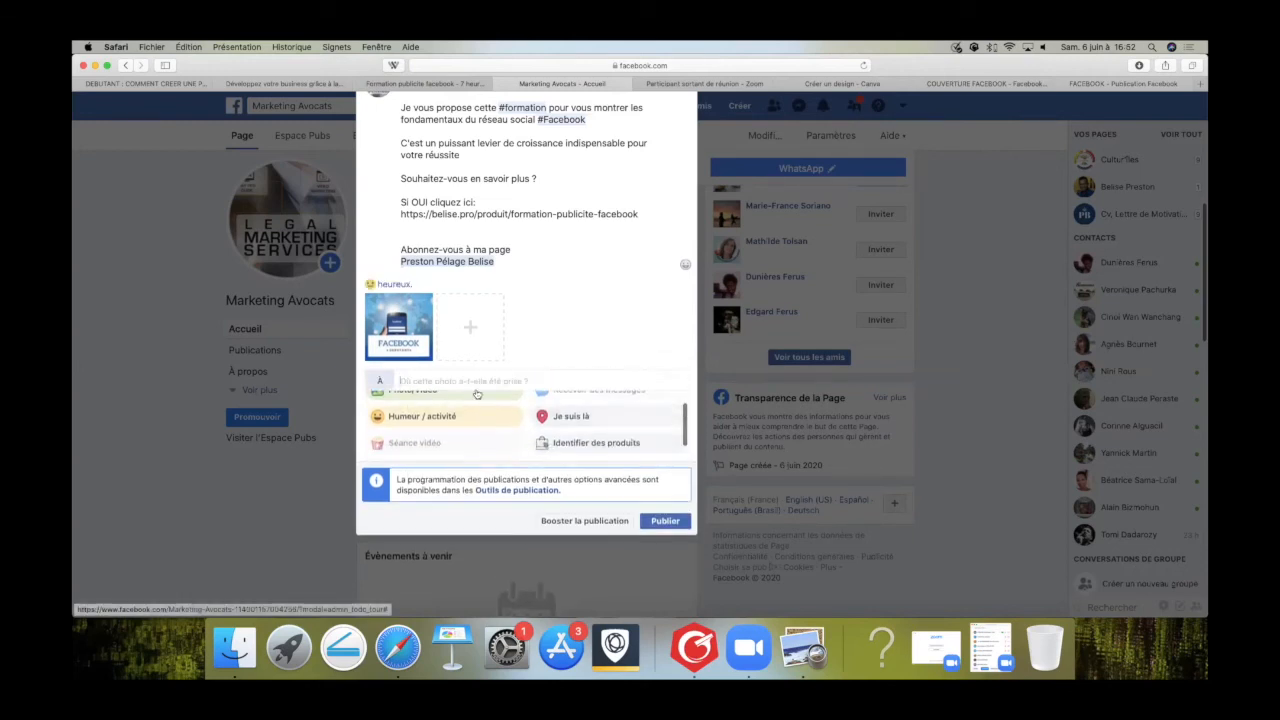
pyautogui.write('t')
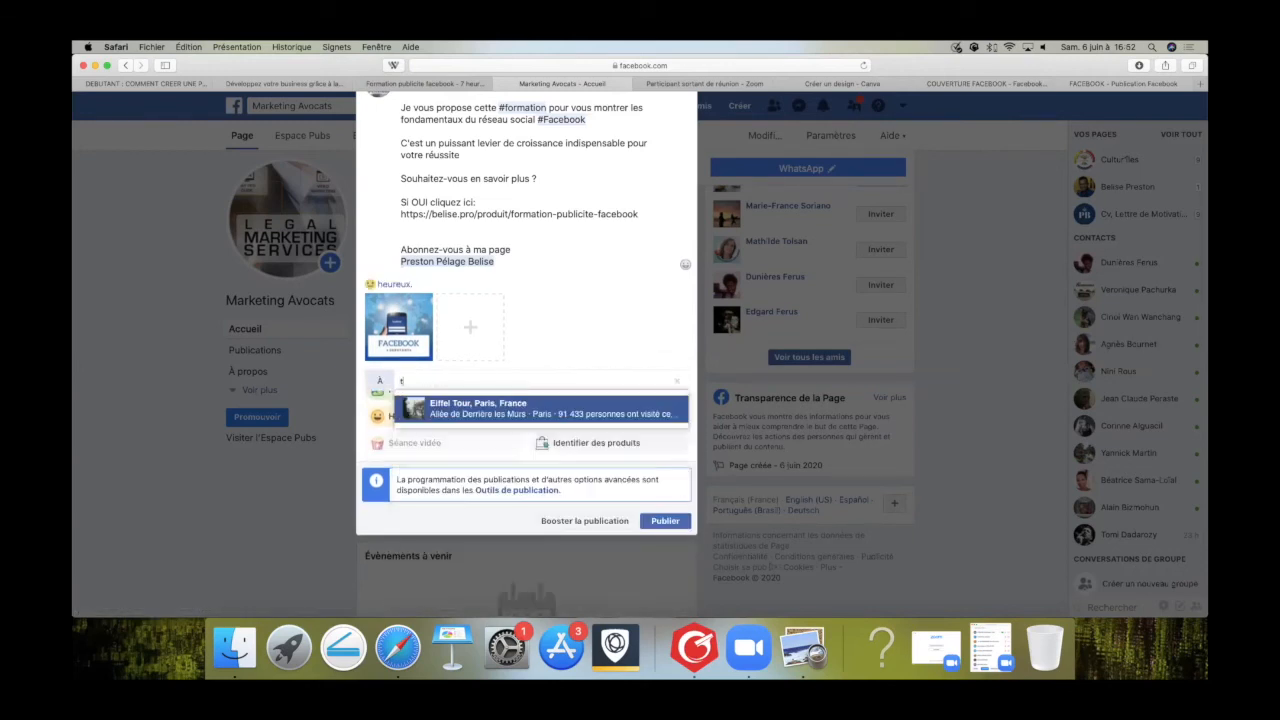
pyautogui.write('oulouse')
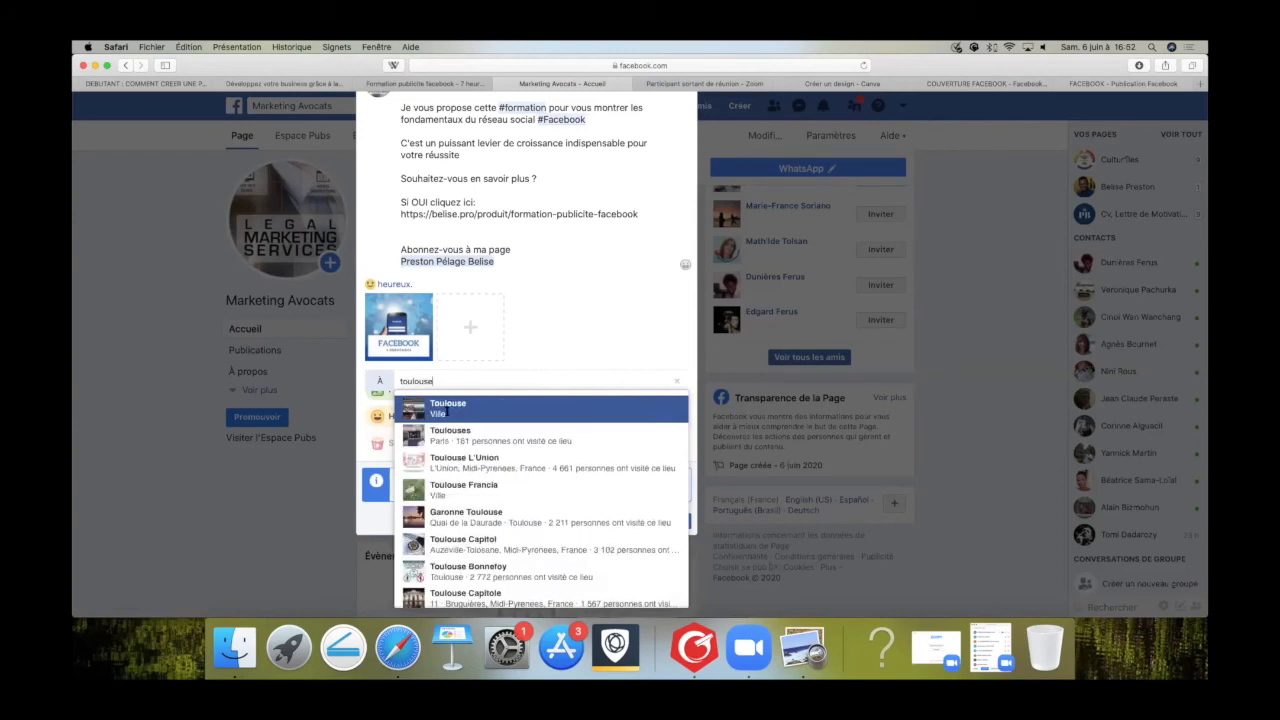
pyautogui.click(498, 409)
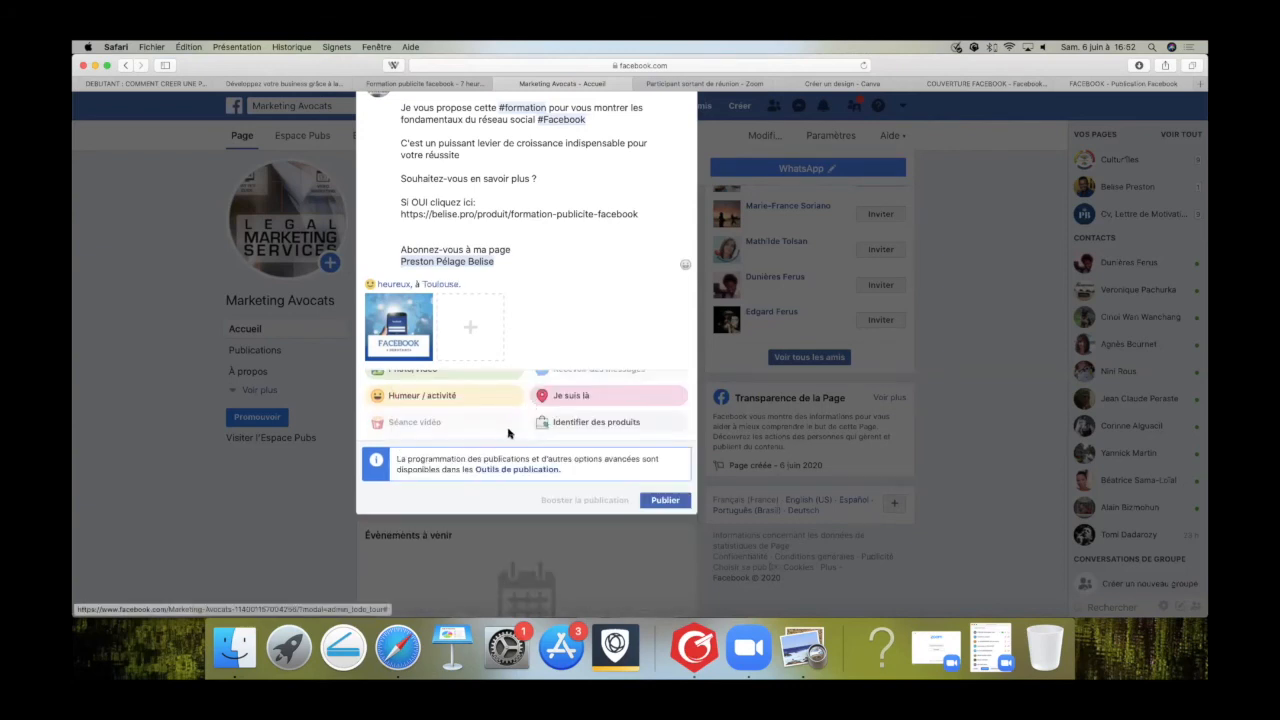
# Look over the remaining post options and publish the post on the Page
pyautogui.scroll(-1, 508, 430)
pyautogui.scroll(-1, 510, 430)
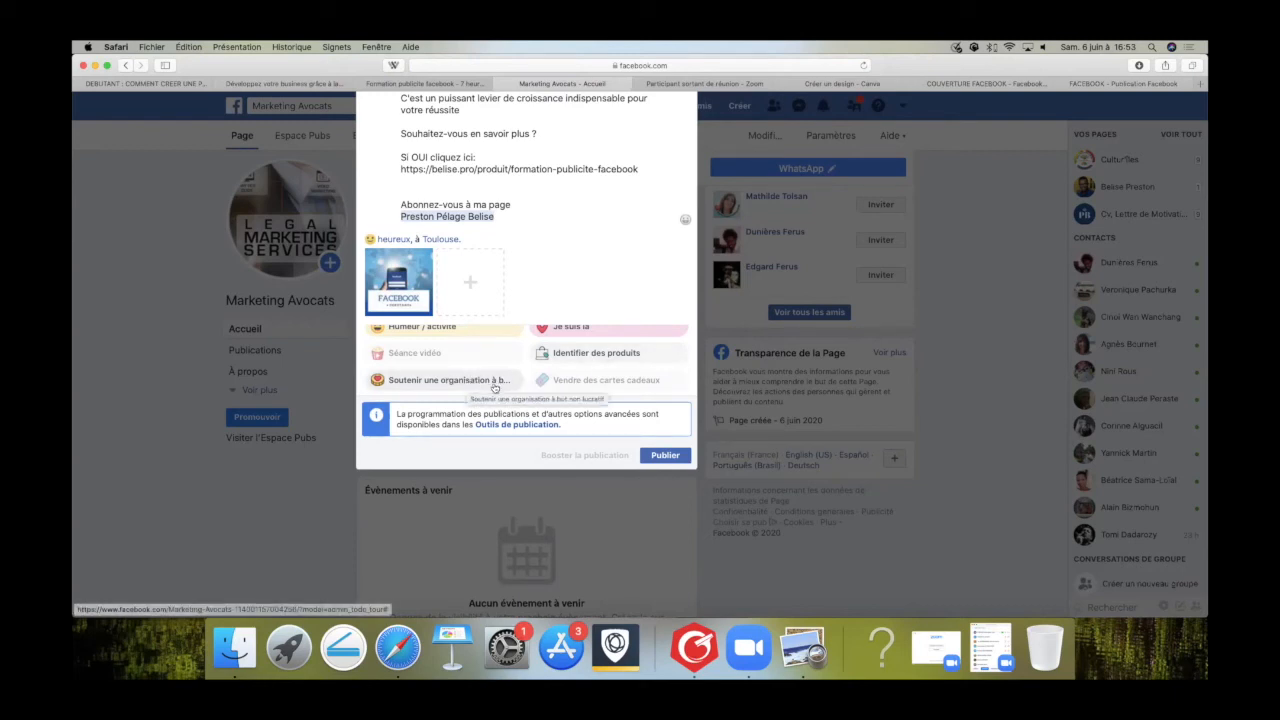
pyautogui.scroll(2, 494, 388)
pyautogui.click(665, 455)
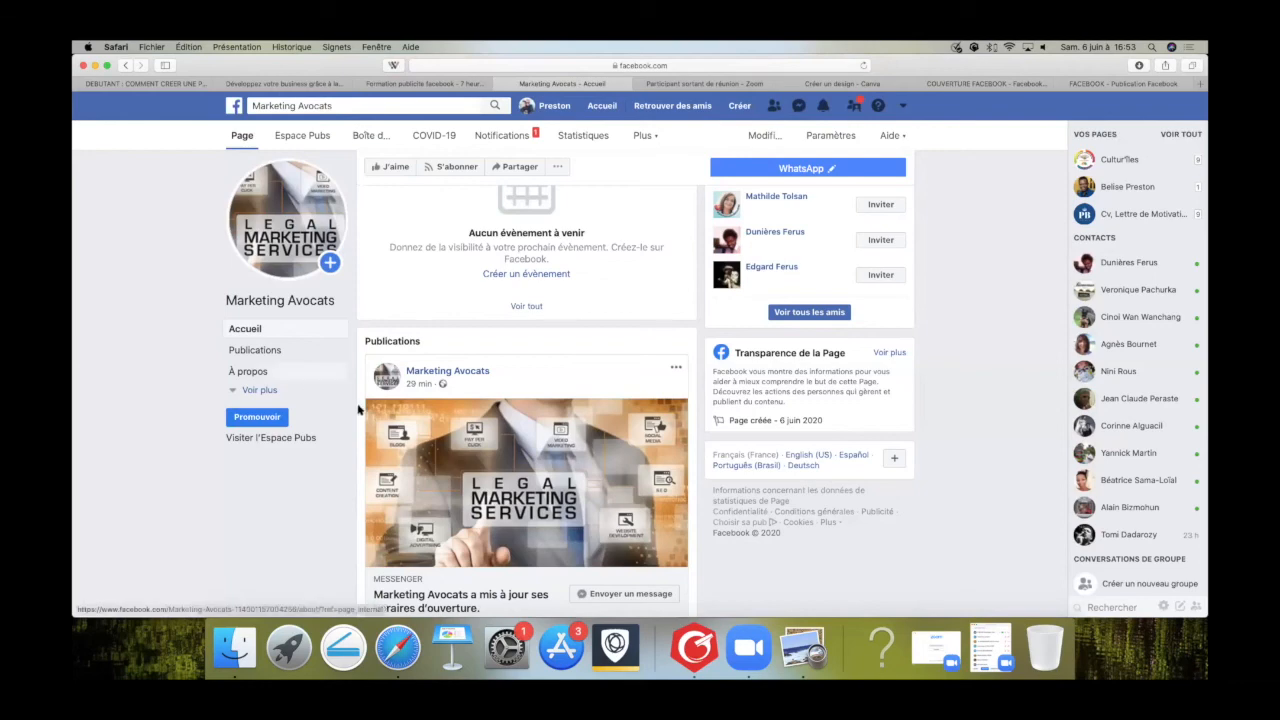
# Examine the full set of options available for the Page's opening-hours publication, leaving it unedited
pyautogui.scroll(-5, 411, 424)
pyautogui.scroll(-2, 413, 425)
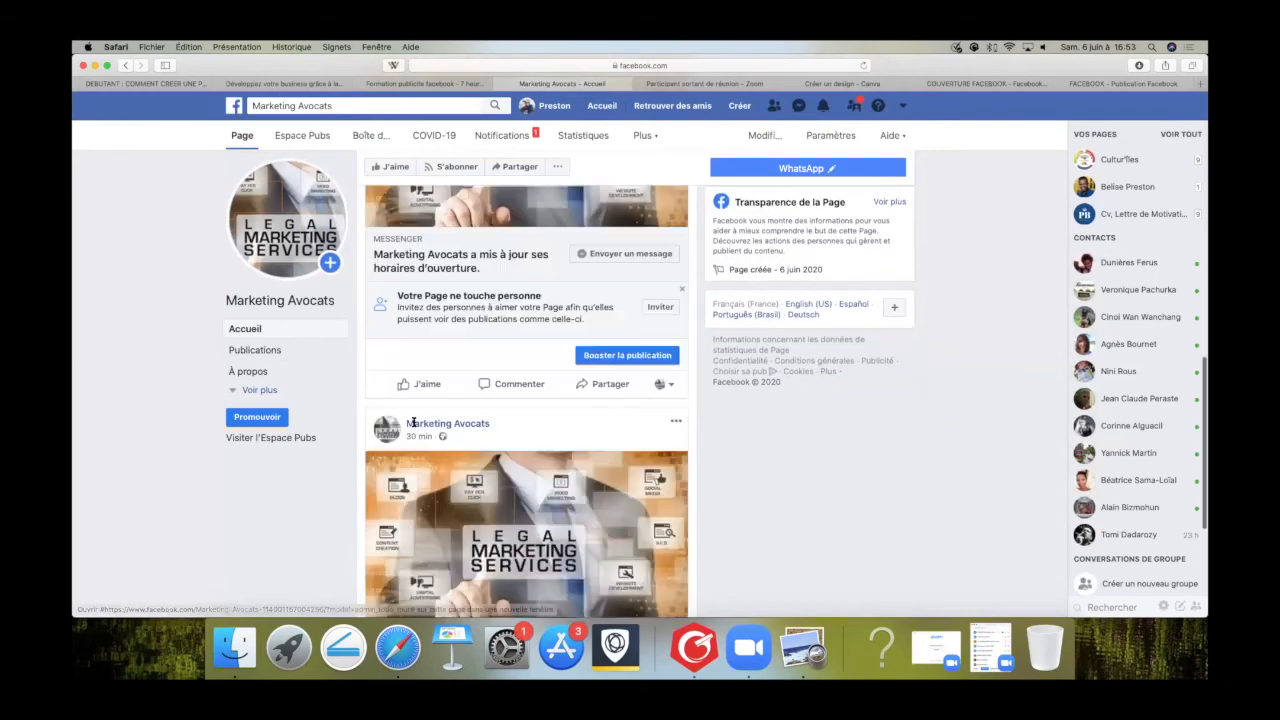
pyautogui.scroll(4, 413, 422)
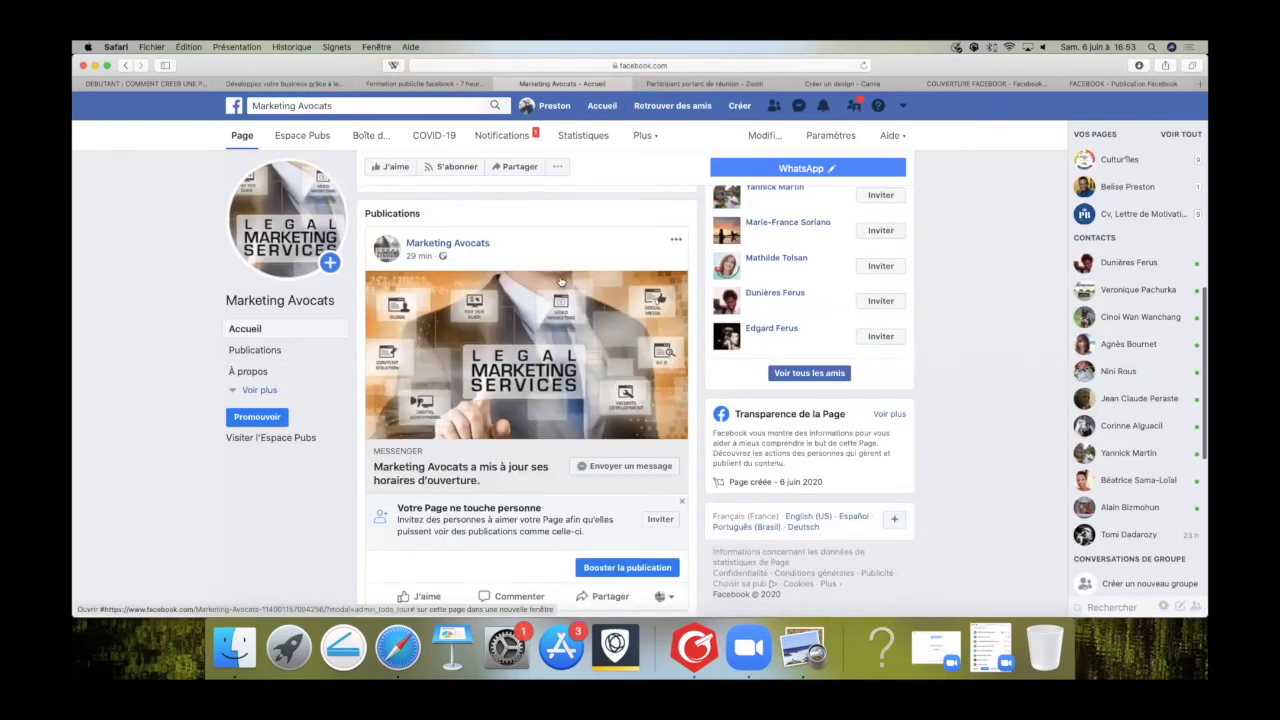
pyautogui.click(676, 240)
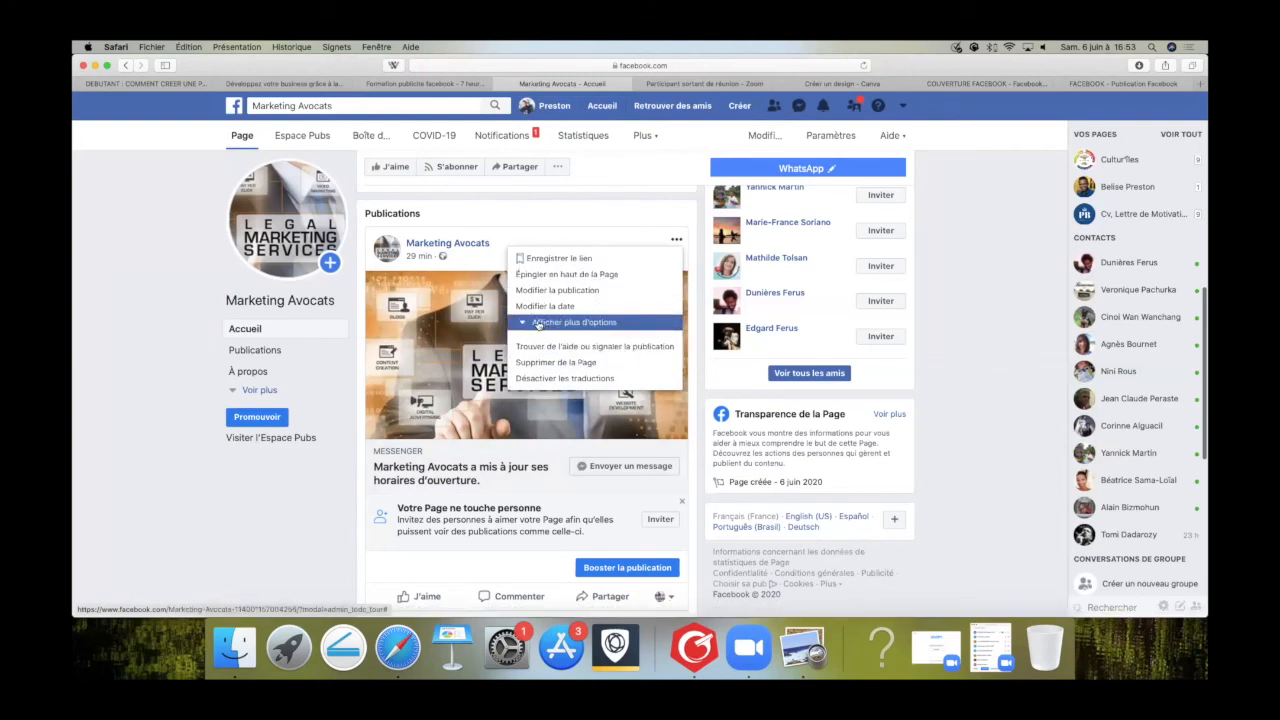
pyautogui.click(544, 323)
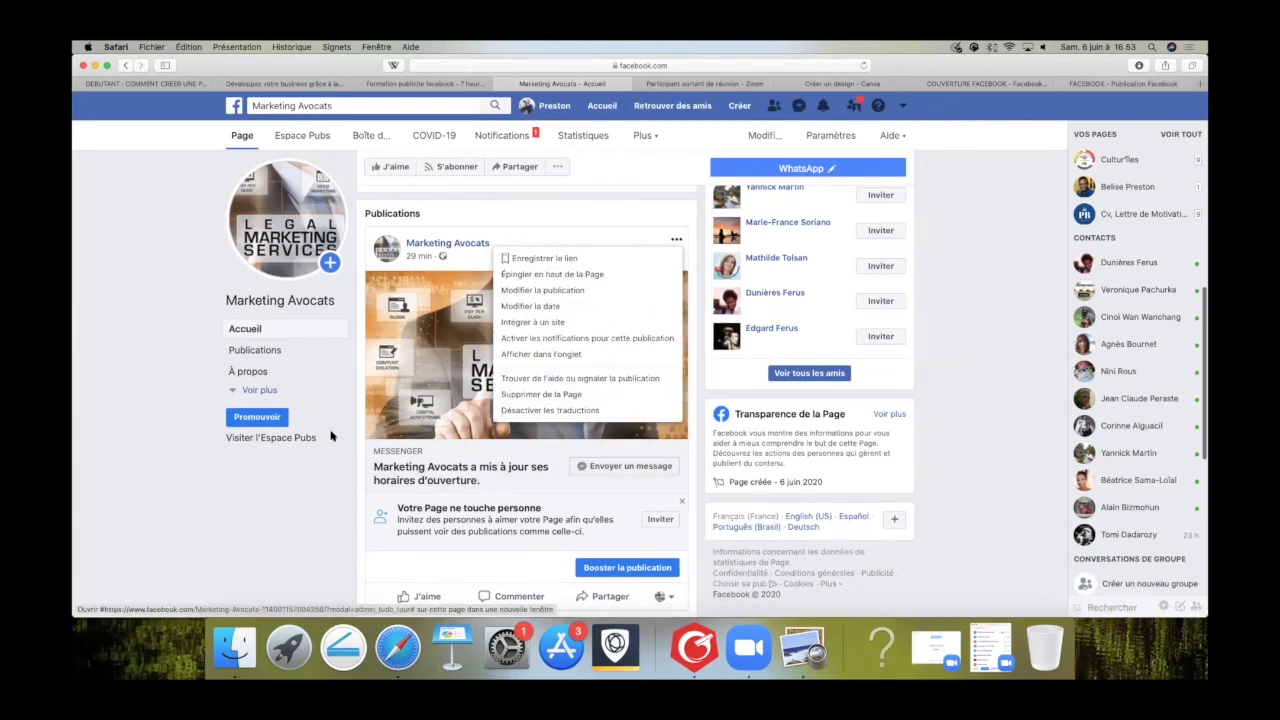
pyautogui.click(311, 486)
# Reload the Marketing Avocats Page and check the newly published post, including its full text and image
pyautogui.scroll(3, 311, 486)
pyautogui.click(864, 66)
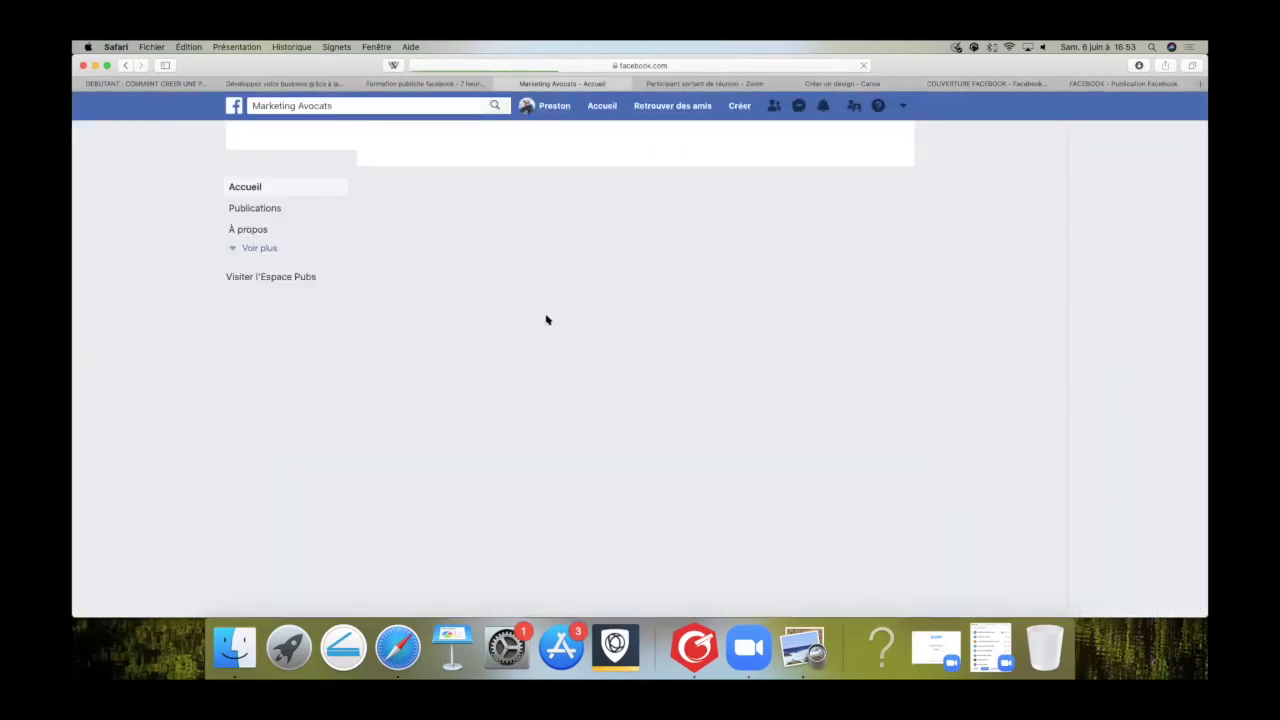
pyautogui.scroll(-1, 505, 440)
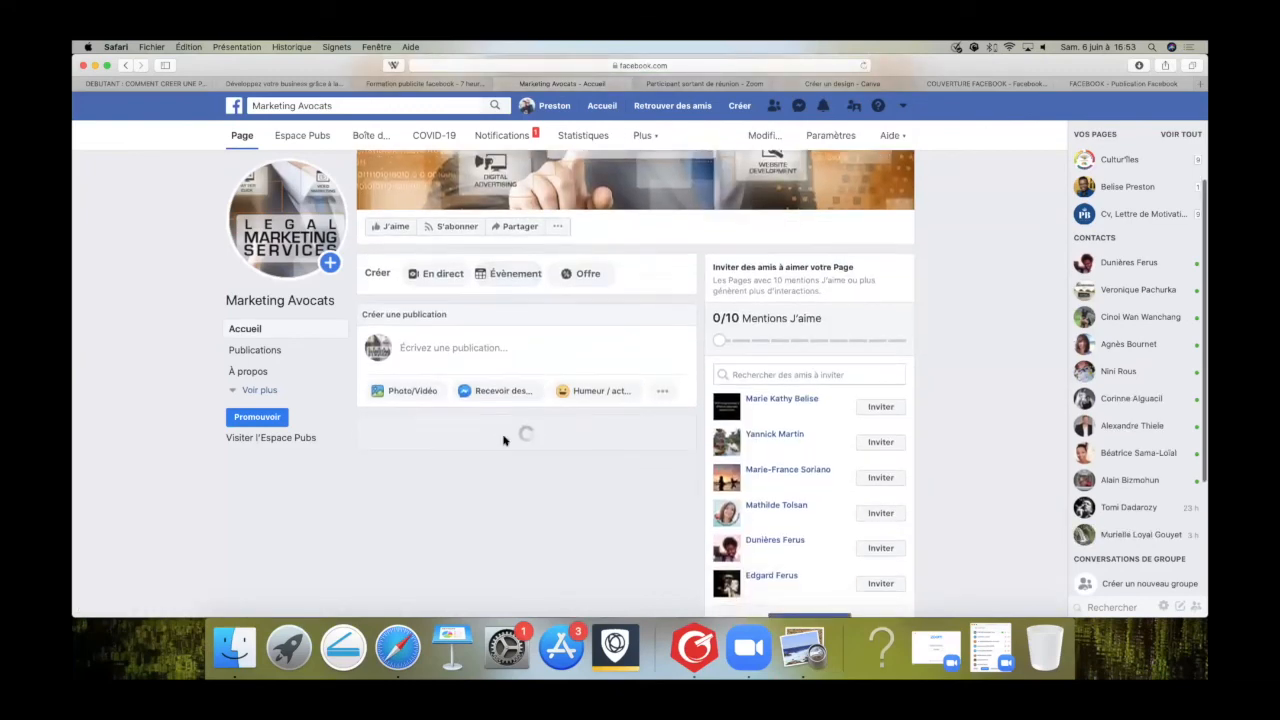
pyautogui.scroll(-10, 505, 440)
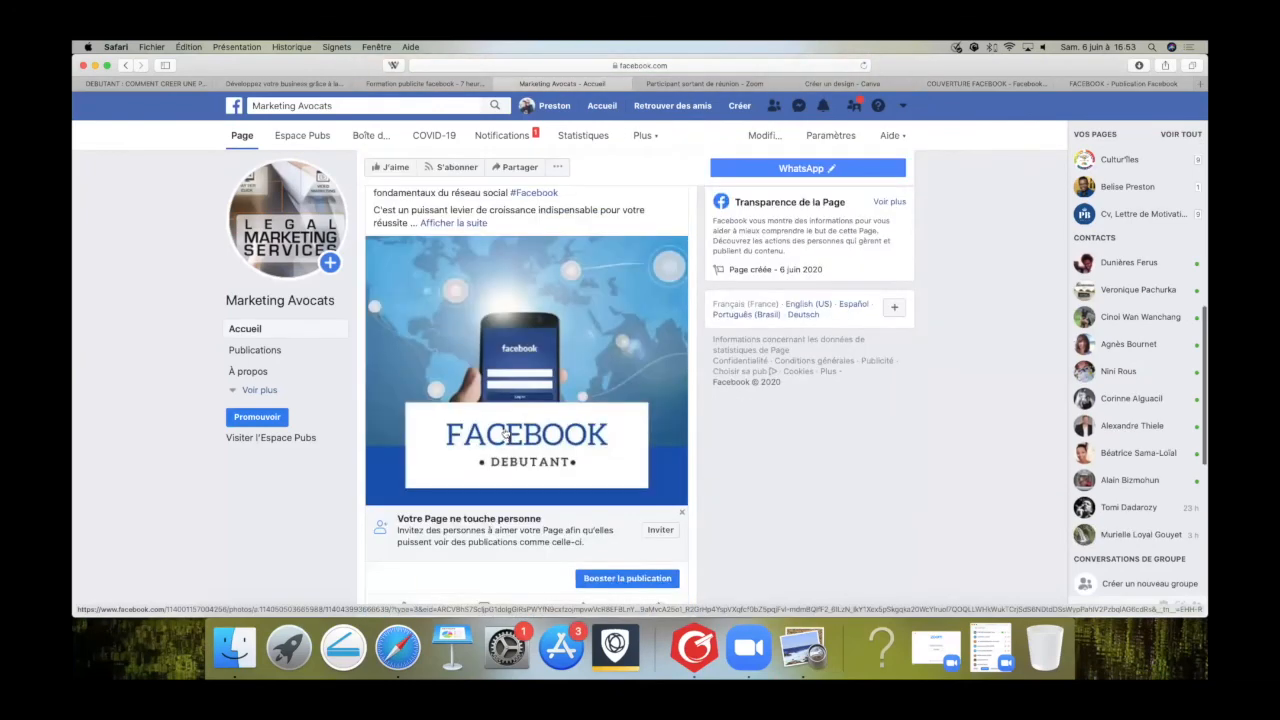
pyautogui.scroll(4, 505, 435)
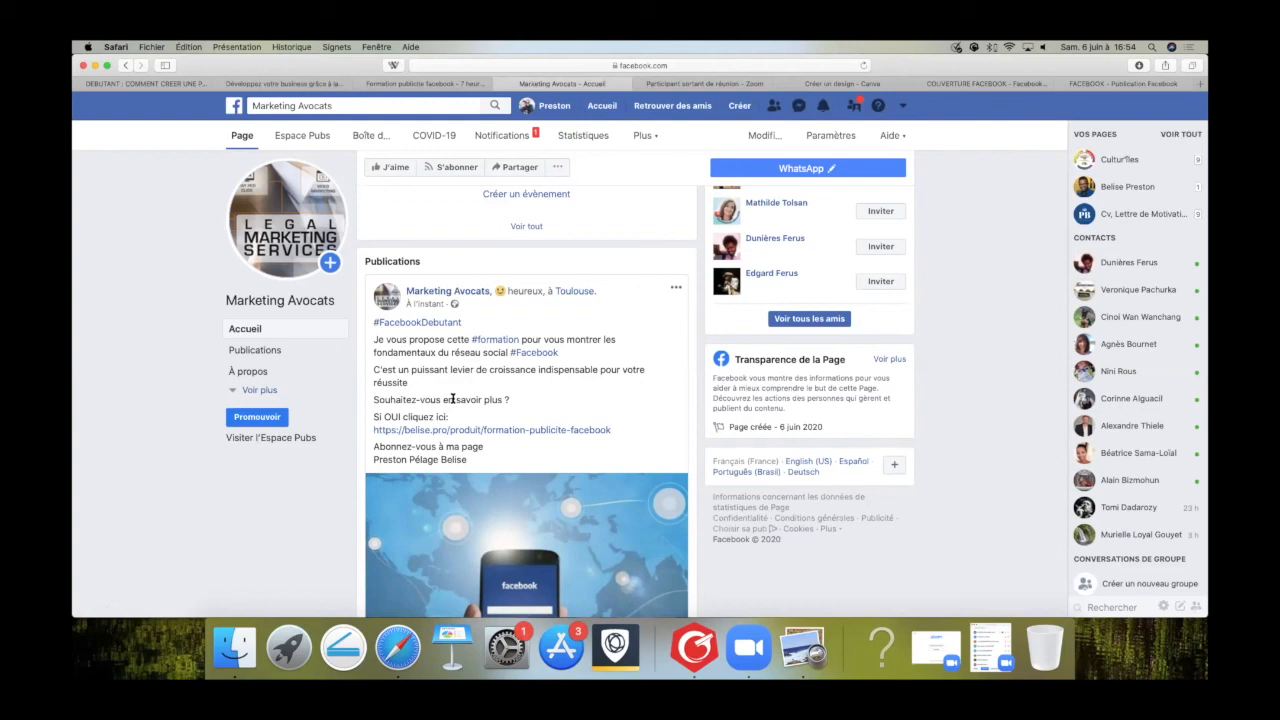
pyautogui.click(676, 287)
pyautogui.click(459, 390)
pyautogui.scroll(-8, 481, 479)
pyautogui.scroll(6, 614, 287)
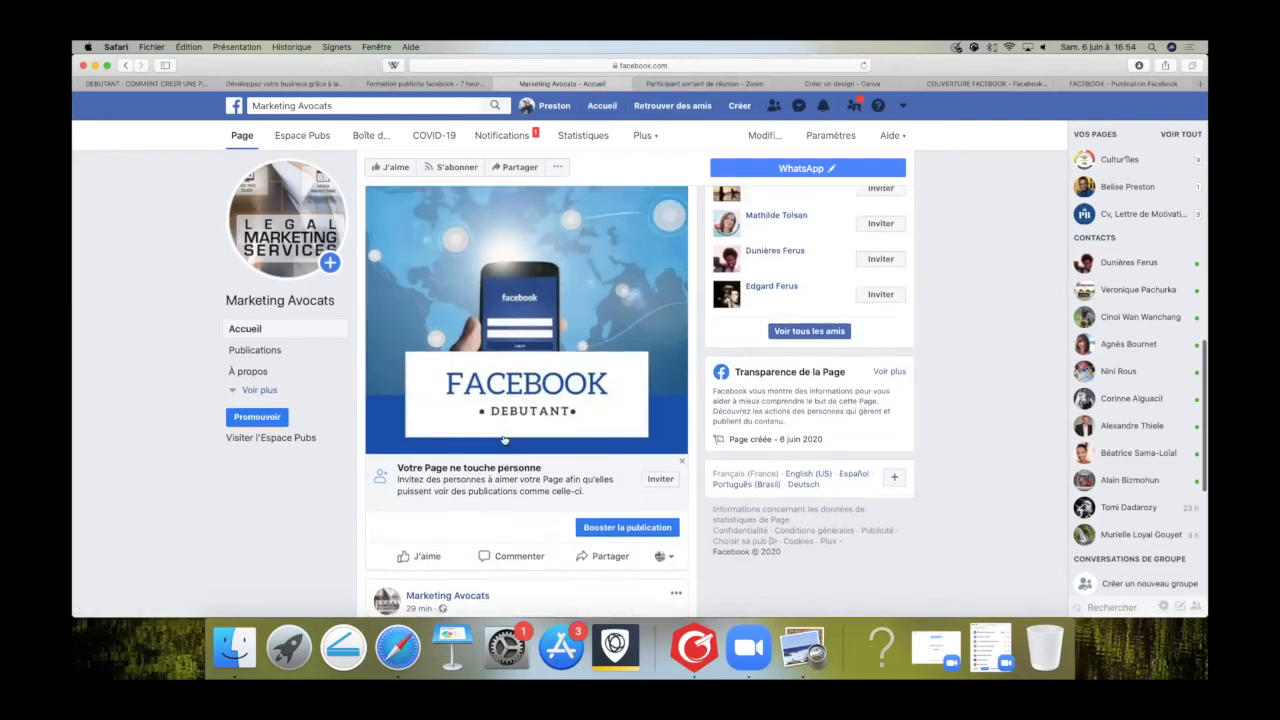
# Open the published #FacebookDebutant post for editing
pyautogui.click(676, 195)
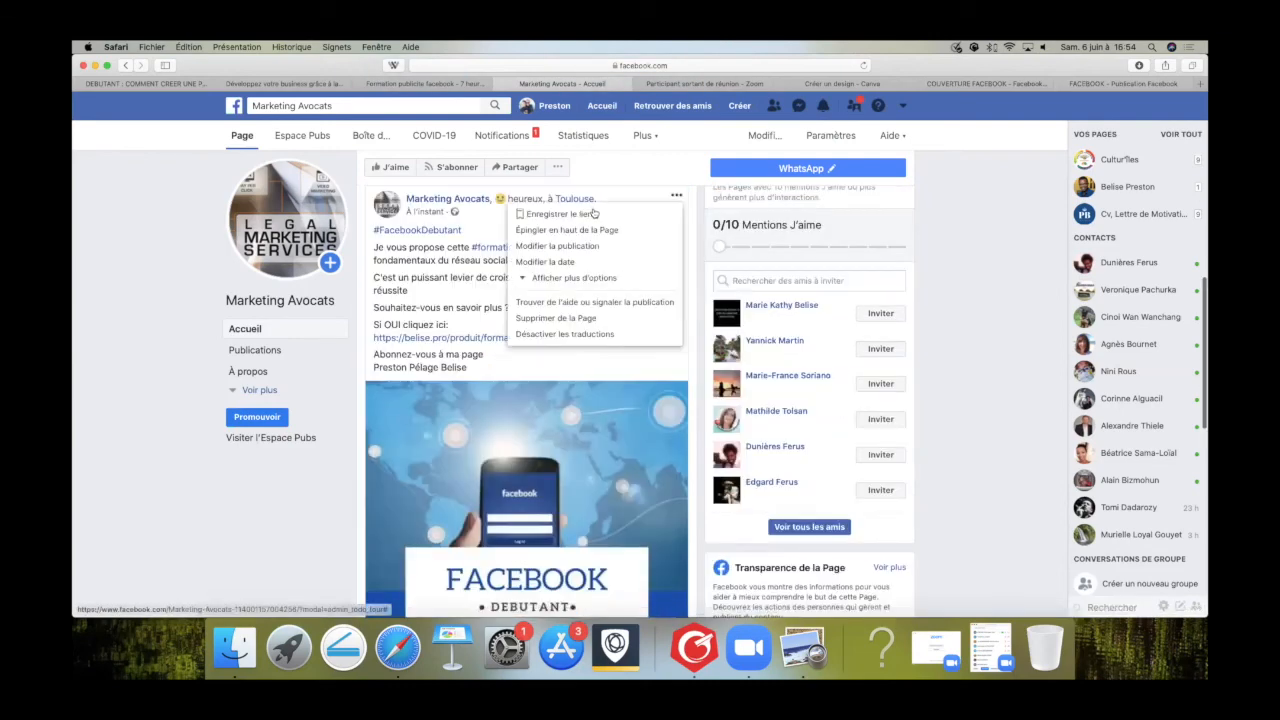
pyautogui.click(576, 245)
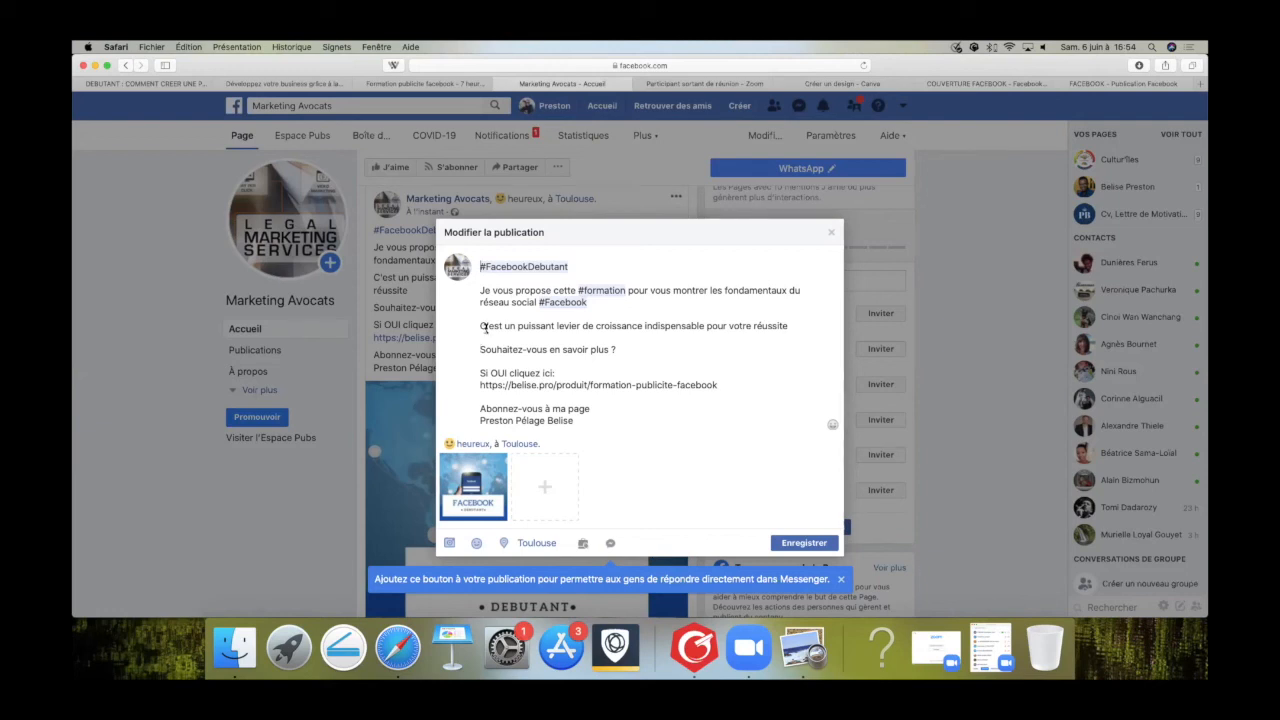
pyautogui.click(481, 325)
pyautogui.click(188, 46)
pyautogui.click(220, 259)
pyautogui.click(480, 326)
pyautogui.click(832, 424)
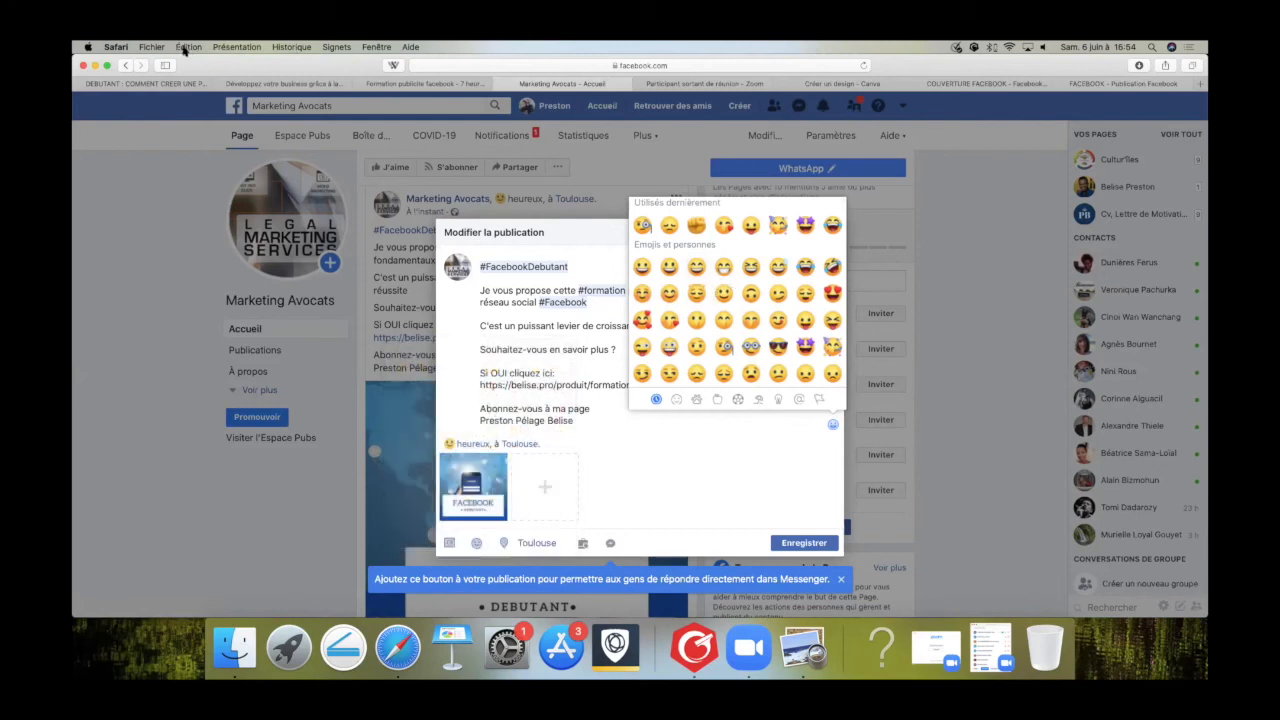
pyautogui.click(582, 370)
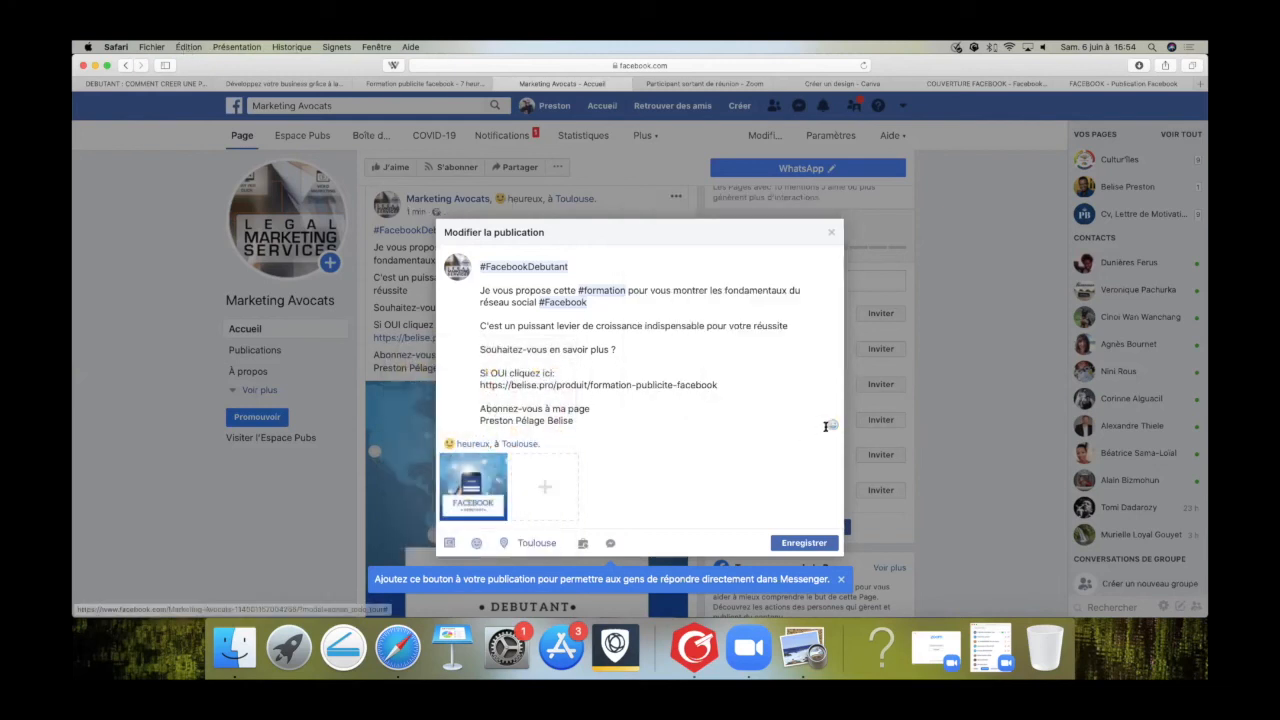
# Try a pointing-hand emoji after "Si OUI cliquez ici:" and remove it again
pyautogui.click(832, 426)
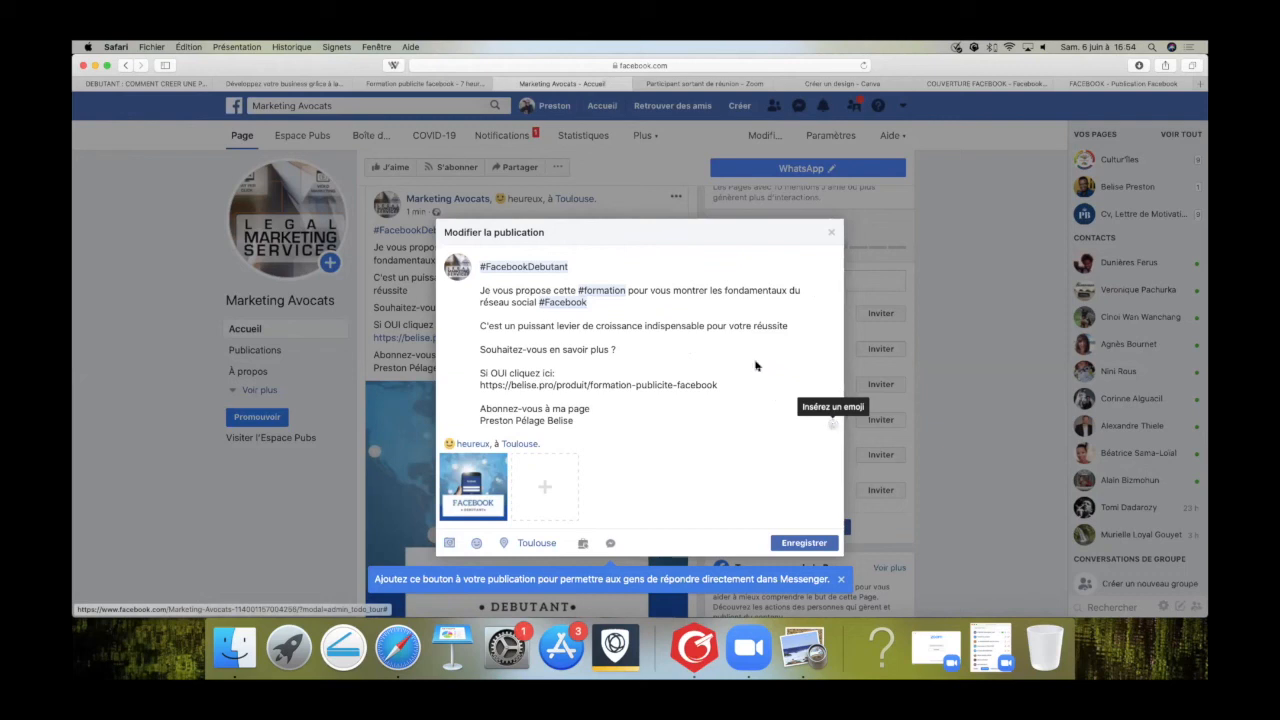
pyautogui.scroll(-10, 724, 320)
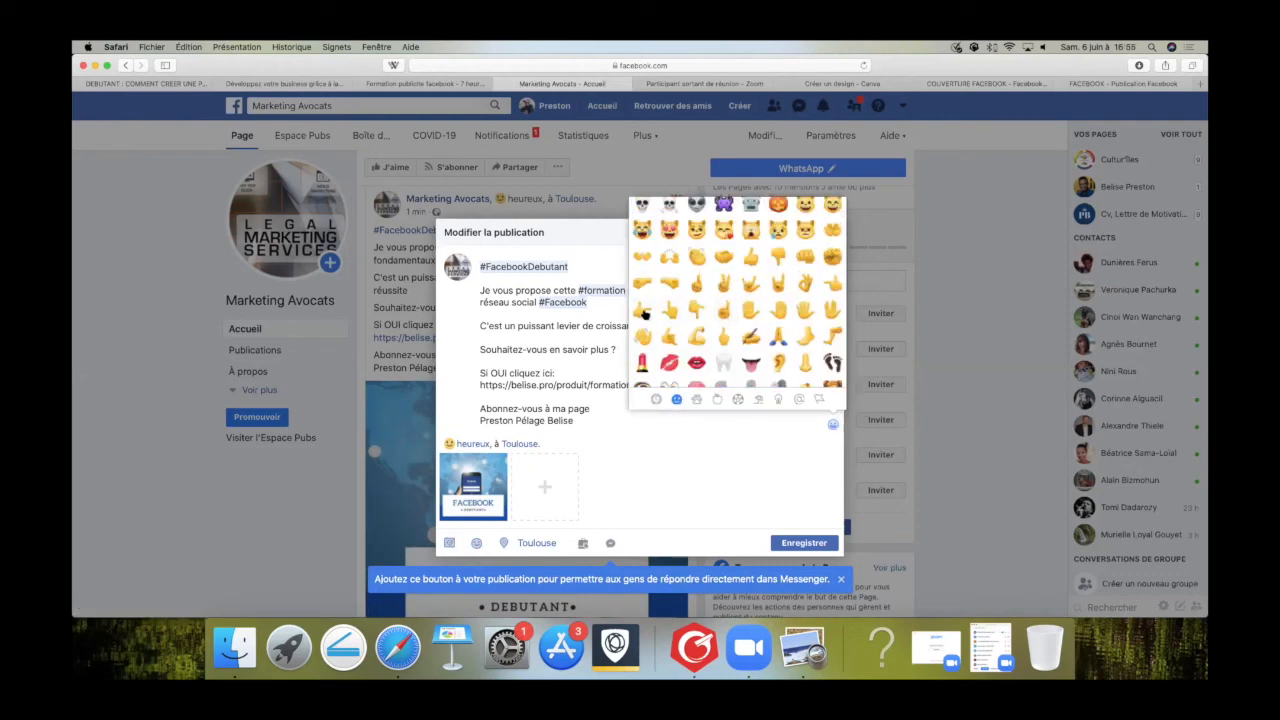
pyautogui.click(642, 312)
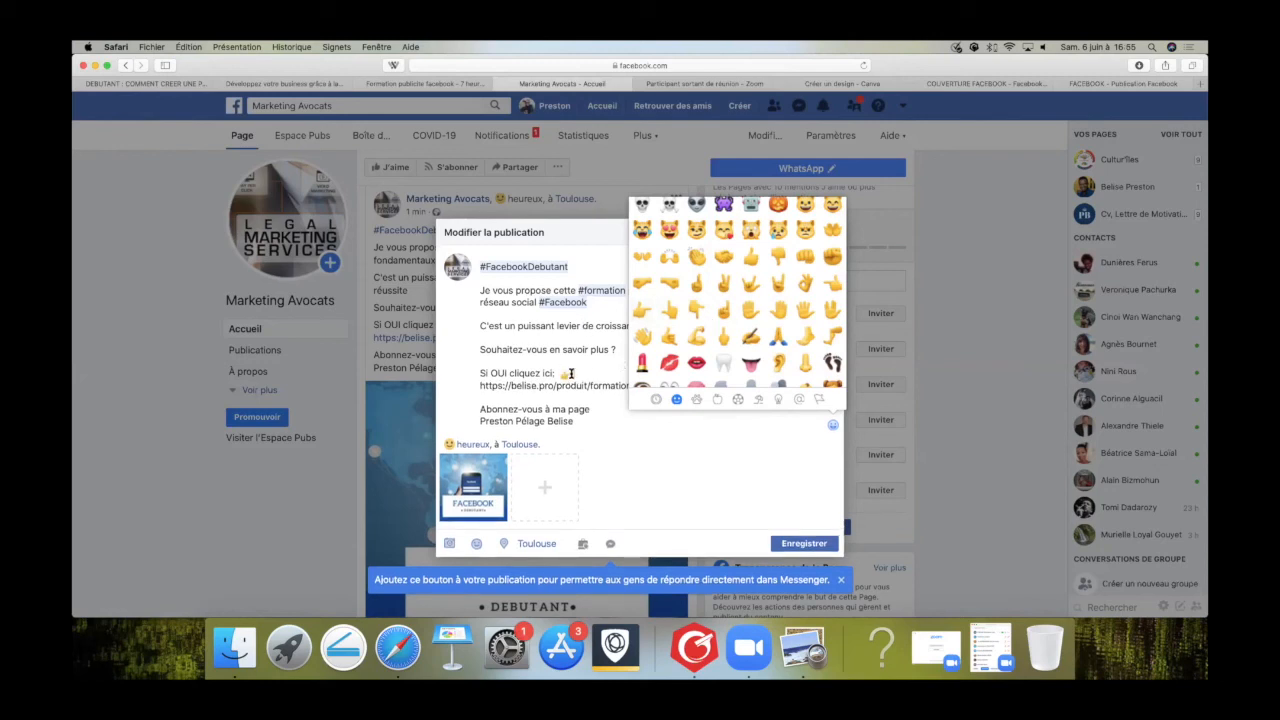
pyautogui.click(572, 373)
pyautogui.press('BackSpace')
# Insert a right-pointing hand emoji and a space in front of "Si OUI cliquez ici:"
pyautogui.click(480, 373)
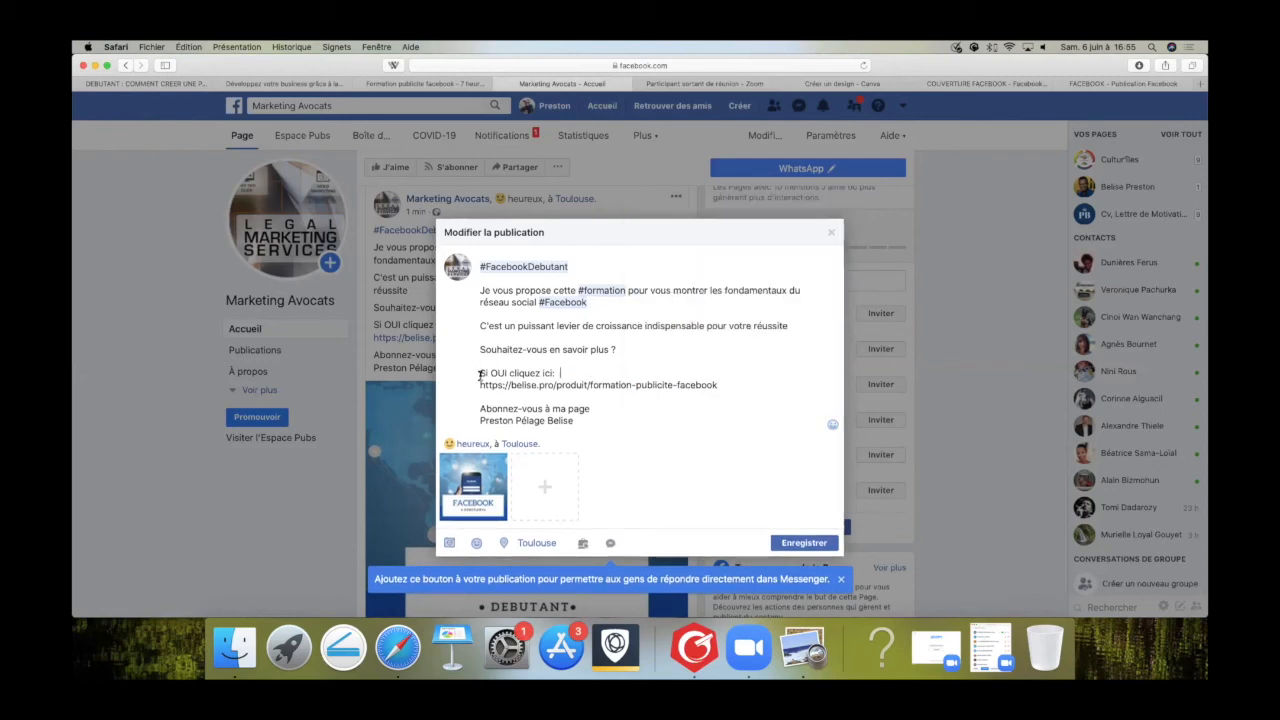
pyautogui.click(832, 424)
pyautogui.click(641, 226)
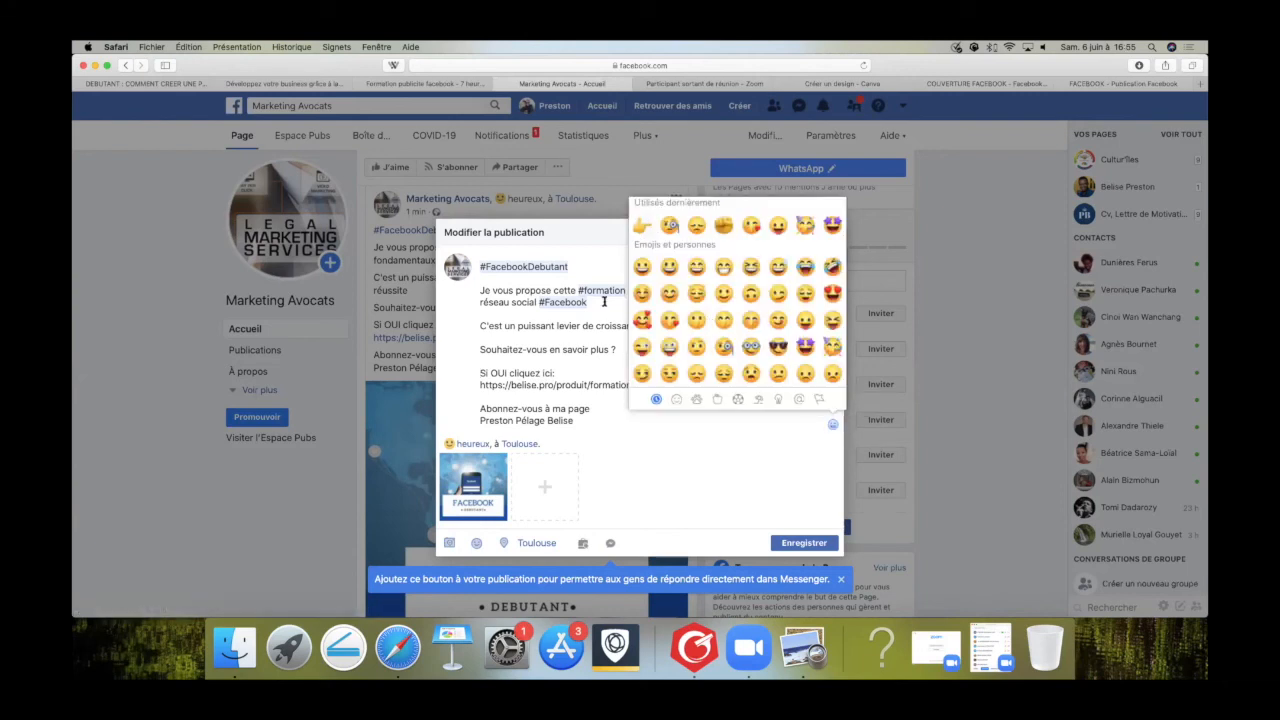
pyautogui.click(494, 373)
# Insert a heart-eyes emoji in front of "C'est un puissant levier de croissance"
pyautogui.click(483, 327)
pyautogui.click(832, 425)
pyautogui.click(834, 292)
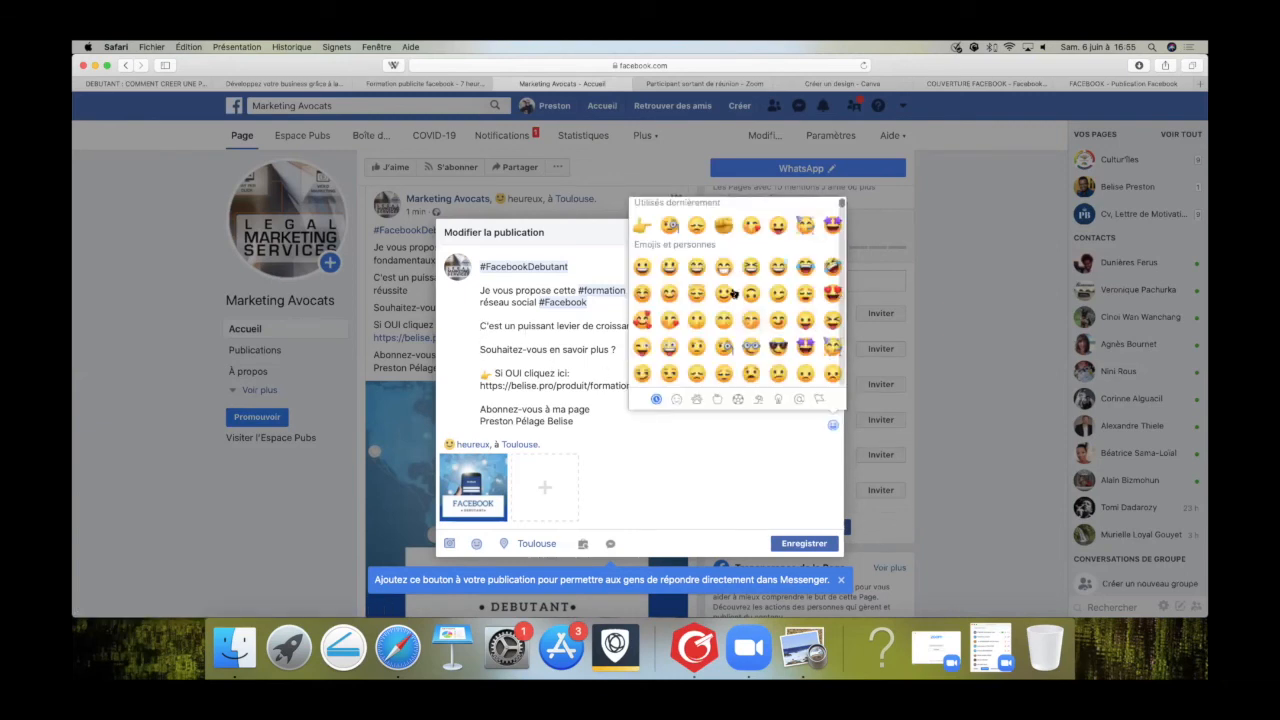
pyautogui.click(519, 356)
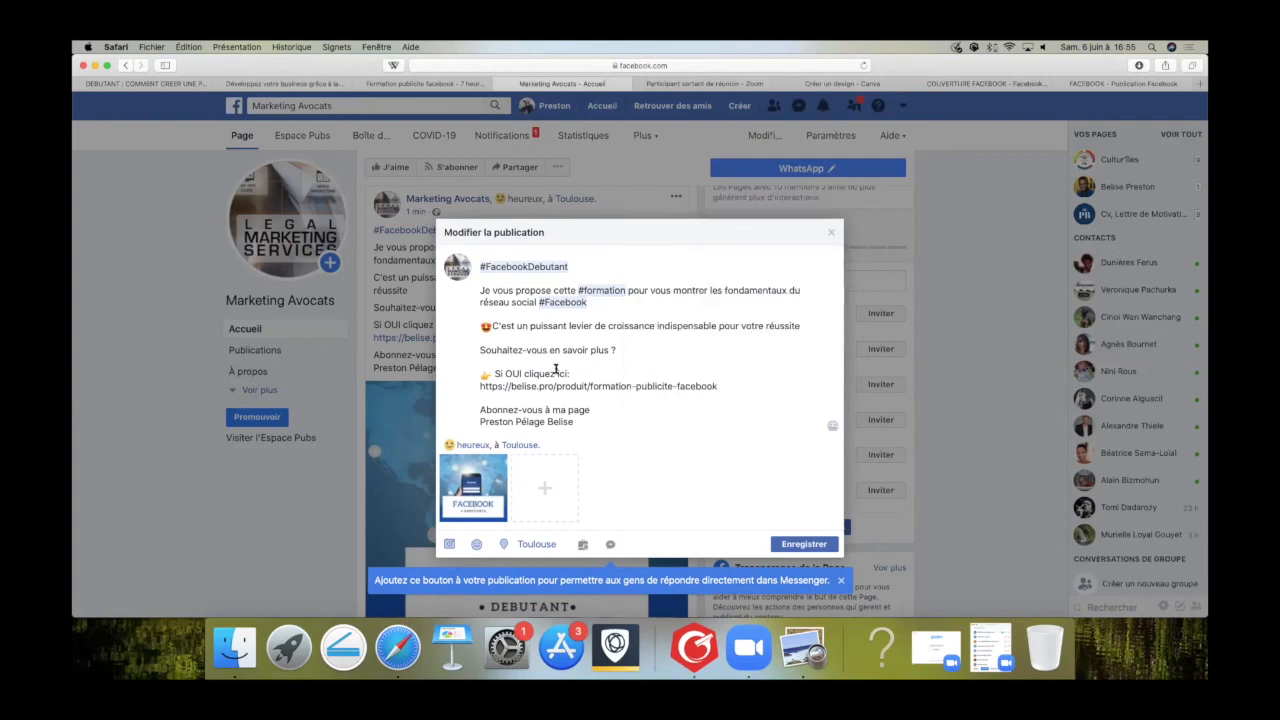
# Add the contact e-mail address on a new line below the name in the signature, and save the edited post
pyautogui.click(597, 423)
pyautogui.press('Return')
pyautogui.click(797, 555)
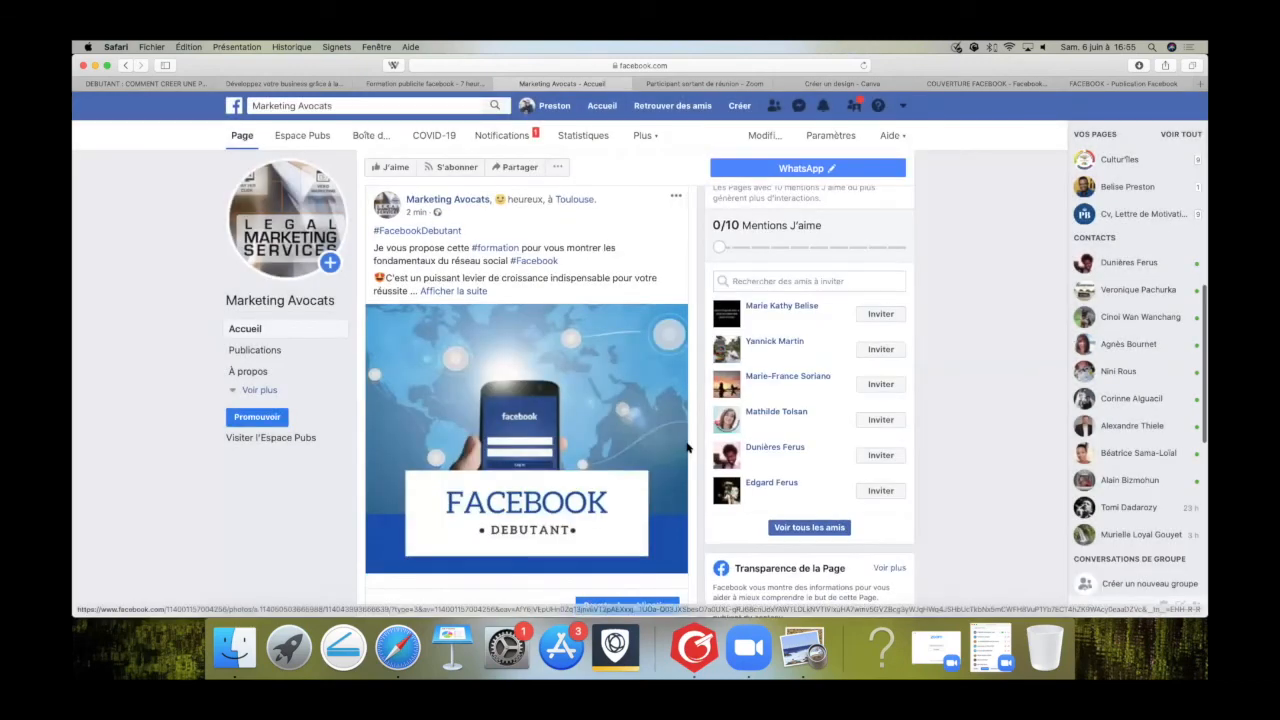
# Expand the edited post's full text and review its emojis, contact line, image and reaction options
pyautogui.click(478, 291)
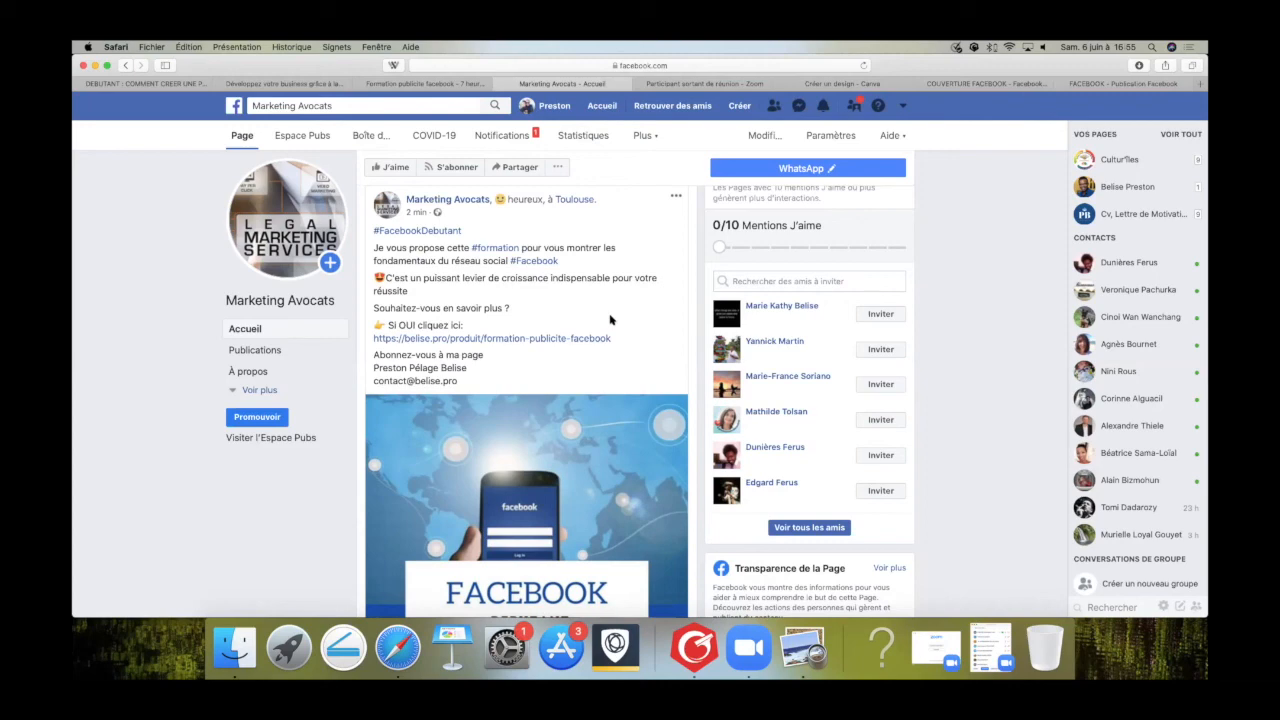
pyautogui.scroll(-3, 622, 362)
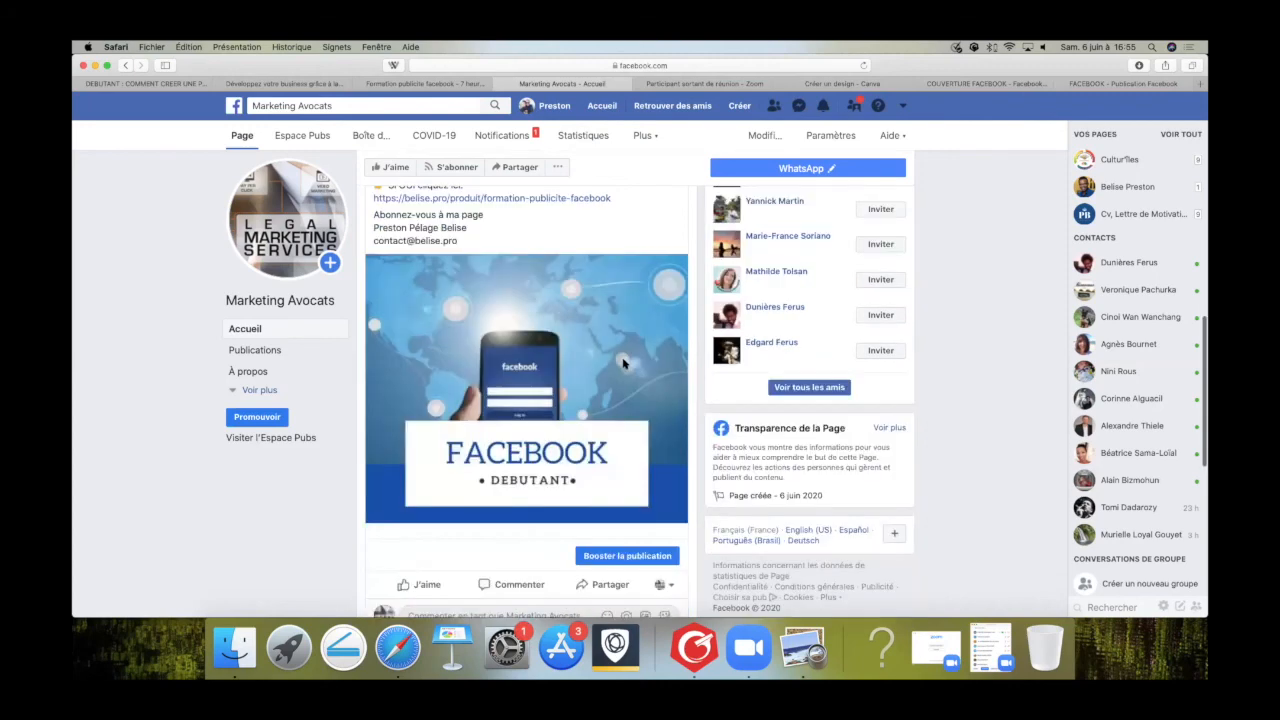
pyautogui.scroll(-1, 561, 453)
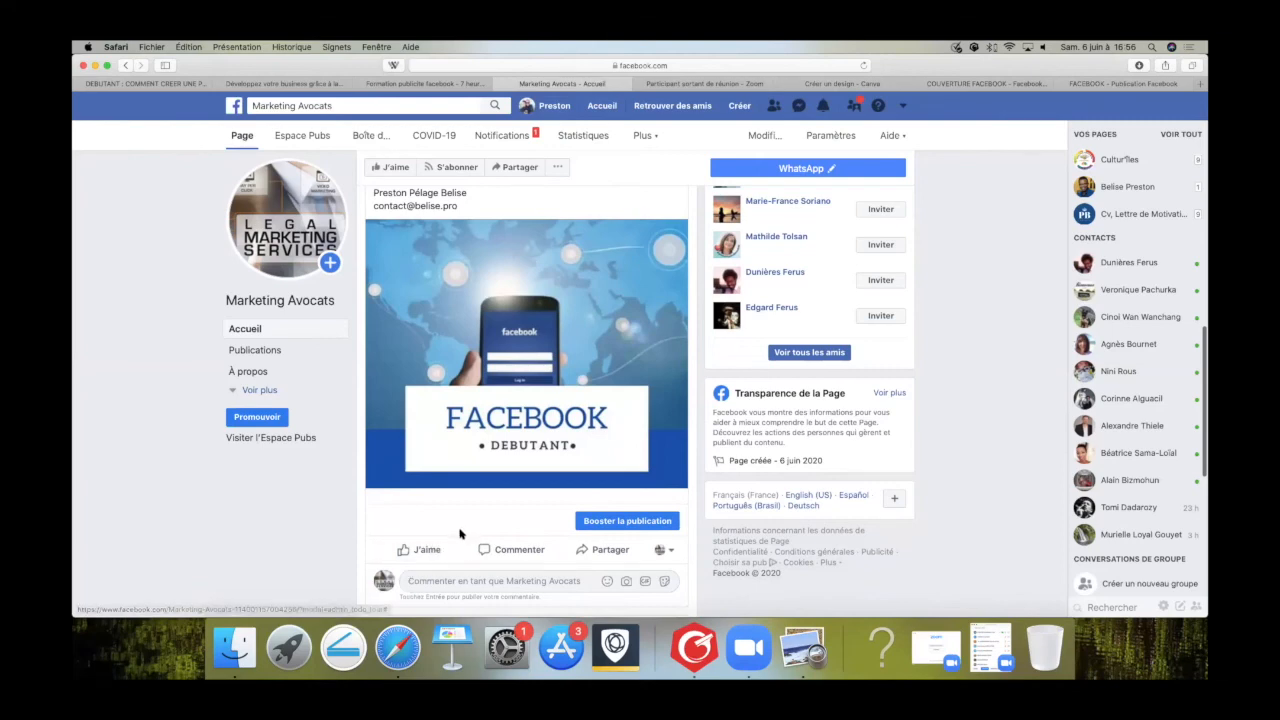
pyautogui.scroll(2, 459, 533)
pyautogui.scroll(5, 461, 535)
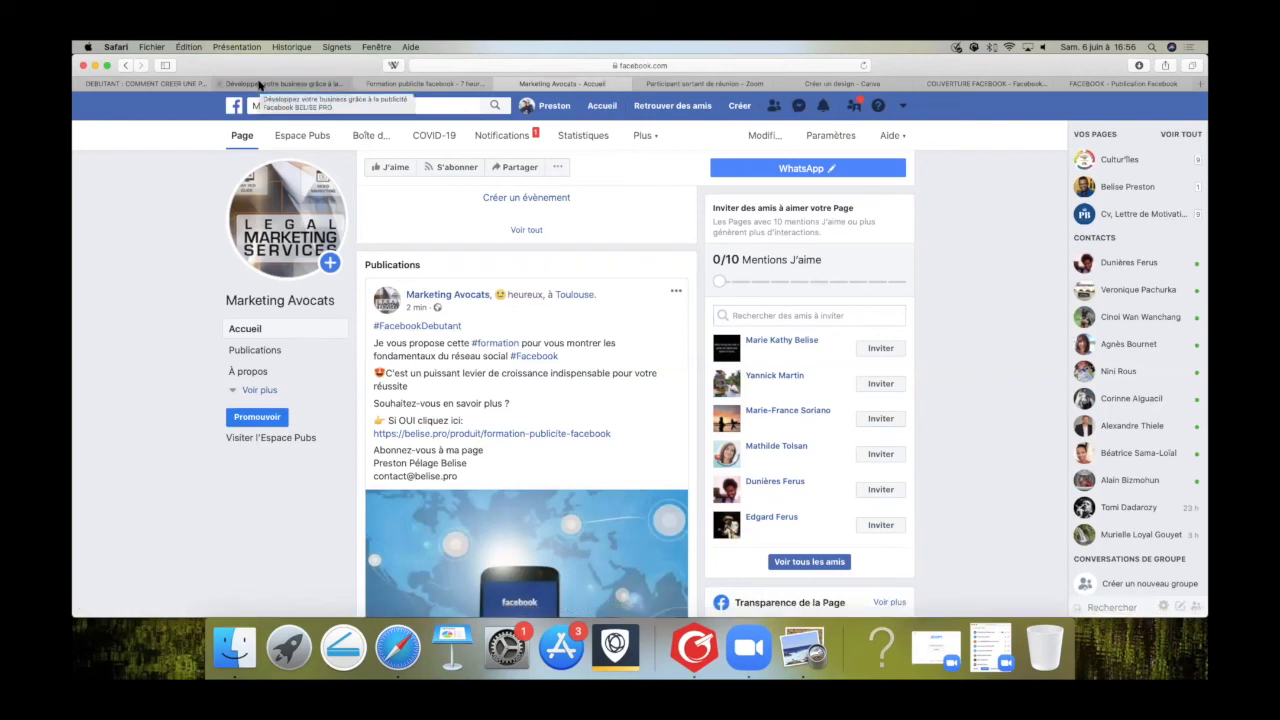
# Switch to the Google Slides presentation to view slide 9 on the Facebook advertising training, and look at the training's product page
pyautogui.click(172, 85)
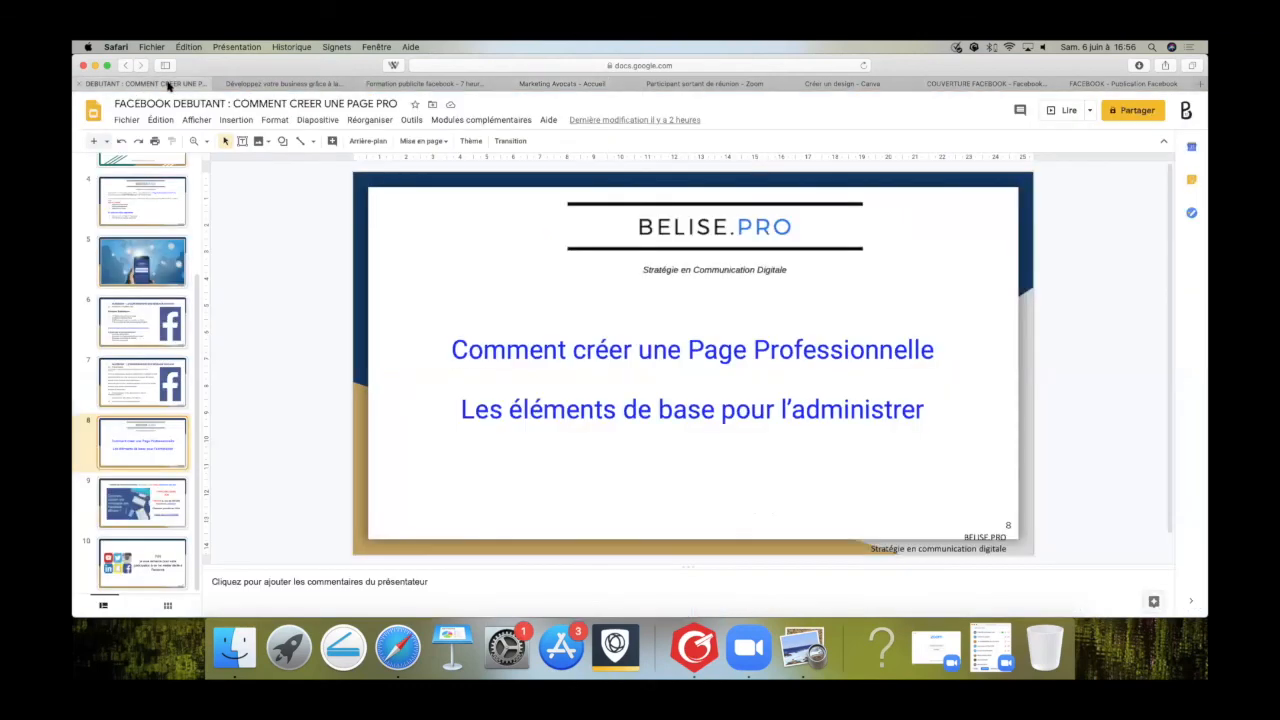
pyautogui.click(163, 494)
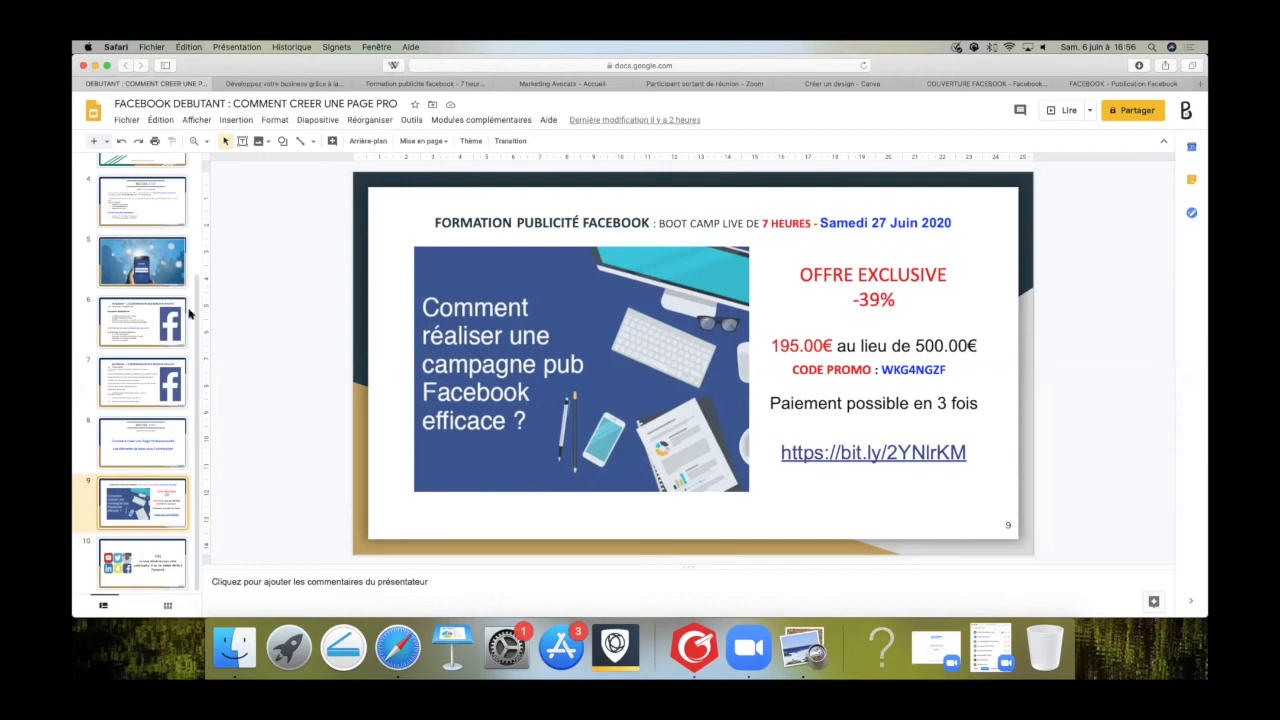
pyautogui.click(292, 84)
pyautogui.click(433, 84)
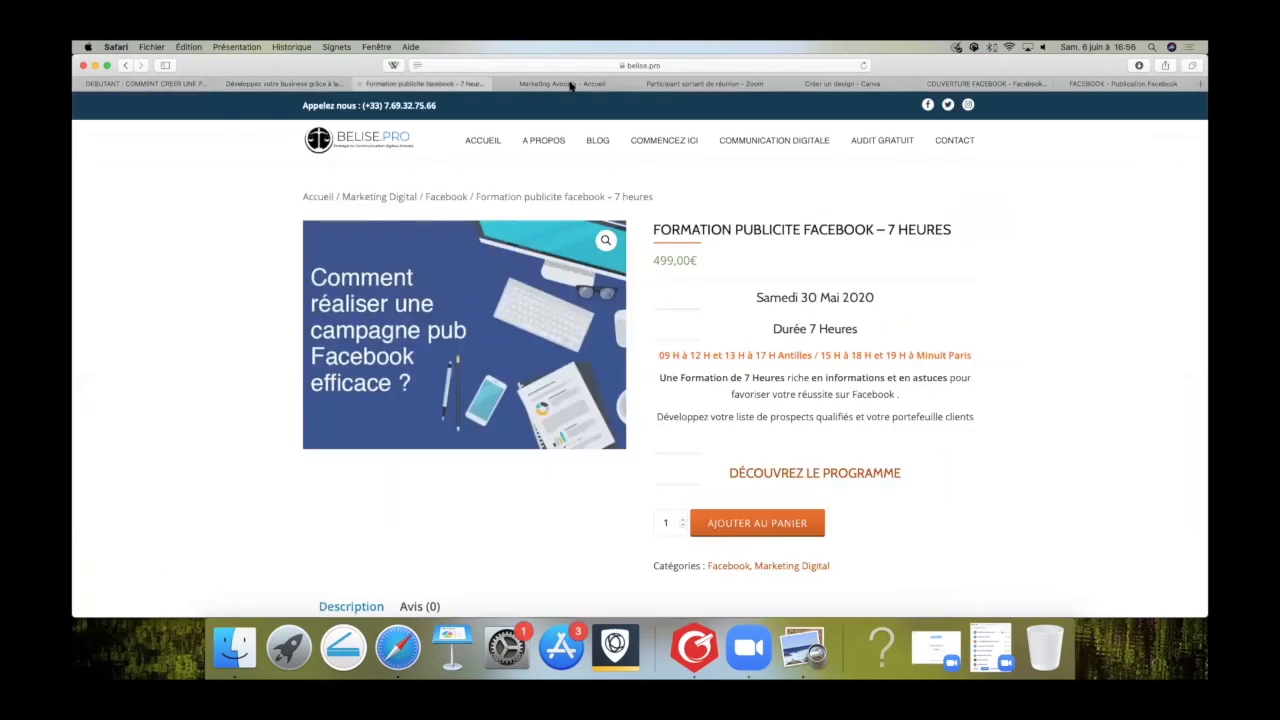
# Return to the Marketing Avocats Page and look over the published post and its boost option
pyautogui.click(566, 84)
pyautogui.scroll(-6, 534, 480)
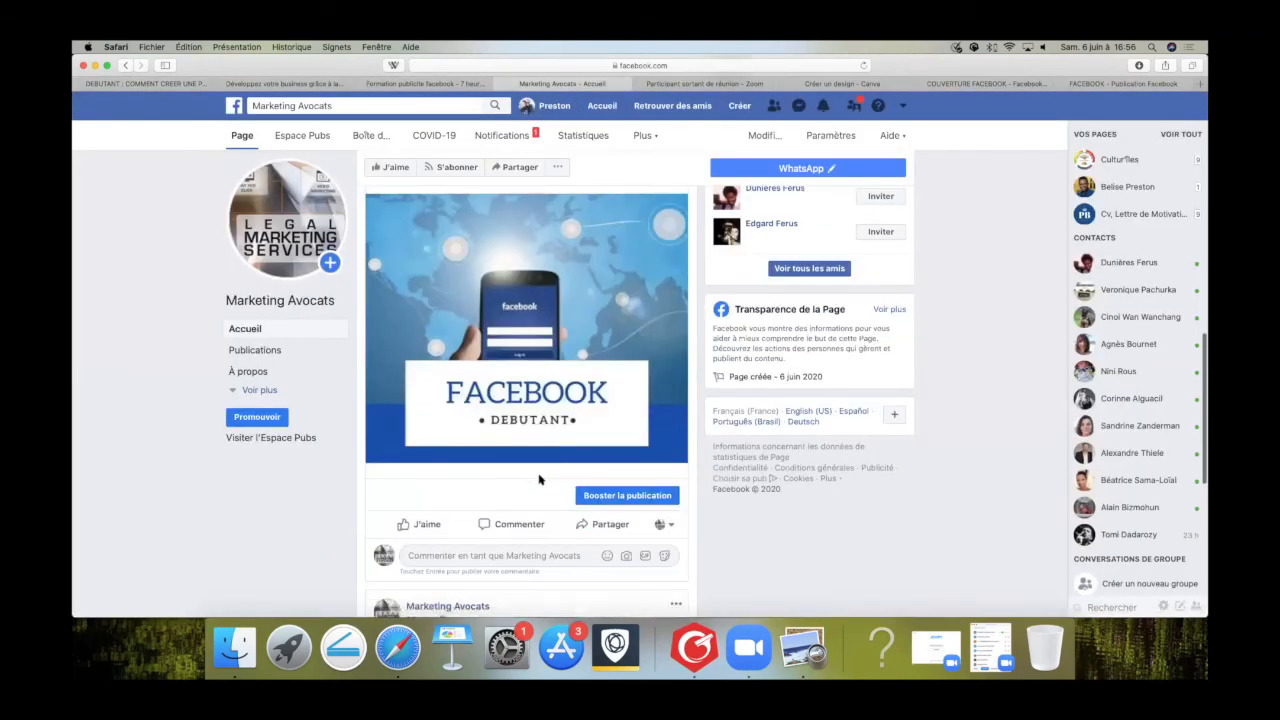
pyautogui.scroll(3, 538, 476)
pyautogui.scroll(3, 540, 465)
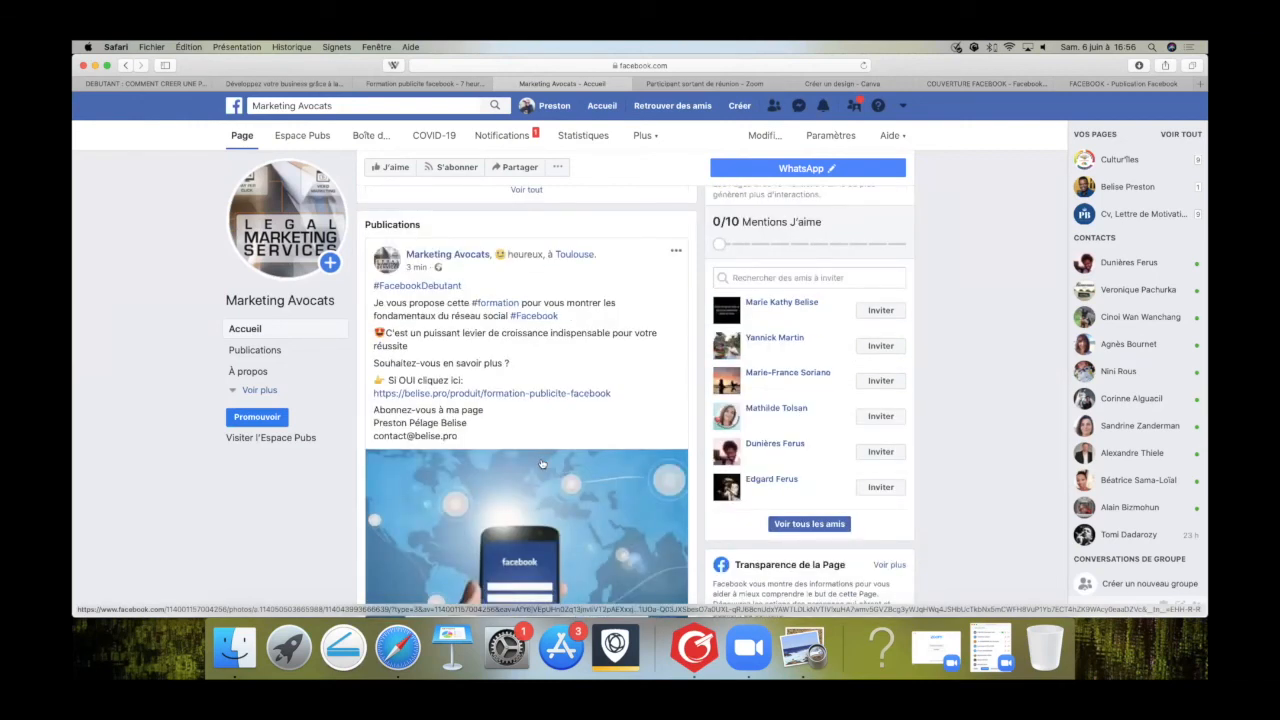
pyautogui.scroll(-4, 585, 570)
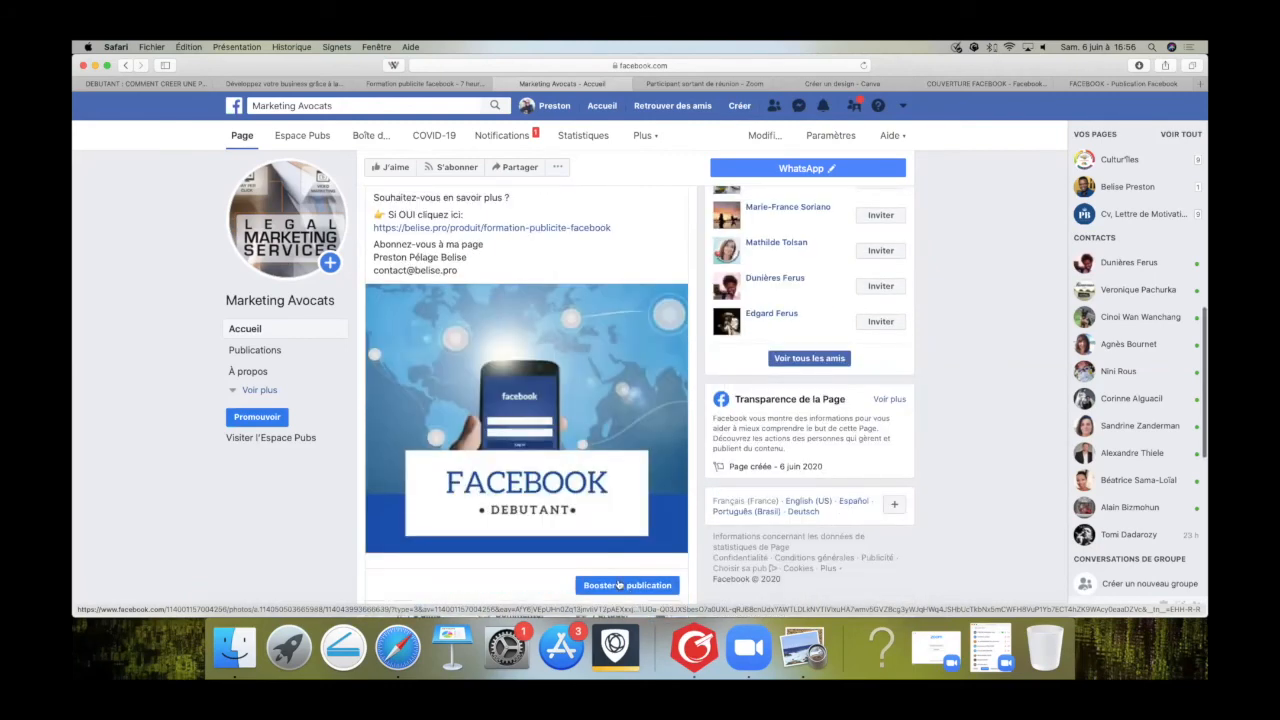
pyautogui.scroll(2, 595, 415)
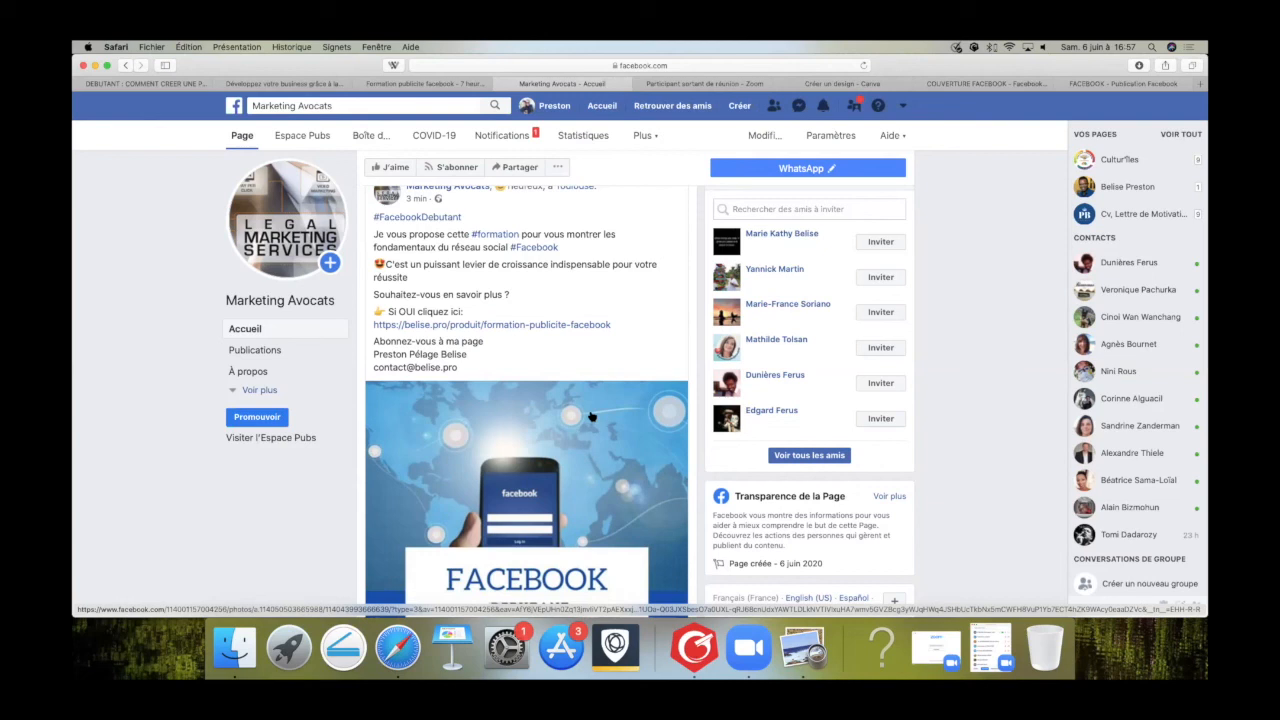
# Examine the Facebook advertising training's landing page on belise.pro, covering its date, schedule, modules and price
pyautogui.click(441, 84)
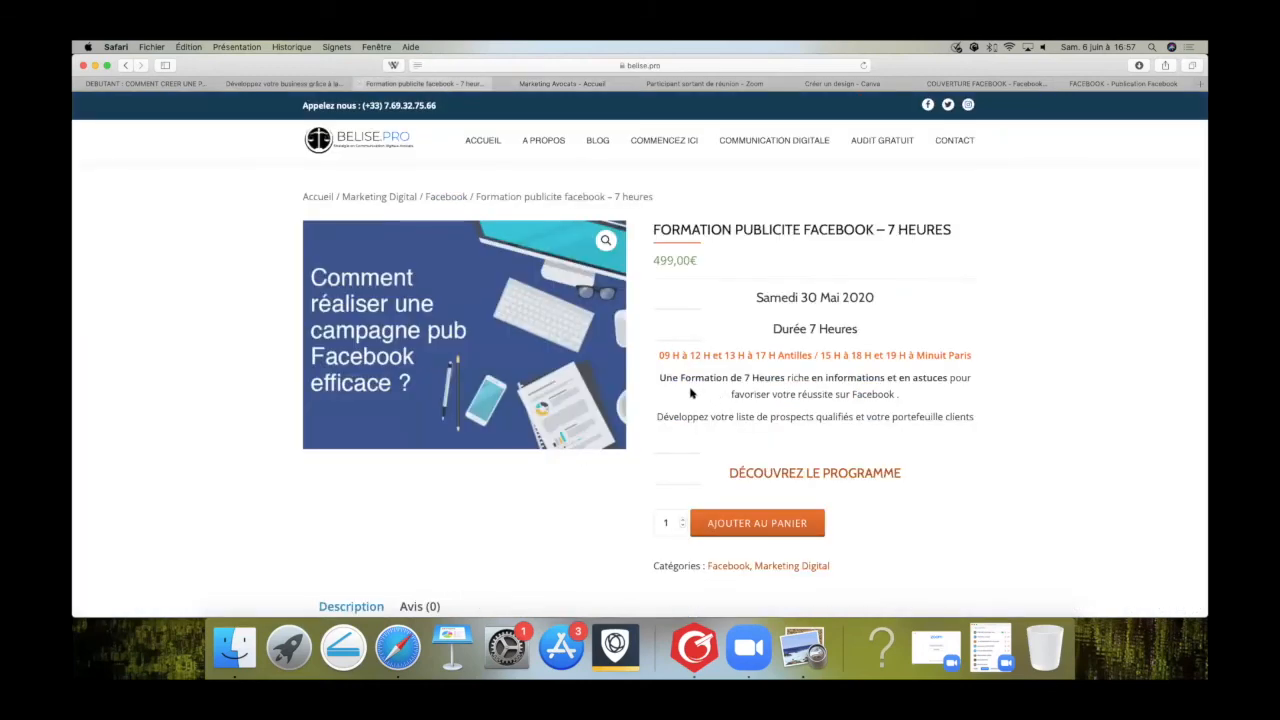
pyautogui.click(284, 83)
pyautogui.scroll(-3, 646, 423)
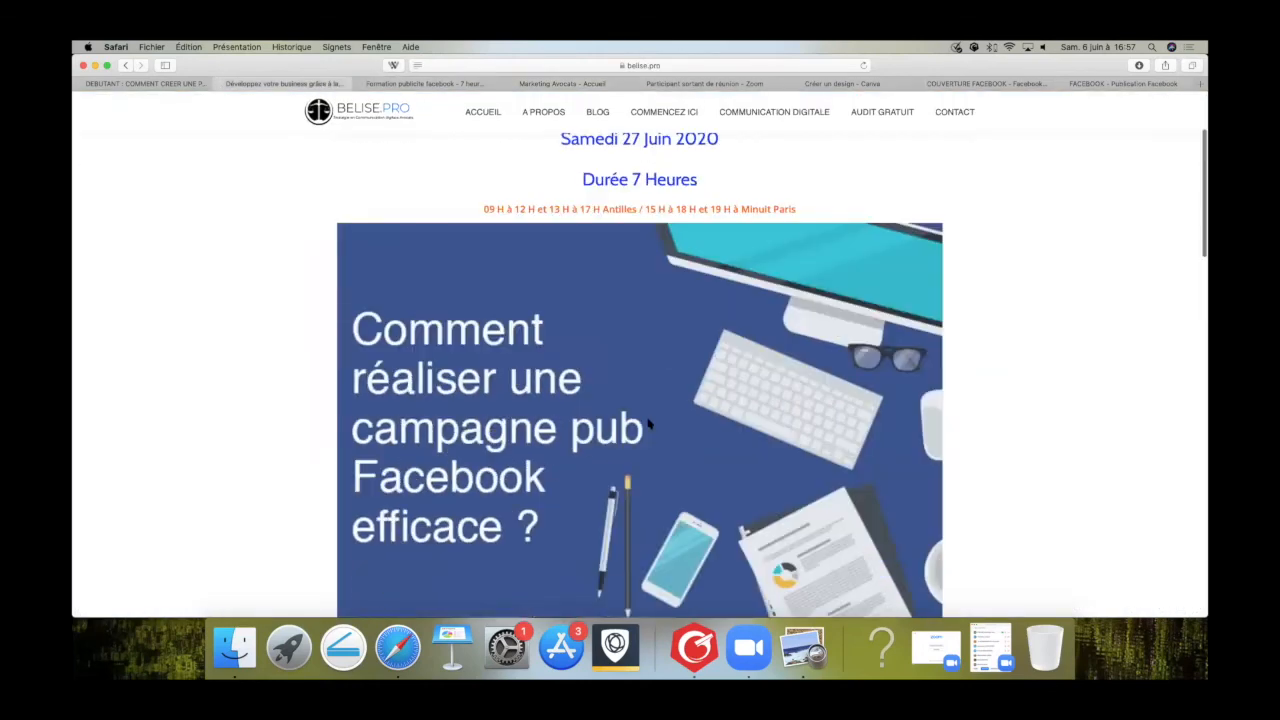
pyautogui.scroll(1, 648, 424)
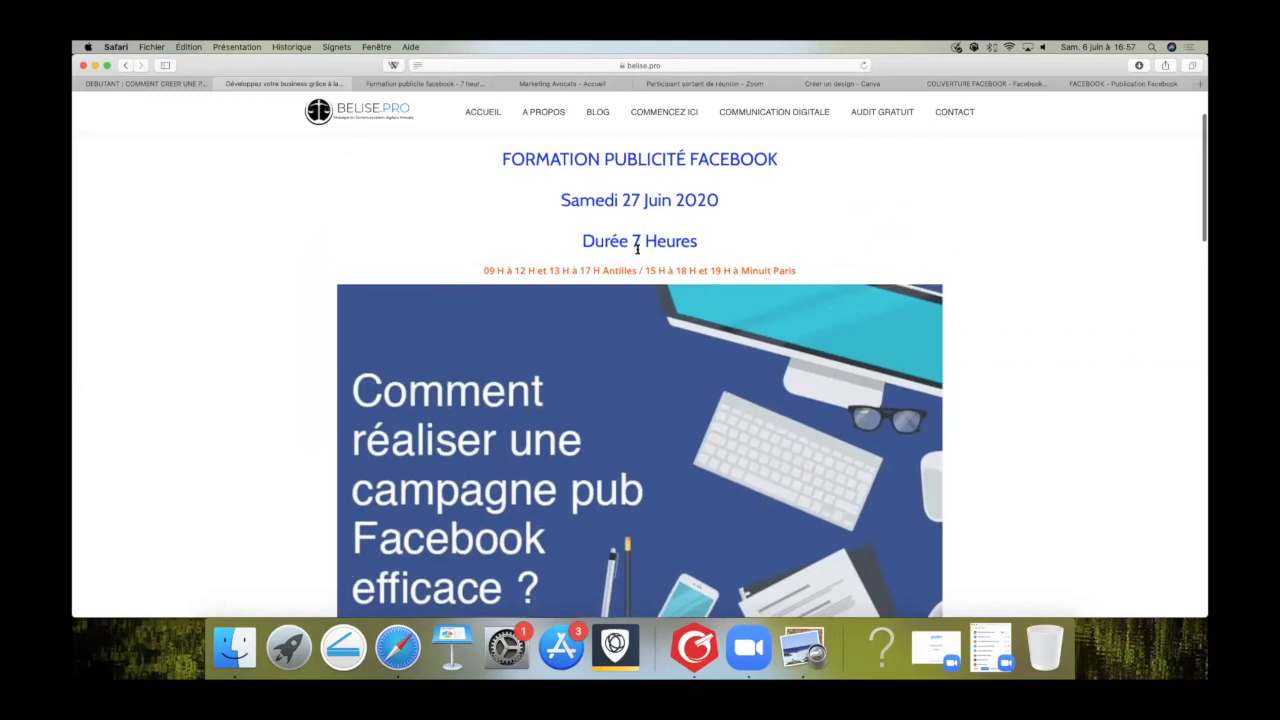
pyautogui.scroll(-1, 643, 276)
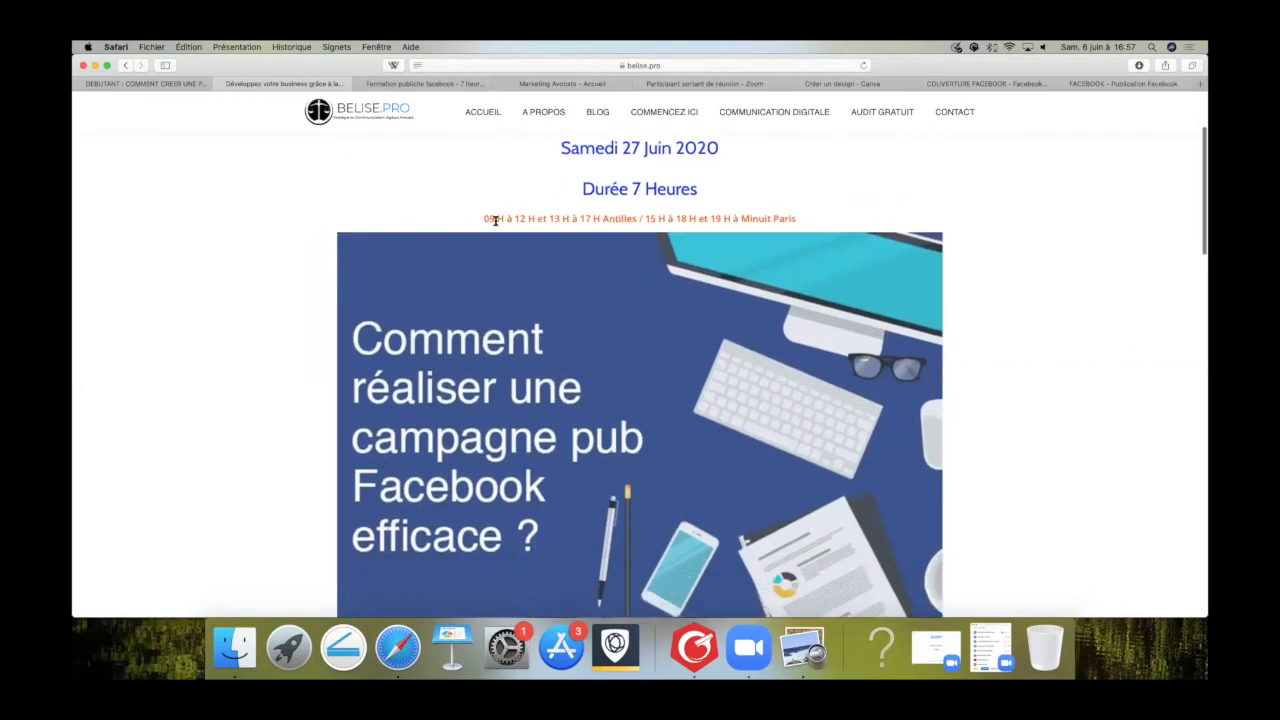
pyautogui.scroll(1, 535, 224)
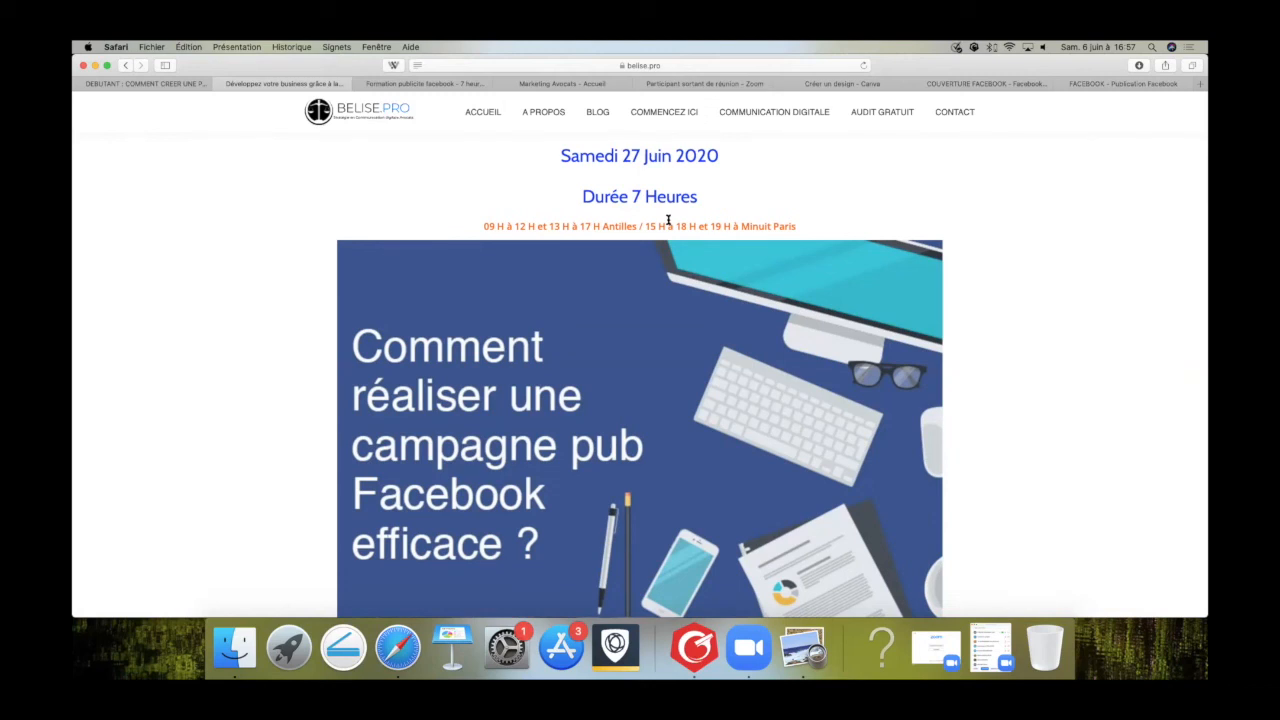
pyautogui.scroll(-2, 743, 348)
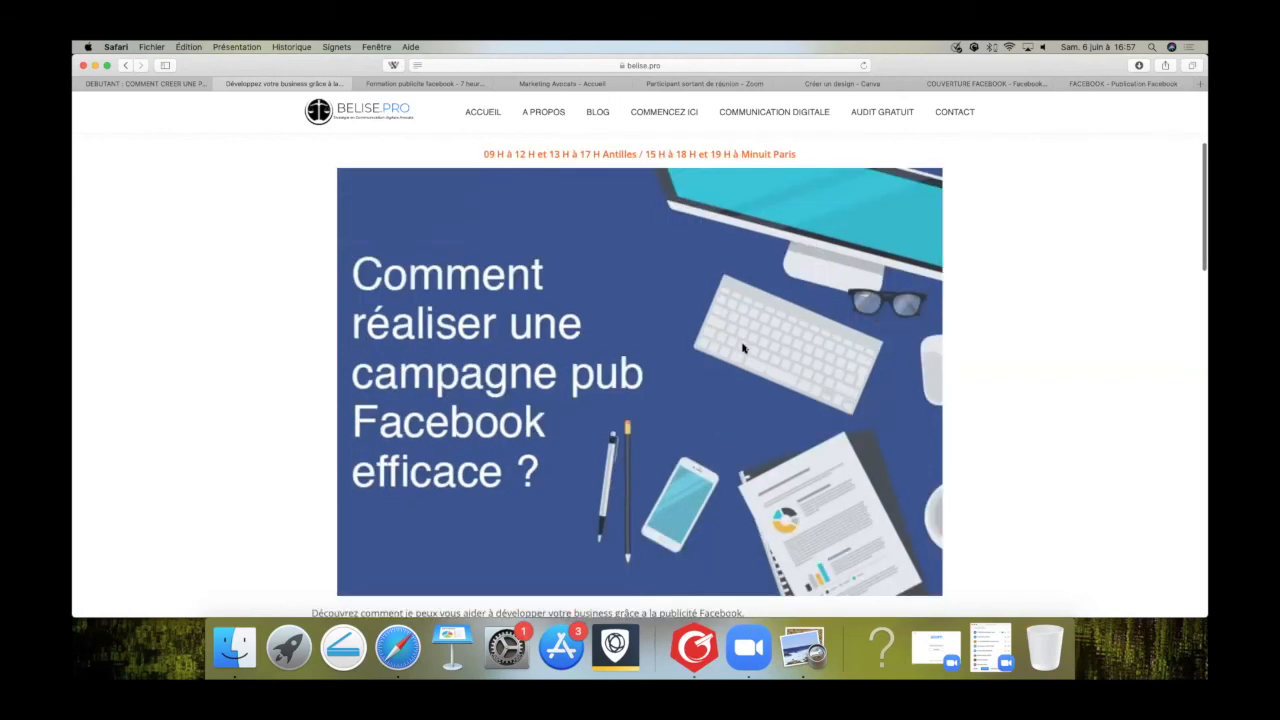
pyautogui.scroll(-2, 743, 348)
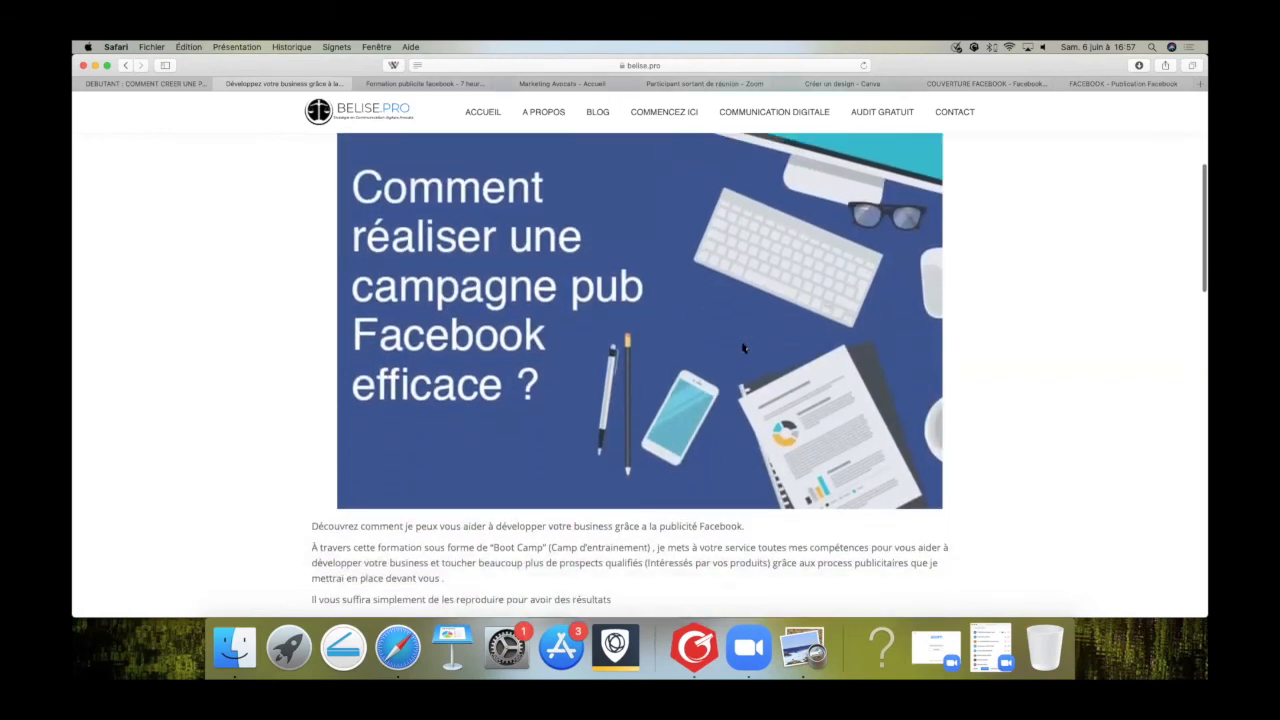
pyautogui.scroll(-8, 743, 348)
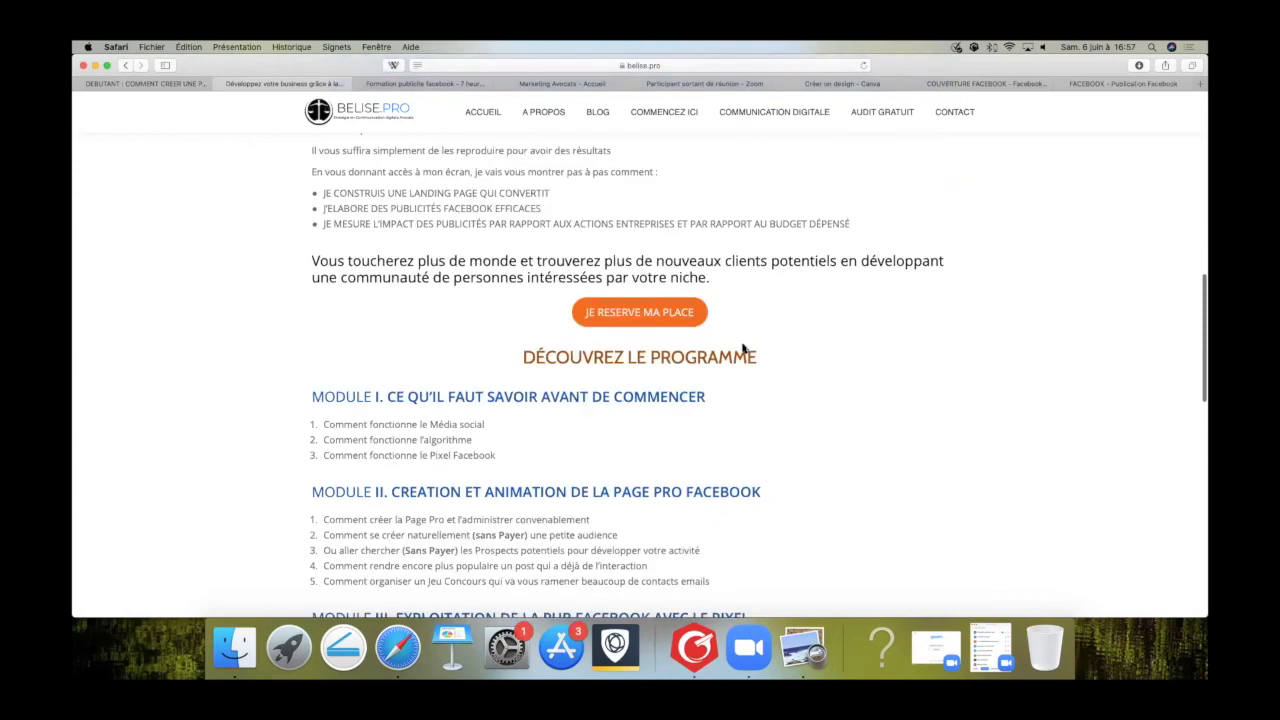
pyautogui.scroll(-5, 743, 346)
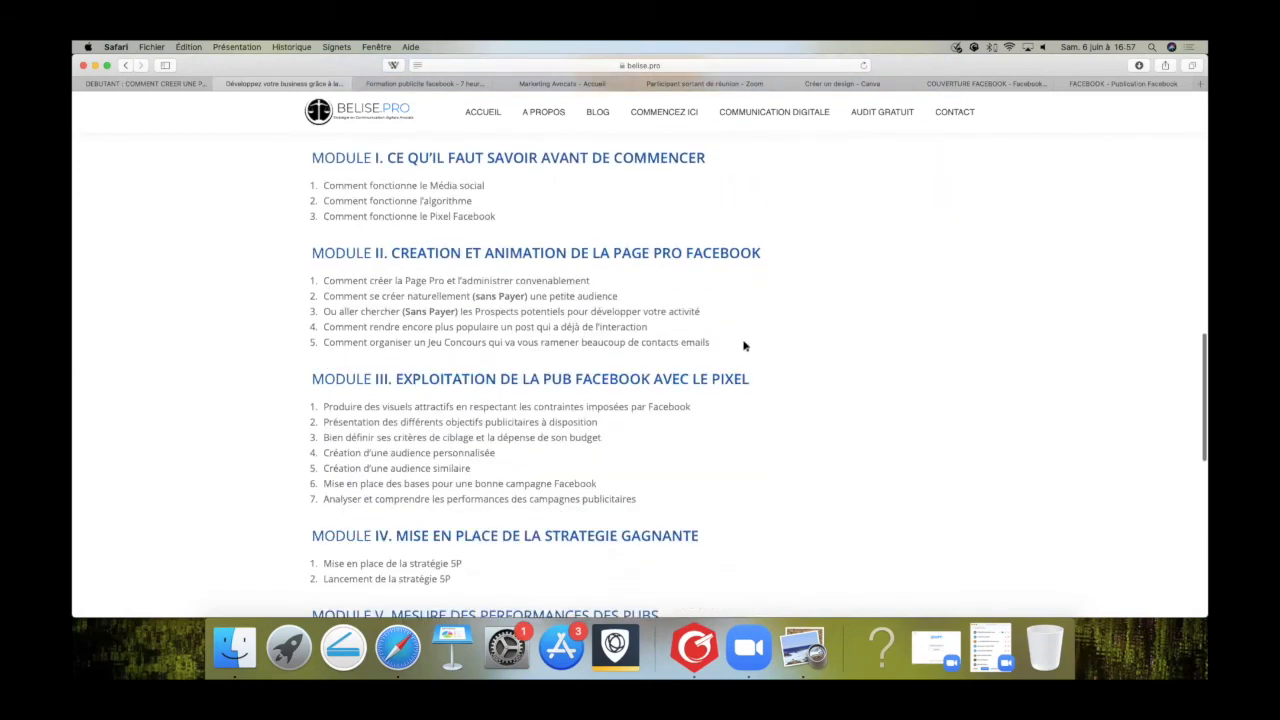
pyautogui.scroll(-1, 755, 335)
pyautogui.scroll(-1, 793, 363)
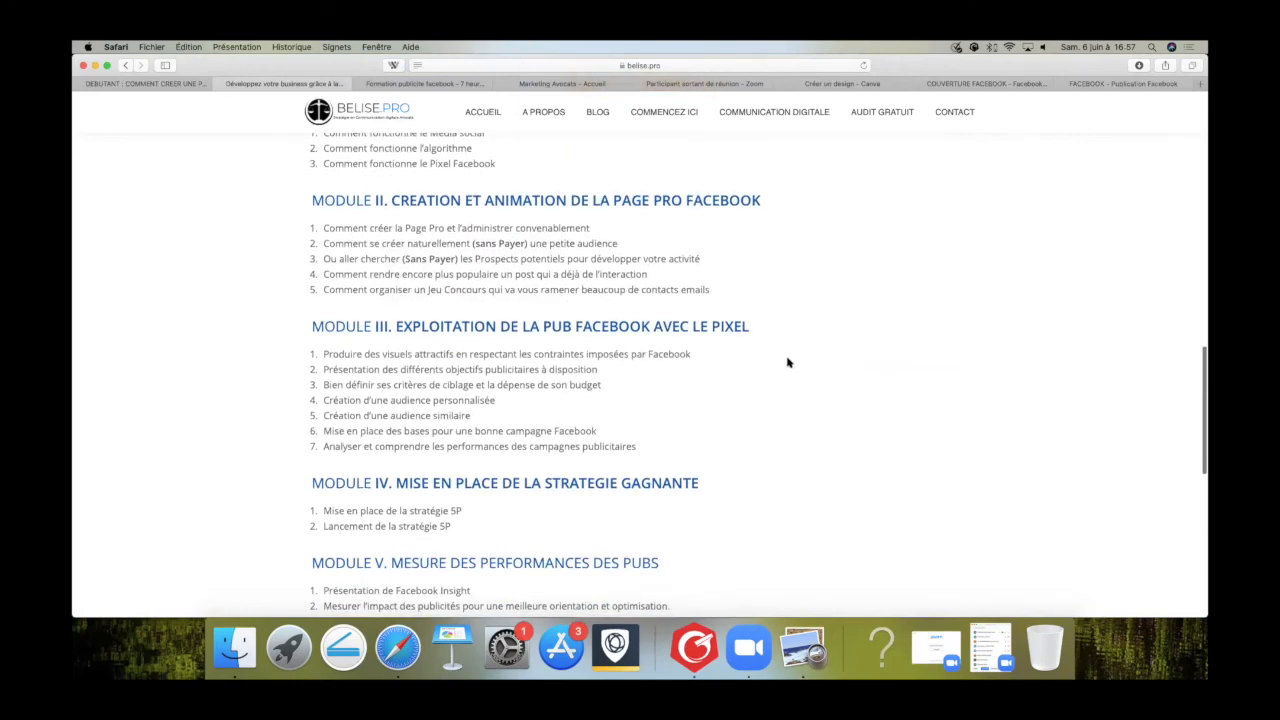
pyautogui.scroll(-5, 788, 363)
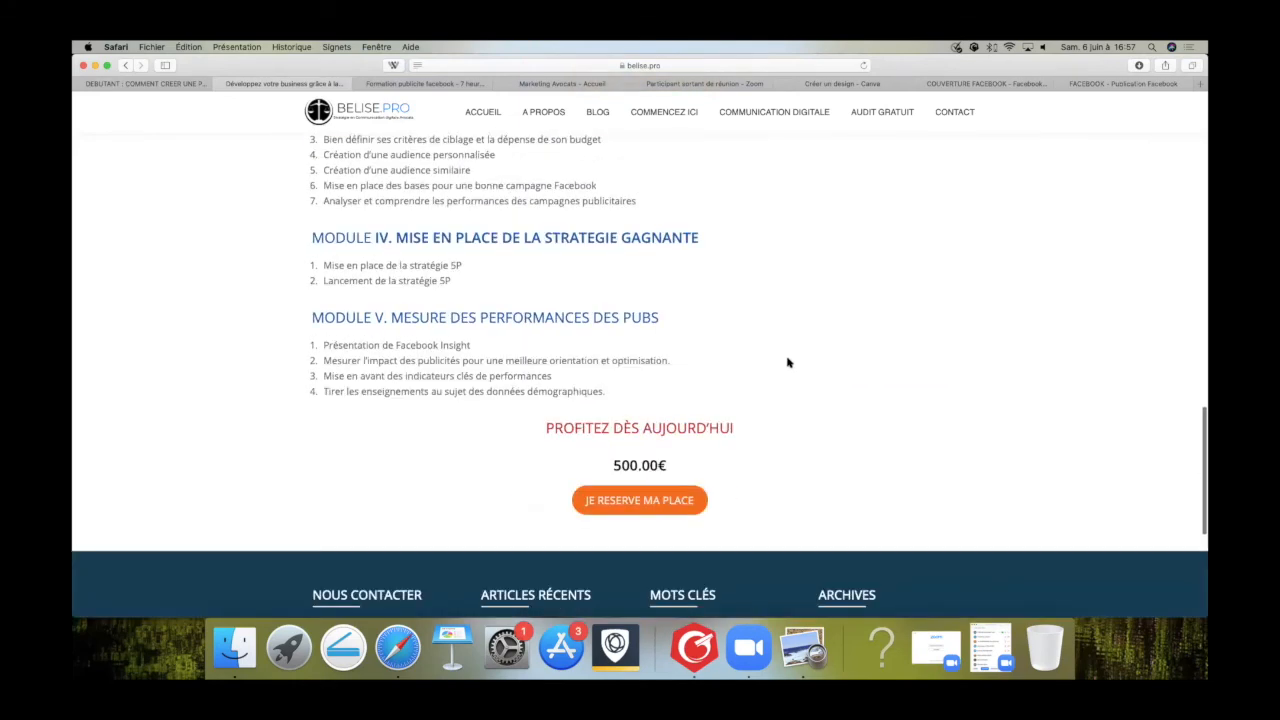